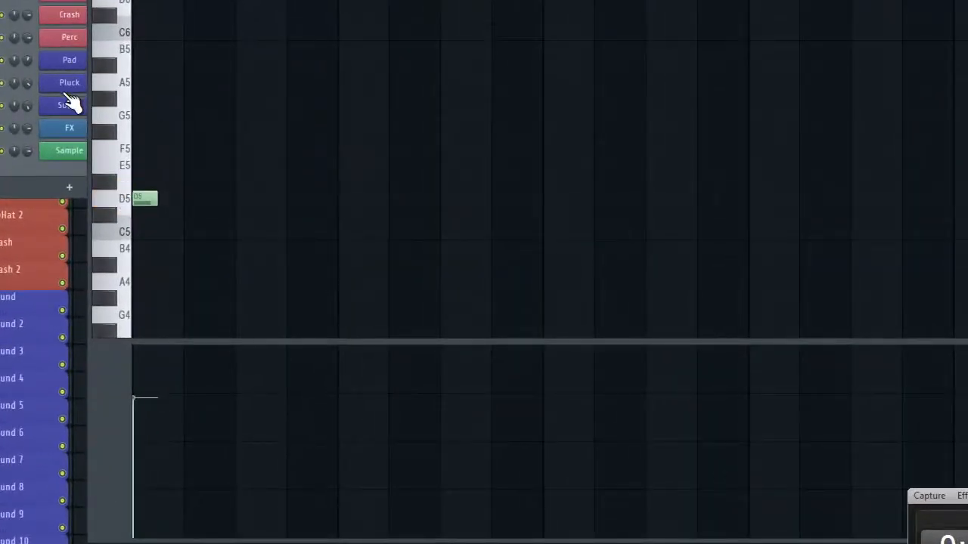
Extend the open channel's D5 note to seven beats and add a one-beat A#5 note directly after it
{"action": "left_click", "coordinate": [66, 60]}
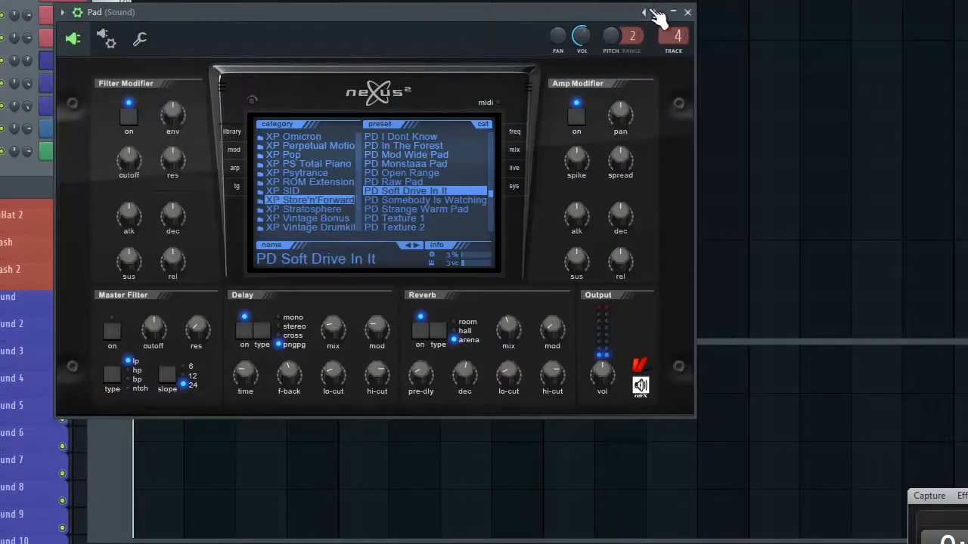
{"action": "left_click", "coordinate": [688, 12]}
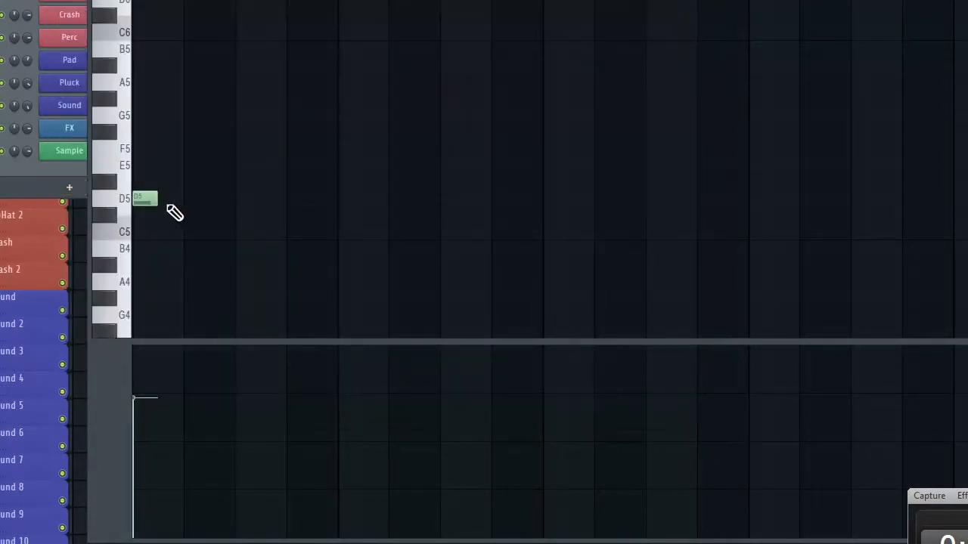
{"action": "left_click_drag", "start_coordinate": [159, 201], "coordinate": [497, 219]}
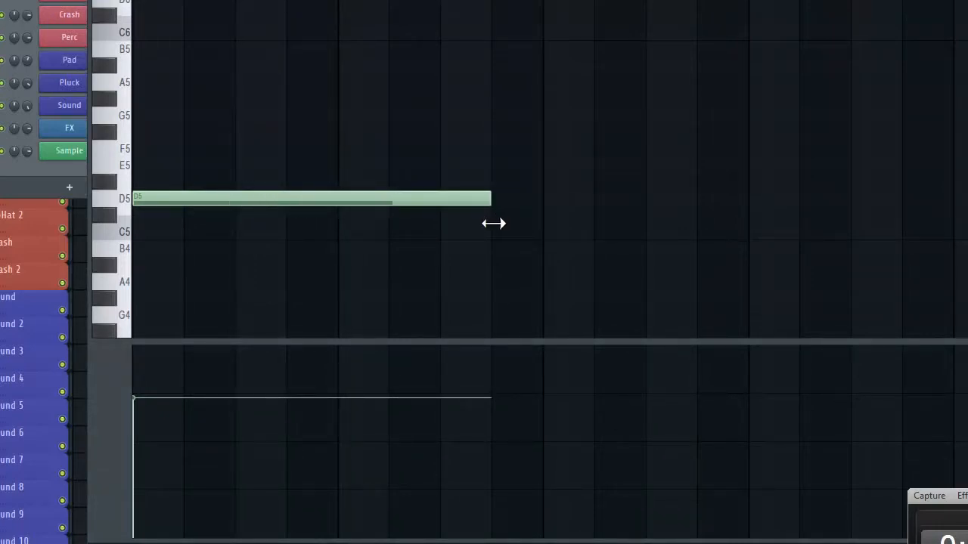
{"action": "left_click", "coordinate": [491, 68]}
{"action": "left_click_drag", "start_coordinate": [849, 67], "coordinate": [545, 77]}
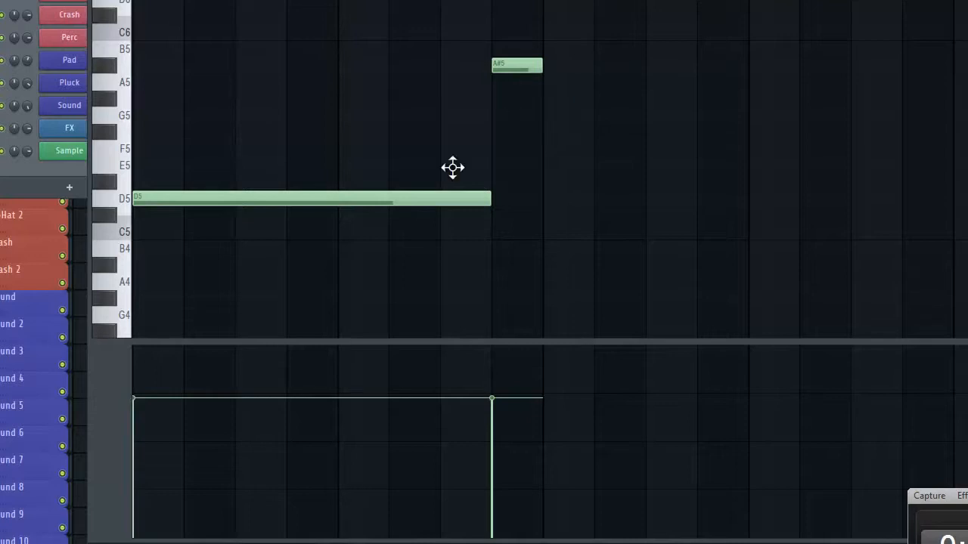
Open the Pad channel's piano roll and draw a seven-beat D5 note from the start of bar 1
{"action": "left_click", "coordinate": [126, 196]}
{"action": "left_click", "coordinate": [127, 198]}
{"action": "left_click", "coordinate": [53, 59]}
{"action": "left_click", "coordinate": [53, 59]}
{"action": "right_click", "coordinate": [49, 57]}
{"action": "left_click", "coordinate": [135, 61]}
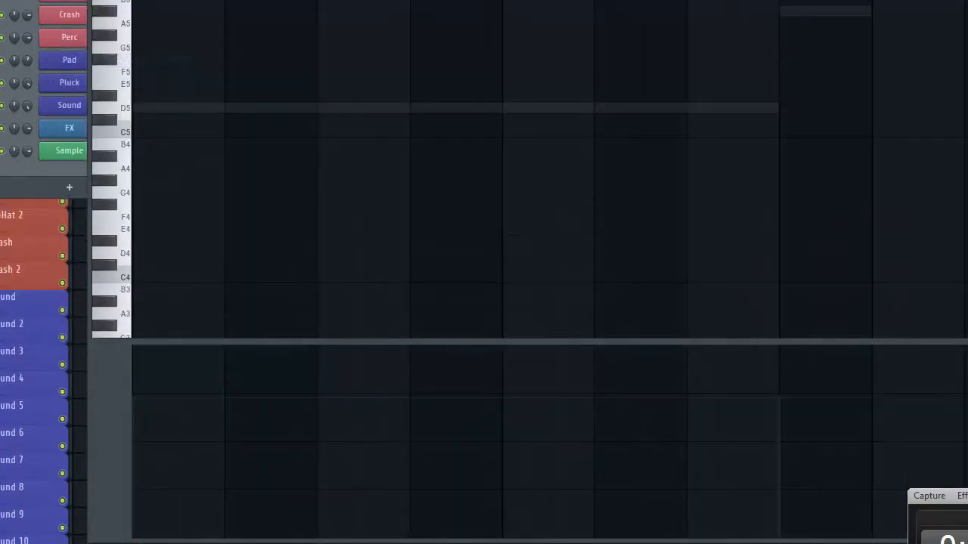
{"action": "left_click", "coordinate": [134, 108]}
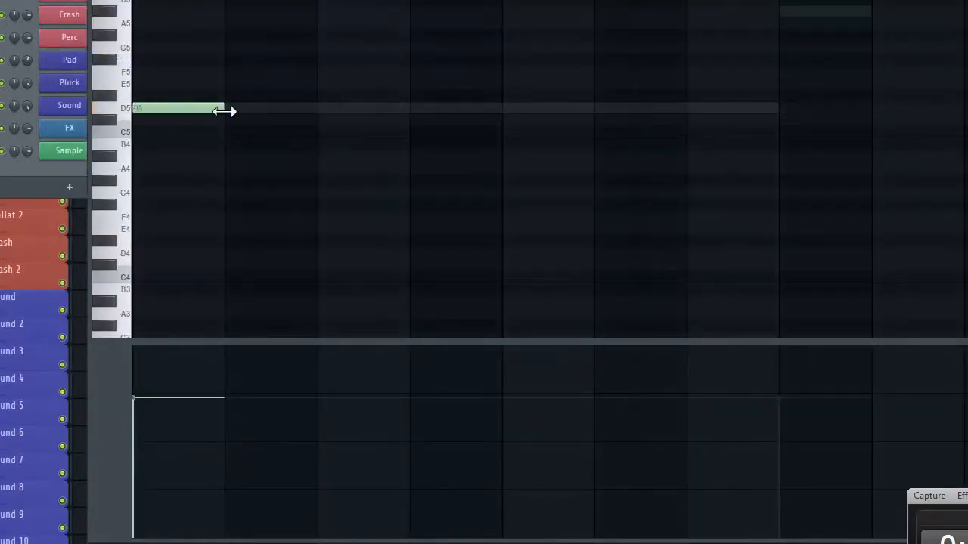
{"action": "left_click", "coordinate": [265, 110]}
{"action": "right_click", "coordinate": [266, 113]}
{"action": "left_click_drag", "start_coordinate": [227, 108], "coordinate": [786, 103]}
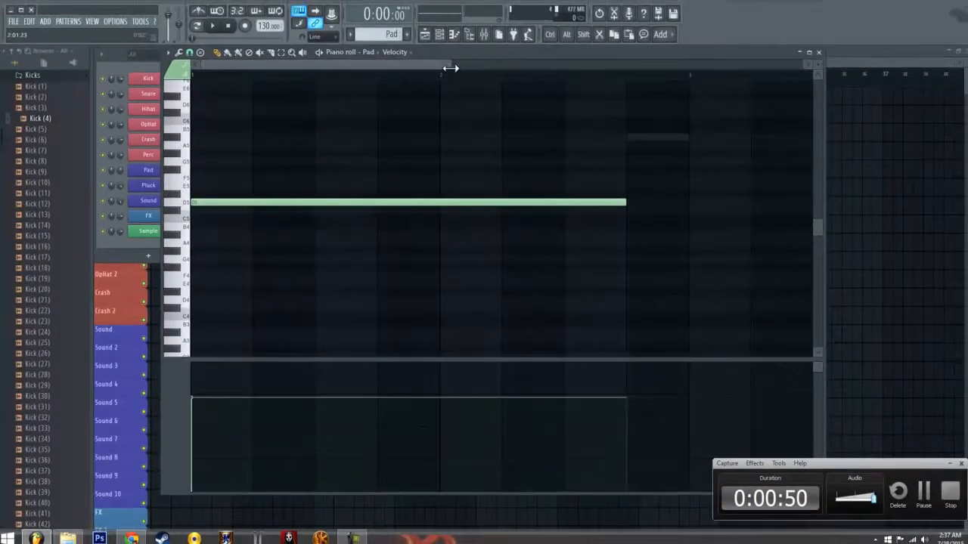
Add an A#5 note right after the Pad's D5 note and shorten it to one beat
{"action": "left_click_drag", "start_coordinate": [450, 68], "coordinate": [722, 69]}
{"action": "scroll", "coordinate": [685, 196], "scroll_direction": "up", "scroll_amount": 4}
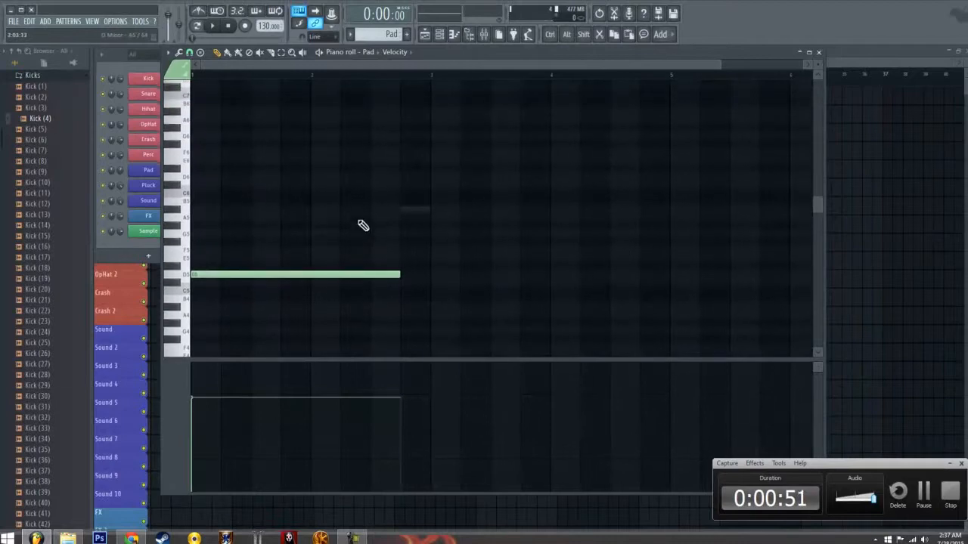
{"action": "left_click", "coordinate": [398, 210]}
{"action": "left_click_drag", "start_coordinate": [542, 211], "coordinate": [545, 211]}
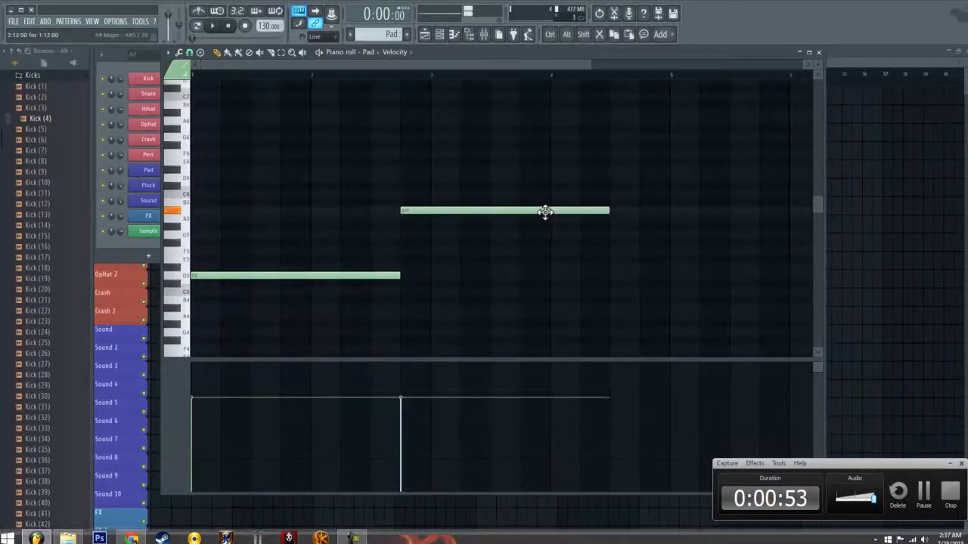
{"action": "left_click_drag", "start_coordinate": [607, 212], "coordinate": [431, 213]}
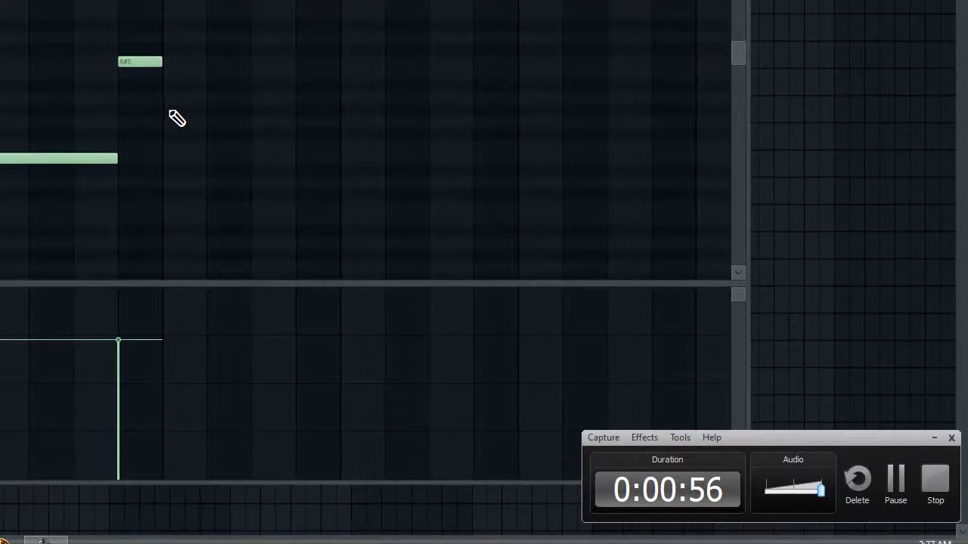
Continue the Pad melody with a six-beat F5 note from bar 3, followed by a two-beat G5 note
{"action": "left_click", "coordinate": [176, 123]}
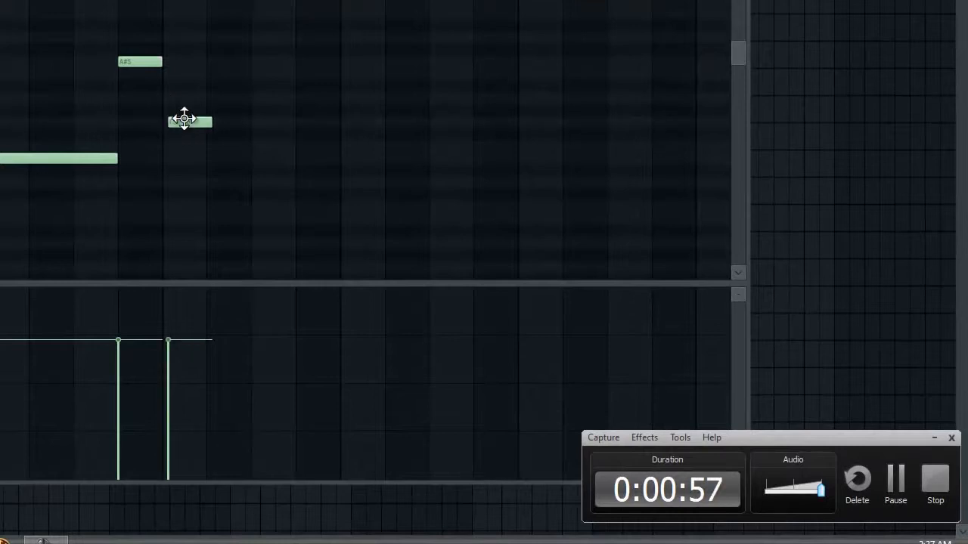
{"action": "left_click_drag", "start_coordinate": [204, 124], "coordinate": [424, 184]}
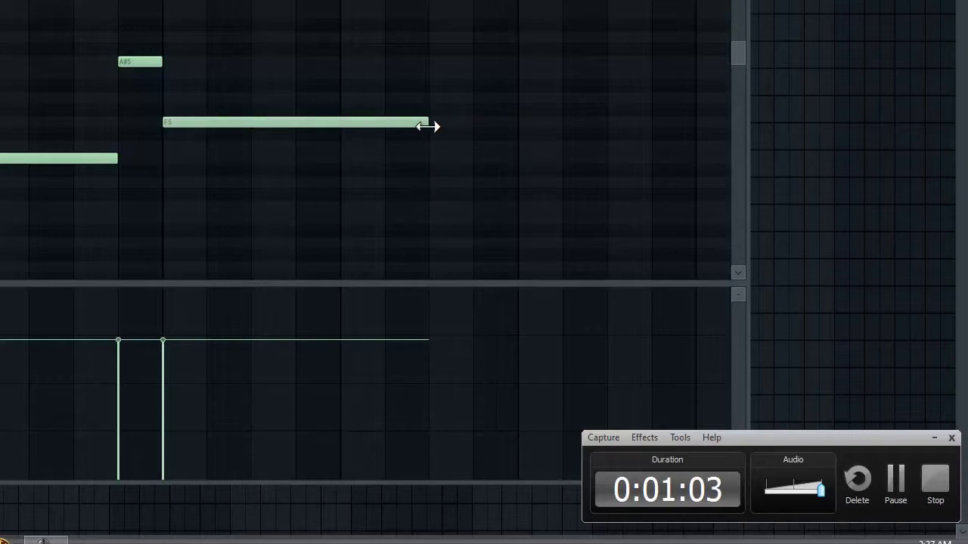
{"action": "left_click_drag", "start_coordinate": [432, 76], "coordinate": [445, 106]}
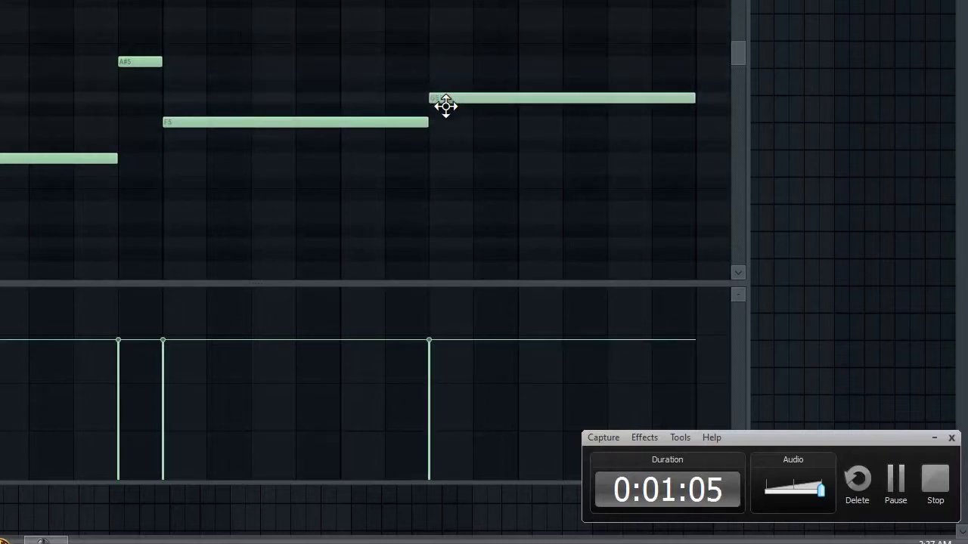
{"action": "left_click_drag", "start_coordinate": [687, 97], "coordinate": [522, 120]}
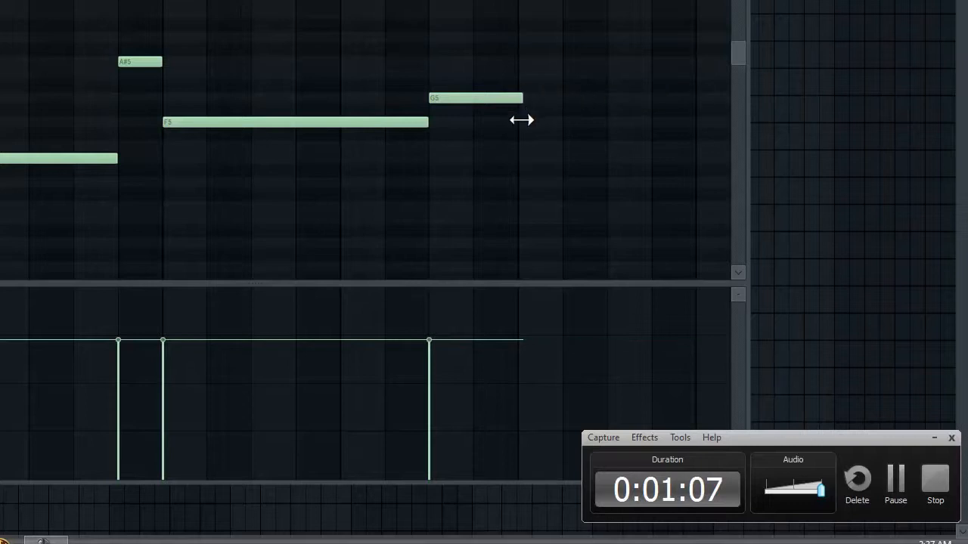
{"action": "left_click", "coordinate": [522, 122]}
{"action": "right_click", "coordinate": [533, 123]}
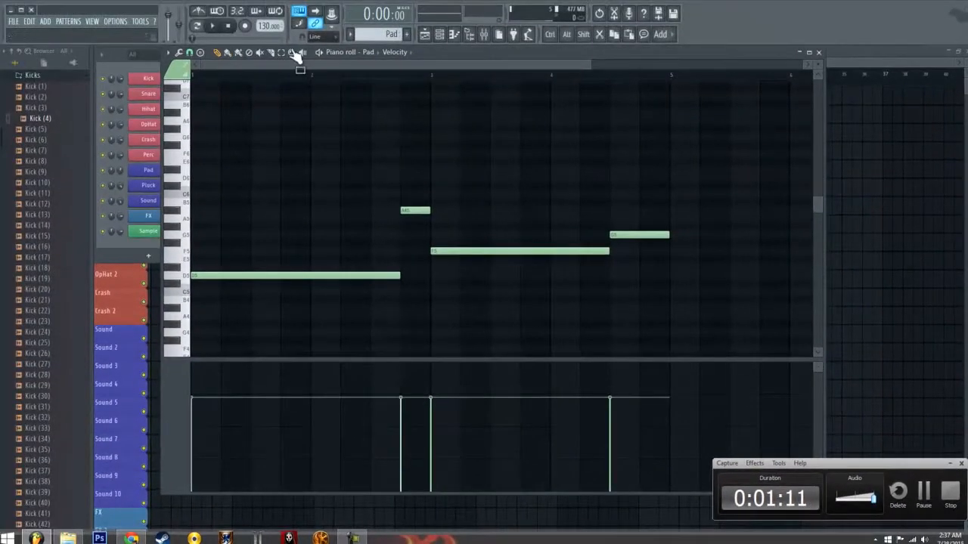
Play the Pad pattern and paint it repeatedly along the playlist's Sound track from bar 1 to the start of bar 33
{"action": "left_click", "coordinate": [212, 28]}
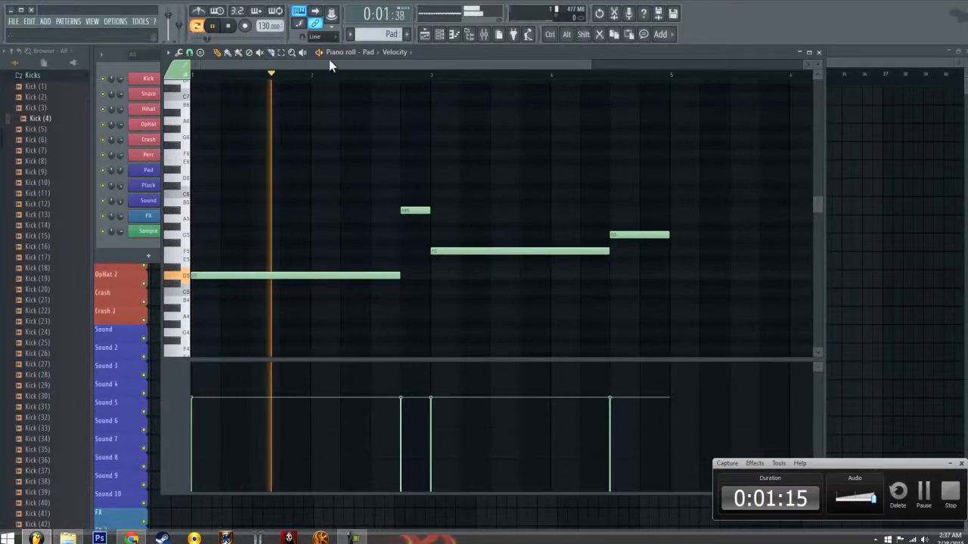
{"action": "left_click", "coordinate": [818, 52]}
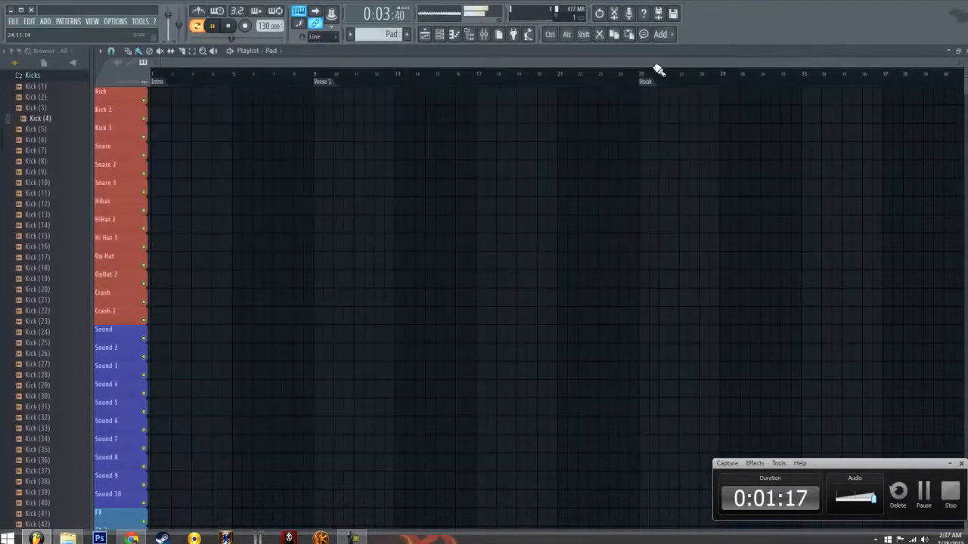
{"action": "left_click_drag", "start_coordinate": [158, 339], "coordinate": [734, 341]}
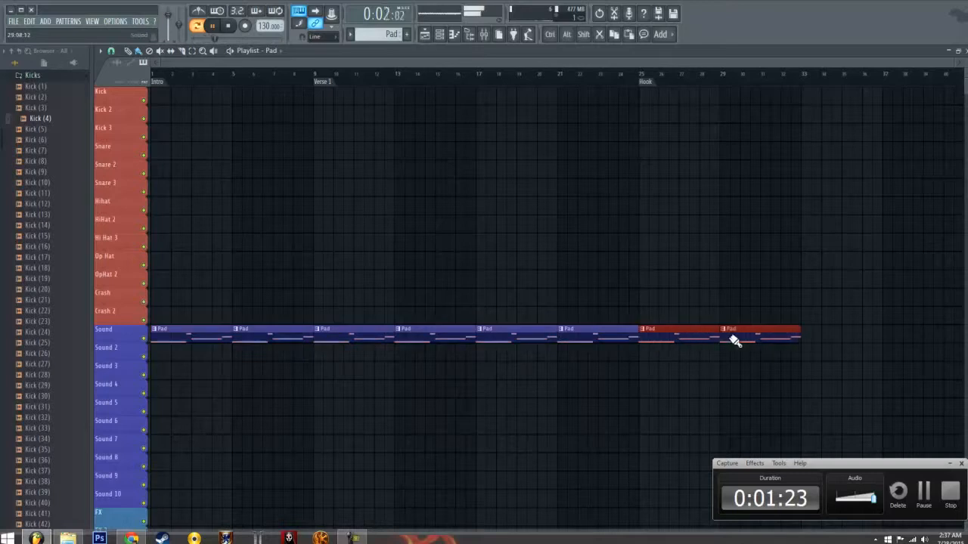
Remove all notes from the FX channel's piano roll and close it
{"action": "left_click", "coordinate": [444, 39]}
{"action": "left_click", "coordinate": [225, 208]}
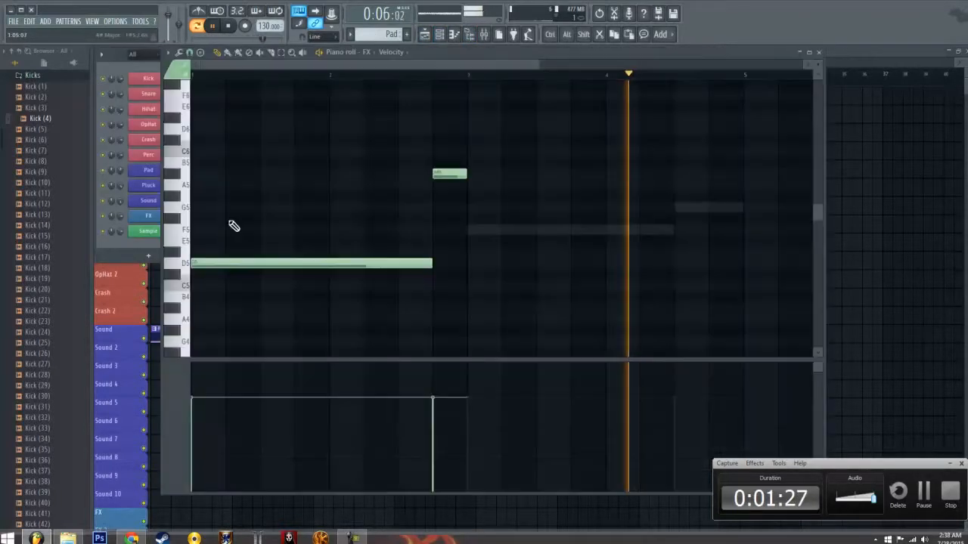
{"action": "key", "text": "ctrl+x"}
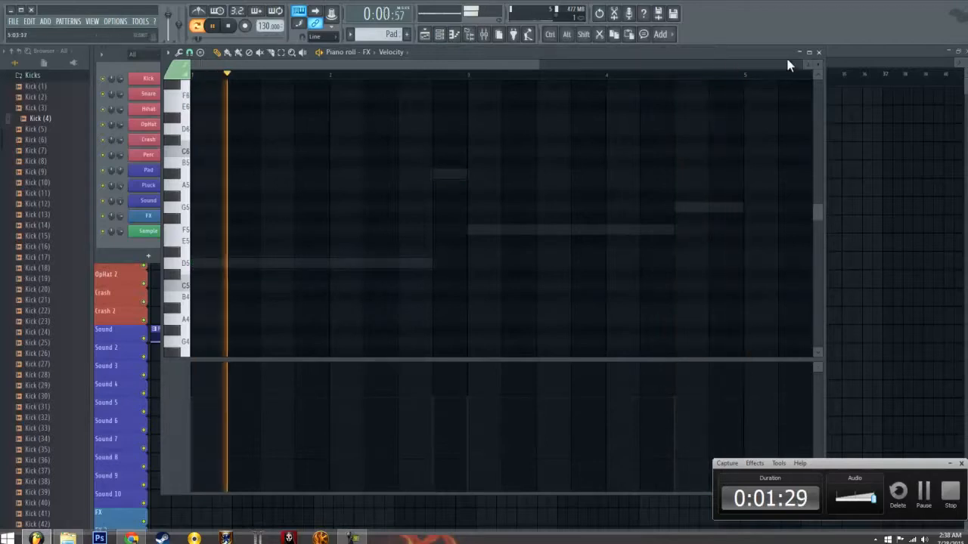
{"action": "left_click", "coordinate": [818, 52]}
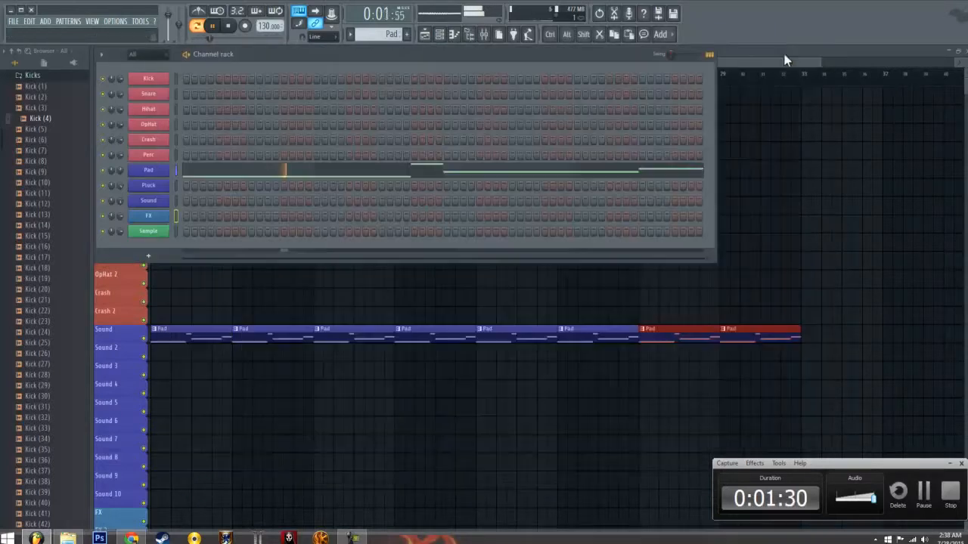
Stop playback, open the Pluck channel's piano roll and draw a half-beat D5 note at the start of bar 1
{"action": "left_click", "coordinate": [149, 186]}
{"action": "key", "text": "space"}
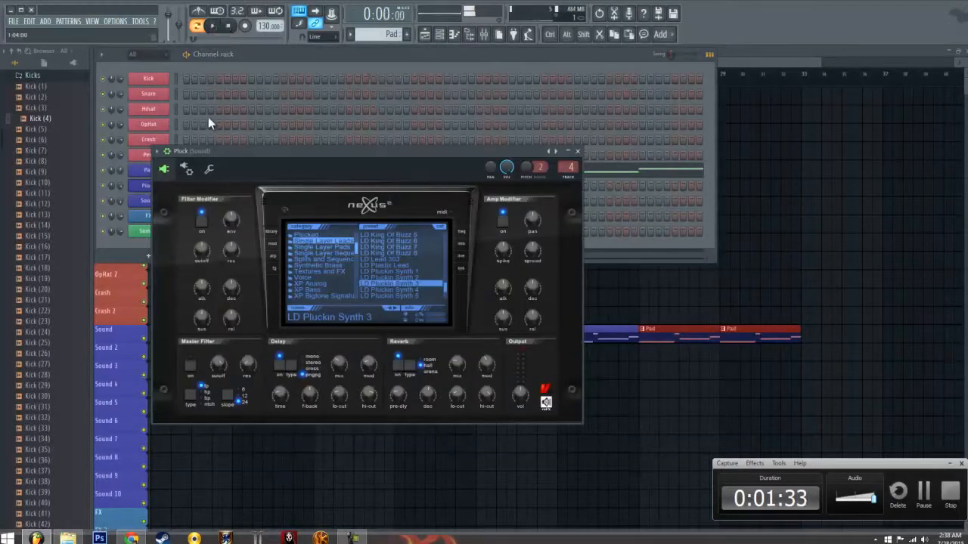
{"action": "left_click", "coordinate": [579, 153]}
{"action": "right_click", "coordinate": [158, 182]}
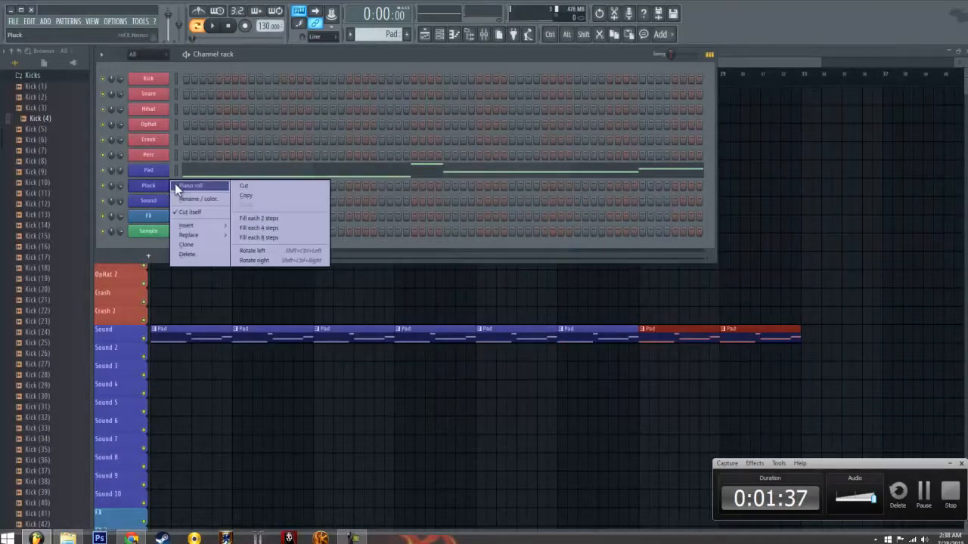
{"action": "left_click", "coordinate": [185, 186]}
{"action": "left_click", "coordinate": [194, 202]}
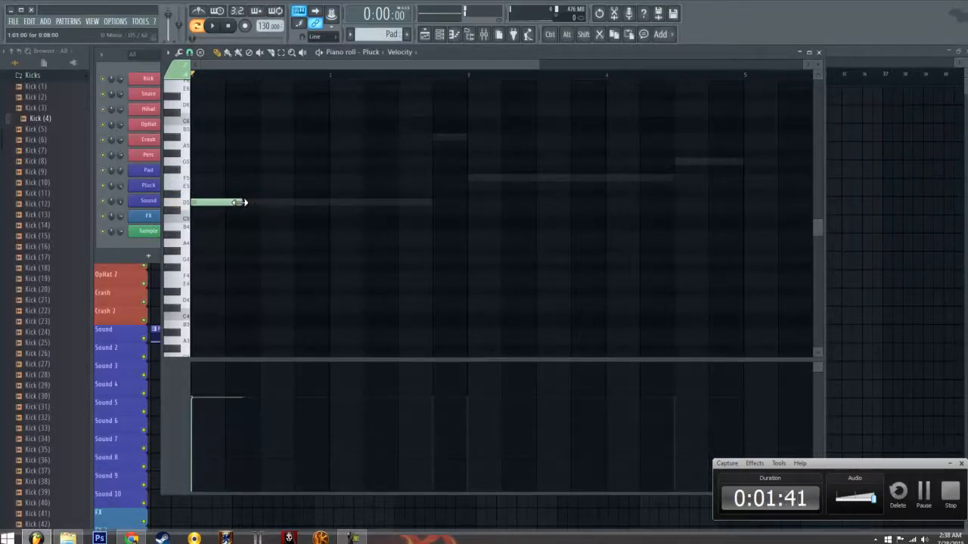
{"action": "left_click_drag", "start_coordinate": [239, 202], "coordinate": [218, 203]}
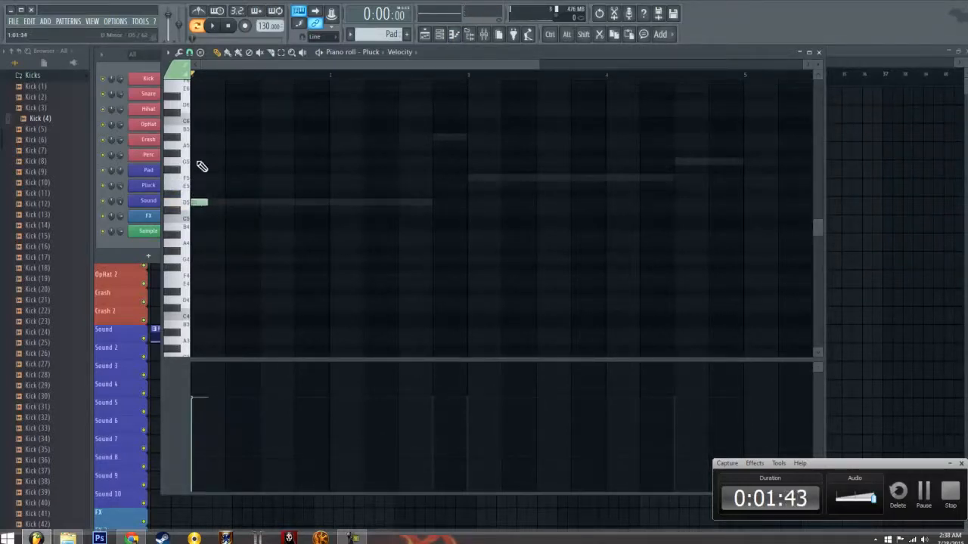
Add two more half-beat D5 notes to the Pluck in bar 1, spaced three quarters of a beat apart
{"action": "left_click", "coordinate": [189, 52]}
{"action": "left_click", "coordinate": [207, 128]}
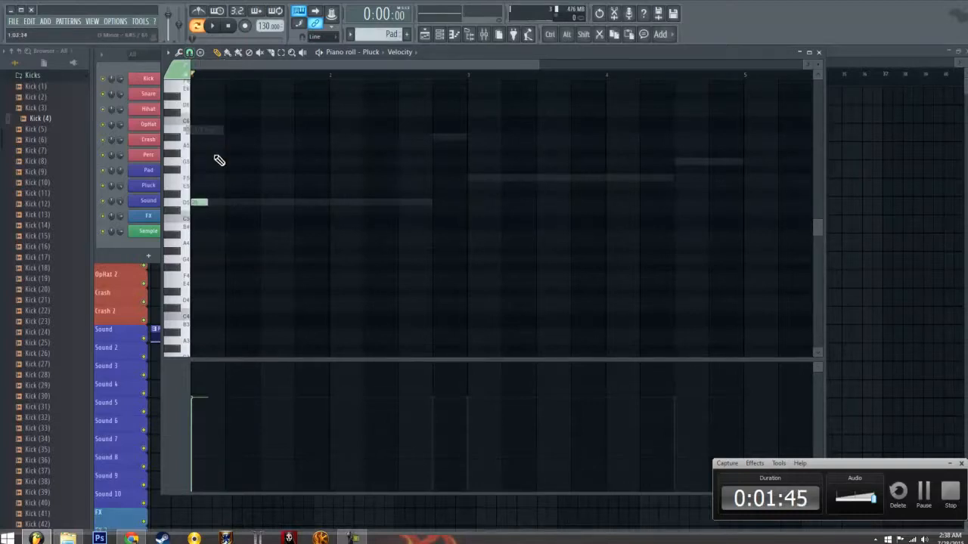
{"action": "left_click", "coordinate": [222, 203]}
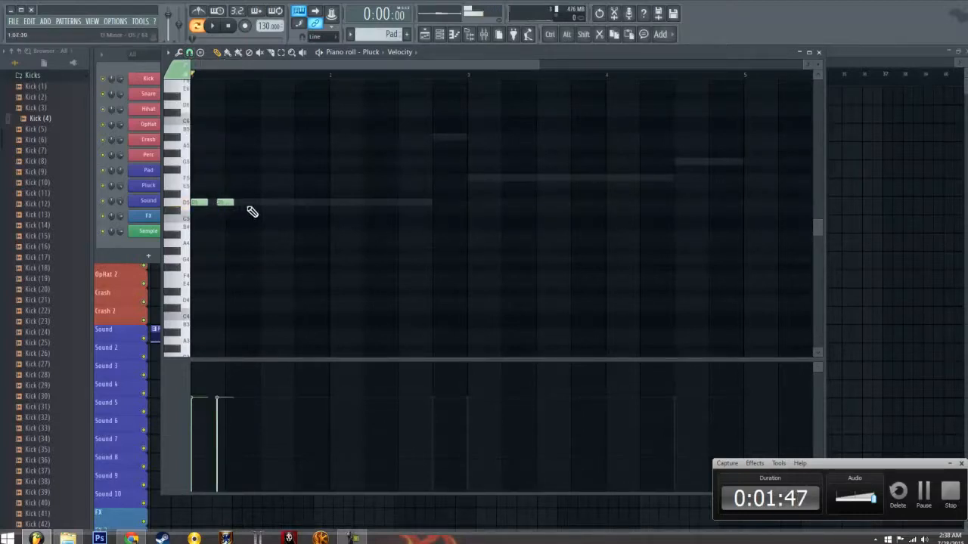
{"action": "left_click", "coordinate": [248, 203]}
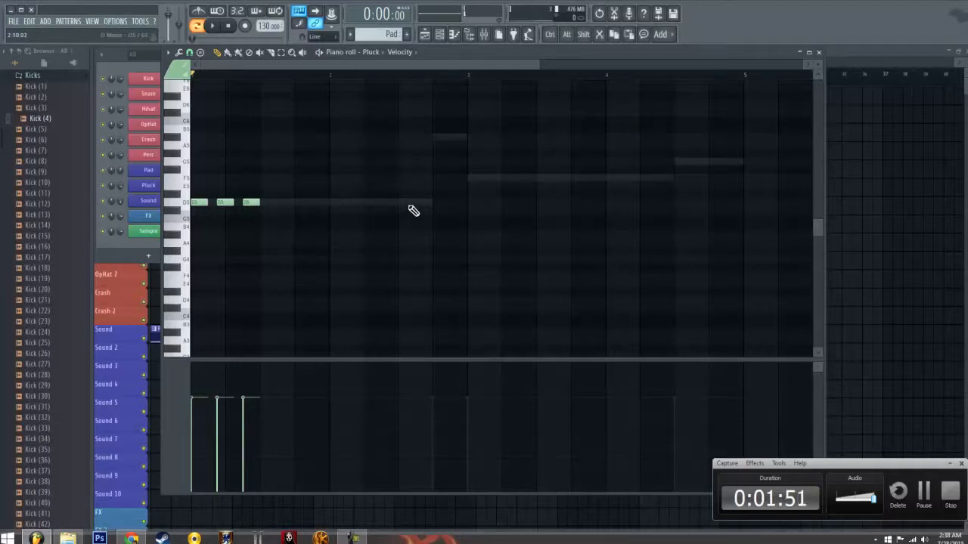
Place half-beat Pluck notes following the Pad melody: one A#5, three evenly spaced F5 from bar 3, and one G5
{"action": "left_click", "coordinate": [435, 139]}
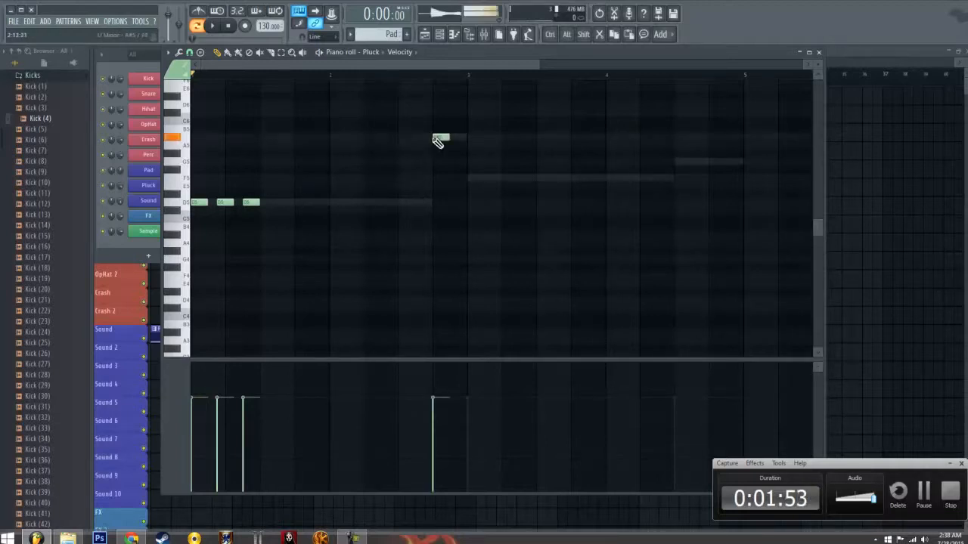
{"action": "left_click", "coordinate": [469, 178]}
{"action": "left_click", "coordinate": [492, 177]}
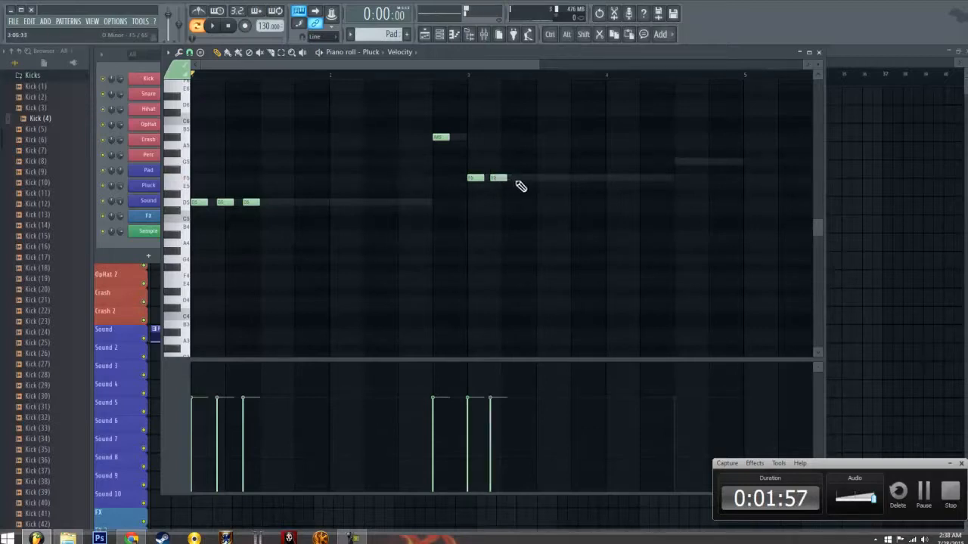
{"action": "left_click", "coordinate": [519, 179]}
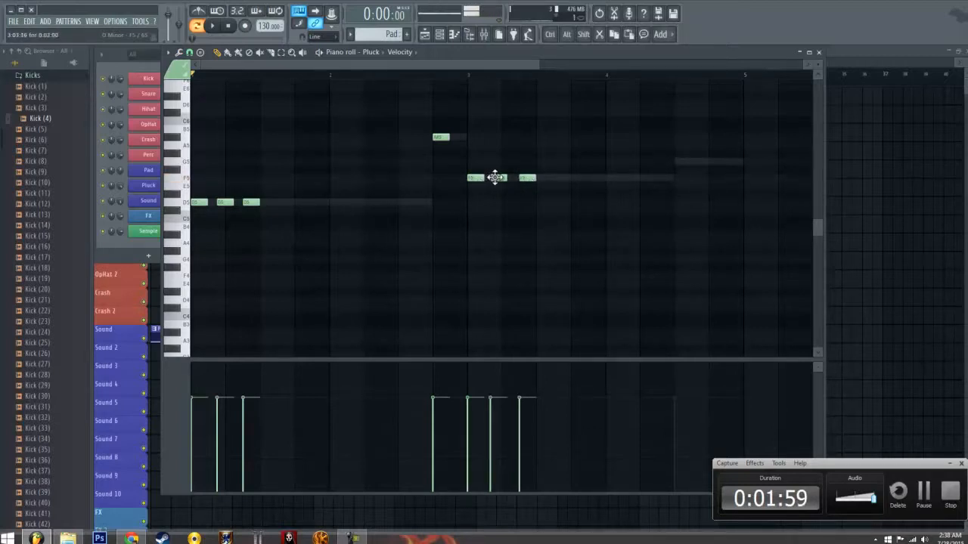
{"action": "left_click_drag", "start_coordinate": [494, 177], "coordinate": [499, 177]}
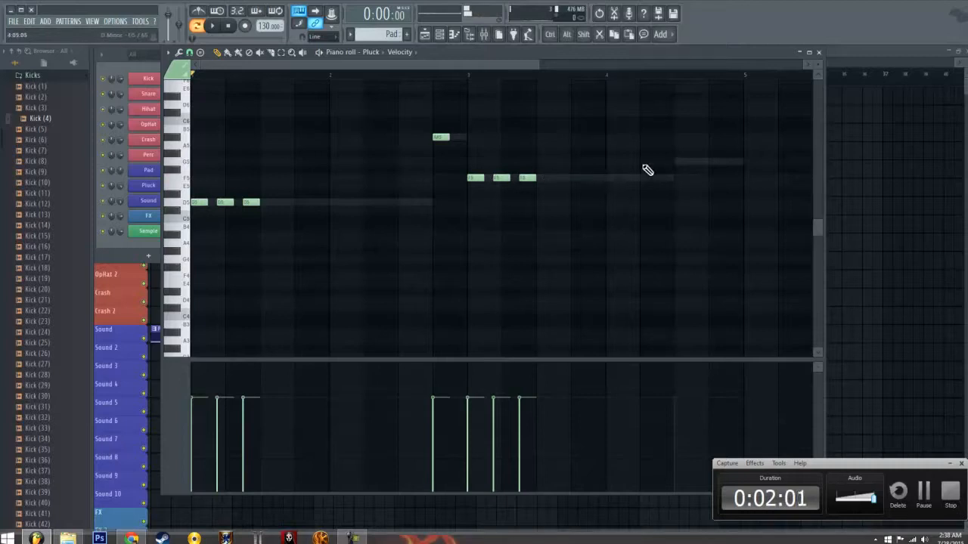
{"action": "left_click", "coordinate": [676, 162]}
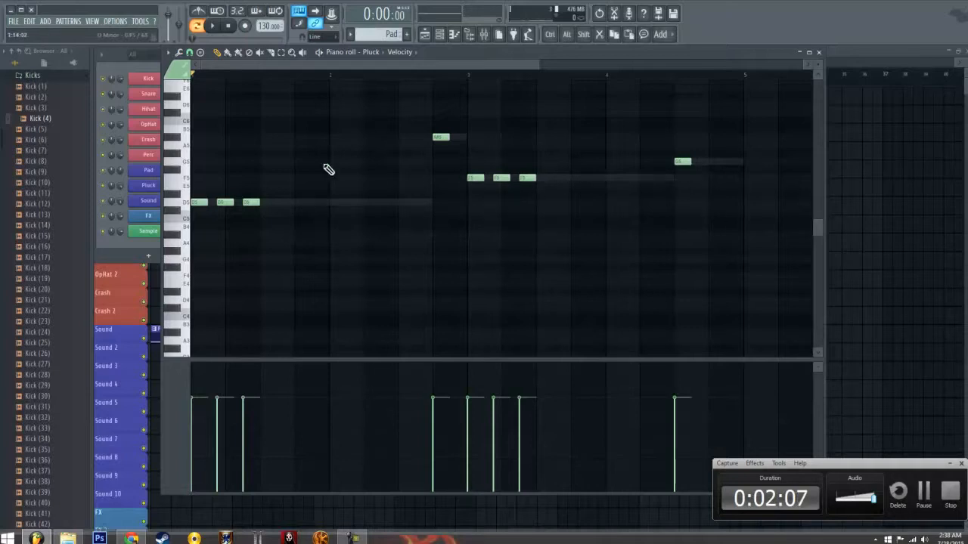
{"action": "left_click", "coordinate": [178, 53]}
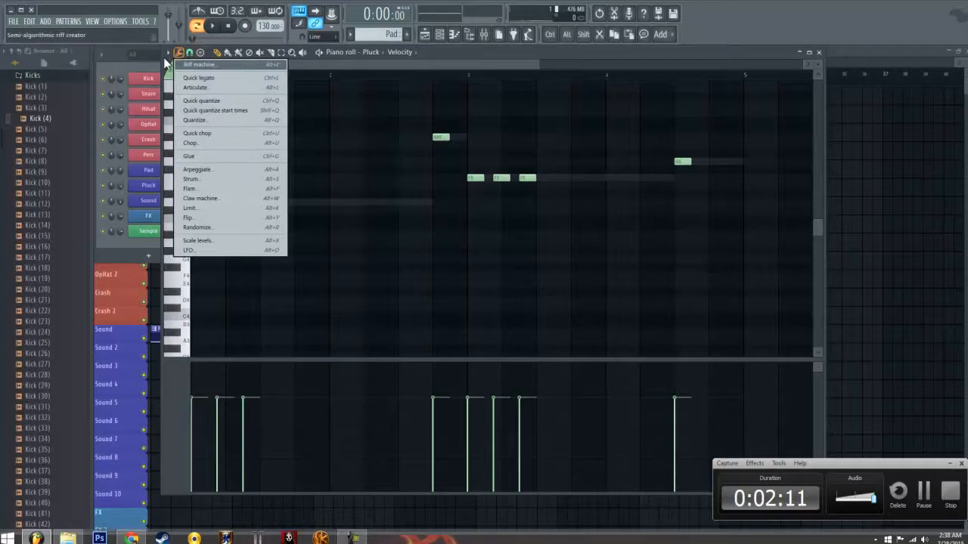
{"action": "left_click", "coordinate": [168, 52]}
{"action": "mouse_move", "coordinate": [192, 117]}
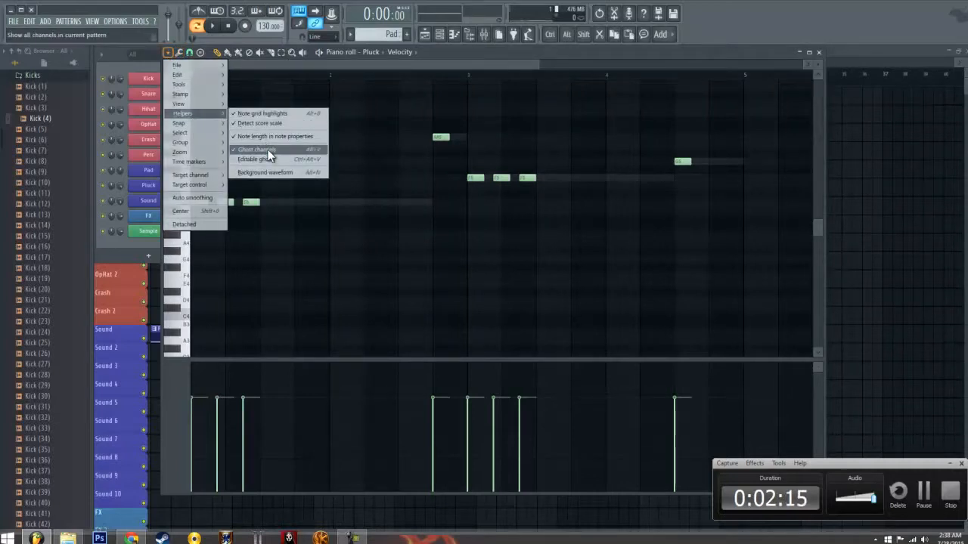
{"action": "left_click", "coordinate": [426, 60]}
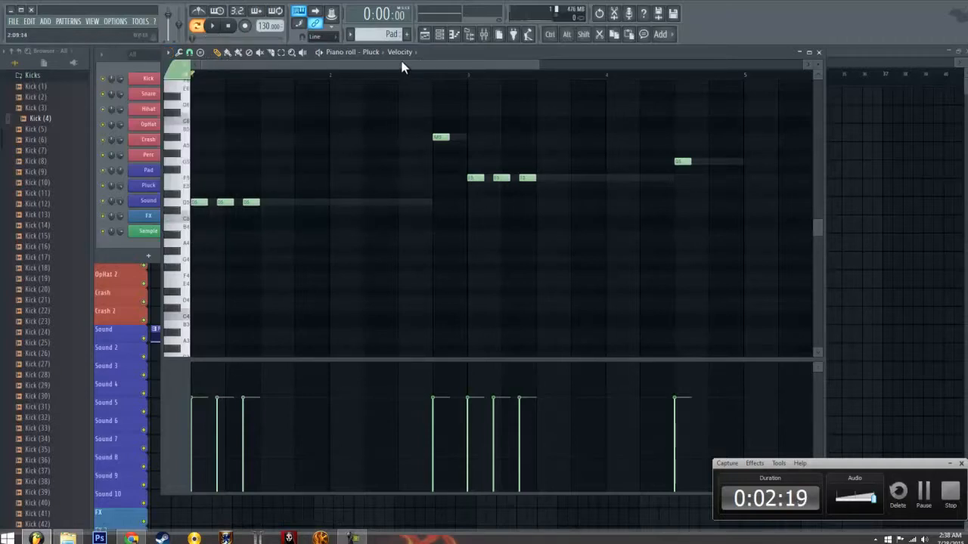
Move the Pluck piano roll aside, bring the channel rack forward and play the Pad and Pluck pattern, stopping playback partway
{"action": "left_click_drag", "start_coordinate": [402, 67], "coordinate": [474, 58]}
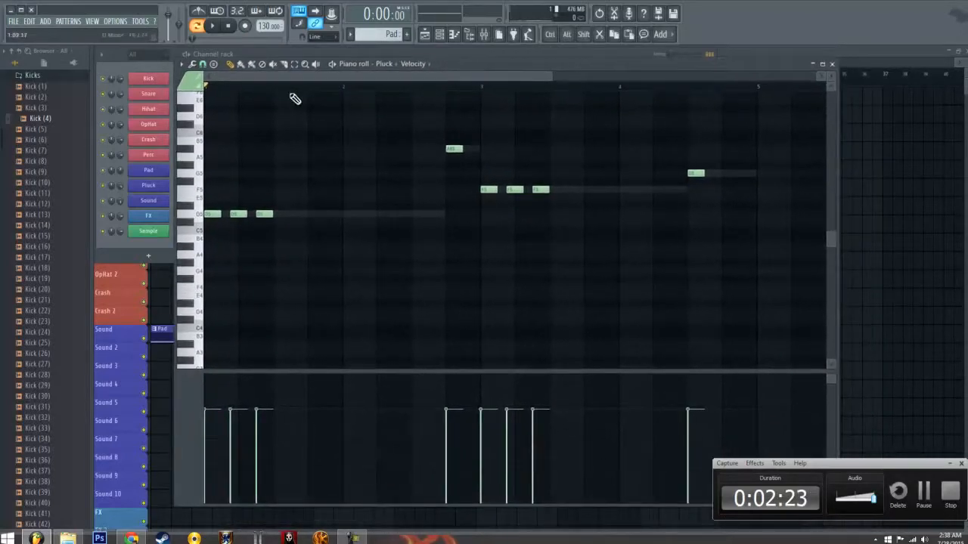
{"action": "left_click", "coordinate": [123, 186]}
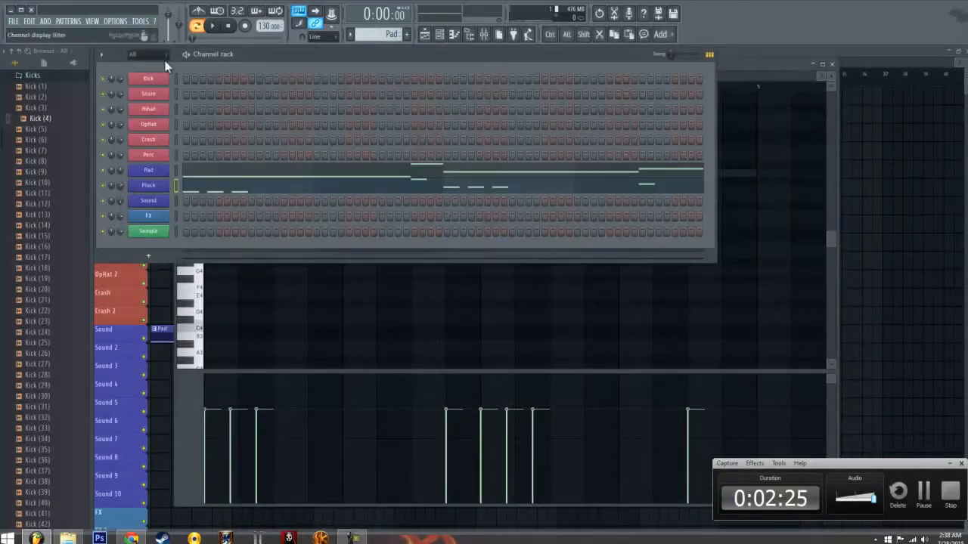
{"action": "left_click", "coordinate": [214, 29]}
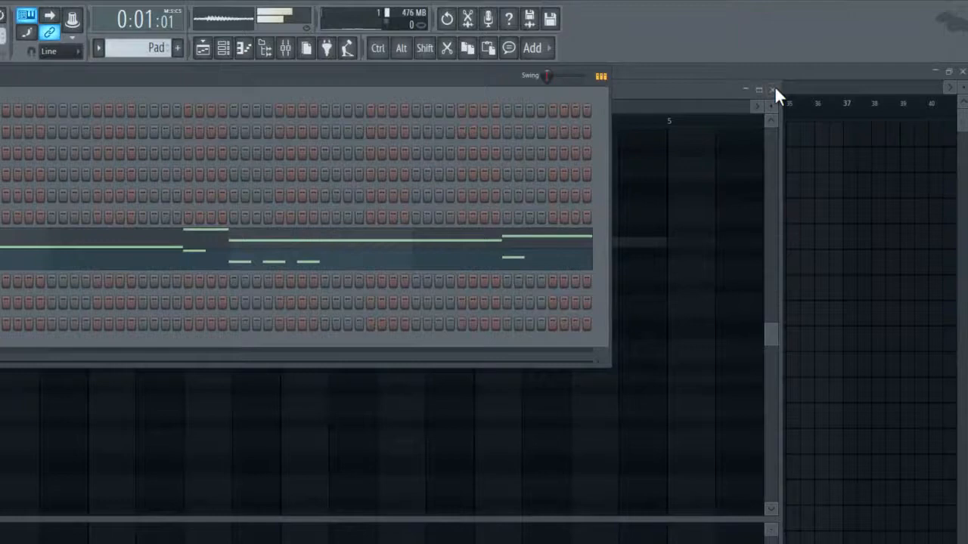
{"action": "left_click", "coordinate": [822, 64]}
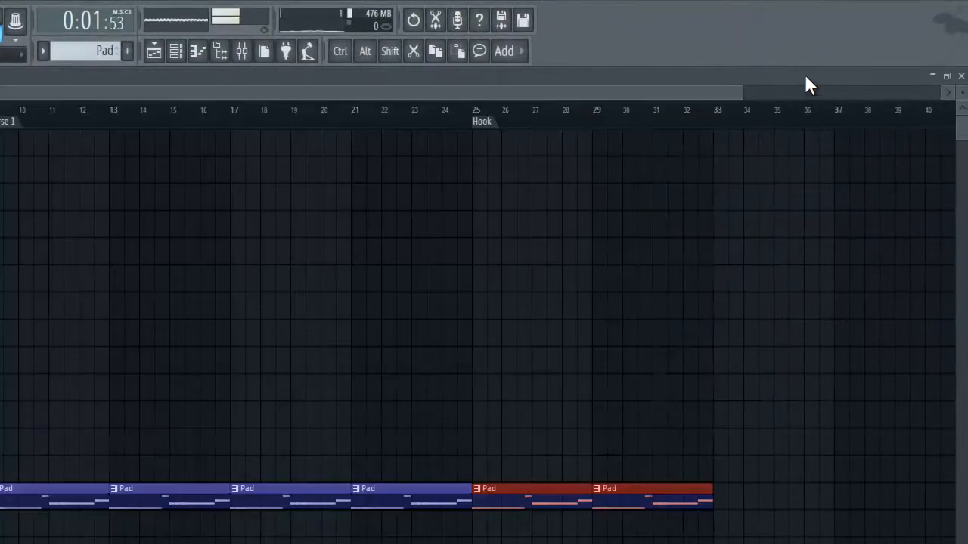
{"action": "left_click", "coordinate": [153, 50]}
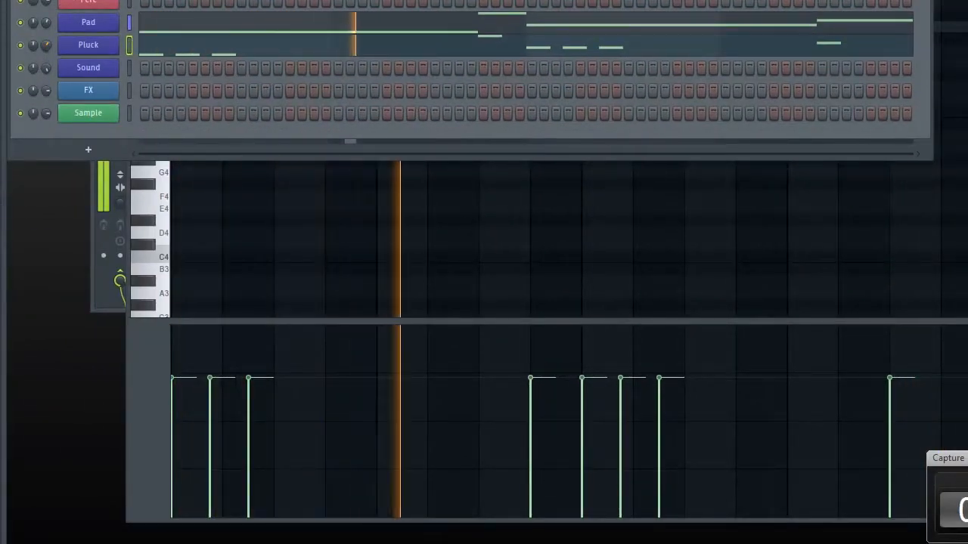
{"action": "key", "text": "space"}
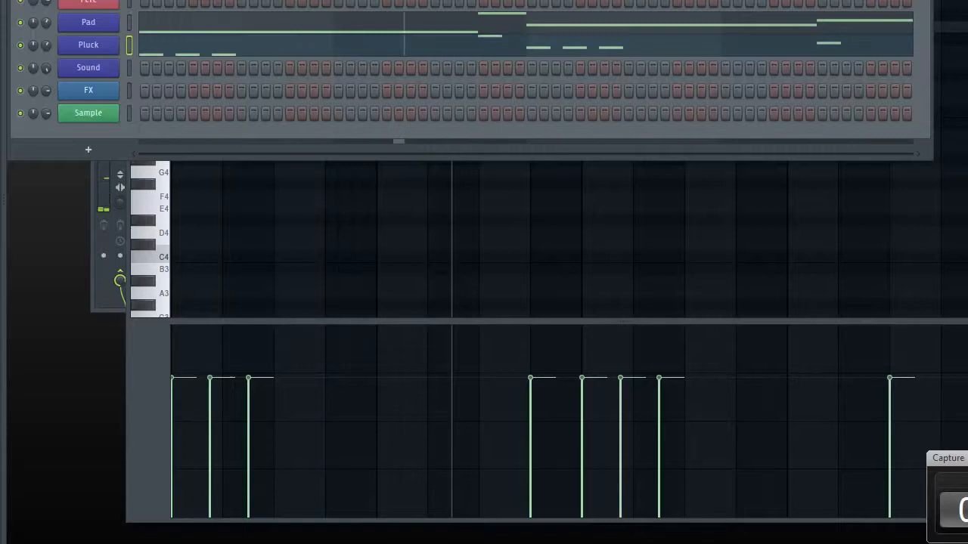
Open the Sound channel's Nexus instrument to view its preset and close it again
{"action": "right_click", "coordinate": [112, 68]}
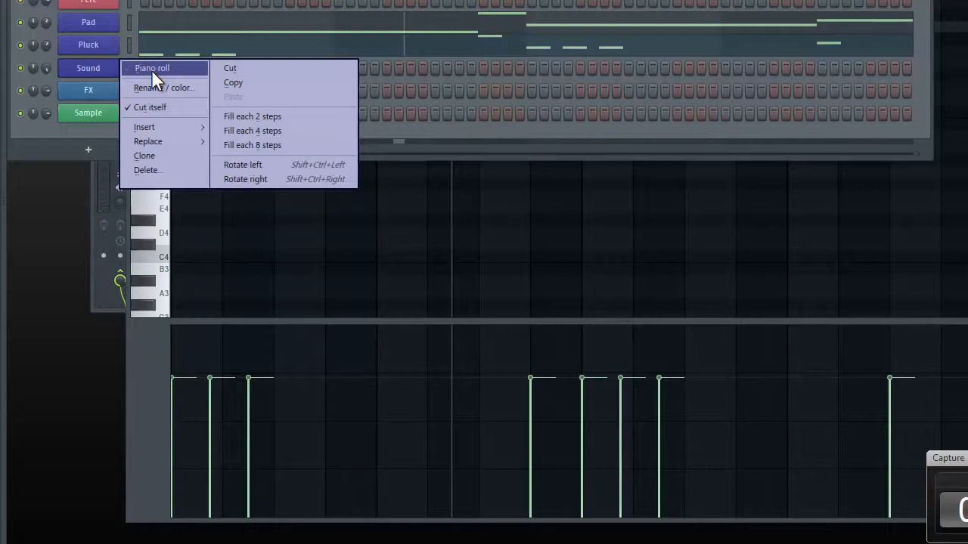
{"action": "left_click", "coordinate": [104, 67]}
{"action": "left_click", "coordinate": [112, 71]}
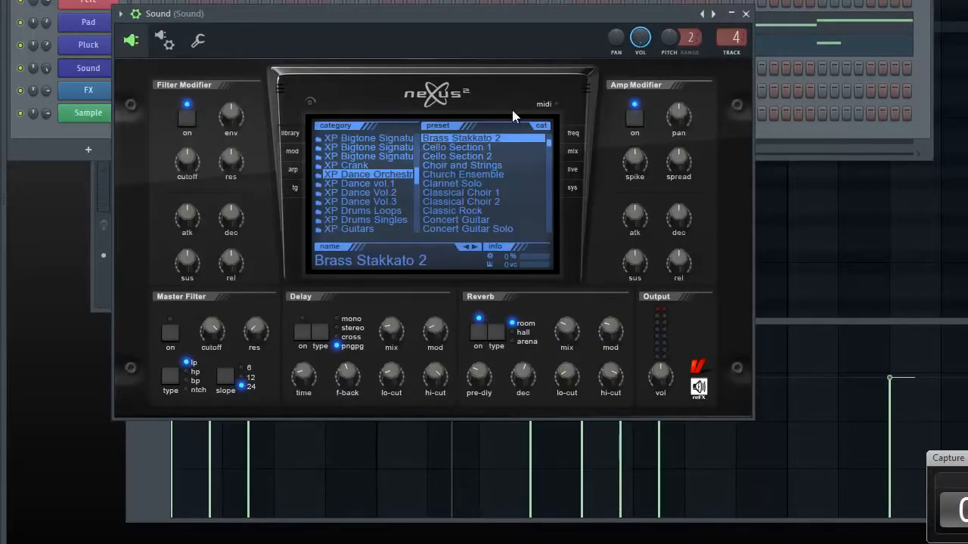
{"action": "left_click", "coordinate": [745, 13]}
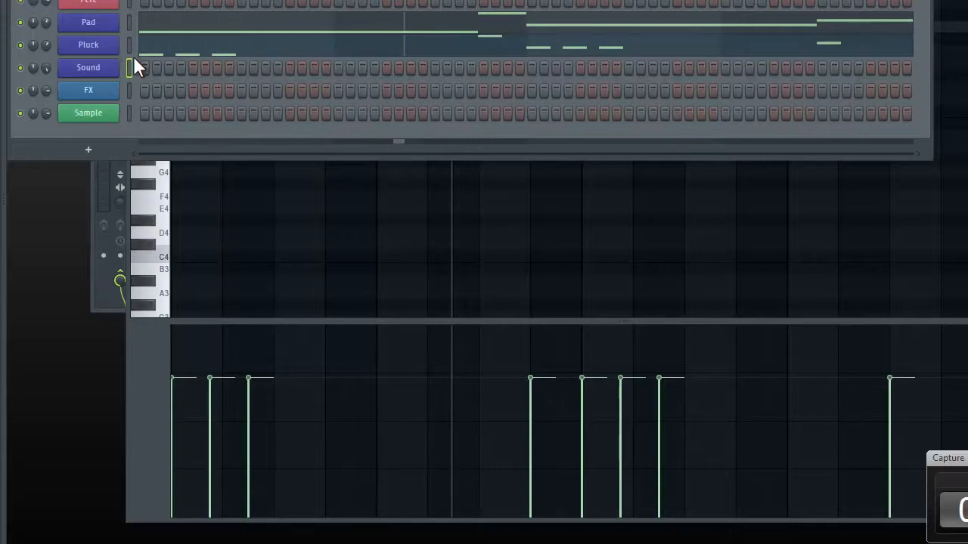
Open the Sound channel's piano roll and place half-beat notes: D5 at bar 1, A#5 on beat 4 of bar 2, F5 at bar 3
{"action": "right_click", "coordinate": [94, 67]}
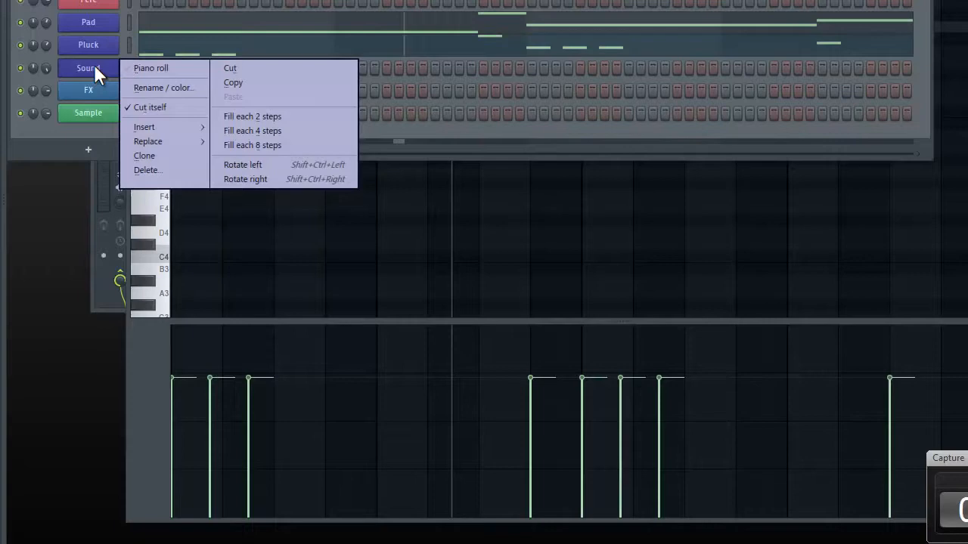
{"action": "left_click", "coordinate": [134, 67]}
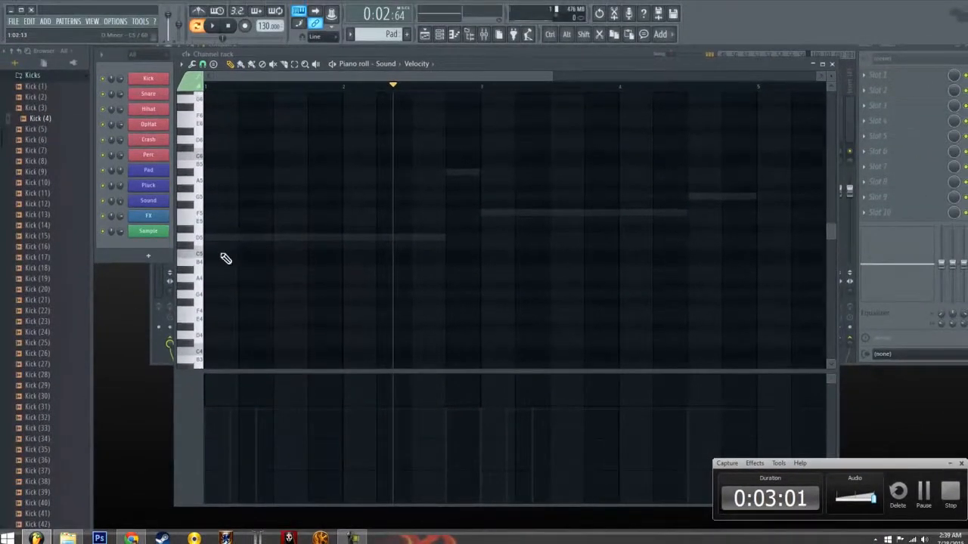
{"action": "scroll", "coordinate": [226, 259], "scroll_direction": "up", "scroll_amount": 2}
{"action": "left_click", "coordinate": [209, 263]}
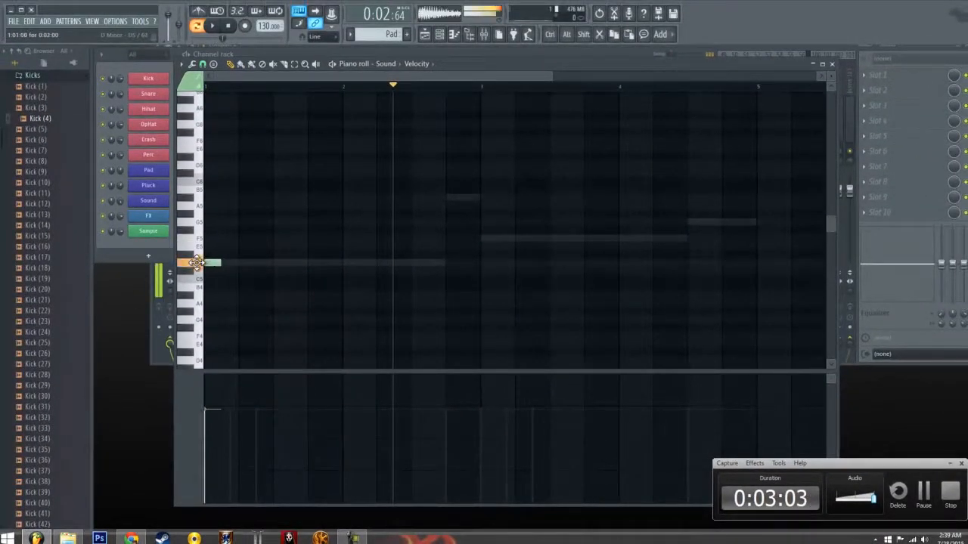
{"action": "left_click", "coordinate": [449, 198]}
{"action": "left_click", "coordinate": [484, 238]}
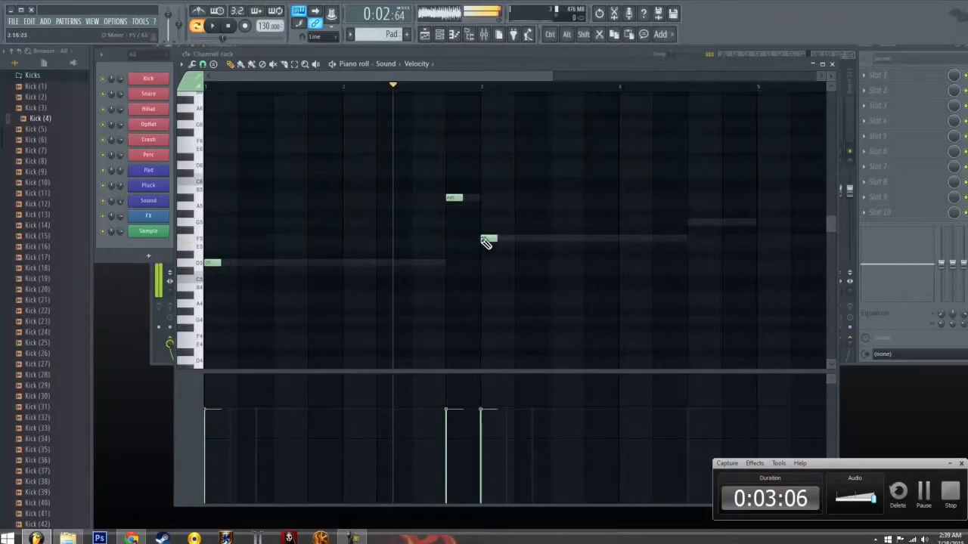
Add half-beat Sound notes in the second half of bar 4: G5 near beat 3, A#5 on beat 4 and A5 right after it
{"action": "left_click", "coordinate": [693, 221]}
{"action": "left_click", "coordinate": [723, 198]}
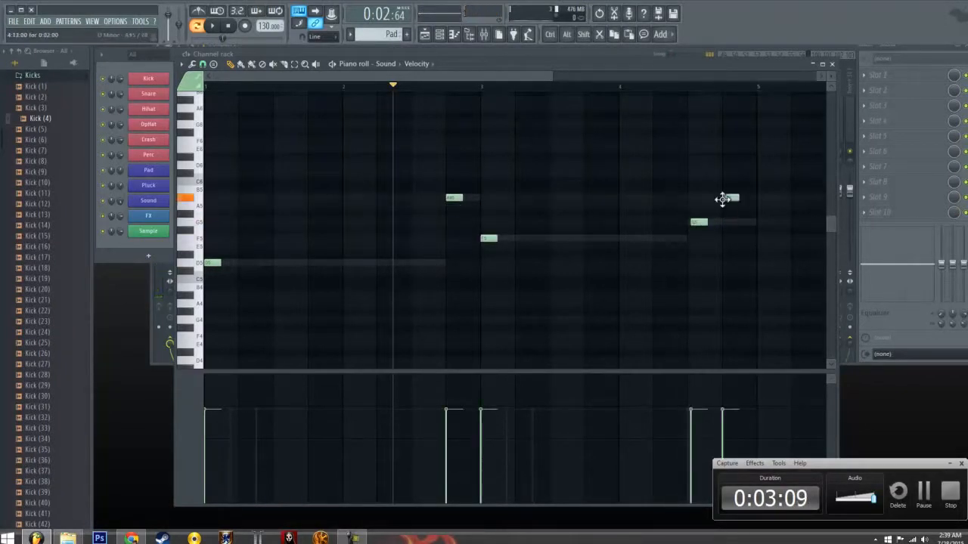
{"action": "left_click", "coordinate": [741, 205]}
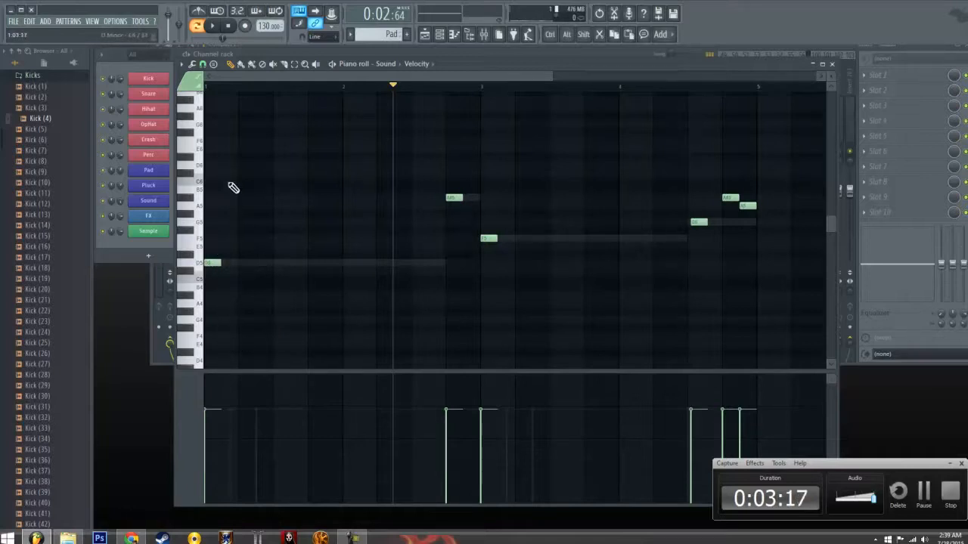
{"action": "left_click", "coordinate": [184, 65]}
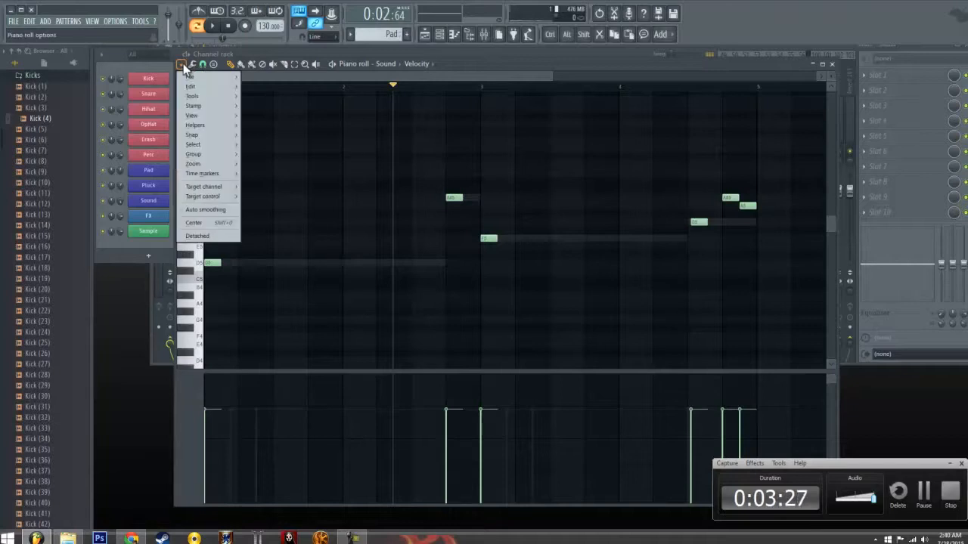
{"action": "mouse_move", "coordinate": [188, 98]}
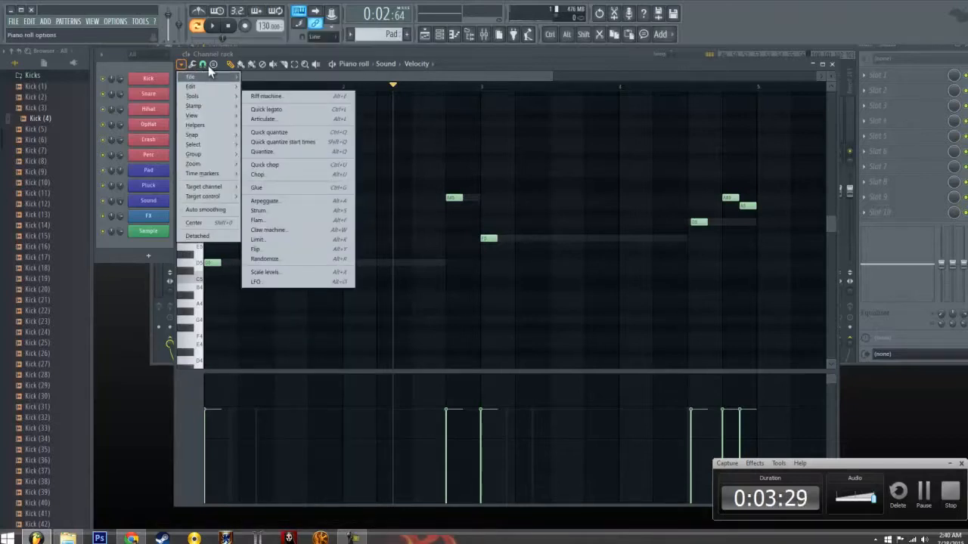
{"action": "mouse_move", "coordinate": [191, 77]}
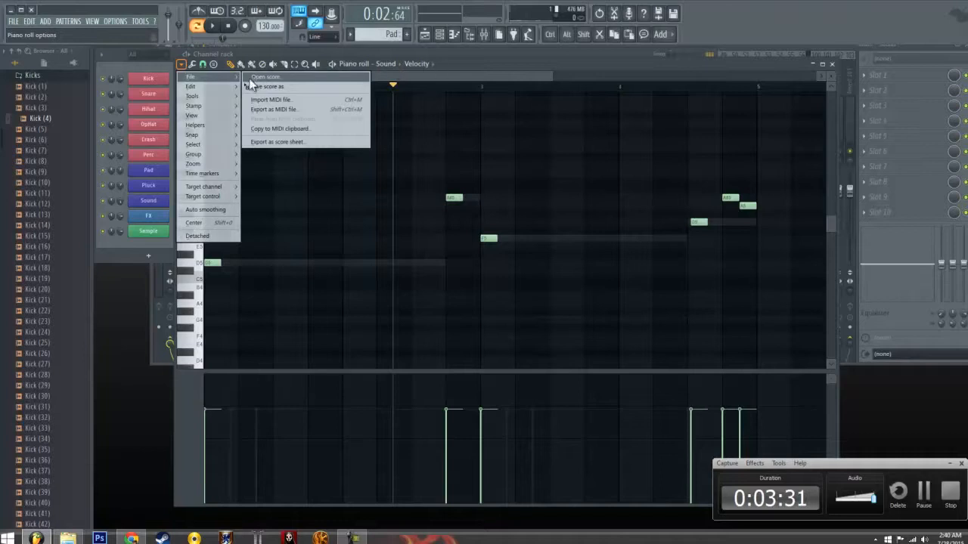
{"action": "mouse_move", "coordinate": [217, 125]}
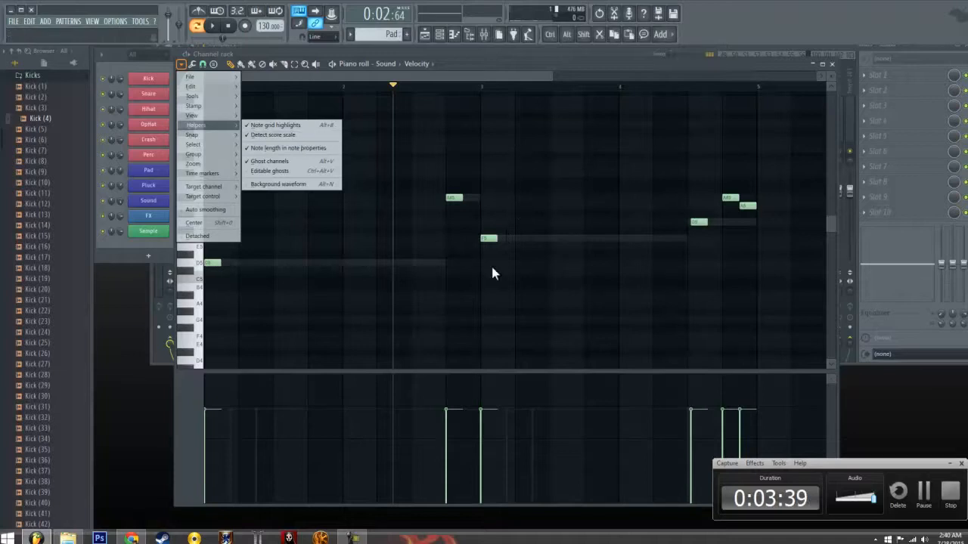
Try a half-beat G#5 note just before the A#5 in bar 2, play the pattern and remove the note again
{"action": "left_click", "coordinate": [428, 208]}
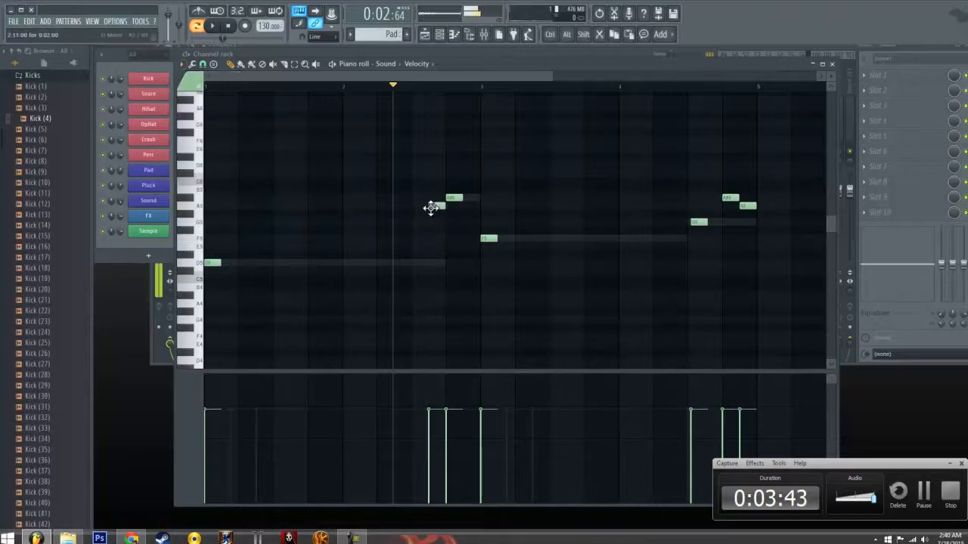
{"action": "left_click_drag", "start_coordinate": [435, 206], "coordinate": [431, 212]}
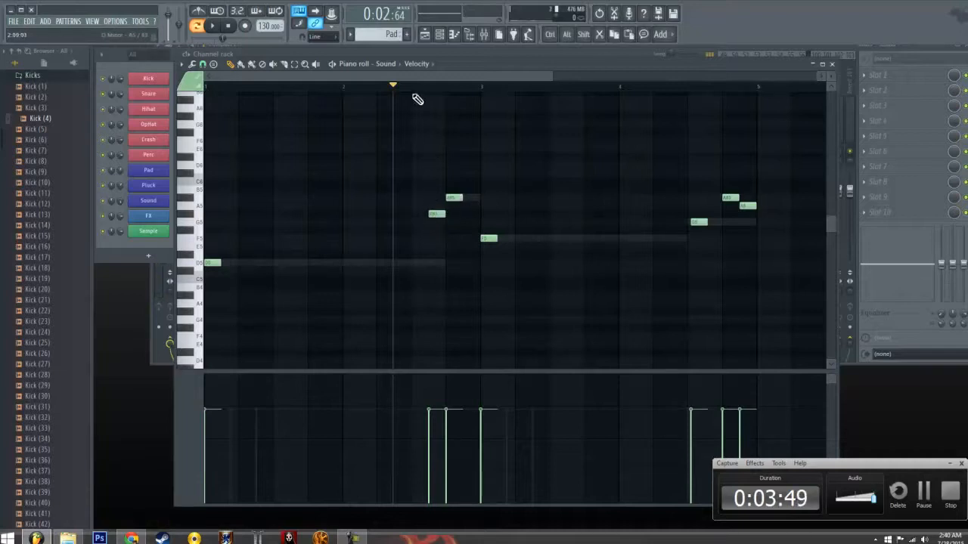
{"action": "right_click", "coordinate": [434, 212]}
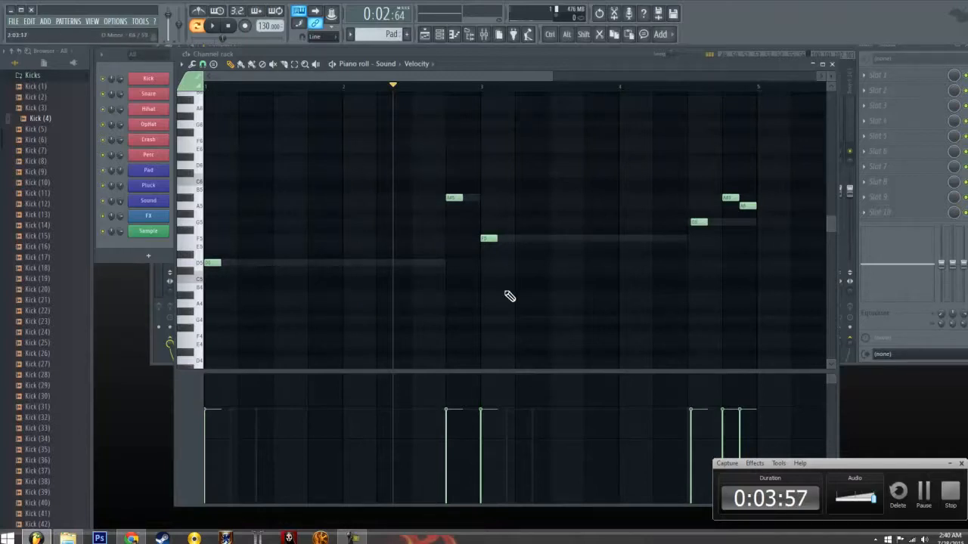
{"action": "left_click", "coordinate": [428, 215]}
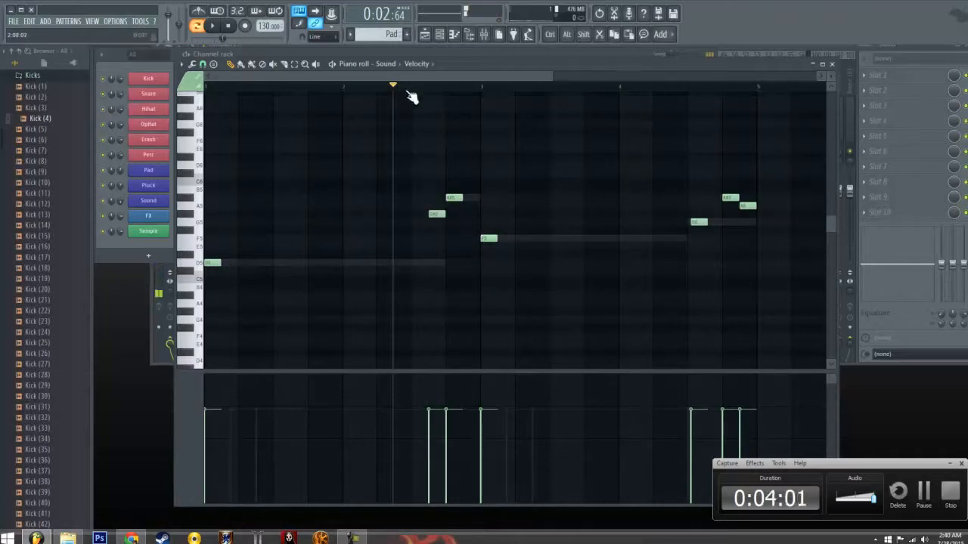
{"action": "left_click", "coordinate": [232, 31]}
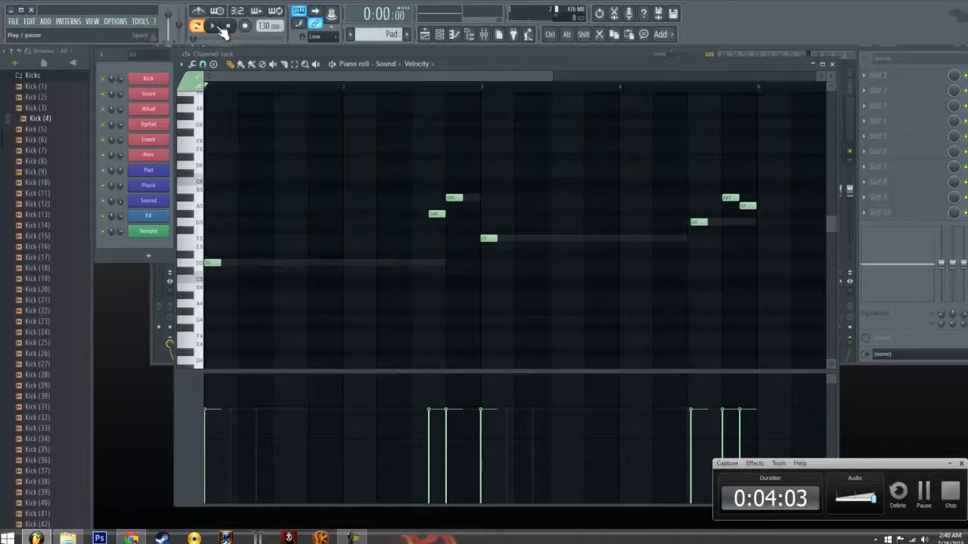
{"action": "left_click", "coordinate": [217, 26]}
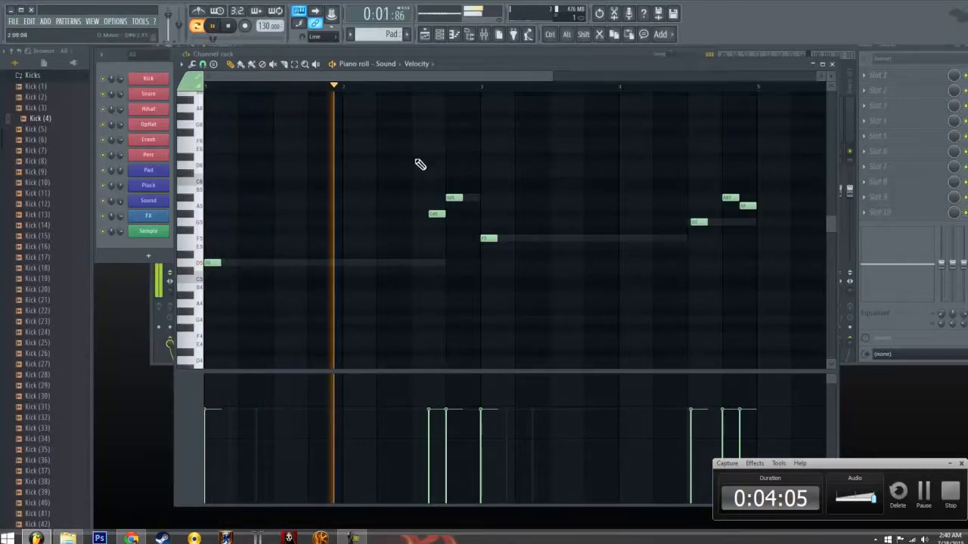
{"action": "right_click", "coordinate": [436, 213]}
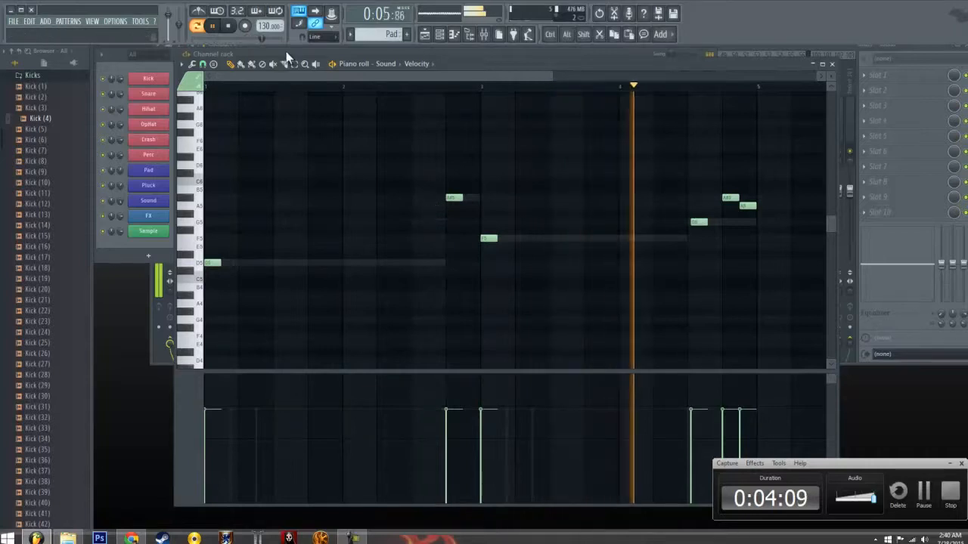
{"action": "left_click", "coordinate": [227, 26]}
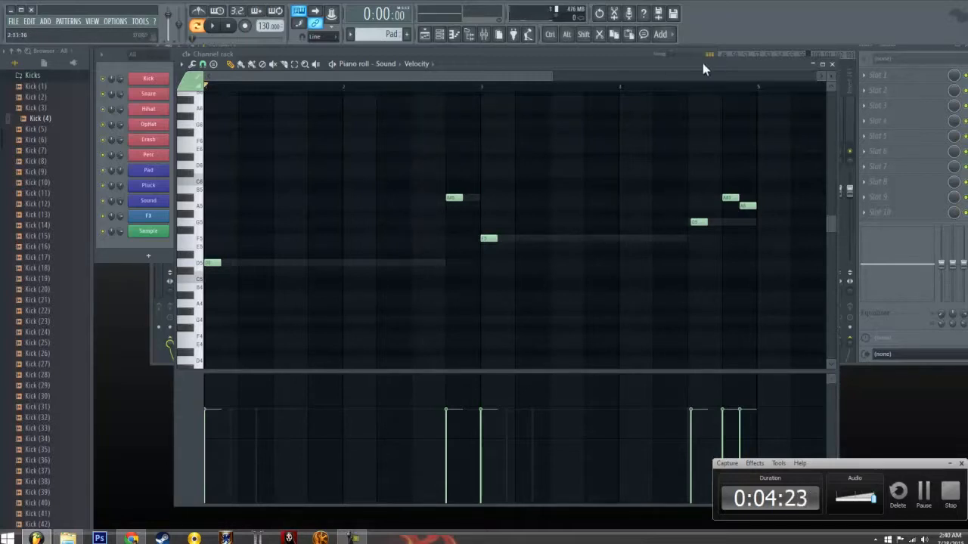
Shift the Sound's G5 note onto beat 3 of bar 4, close the piano roll and play the pattern
{"action": "left_click_drag", "start_coordinate": [699, 222], "coordinate": [696, 222]}
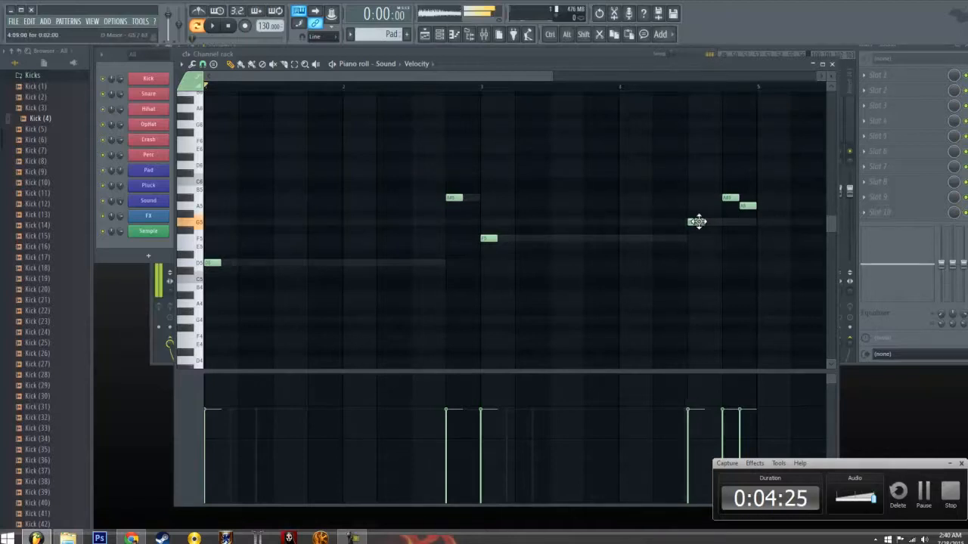
{"action": "left_click", "coordinate": [832, 64]}
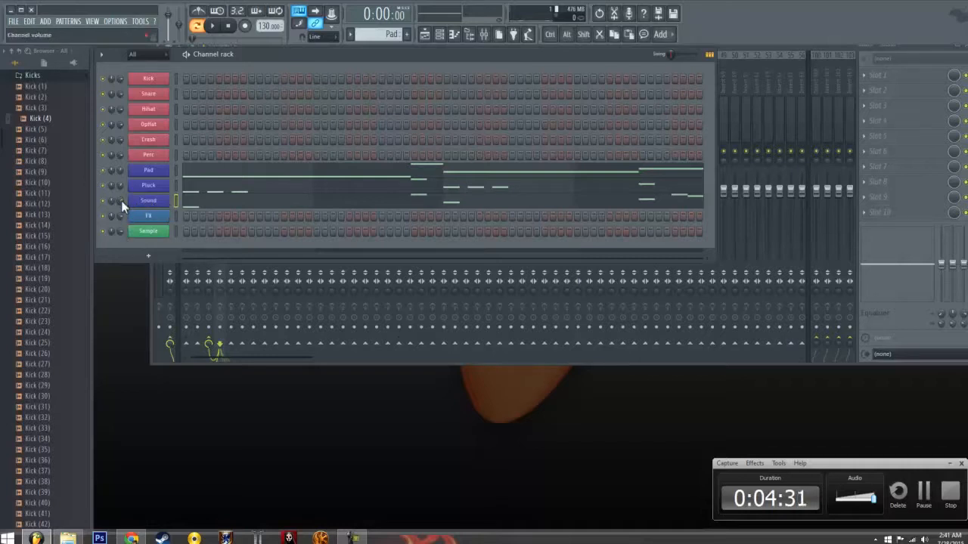
{"action": "left_click", "coordinate": [214, 28]}
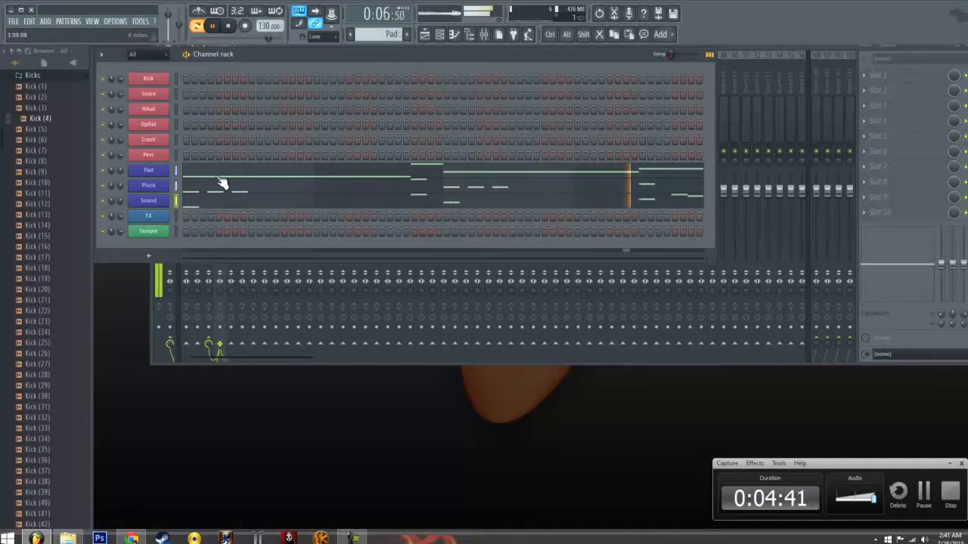
{"action": "left_click", "coordinate": [214, 27]}
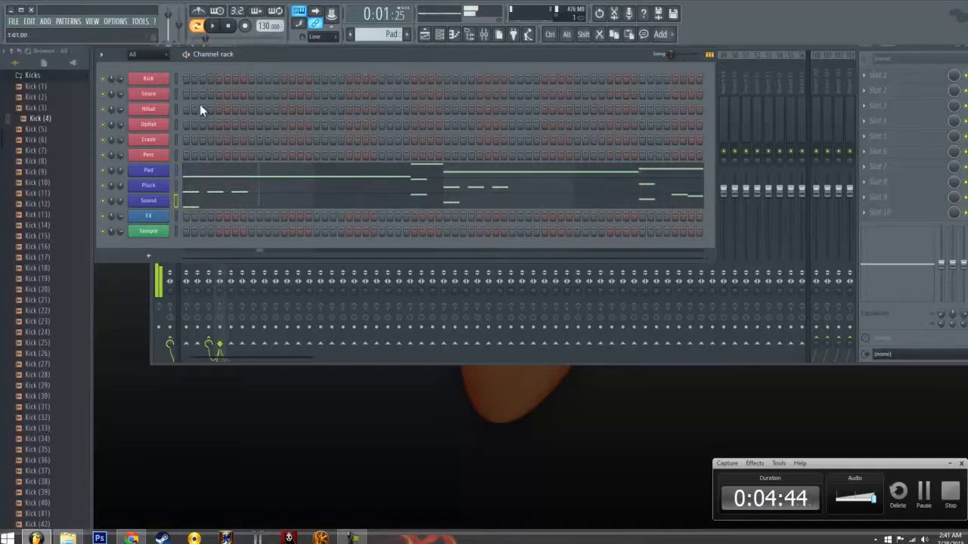
Clone the Sound channel in the channel rack
{"action": "right_click", "coordinate": [165, 200]}
{"action": "left_click", "coordinate": [186, 257]}
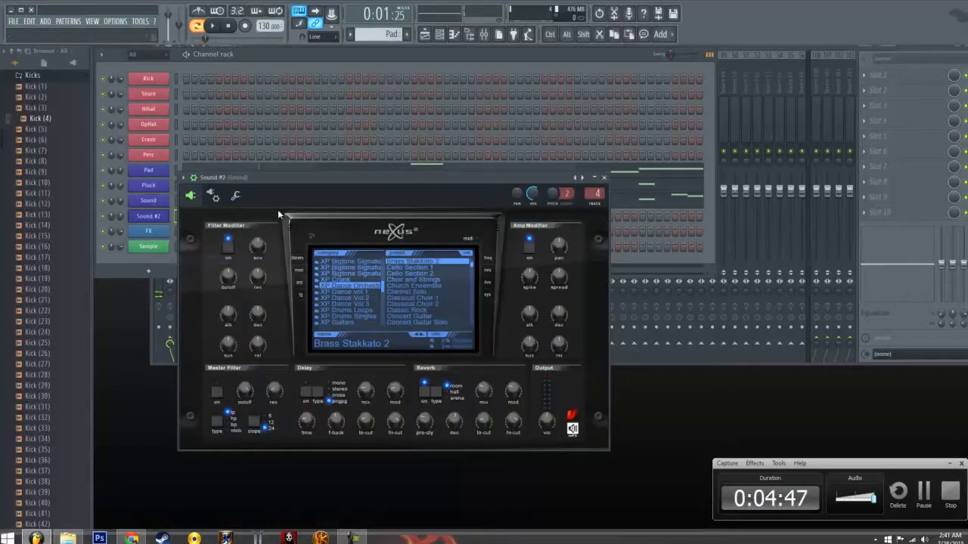
Load the AR Long Puffs preset from the XP ROM Extension category into Sound #2 and close the plugin window
{"action": "scroll", "coordinate": [332, 296], "scroll_direction": "down", "scroll_amount": 3}
{"action": "scroll", "coordinate": [332, 295], "scroll_direction": "down", "scroll_amount": 5}
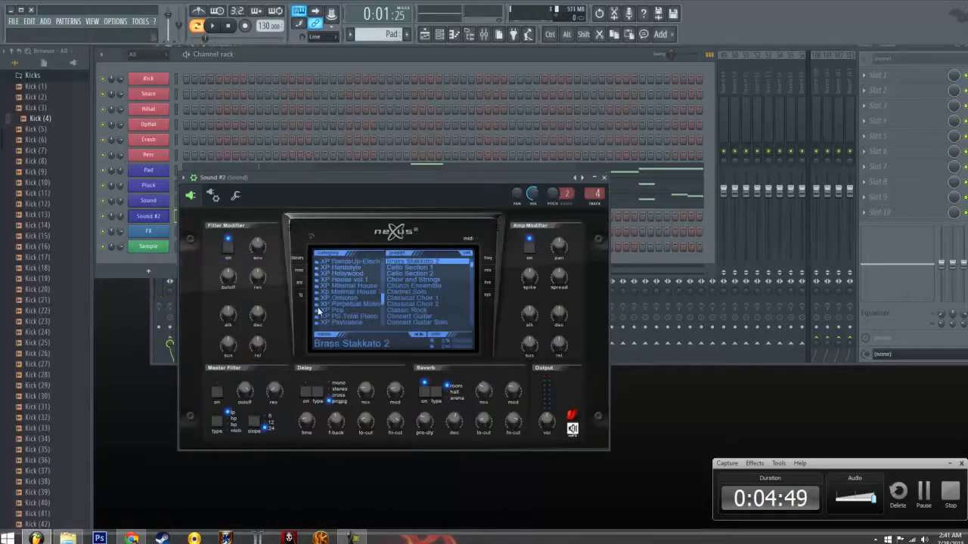
{"action": "left_click", "coordinate": [352, 272]}
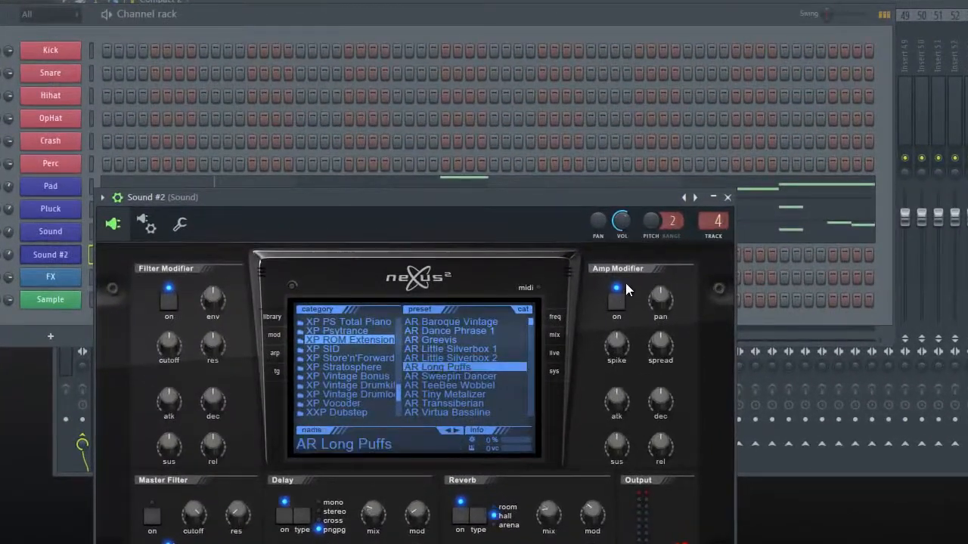
{"action": "left_click", "coordinate": [727, 197]}
In Sound #2's piano roll, add a seven-beat D5 note from bar 1 and a one-beat A#5 on beat 4 of bar 2
{"action": "right_click", "coordinate": [50, 254]}
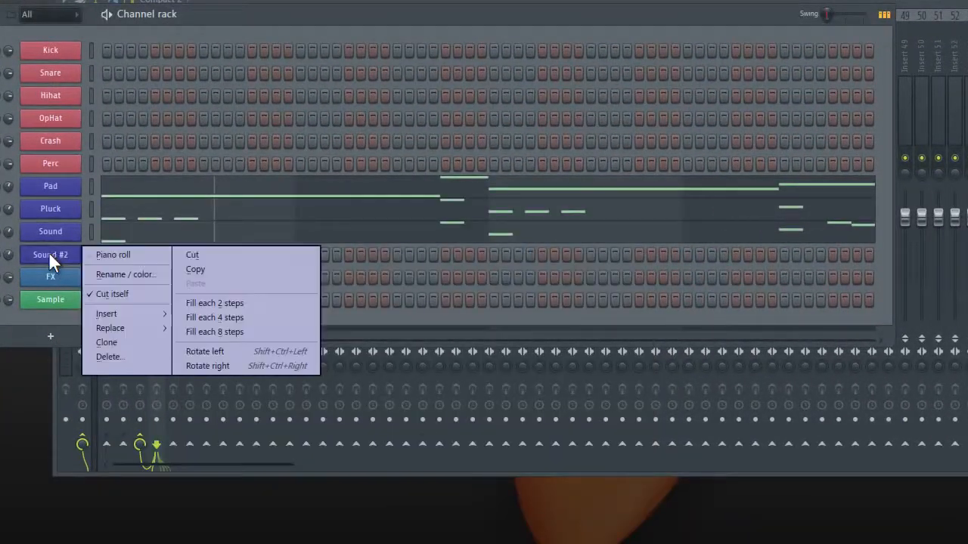
{"action": "left_click", "coordinate": [87, 254]}
{"action": "left_click", "coordinate": [136, 252]}
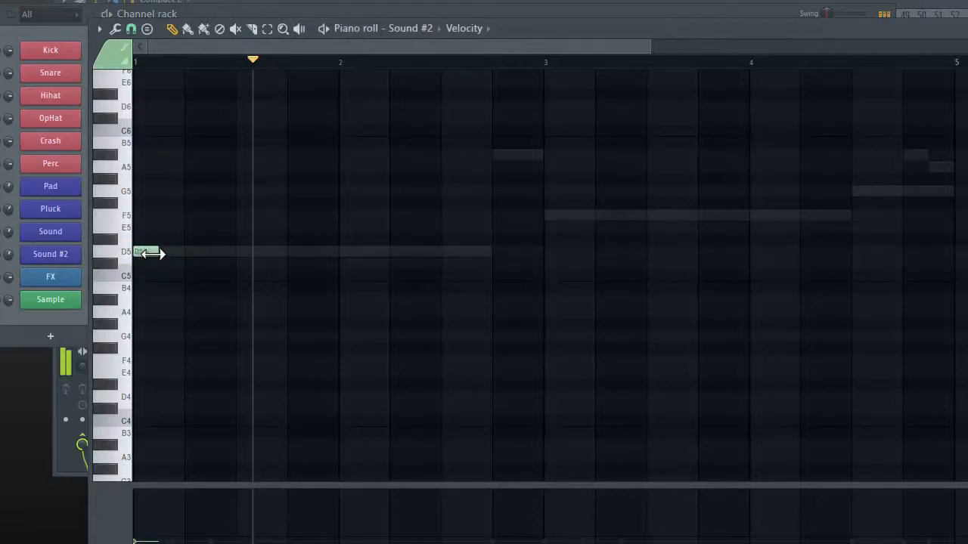
{"action": "left_click_drag", "start_coordinate": [152, 254], "coordinate": [484, 258]}
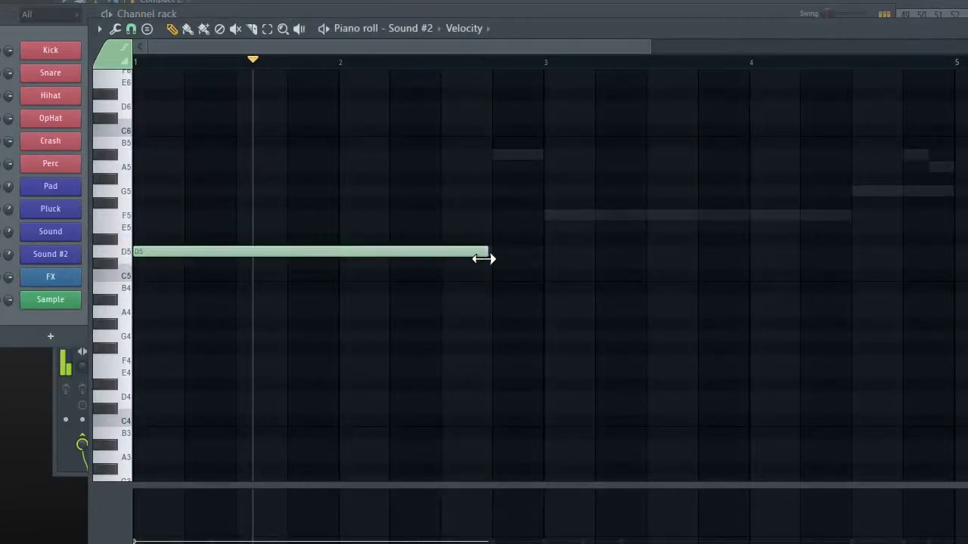
{"action": "left_click", "coordinate": [495, 155]}
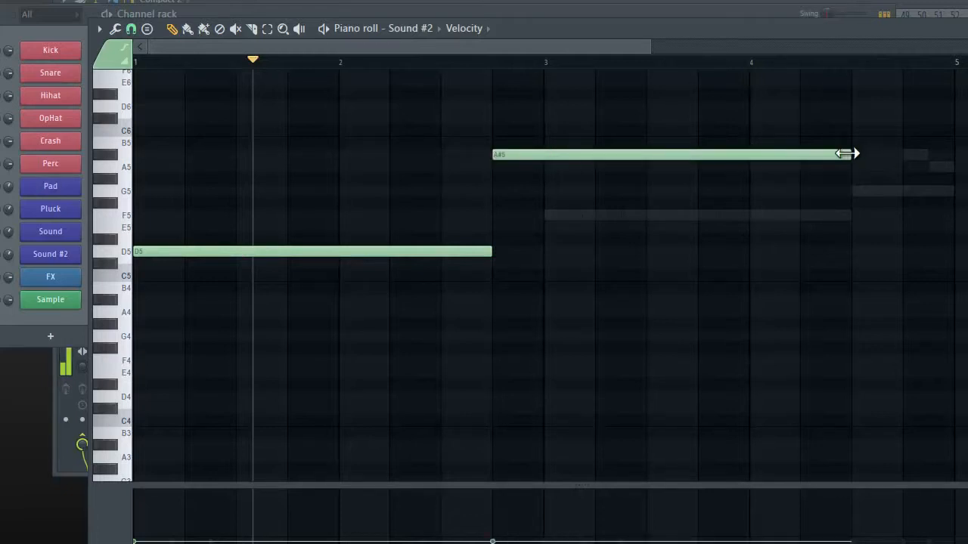
{"action": "left_click_drag", "start_coordinate": [851, 154], "coordinate": [543, 162]}
Add a six-beat F5 from bar 3 and a two-beat G5 ending with bar 4 to Sound #2, and close the piano roll
{"action": "left_click", "coordinate": [546, 215]}
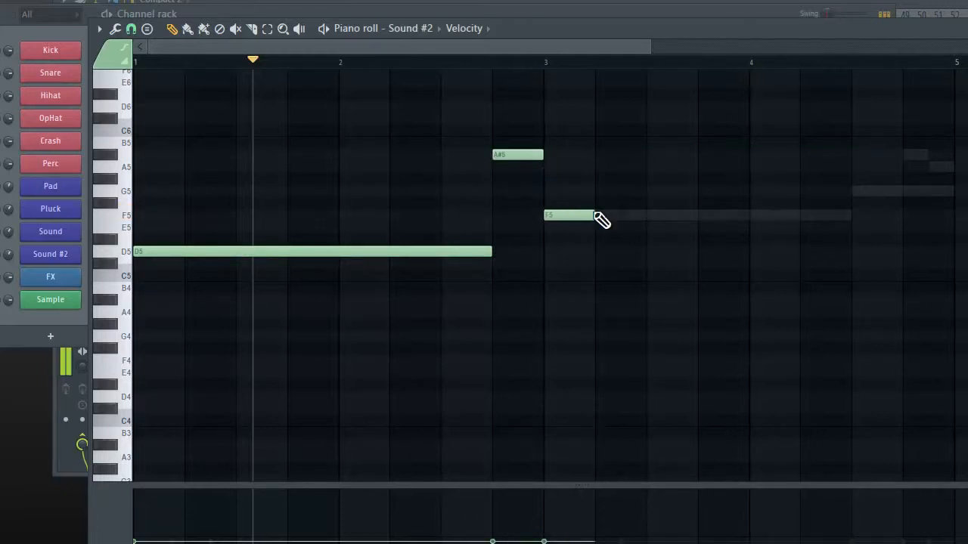
{"action": "left_click_drag", "start_coordinate": [596, 215], "coordinate": [852, 215]}
{"action": "left_click", "coordinate": [850, 190]}
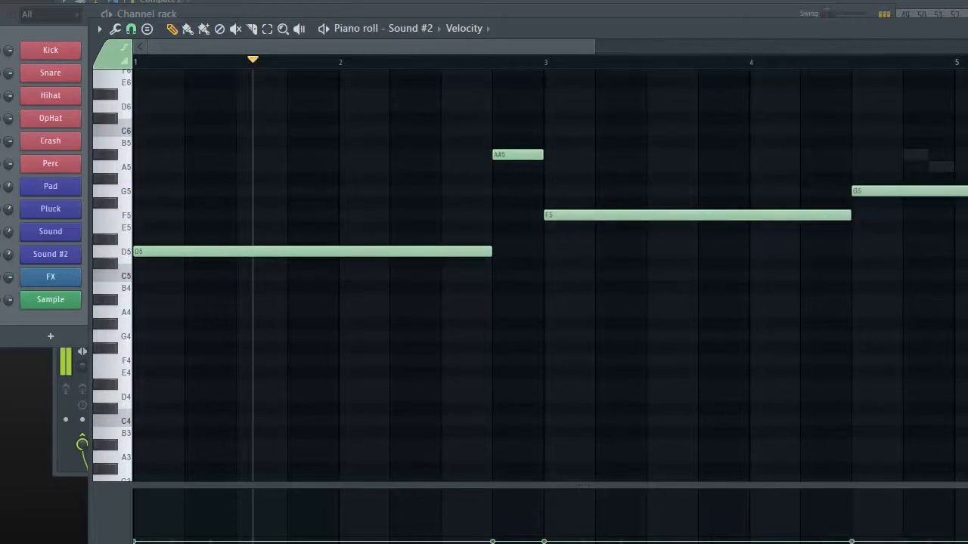
{"action": "left_click_drag", "start_coordinate": [596, 46], "coordinate": [764, 67]}
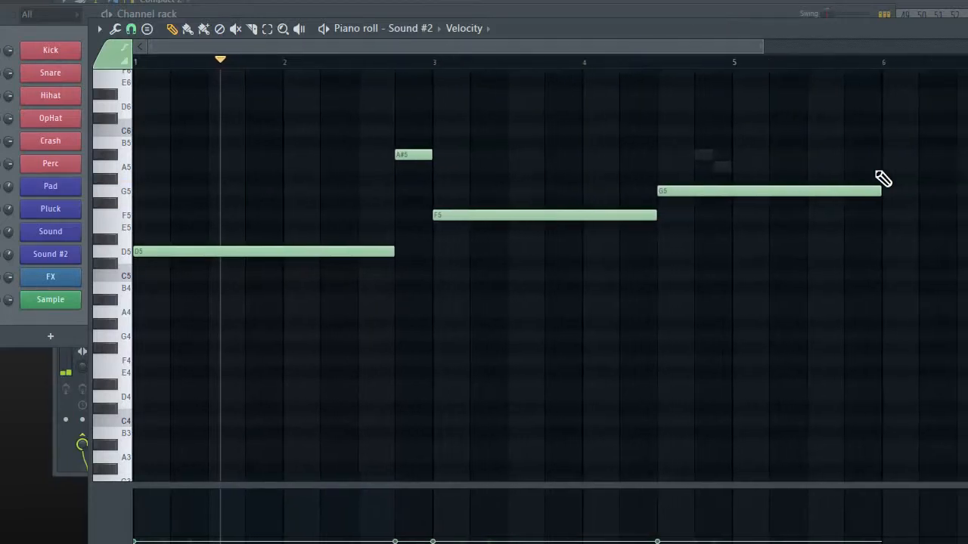
{"action": "left_click", "coordinate": [880, 183]}
{"action": "right_click", "coordinate": [884, 183]}
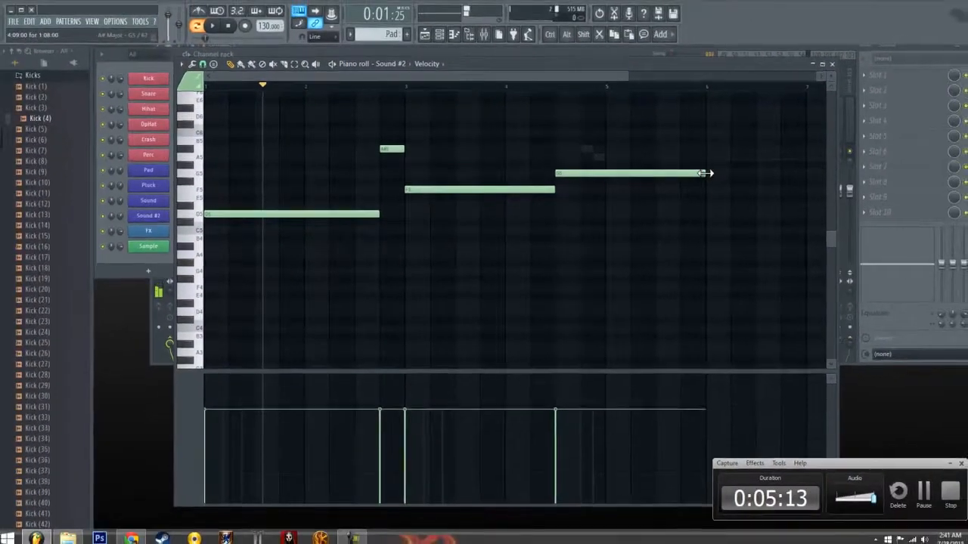
{"action": "left_click_drag", "start_coordinate": [875, 190], "coordinate": [723, 208]}
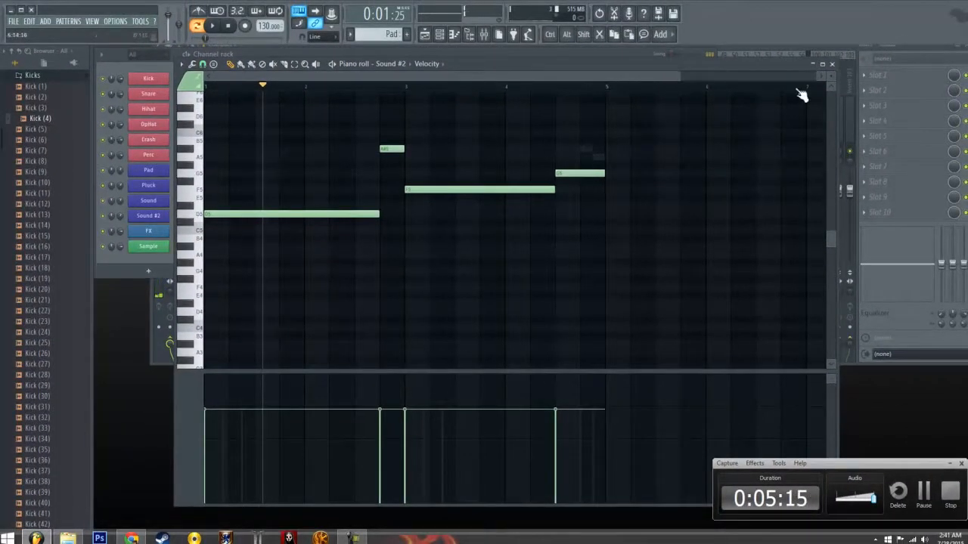
{"action": "left_click", "coordinate": [832, 63]}
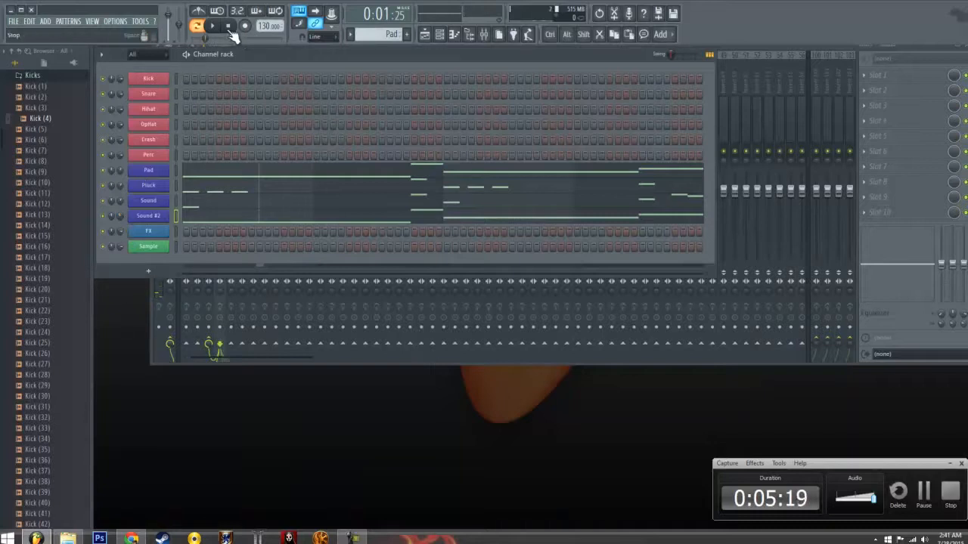
Transpose all Sound #2 notes up one octave, play the pattern and close the piano roll
{"action": "left_click", "coordinate": [189, 219]}
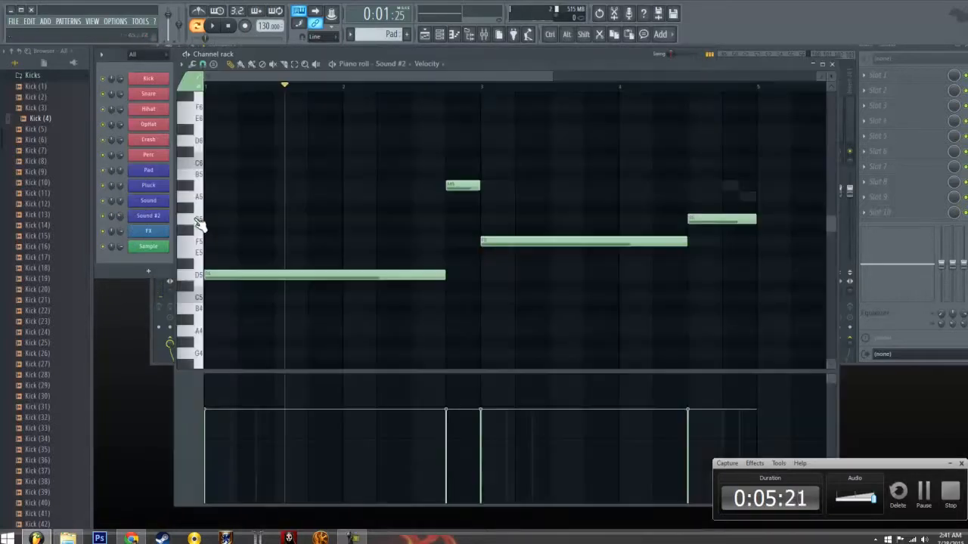
{"action": "key", "text": "ctrl+a"}
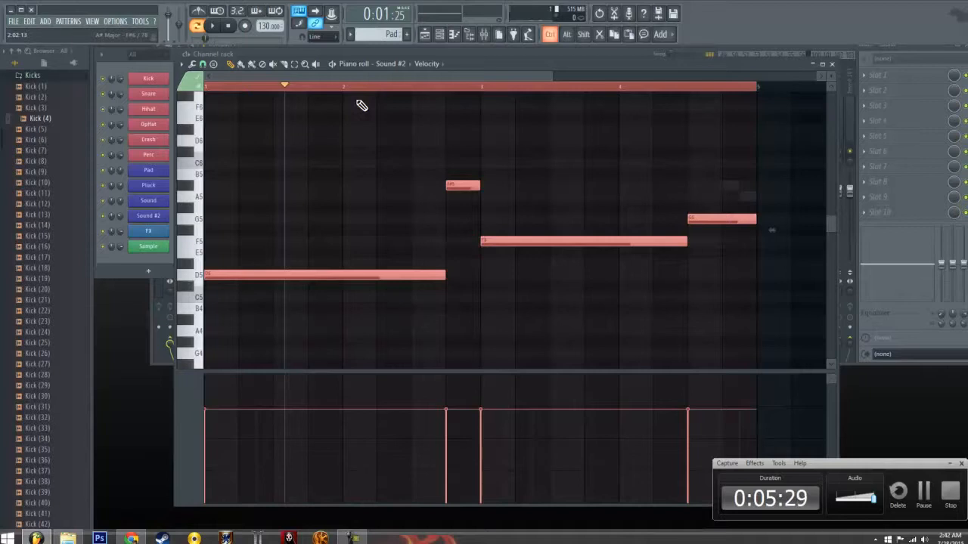
{"action": "key", "text": "ctrl+Up"}
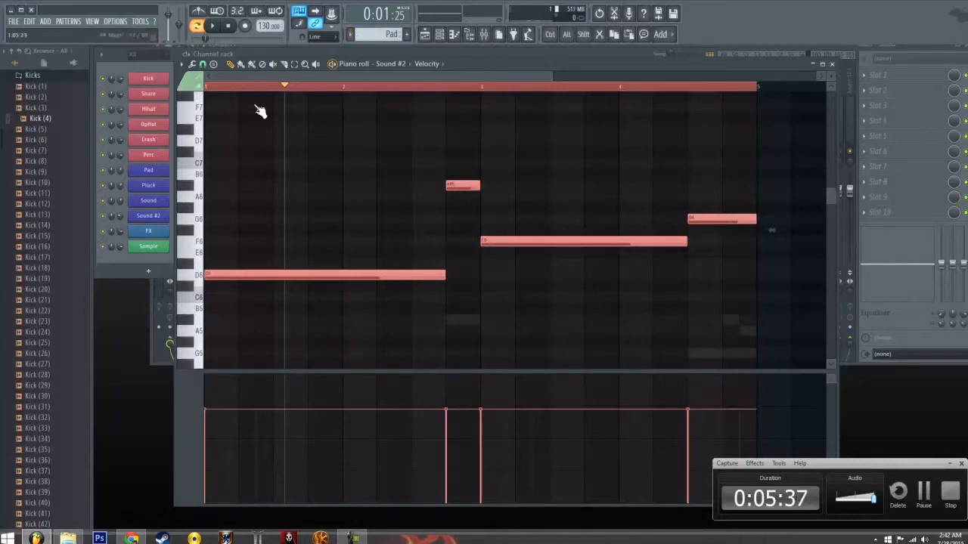
{"action": "left_click", "coordinate": [212, 26]}
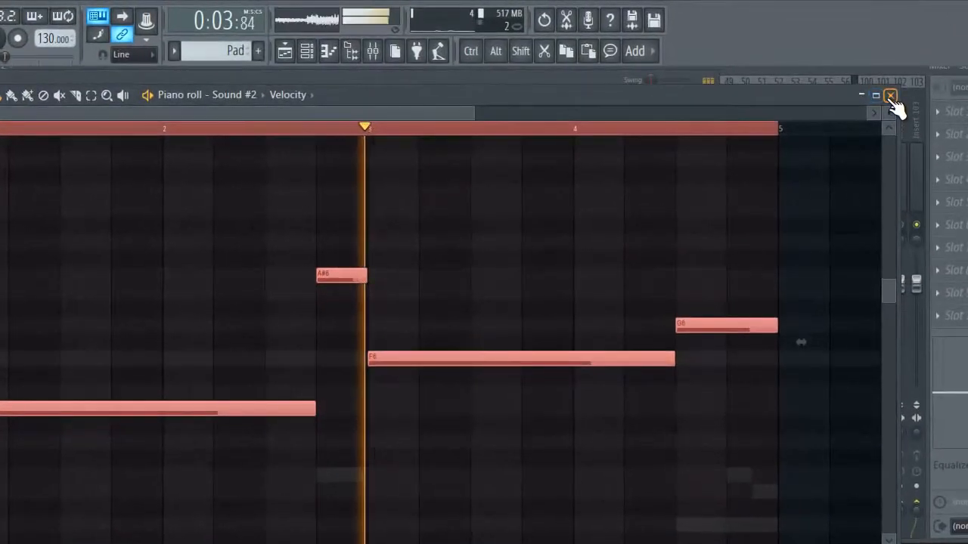
{"action": "left_click", "coordinate": [832, 64]}
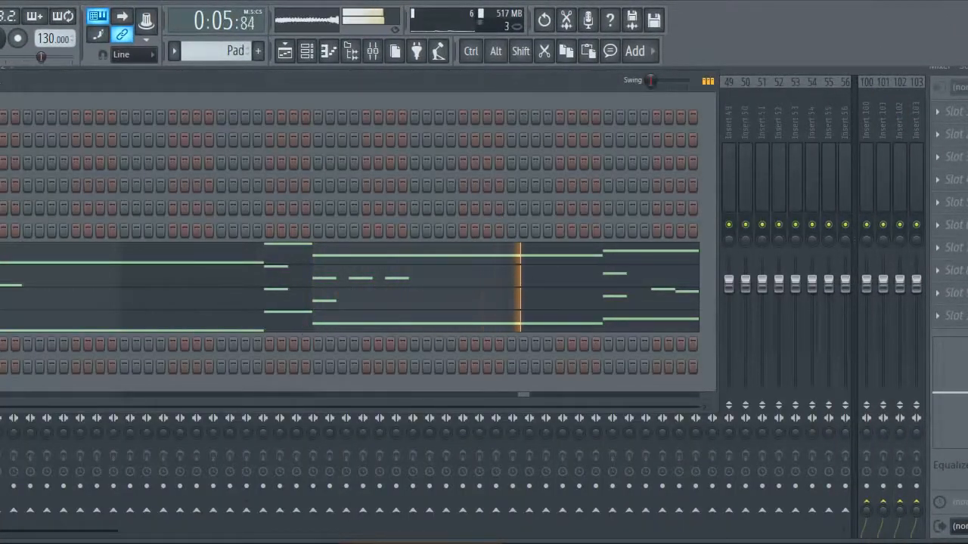
Load AR Random Impressions from the first XP Bigtone Signature category into Sound #2 and play the pattern with it
{"action": "left_click", "coordinate": [2, 321]}
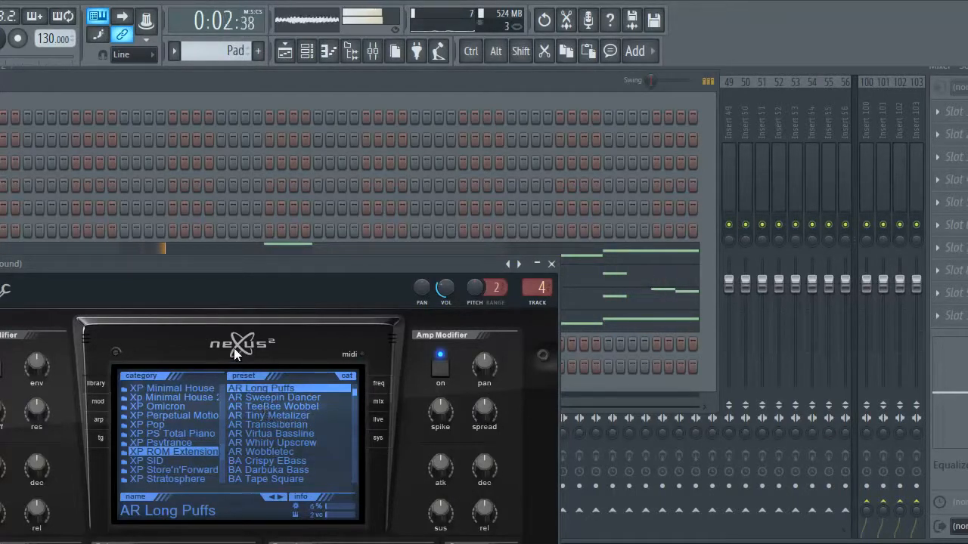
{"action": "left_click", "coordinate": [3, 39]}
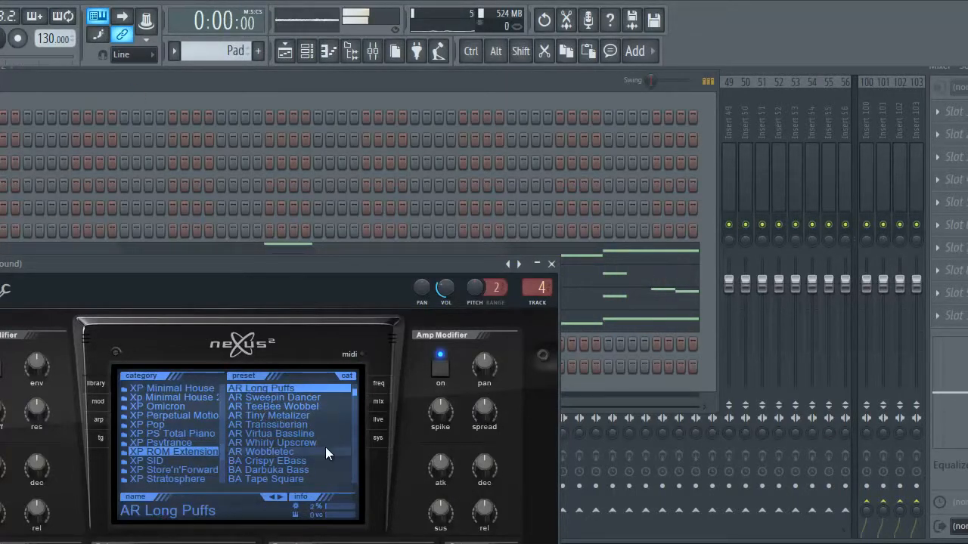
{"action": "scroll", "coordinate": [185, 458], "scroll_direction": "up", "scroll_amount": 5}
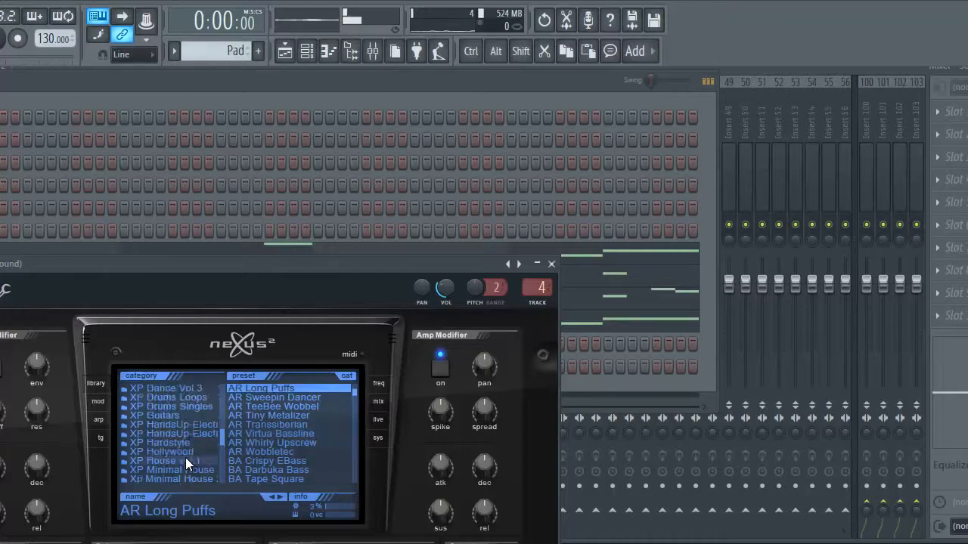
{"action": "scroll", "coordinate": [187, 457], "scroll_direction": "up", "scroll_amount": 2}
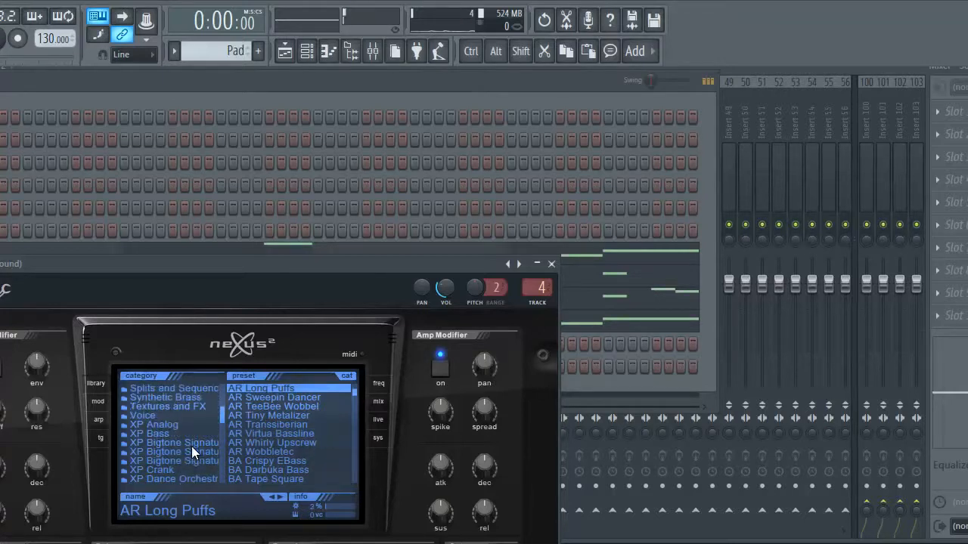
{"action": "left_click", "coordinate": [212, 443]}
{"action": "left_click", "coordinate": [265, 424]}
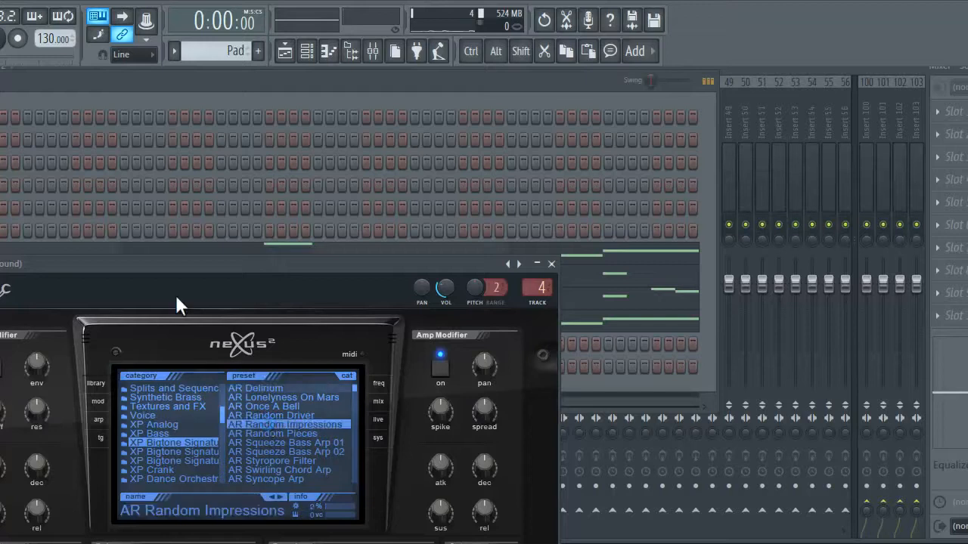
{"action": "key", "text": "space"}
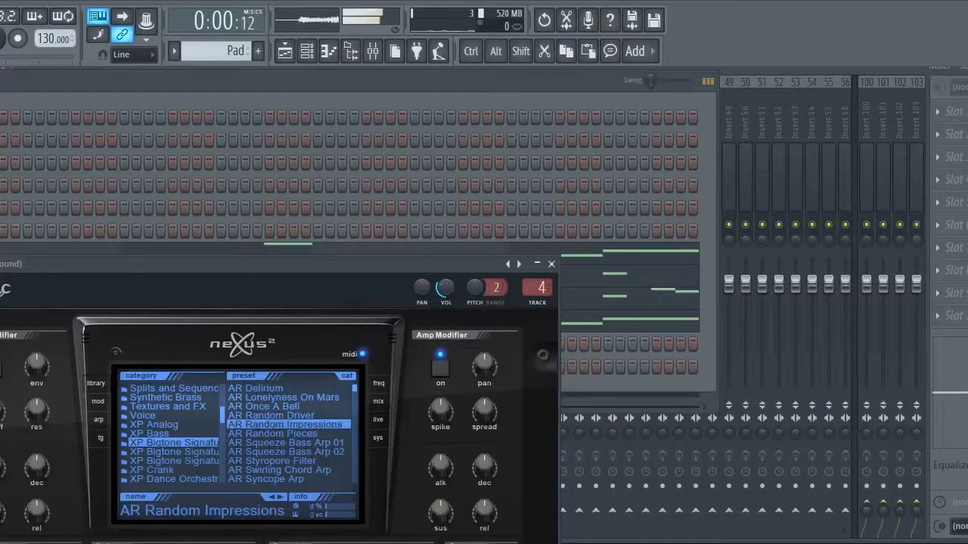
Audition the AR Once A Bell preset, switch Sound #2 to AR Syncope Arp and close its plugin window
{"action": "left_click", "coordinate": [285, 406]}
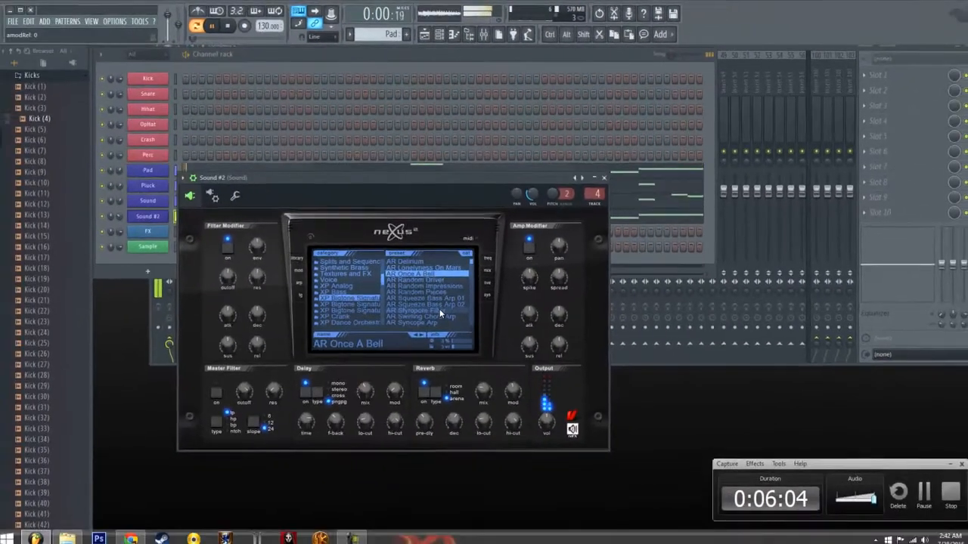
{"action": "scroll", "coordinate": [308, 470], "scroll_direction": "down", "scroll_amount": 2}
{"action": "left_click", "coordinate": [438, 311]}
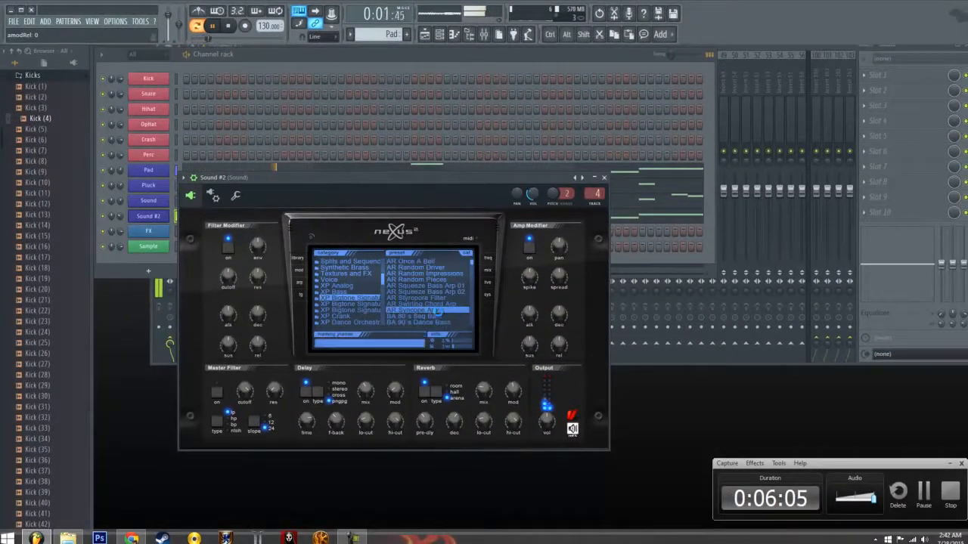
{"action": "scroll", "coordinate": [440, 316], "scroll_direction": "down", "scroll_amount": 2}
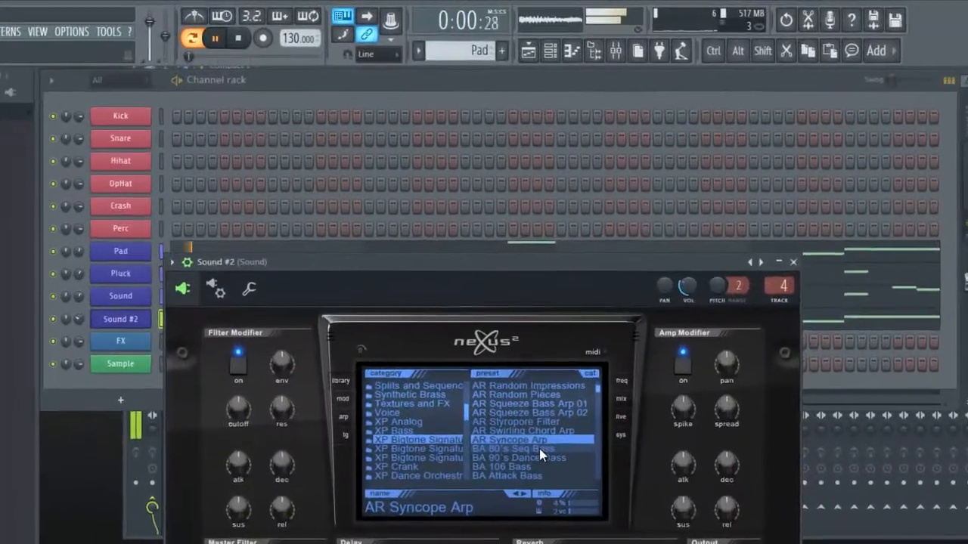
{"action": "left_click", "coordinate": [656, 200]}
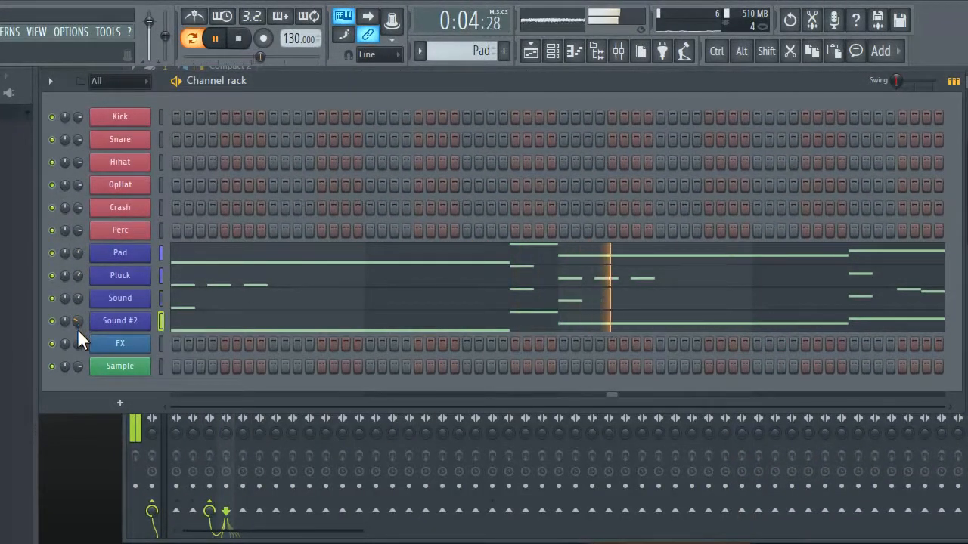
Audition Classical Choir 1 and Classical Choir 2 on the Sound channel, load Drama Strings 1 instead and close the plugin window
{"action": "left_click", "coordinate": [114, 302]}
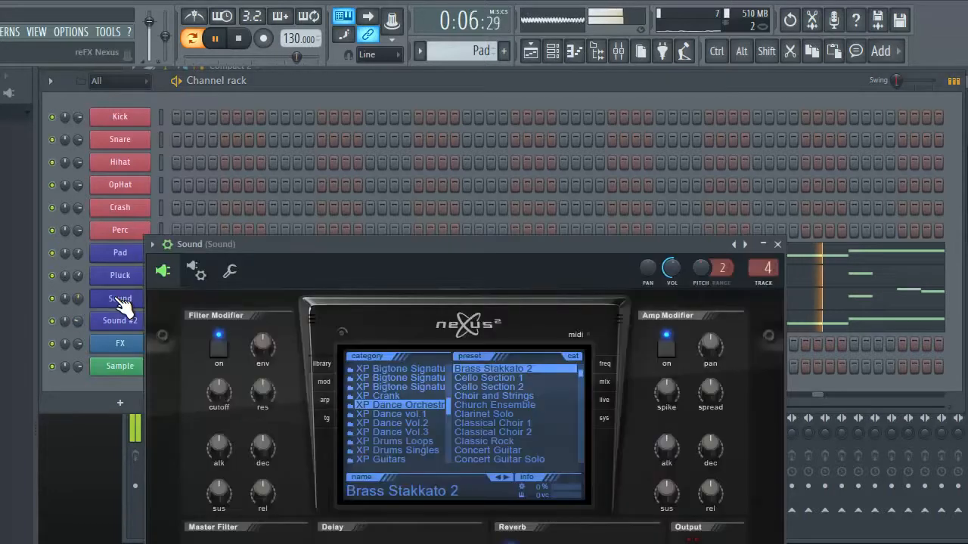
{"action": "left_click", "coordinate": [487, 423]}
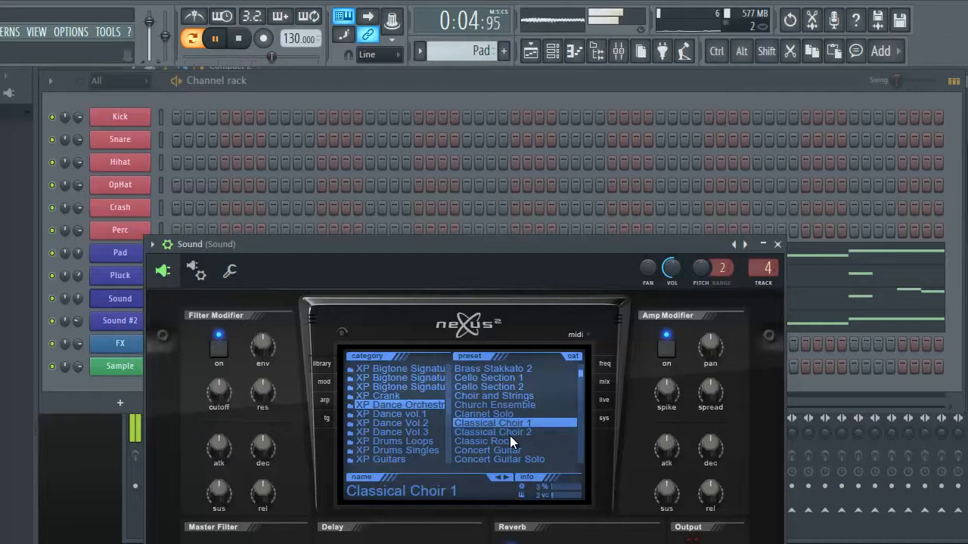
{"action": "left_click", "coordinate": [510, 433]}
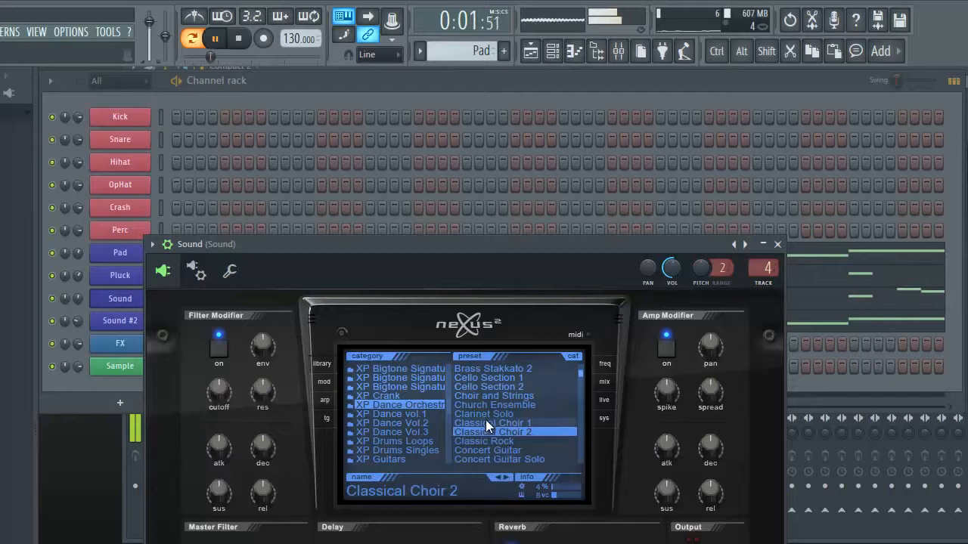
{"action": "scroll", "coordinate": [485, 418], "scroll_direction": "down", "scroll_amount": 3}
{"action": "left_click", "coordinate": [510, 434]}
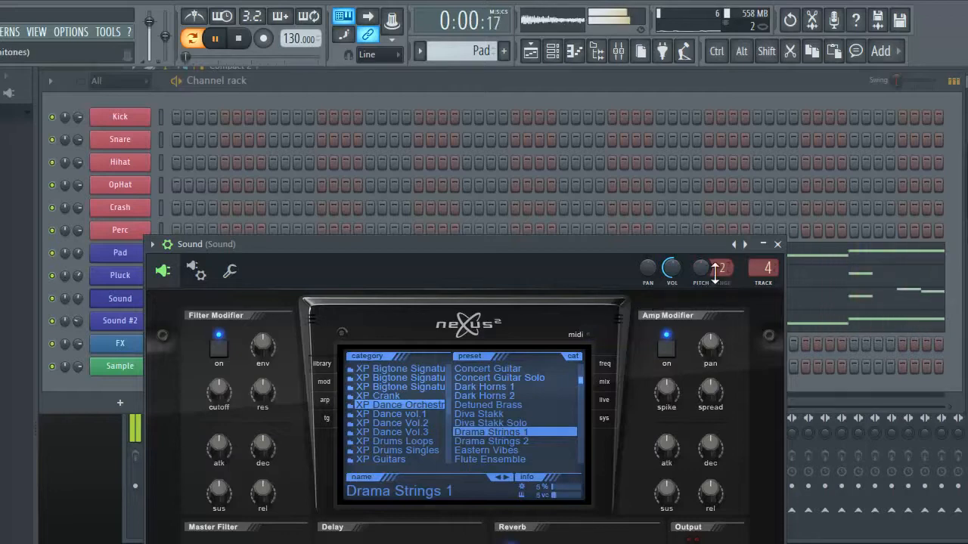
{"action": "left_click", "coordinate": [777, 245]}
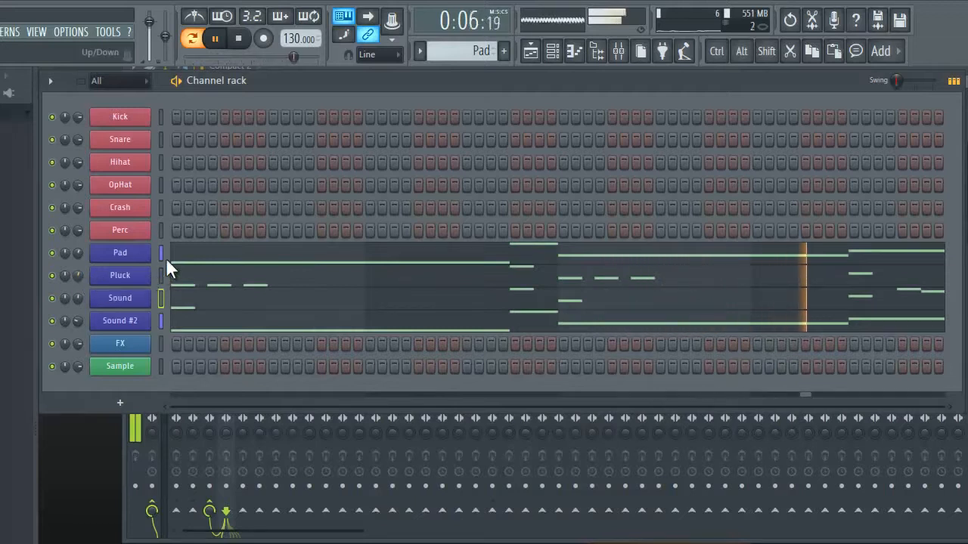
Pause playback, split the Pad pattern by channel and open the playlist
{"action": "left_click", "coordinate": [216, 40]}
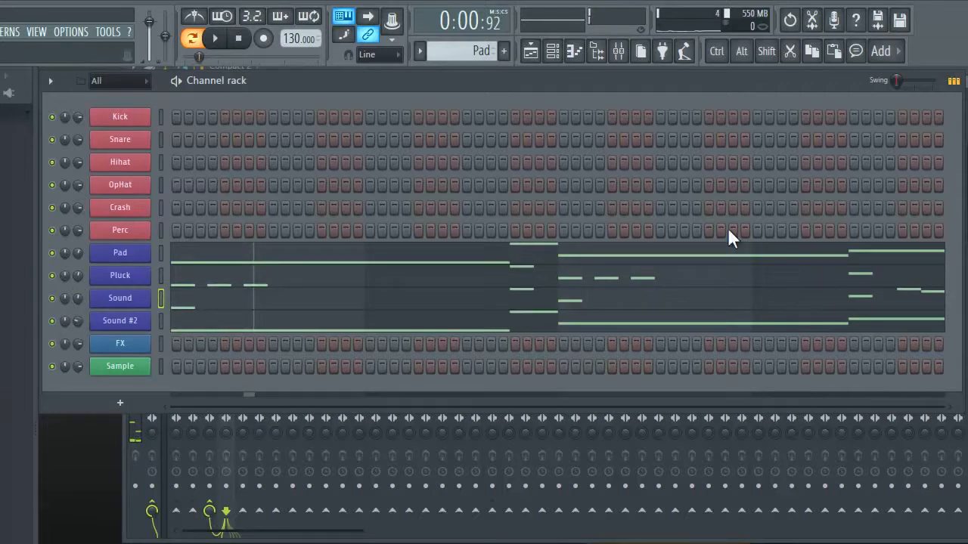
{"action": "left_click", "coordinate": [161, 297]}
{"action": "left_click", "coordinate": [10, 31]}
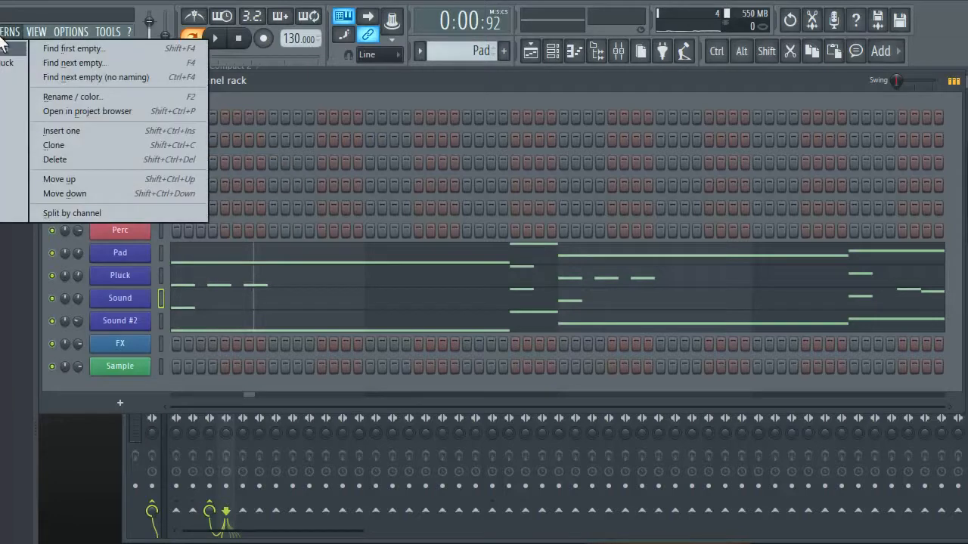
{"action": "left_click", "coordinate": [144, 212]}
{"action": "left_click", "coordinate": [531, 53]}
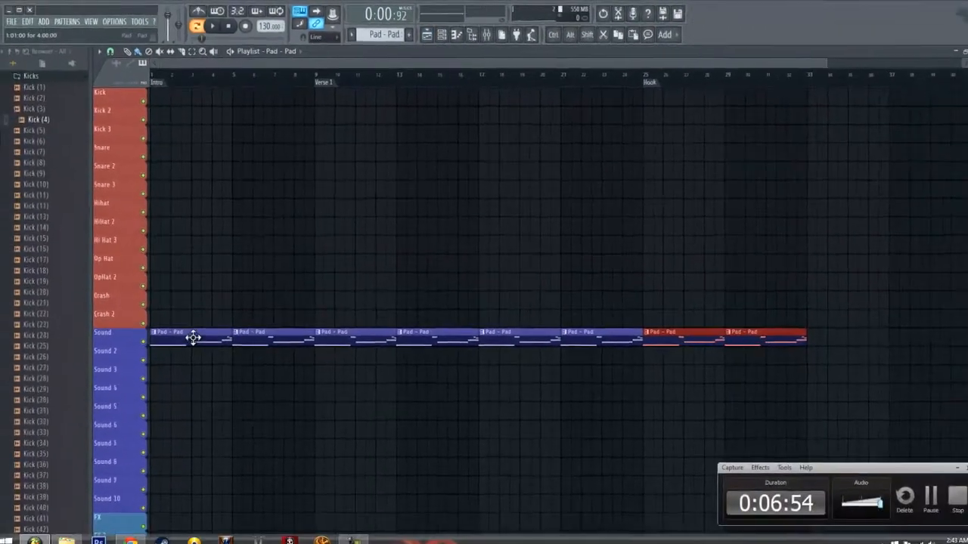
Replace the Pad clips with stacked Sound #2, Pad, Pluck and Sound patterns on tracks Sound to Sound 4, repeated through bar 32
{"action": "left_click_drag", "start_coordinate": [190, 337], "coordinate": [198, 383]}
{"action": "left_click", "coordinate": [204, 373]}
{"action": "mouse_move", "coordinate": [259, 341]}
{"action": "left_mouse_down"}
{"action": "mouse_move", "coordinate": [259, 378]}
{"action": "mouse_move", "coordinate": [375, 353]}
{"action": "mouse_move", "coordinate": [761, 337]}
{"action": "left_mouse_up"}
{"action": "right_click", "coordinate": [260, 372]}
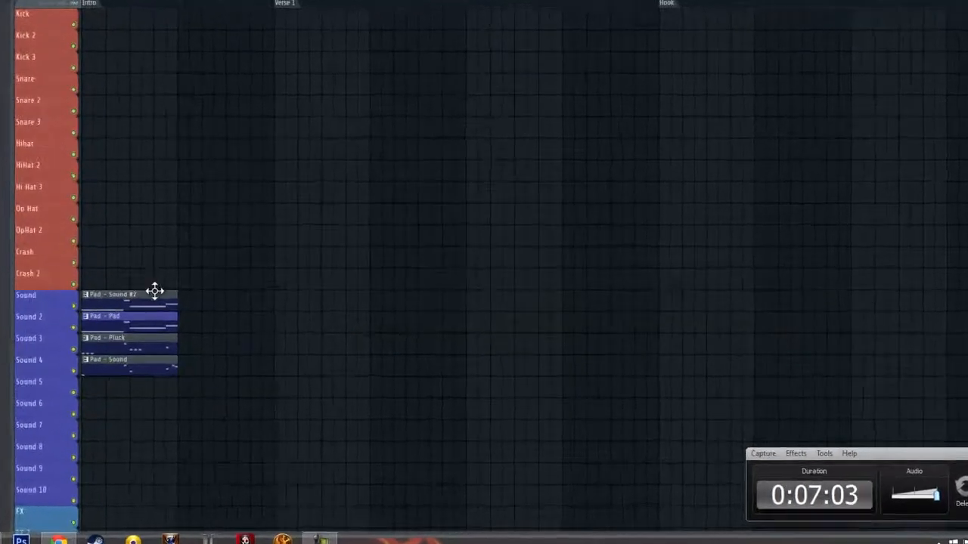
{"action": "mouse_move", "coordinate": [207, 328]}
{"action": "left_mouse_down"}
{"action": "mouse_move", "coordinate": [205, 316]}
{"action": "mouse_move", "coordinate": [205, 329]}
{"action": "left_mouse_up"}
{"action": "left_click_drag", "start_coordinate": [50, 213], "coordinate": [847, 339]}
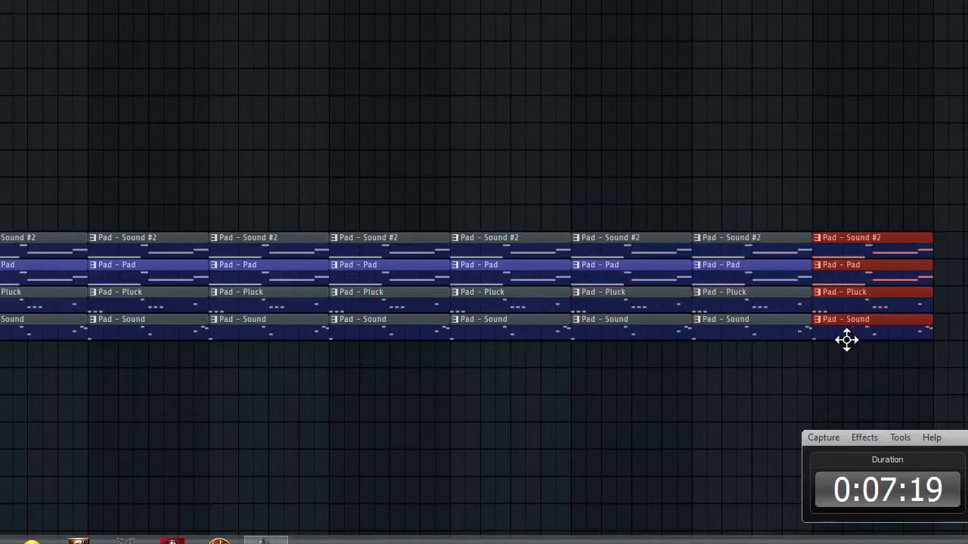
Try shifting the four clips at bar 25 down one track and move them back up
{"action": "left_click_drag", "start_coordinate": [756, 165], "coordinate": [790, 352]}
{"action": "right_click", "coordinate": [813, 168]}
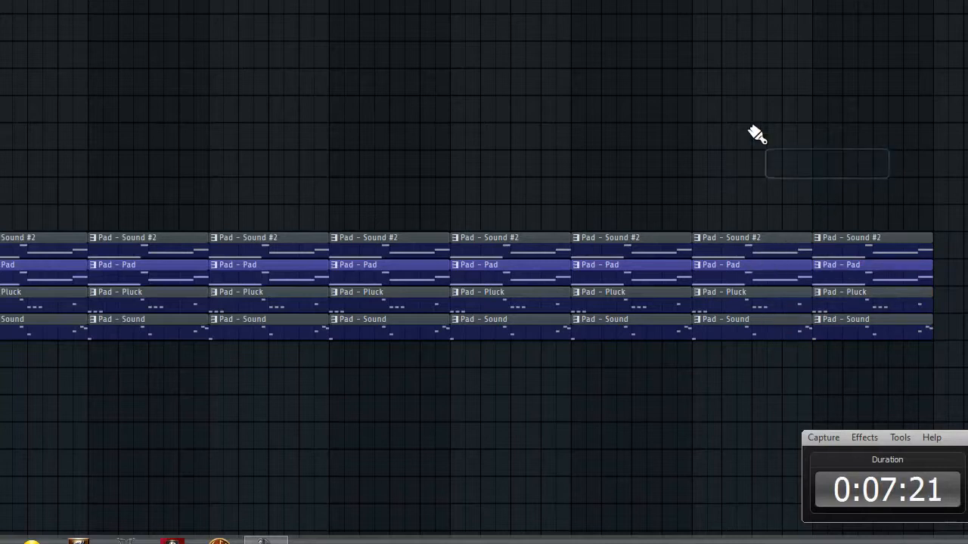
{"action": "left_click_drag", "start_coordinate": [712, 98], "coordinate": [800, 417]}
{"action": "left_click_drag", "start_coordinate": [752, 319], "coordinate": [756, 176]}
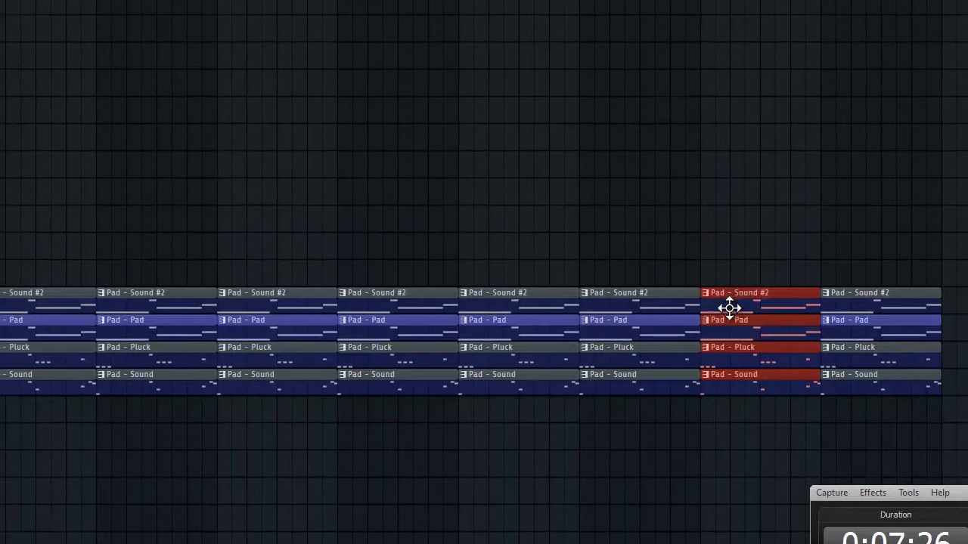
{"action": "left_click_drag", "start_coordinate": [722, 248], "coordinate": [728, 289]}
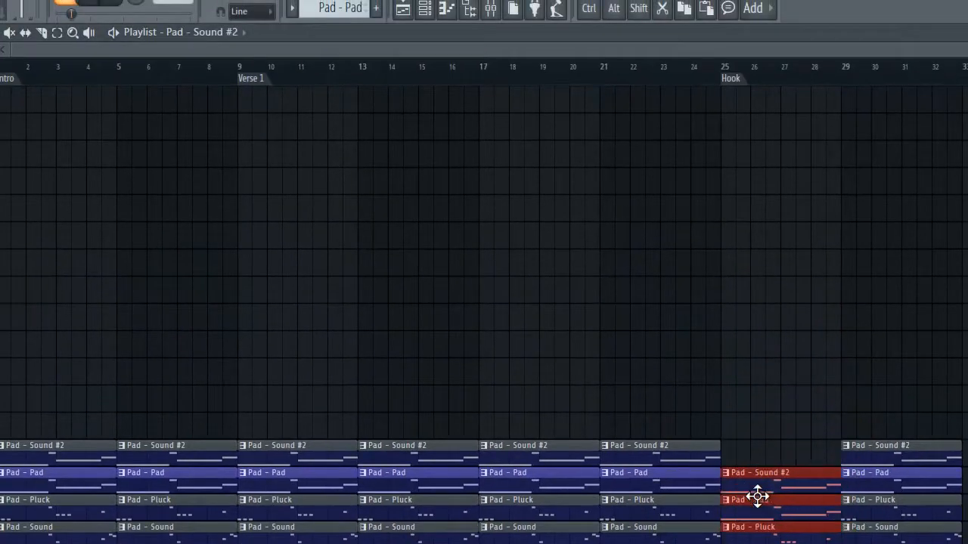
{"action": "left_click_drag", "start_coordinate": [757, 496], "coordinate": [752, 466]}
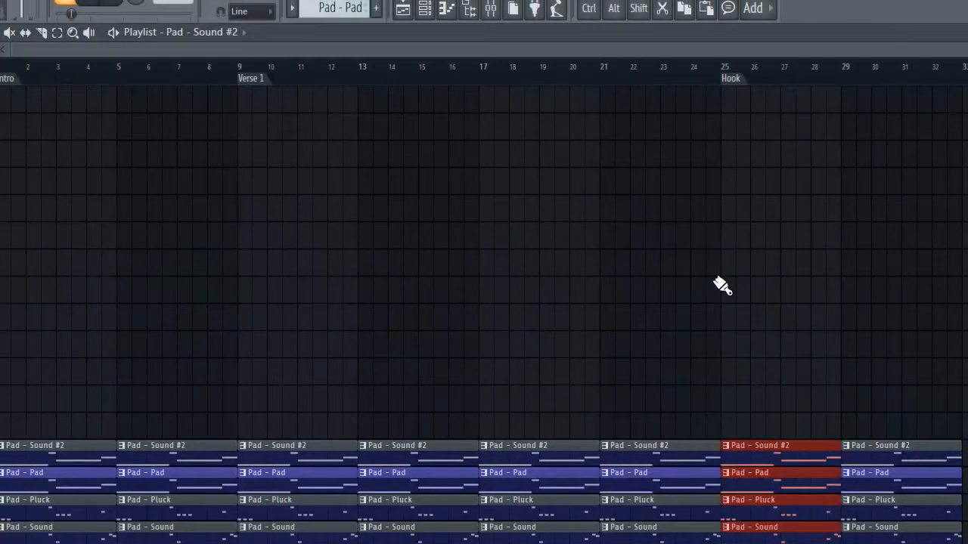
Play the song and delete the Sound, Pluck and Sound #2 clips at bar 1 and the Sound #2 and Sound clips at bar 5
{"action": "left_click", "coordinate": [65, 4]}
{"action": "right_click", "coordinate": [45, 532]}
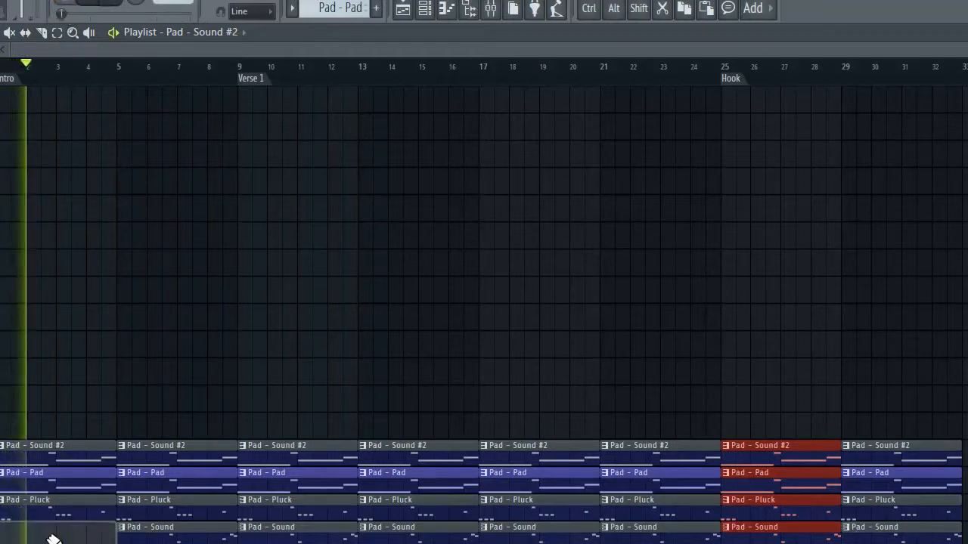
{"action": "right_click", "coordinate": [42, 502]}
{"action": "right_click", "coordinate": [56, 456]}
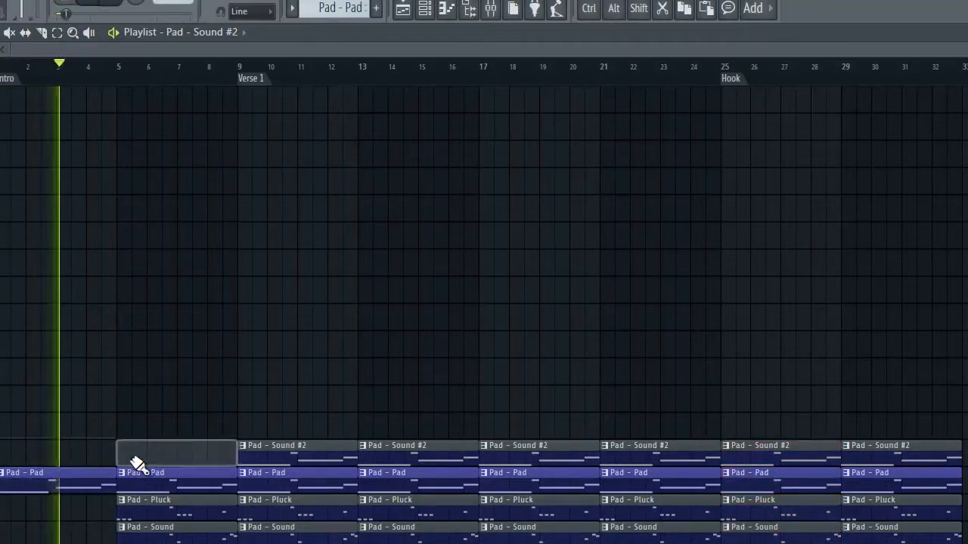
{"action": "right_click", "coordinate": [134, 457]}
{"action": "right_click", "coordinate": [175, 532]}
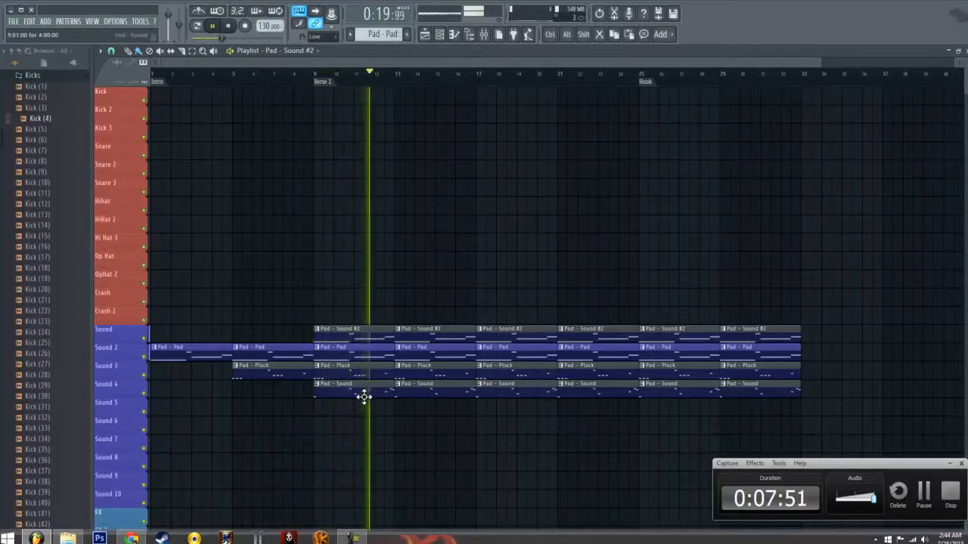
Delete the Pluck clip at bar 9 and the Sound #2 clips at bars 9 and 13
{"action": "right_click", "coordinate": [332, 368]}
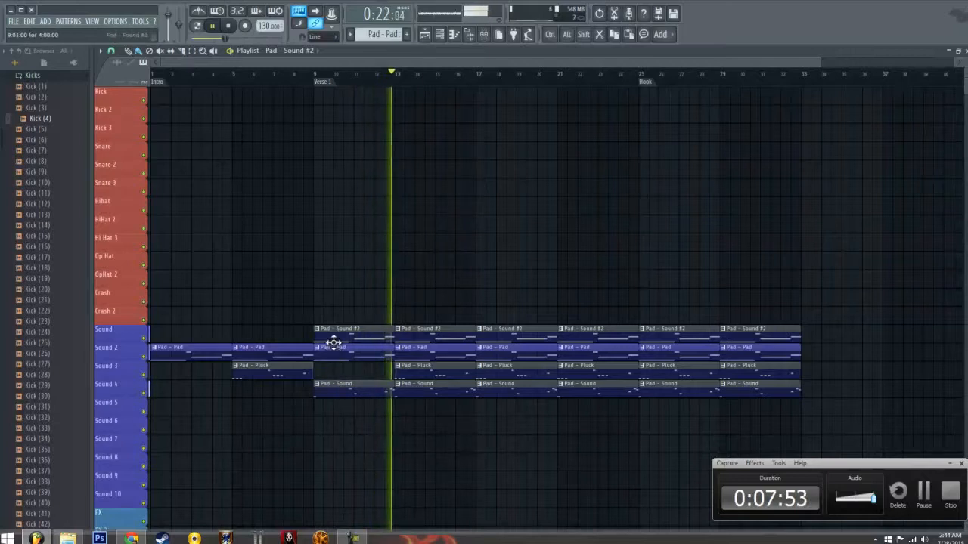
{"action": "right_click", "coordinate": [337, 334]}
{"action": "right_click", "coordinate": [420, 333]}
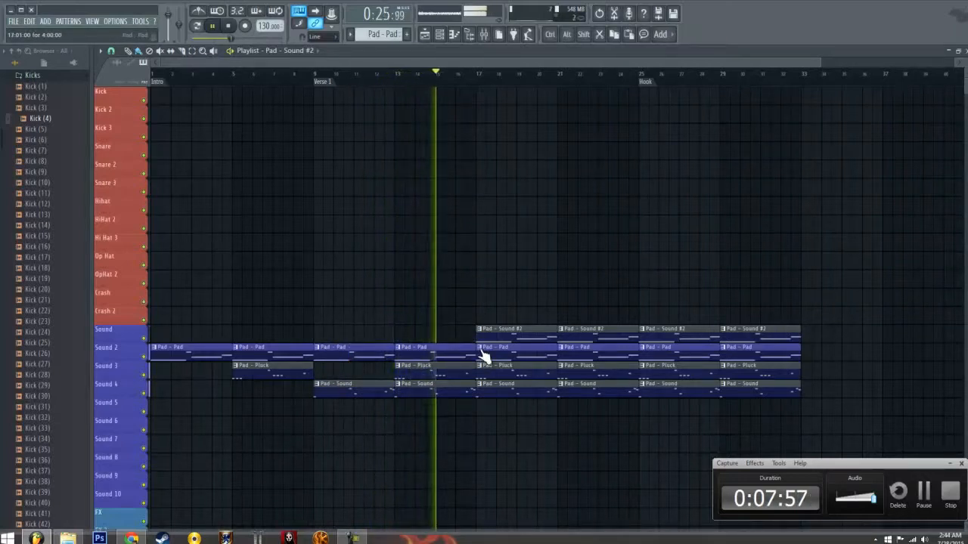
Delete all four melody clips at bars 25 and 29 in the Hook section and stop playback
{"action": "right_click", "coordinate": [667, 336]}
{"action": "right_click", "coordinate": [671, 354]}
{"action": "right_click", "coordinate": [678, 372]}
{"action": "right_click", "coordinate": [682, 391]}
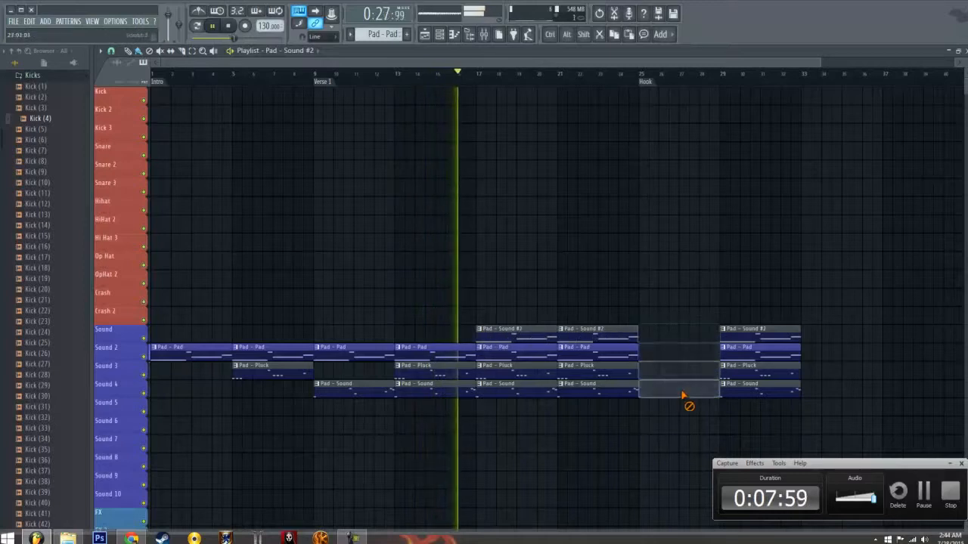
{"action": "right_click", "coordinate": [744, 336]}
{"action": "right_click", "coordinate": [747, 353]}
{"action": "right_click", "coordinate": [750, 372]}
{"action": "right_click", "coordinate": [753, 393]}
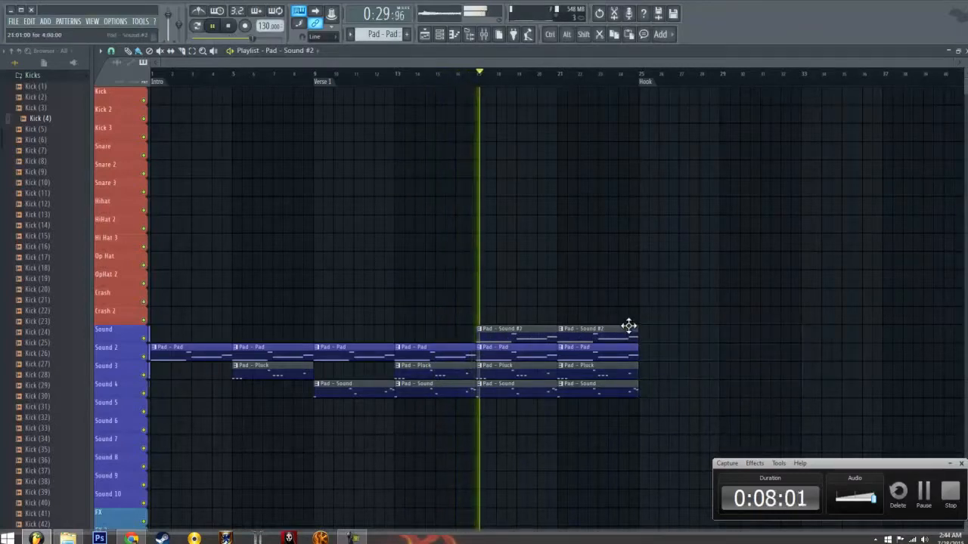
{"action": "left_click", "coordinate": [229, 27]}
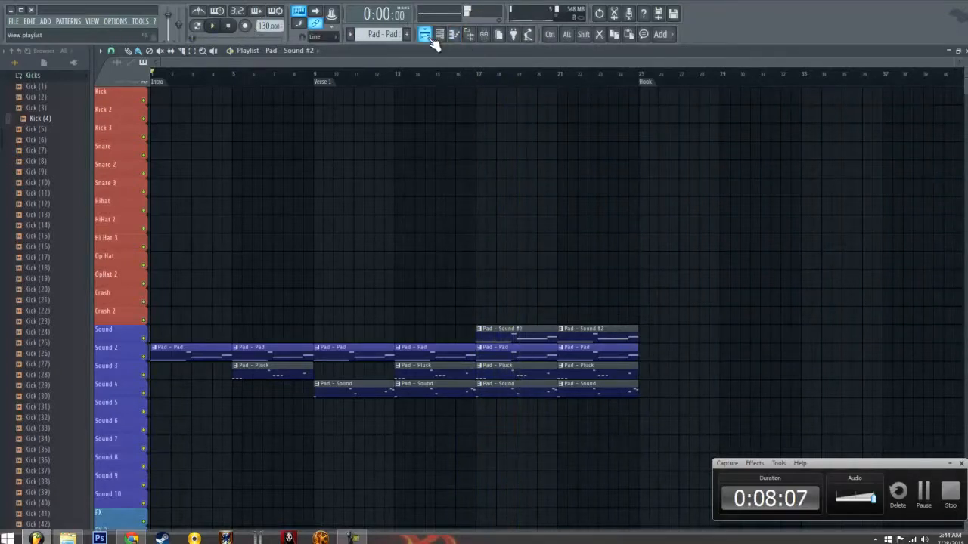
Close the playlist and audition several samples in the Kicks folder, including Kick (14)
{"action": "left_click", "coordinate": [428, 35]}
{"action": "scroll", "coordinate": [80, 143], "scroll_direction": "up", "scroll_amount": 5}
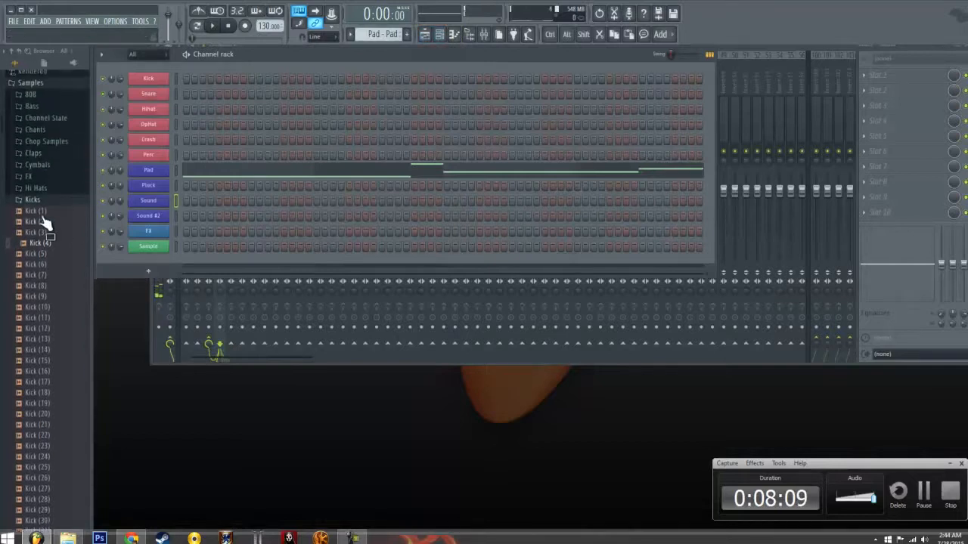
{"action": "left_click", "coordinate": [44, 323]}
{"action": "left_click", "coordinate": [46, 344]}
{"action": "left_click", "coordinate": [45, 291]}
{"action": "left_click", "coordinate": [51, 354]}
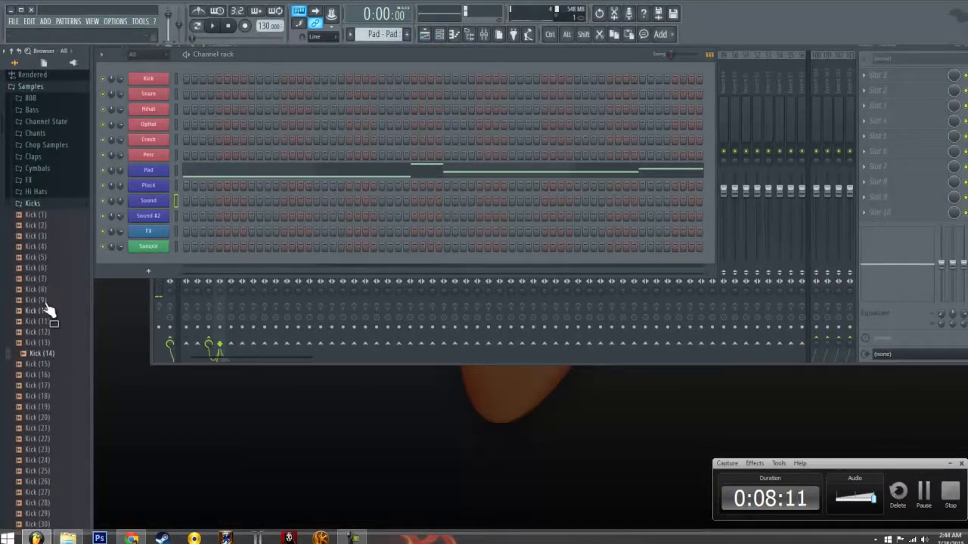
{"action": "scroll", "coordinate": [47, 300], "scroll_direction": "down", "scroll_amount": 6}
{"action": "scroll", "coordinate": [44, 188], "scroll_direction": "up", "scroll_amount": 5}
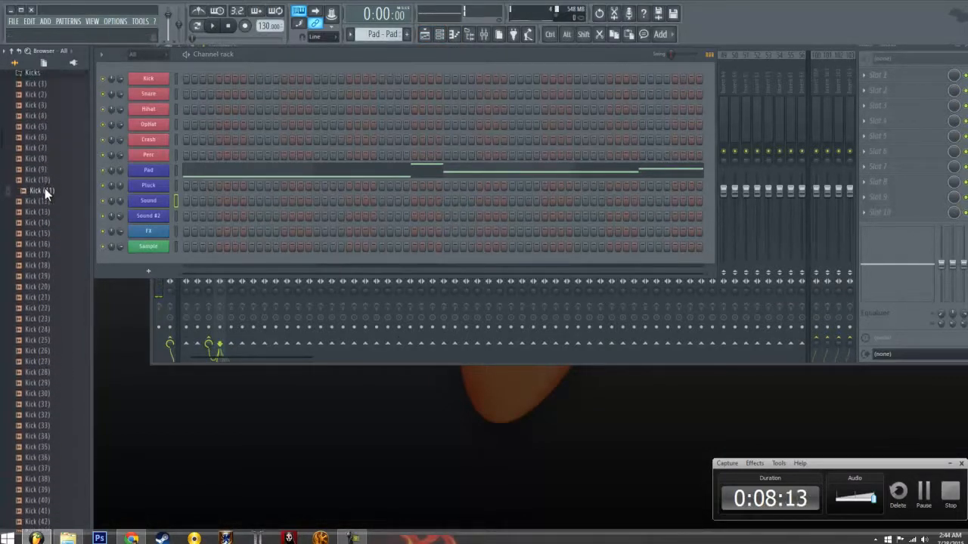
Load Kick (4) onto the Kick channel and add a hit on its first step
{"action": "left_click", "coordinate": [42, 118]}
{"action": "left_click", "coordinate": [42, 97]}
{"action": "left_click", "coordinate": [40, 118]}
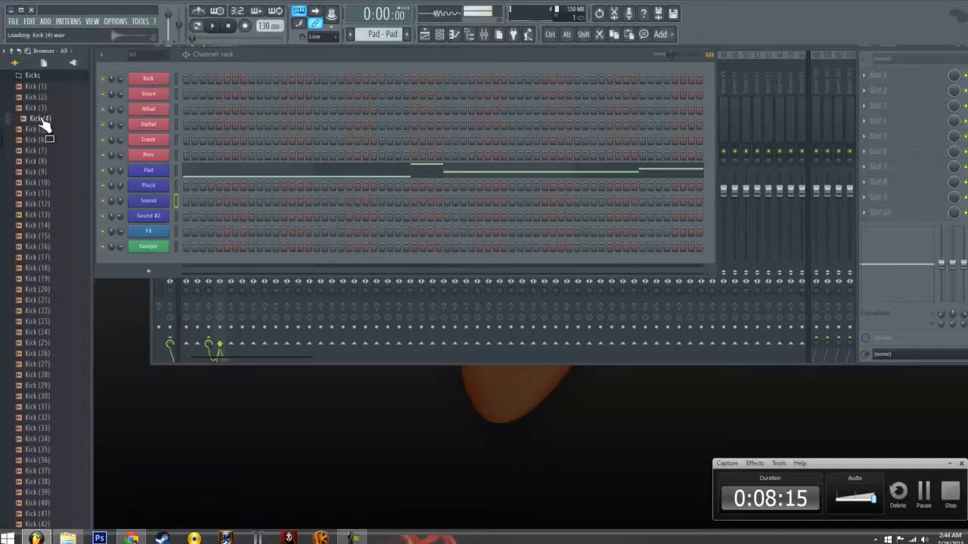
{"action": "left_click", "coordinate": [40, 130]}
{"action": "left_click", "coordinate": [38, 120]}
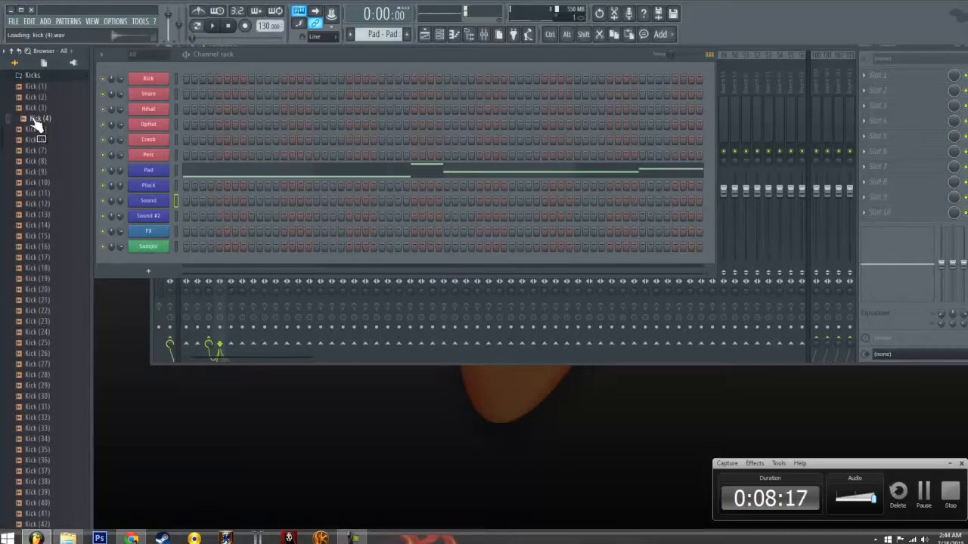
{"action": "left_click_drag", "start_coordinate": [35, 125], "coordinate": [168, 85]}
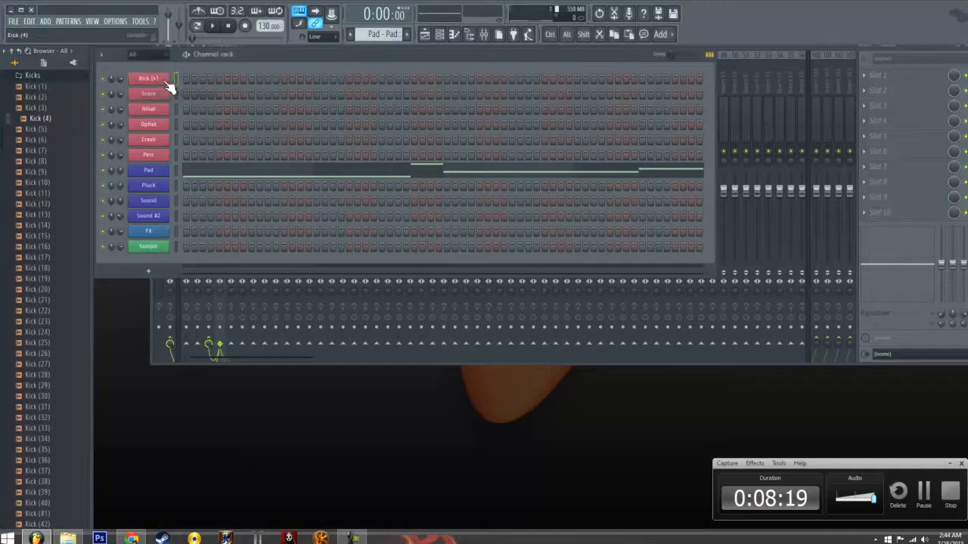
{"action": "left_click", "coordinate": [43, 82]}
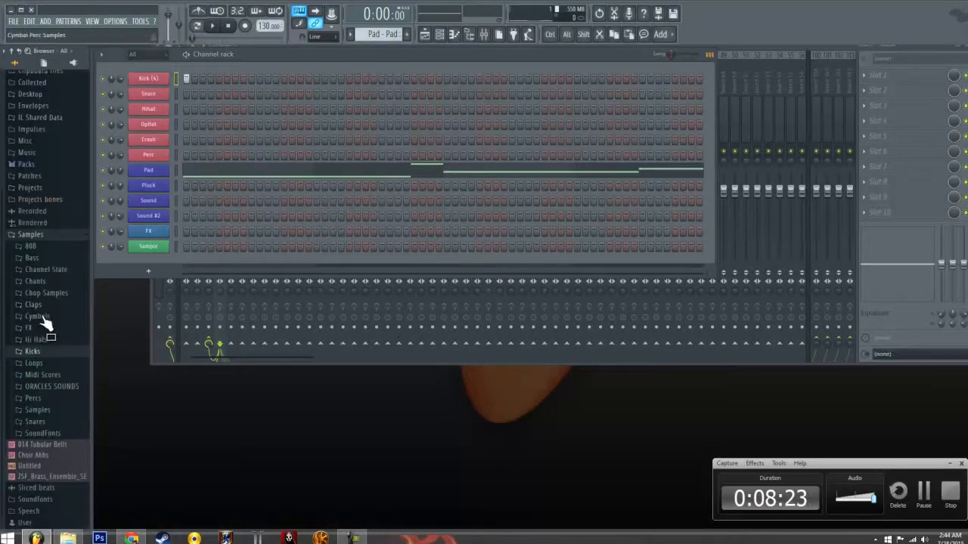
Open the Snares sample folder and audition several snares, including Snare (22), Snare (6) and Snare (4)
{"action": "left_click", "coordinate": [36, 422]}
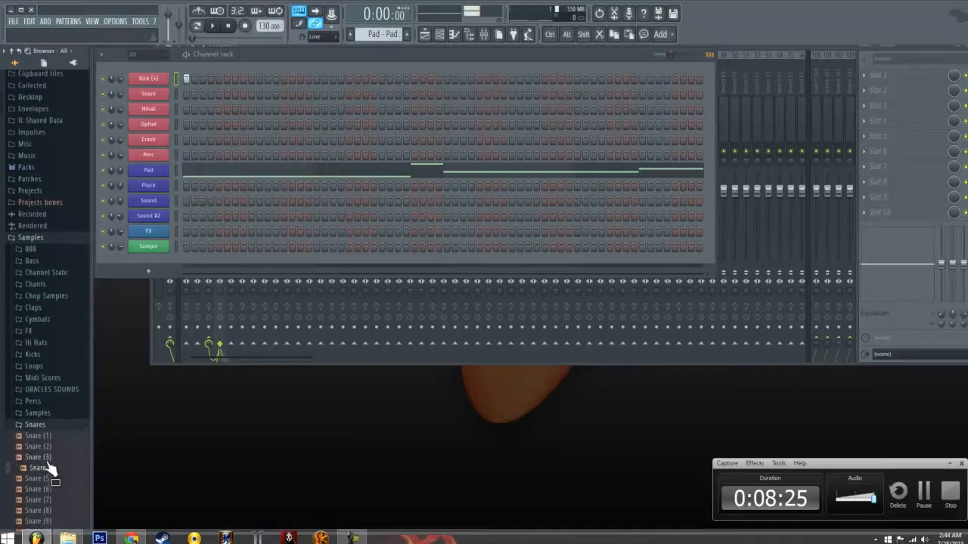
{"action": "scroll", "coordinate": [49, 468], "scroll_direction": "down", "scroll_amount": 15}
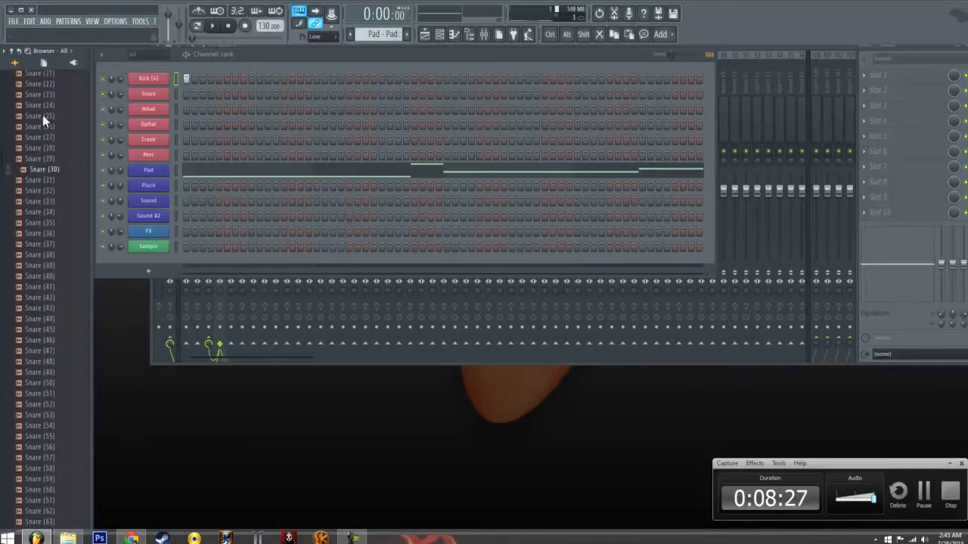
{"action": "left_click", "coordinate": [43, 116]}
{"action": "left_click", "coordinate": [44, 95]}
{"action": "left_click", "coordinate": [36, 84]}
{"action": "scroll", "coordinate": [41, 102], "scroll_direction": "up", "scroll_amount": 5}
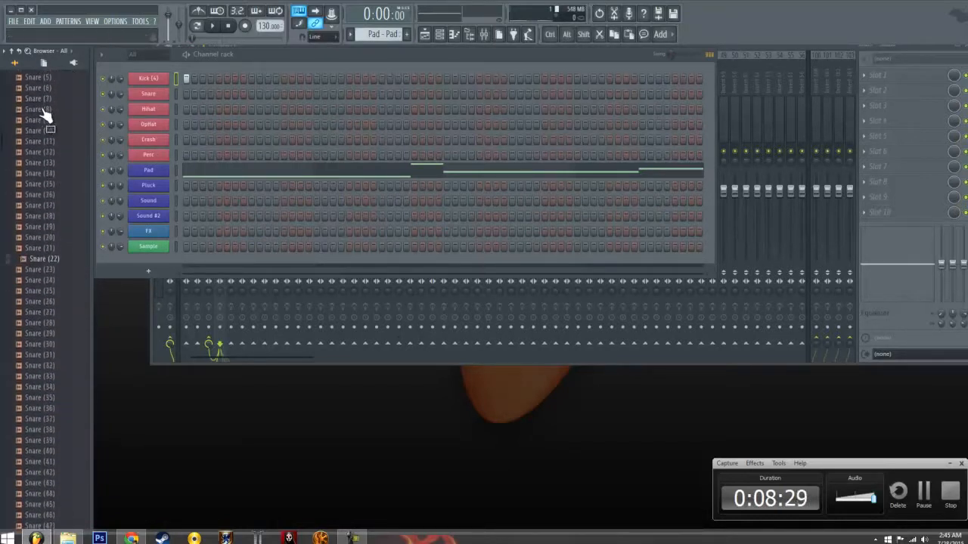
{"action": "left_click", "coordinate": [43, 110]}
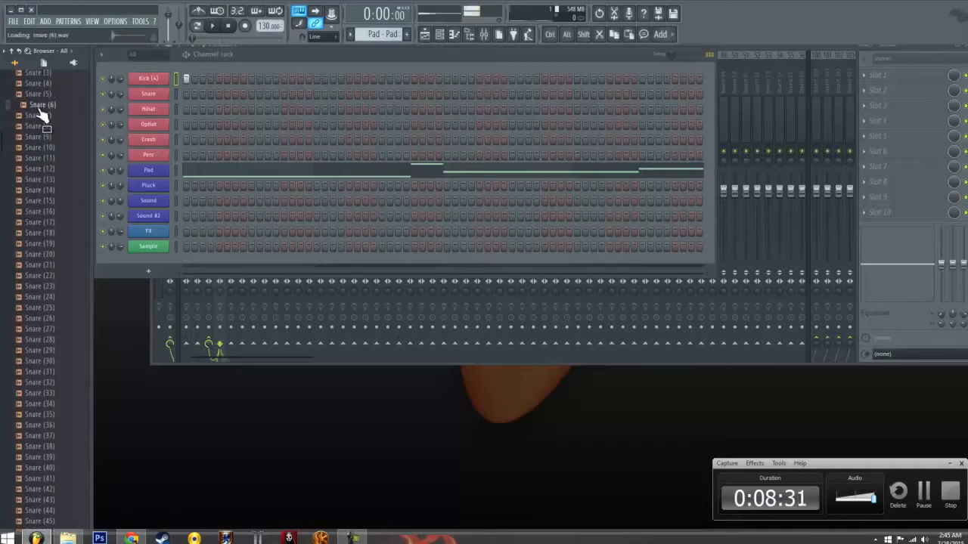
{"action": "left_click", "coordinate": [34, 96]}
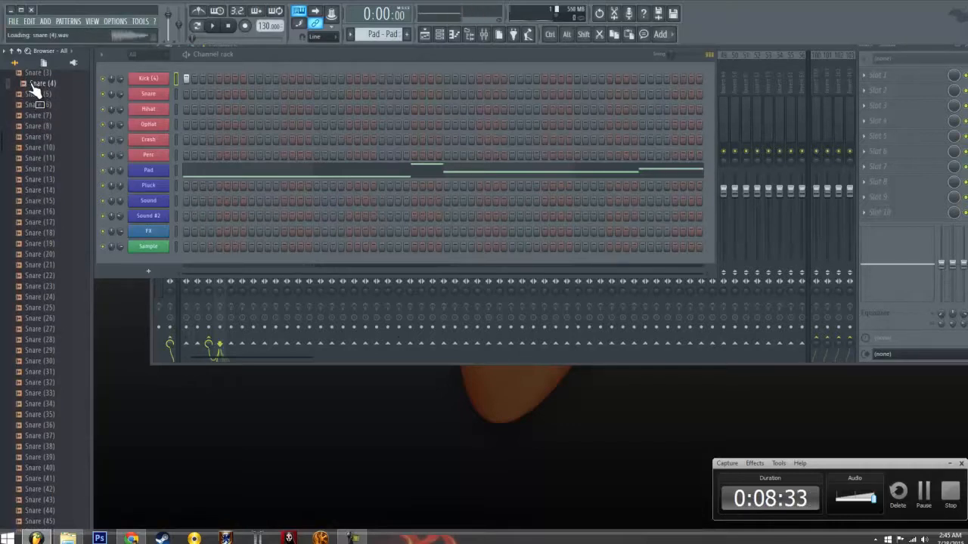
Audition more snare samples, including Snare (26), Snare (23), Snare (14) and Snare (17)
{"action": "left_click", "coordinate": [34, 201]}
{"action": "left_click", "coordinate": [42, 298]}
{"action": "left_click", "coordinate": [47, 319]}
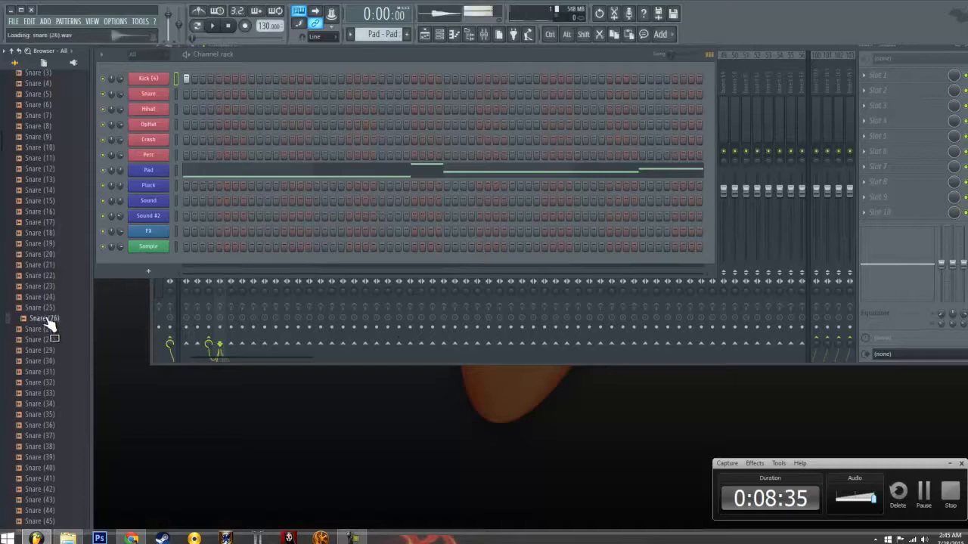
{"action": "left_click", "coordinate": [45, 308]}
{"action": "left_click", "coordinate": [44, 288]}
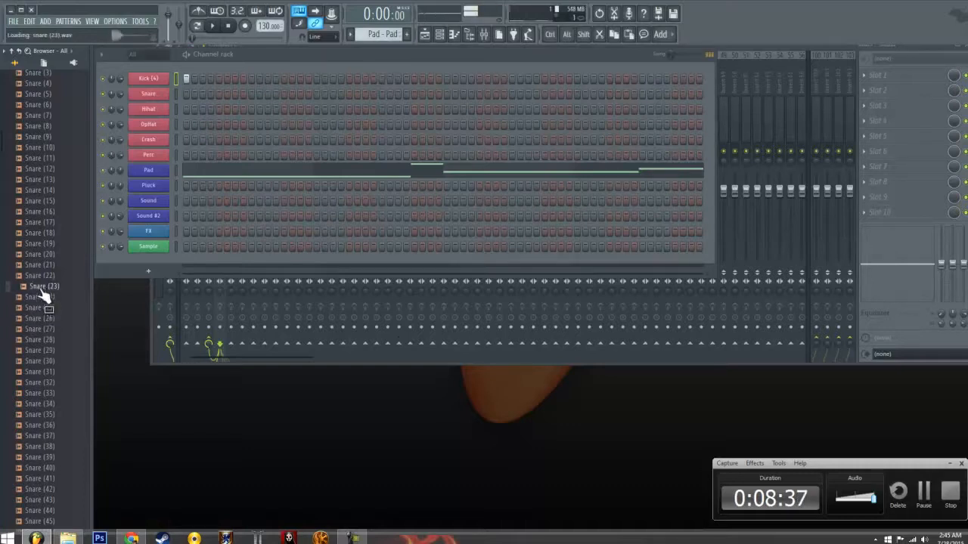
{"action": "left_click", "coordinate": [39, 213]}
{"action": "left_click", "coordinate": [34, 202]}
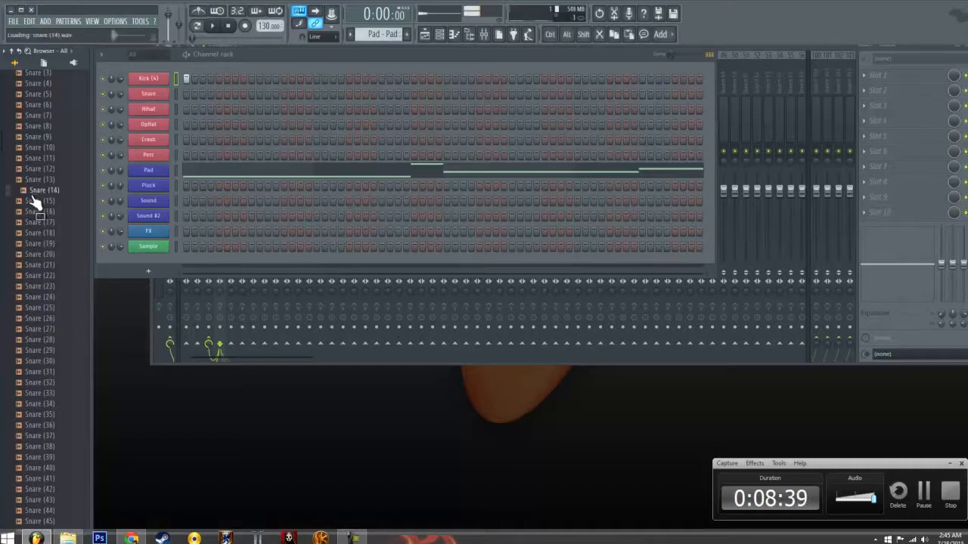
{"action": "left_click", "coordinate": [34, 223]}
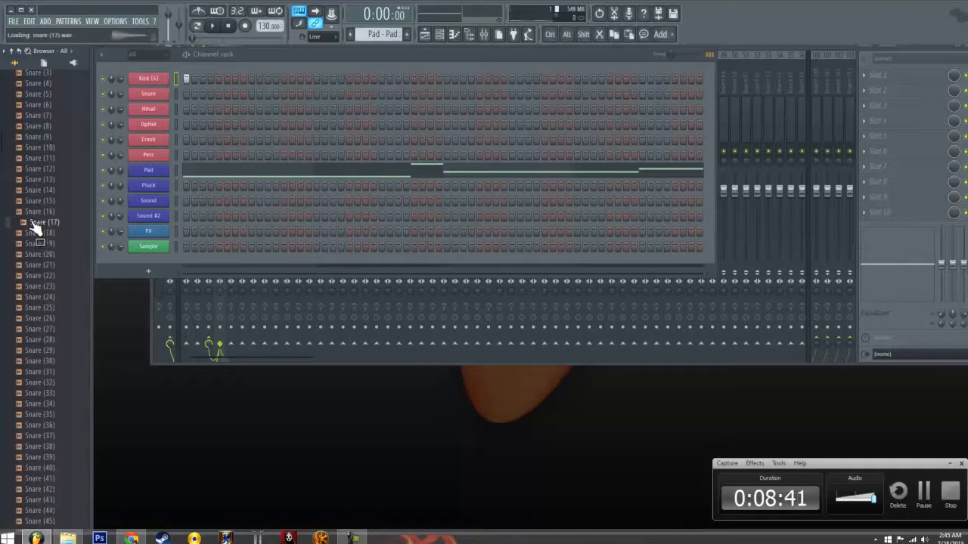
Load Snare (16) onto the Snare channel and place hits on steps 9, 25, 41 and 57
{"action": "key", "text": "Up"}
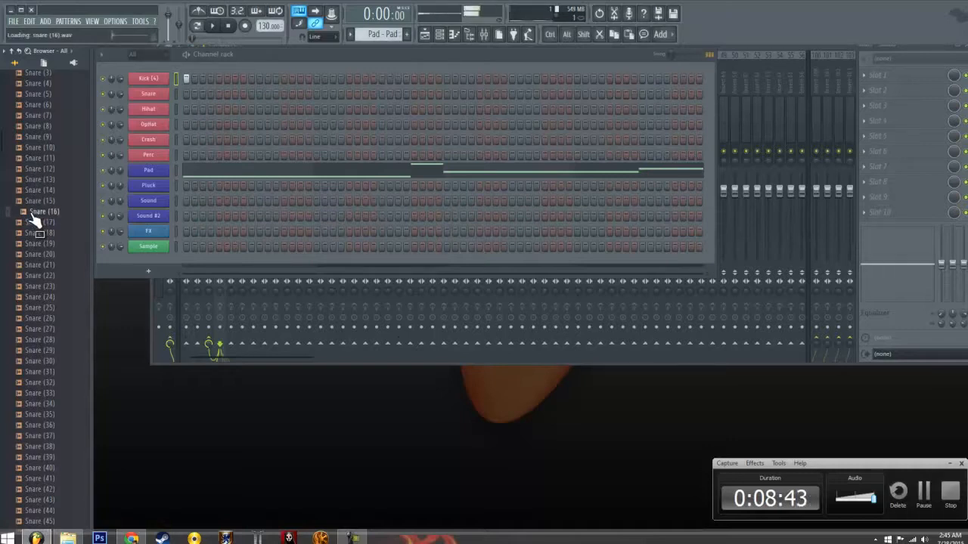
{"action": "left_click_drag", "start_coordinate": [31, 215], "coordinate": [136, 97]}
{"action": "left_click", "coordinate": [250, 94]}
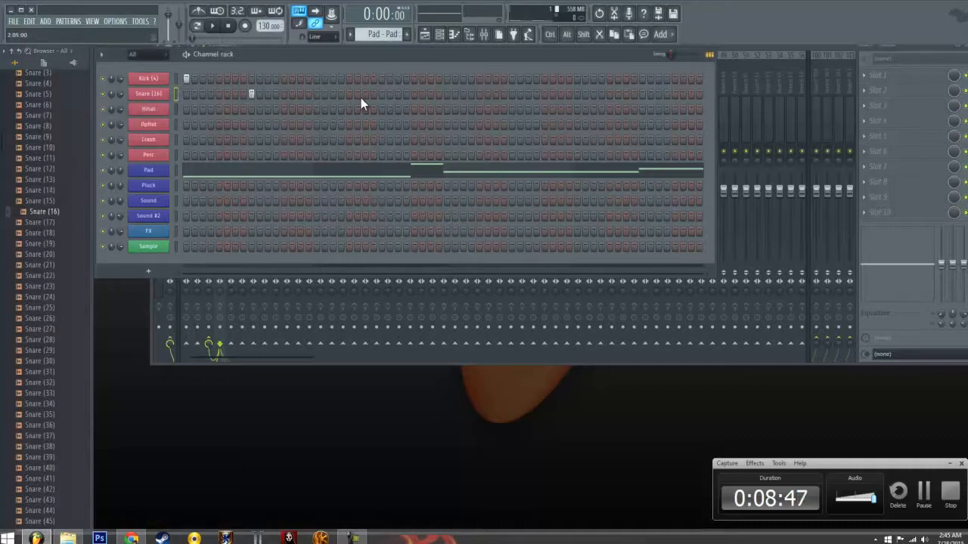
{"action": "left_click", "coordinate": [512, 93]}
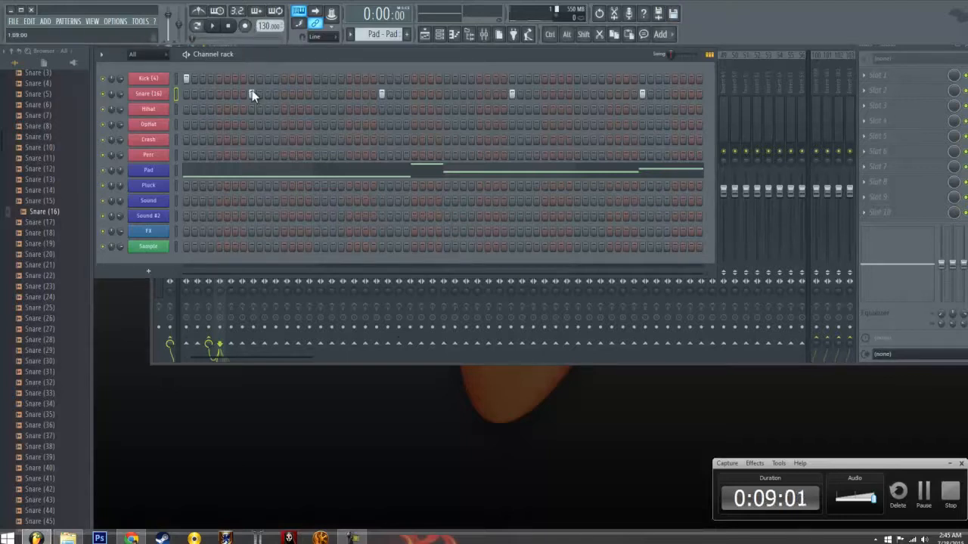
{"action": "left_click", "coordinate": [218, 93]}
{"action": "left_click", "coordinate": [357, 94]}
{"action": "left_click", "coordinate": [242, 94]}
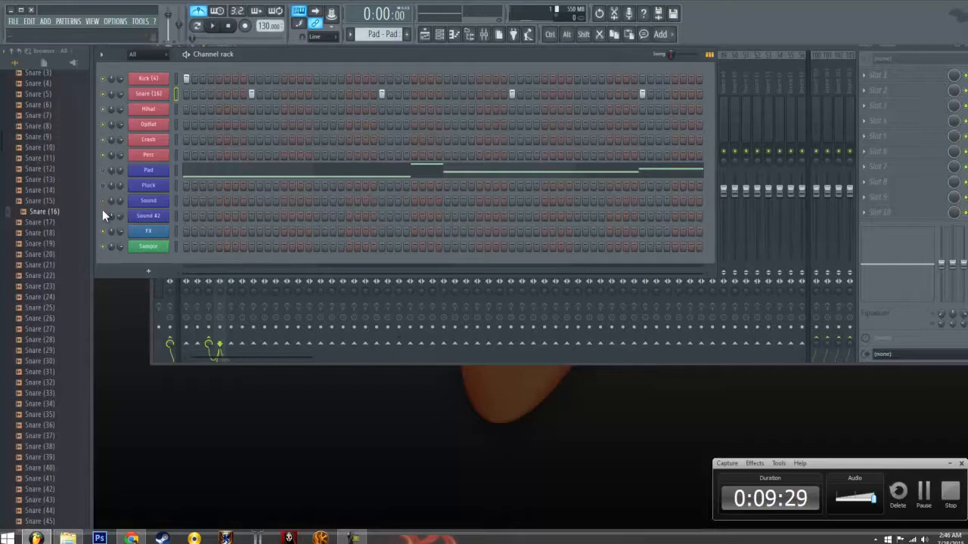
Play the kick and snare pattern with the metronome on and the four melody channels muted
{"action": "left_click", "coordinate": [215, 28]}
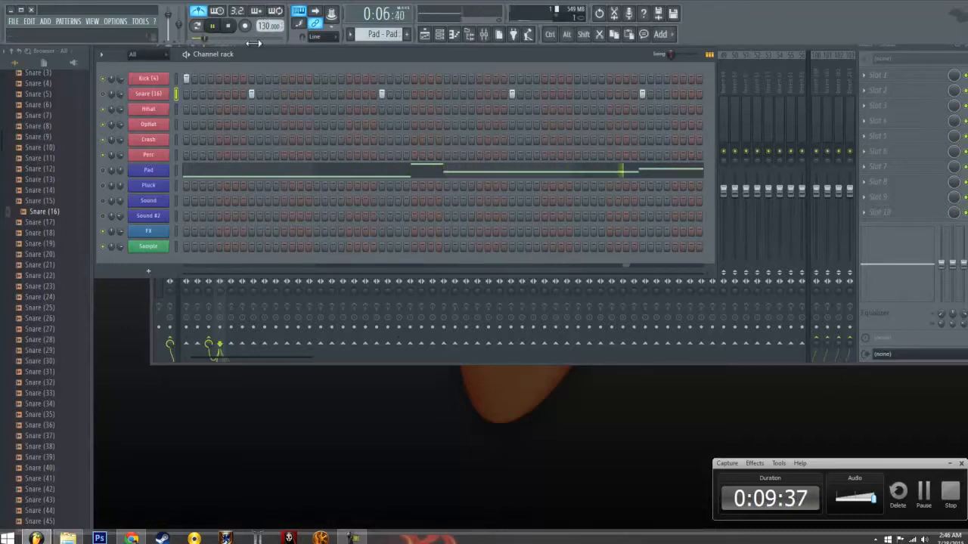
Try the drum pattern at a tempo of 65 BPM and return the tempo to 130 BPM
{"action": "left_click_drag", "start_coordinate": [266, 23], "coordinate": [271, 129]}
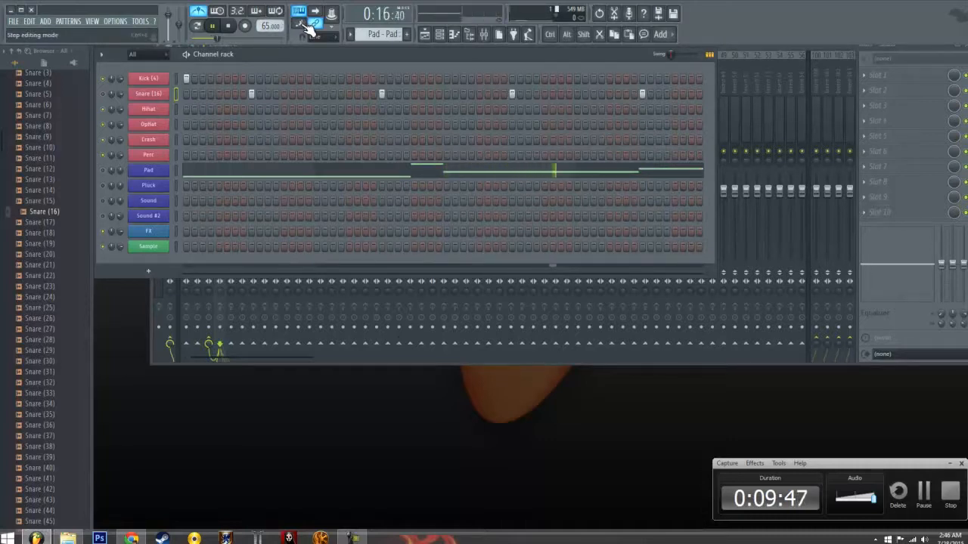
{"action": "left_click_drag", "start_coordinate": [265, 26], "coordinate": [256, 402]}
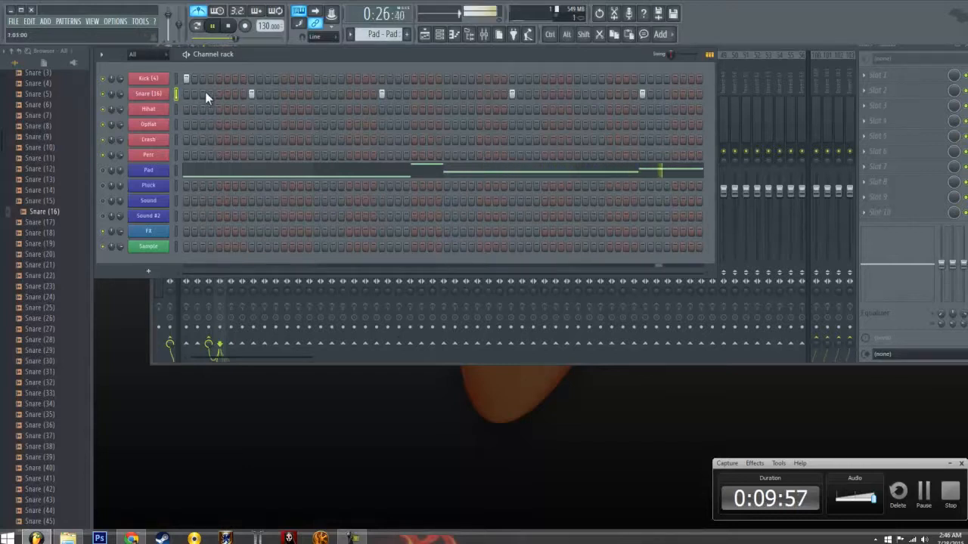
Add Kick hits on steps 7, 11, 17, 27, 33, 39, 53 and 61
{"action": "left_click", "coordinate": [235, 79]}
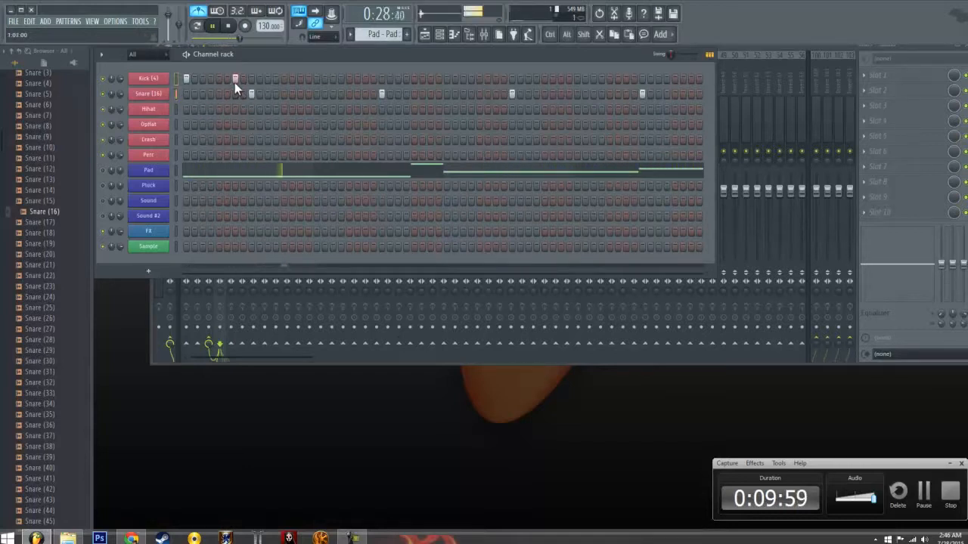
{"action": "left_click", "coordinate": [267, 79]}
{"action": "left_click", "coordinate": [316, 78]}
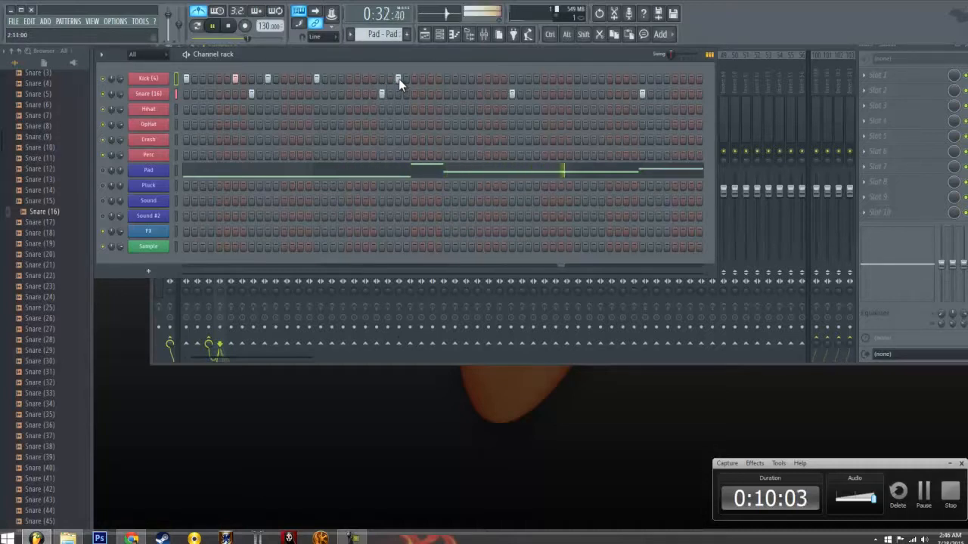
{"action": "left_click", "coordinate": [447, 78]}
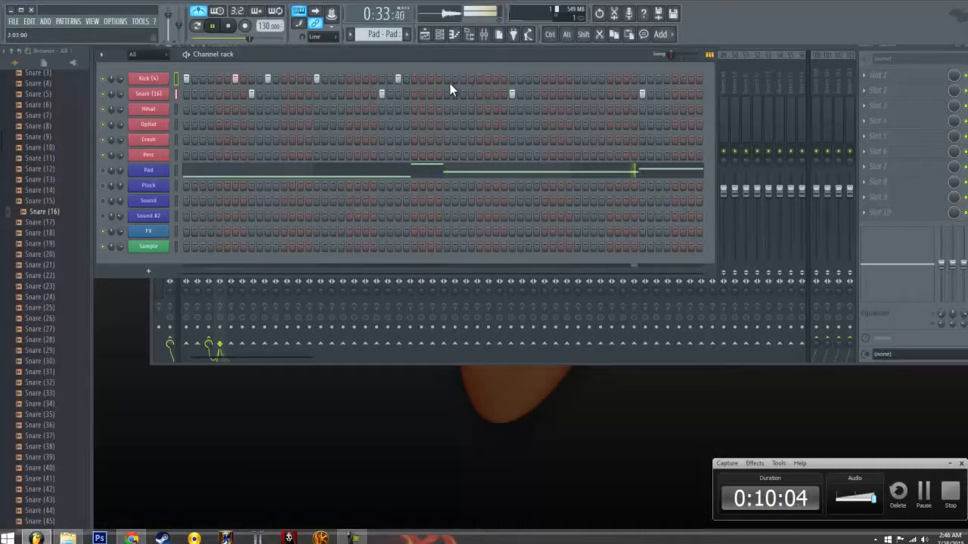
{"action": "left_click", "coordinate": [495, 78]}
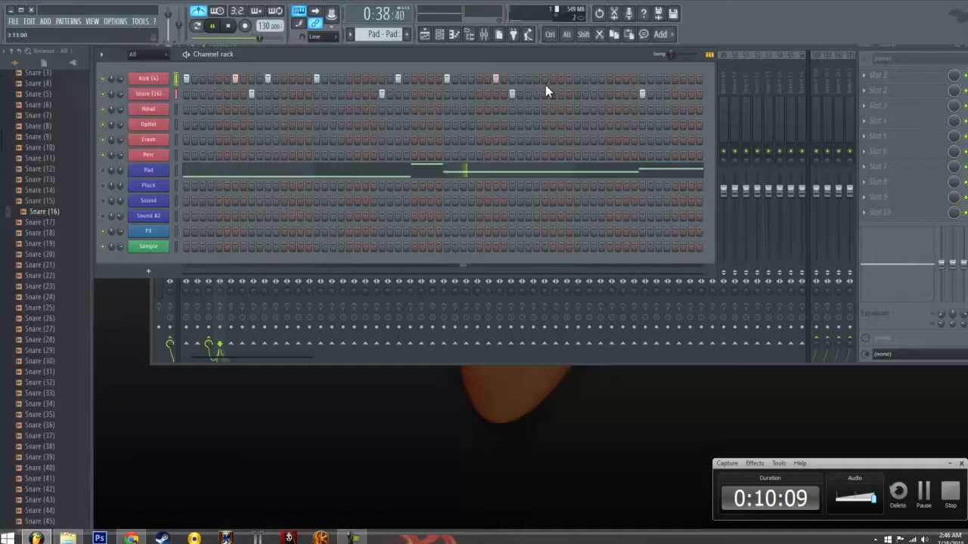
{"action": "left_click", "coordinate": [610, 78]}
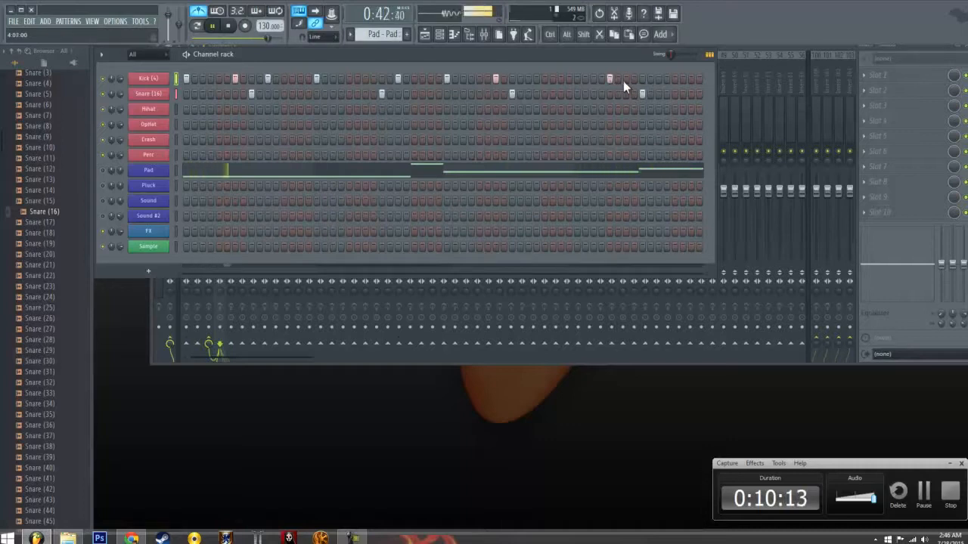
{"action": "left_click", "coordinate": [674, 79]}
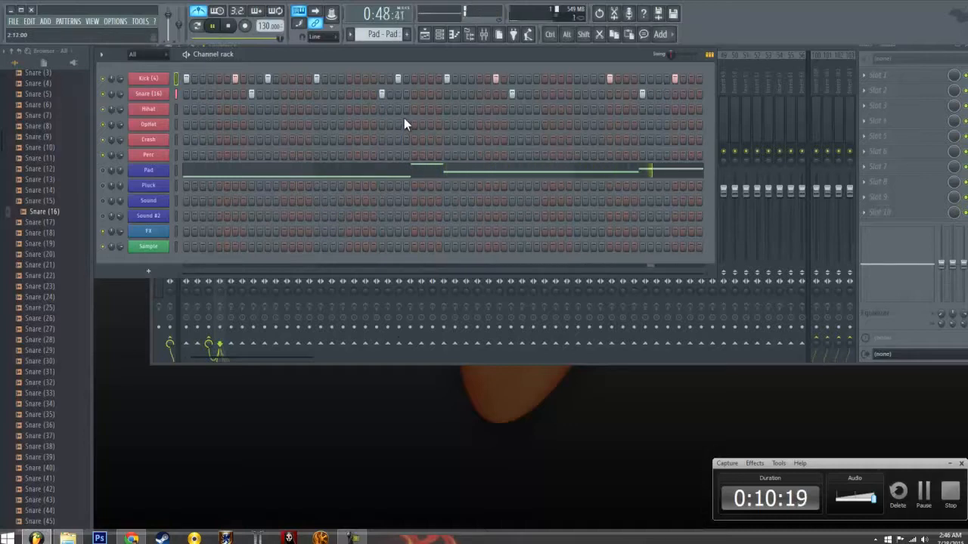
Rework the Kick hits by replacing step 61 with 59 and 63, adding step 21, and moving the step 17 hit to step 15
{"action": "left_click", "coordinate": [658, 78]}
{"action": "left_click", "coordinate": [675, 79]}
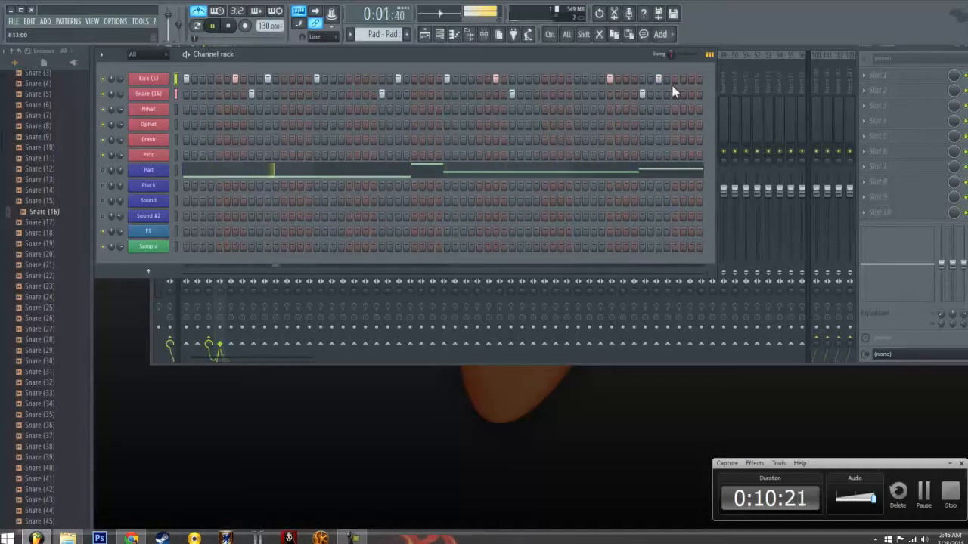
{"action": "left_click", "coordinate": [691, 79]}
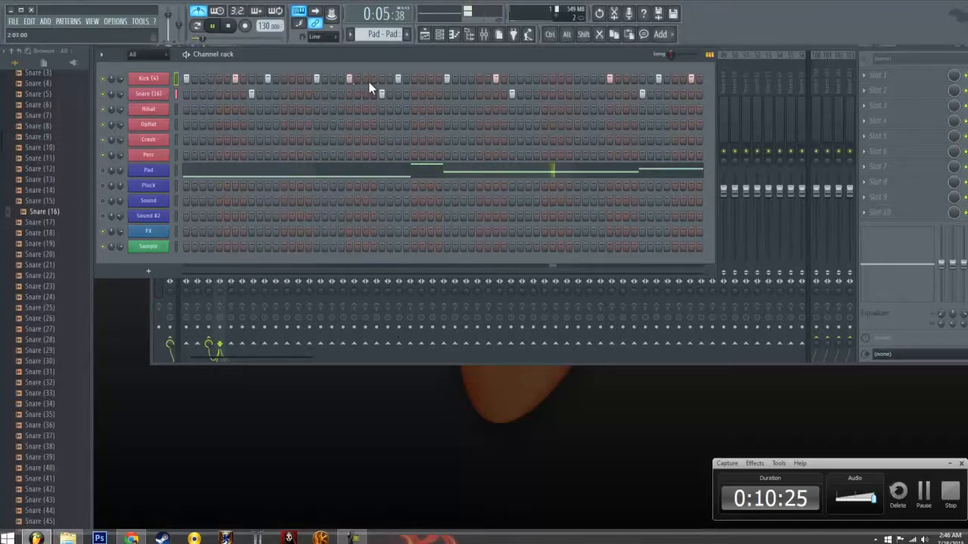
{"action": "left_click", "coordinate": [317, 79]}
{"action": "left_click", "coordinate": [301, 78]}
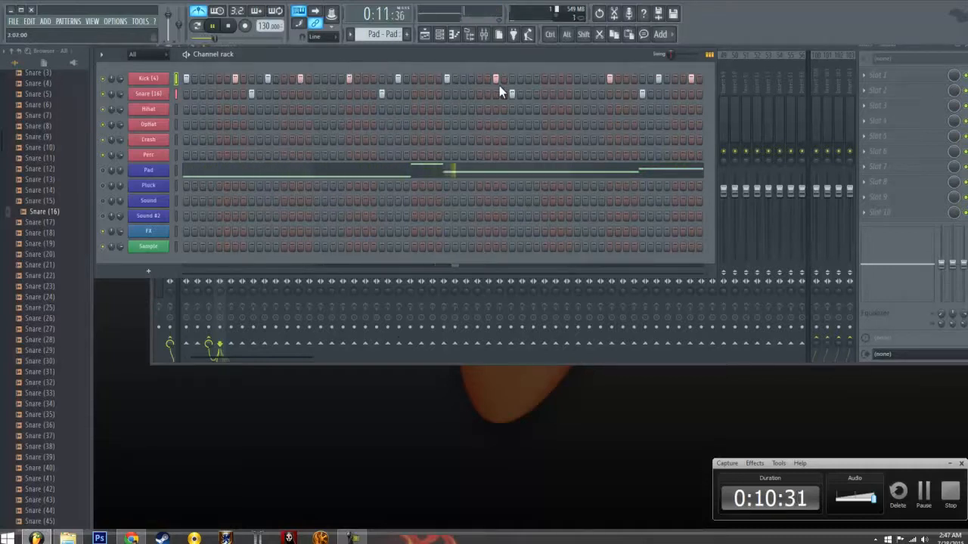
Audition samples in the Hi Hats folder and load Hi Hat (2) onto the Hihat channel
{"action": "scroll", "coordinate": [37, 101], "scroll_direction": "up", "scroll_amount": 4}
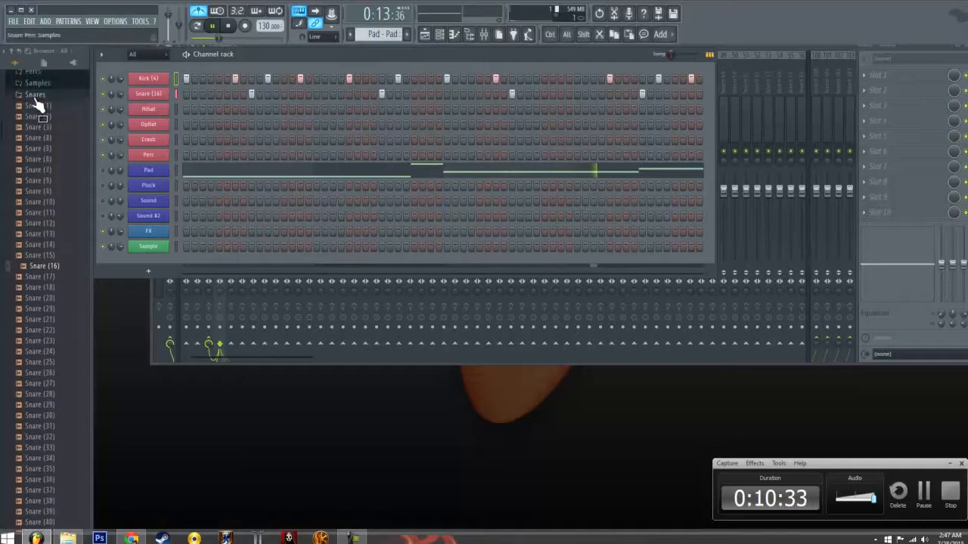
{"action": "left_click", "coordinate": [45, 167]}
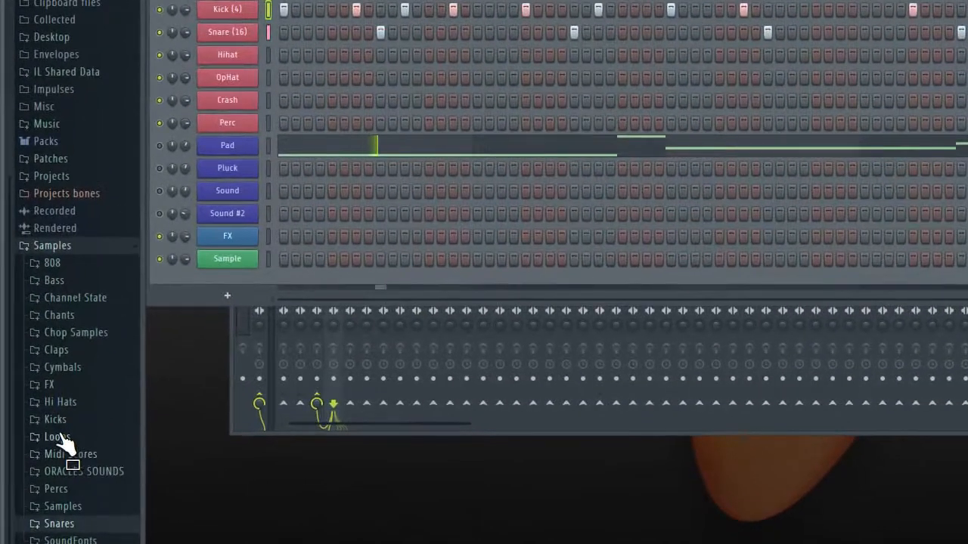
{"action": "left_click", "coordinate": [59, 403]}
{"action": "left_click", "coordinate": [59, 438]}
{"action": "left_click", "coordinate": [64, 450]}
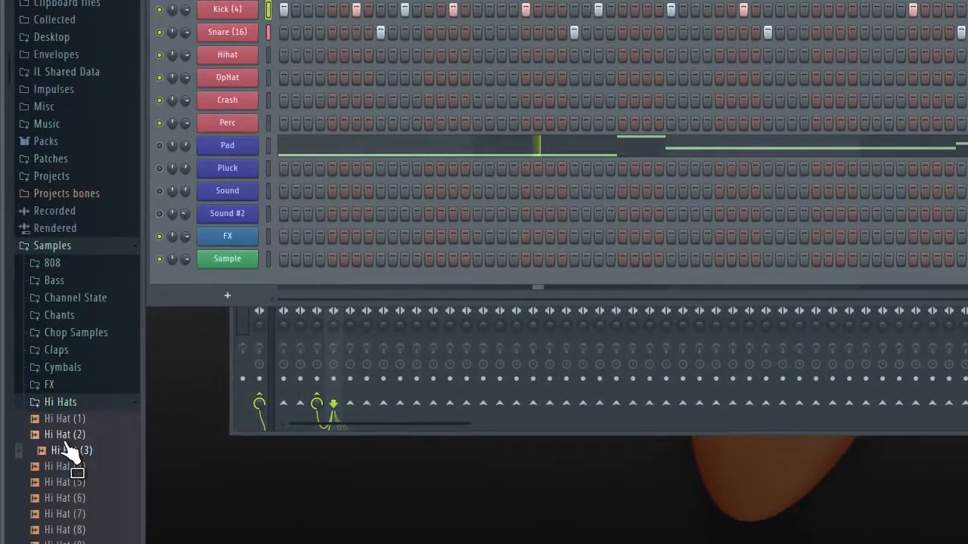
{"action": "left_click_drag", "start_coordinate": [63, 438], "coordinate": [242, 56]}
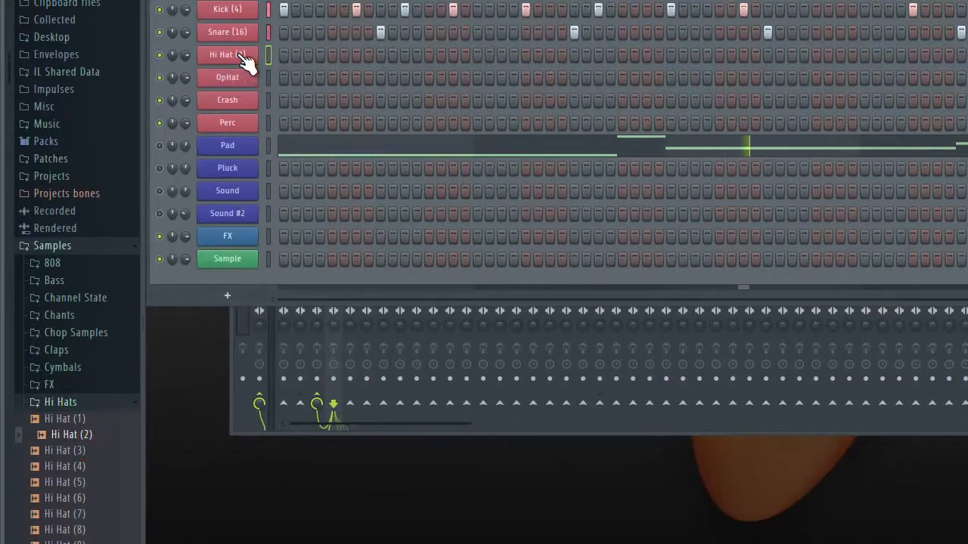
Fill the Hi Hat (2) channel on every 2 steps and mute that channel
{"action": "right_click", "coordinate": [245, 56]}
{"action": "left_click", "coordinate": [415, 103]}
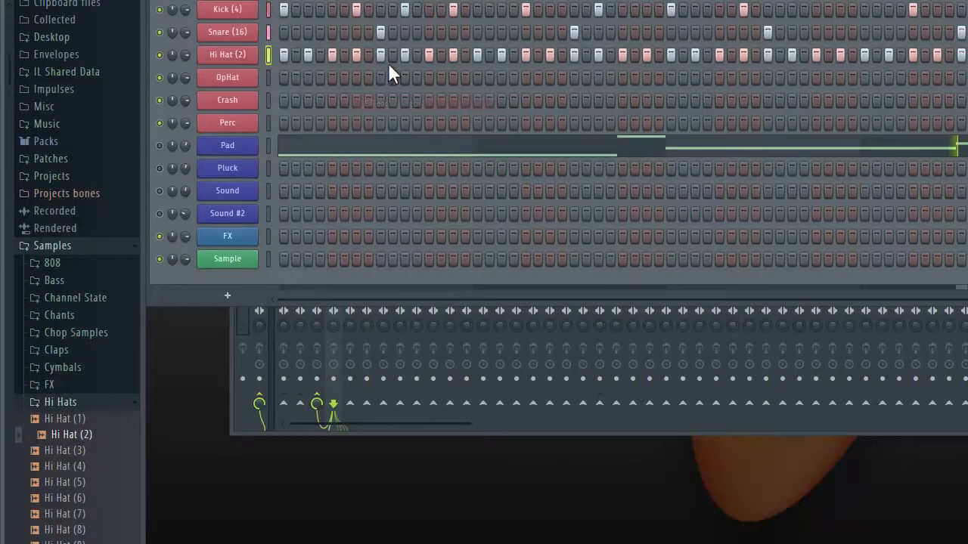
{"action": "key", "text": "space"}
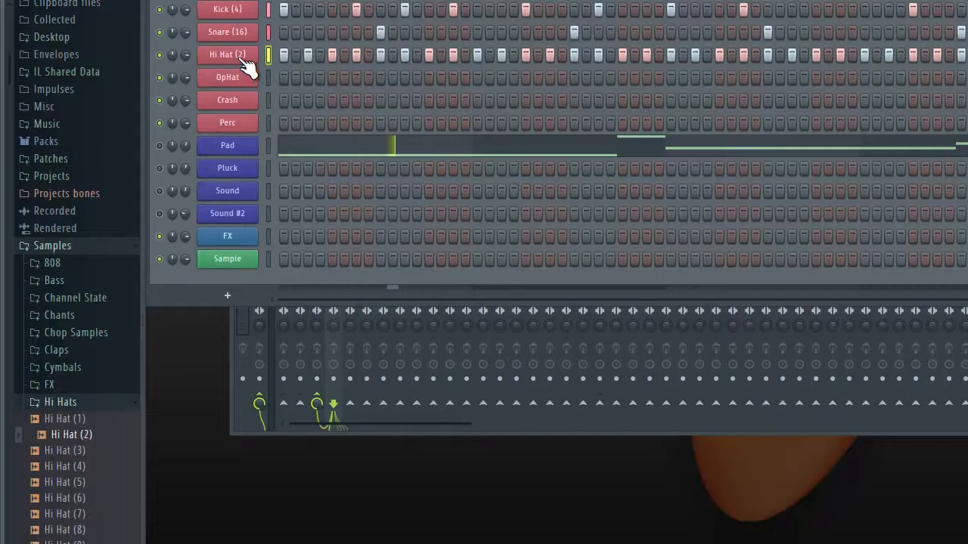
{"action": "right_click", "coordinate": [241, 56]}
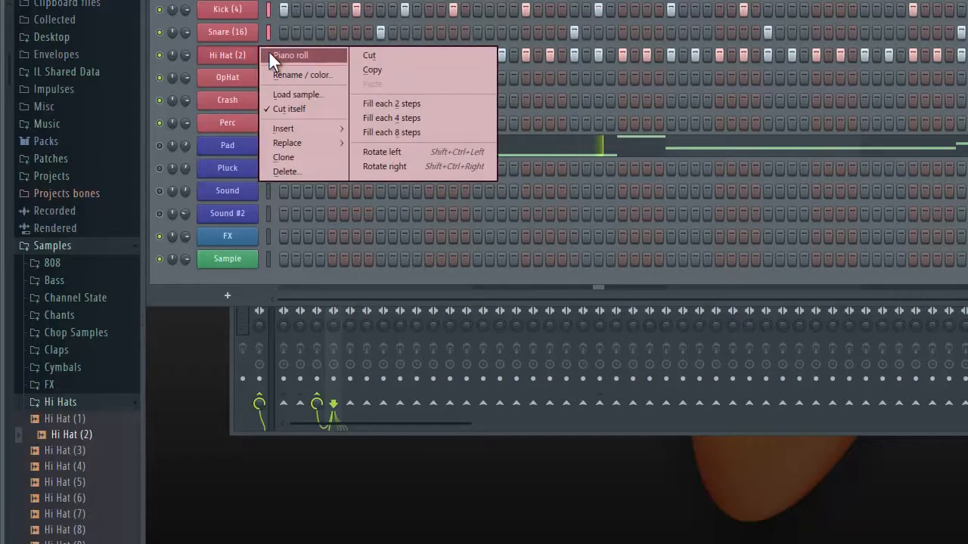
{"action": "left_click", "coordinate": [159, 55]}
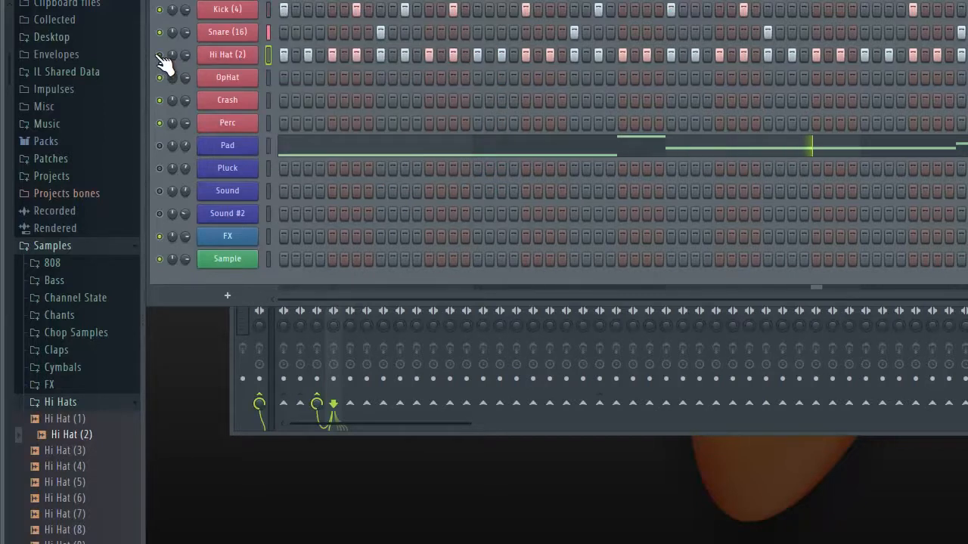
Audition samples in the Cymbals folder and load Cymbal (3) onto the OpHat channel
{"action": "left_click", "coordinate": [72, 401]}
{"action": "left_click", "coordinate": [67, 368]}
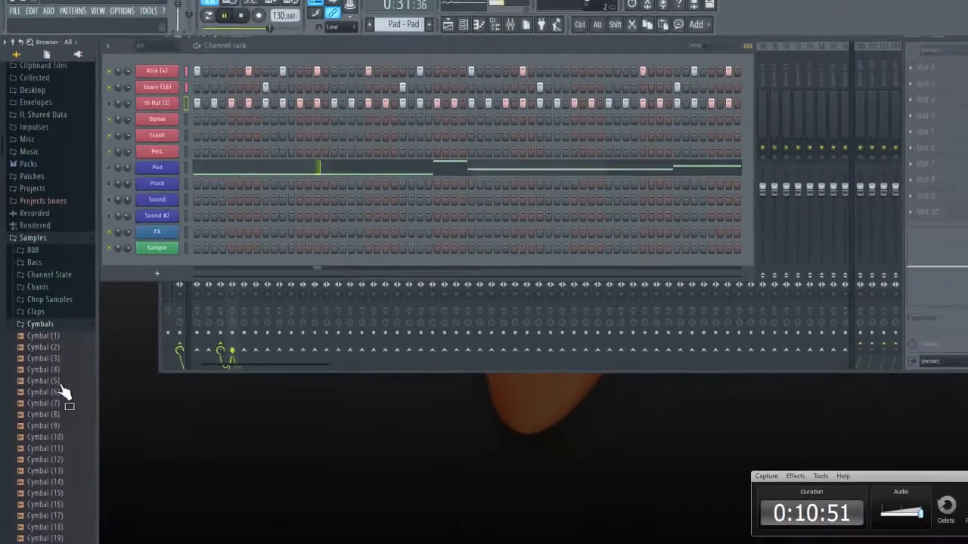
{"action": "scroll", "coordinate": [59, 356], "scroll_direction": "down", "scroll_amount": 1}
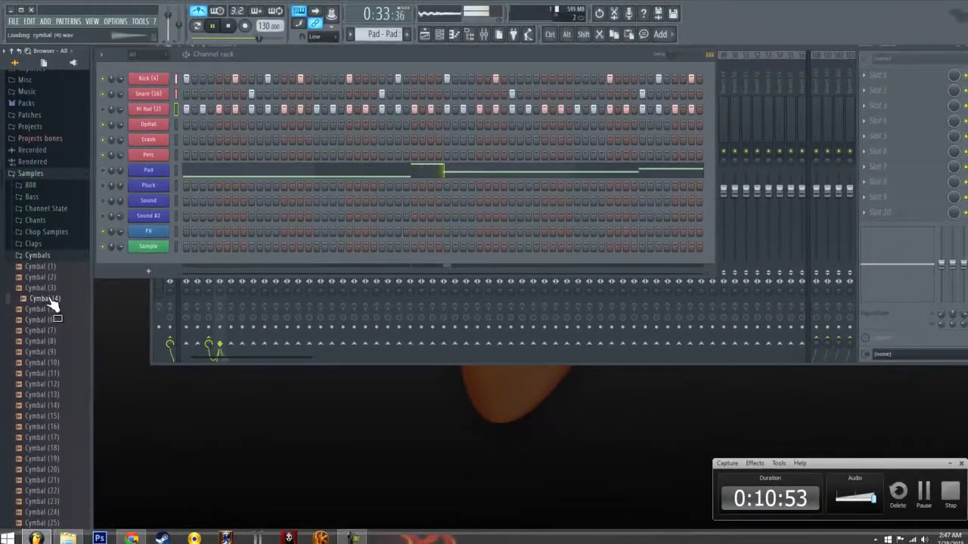
{"action": "left_click", "coordinate": [47, 288]}
{"action": "left_click_drag", "start_coordinate": [52, 295], "coordinate": [151, 125]}
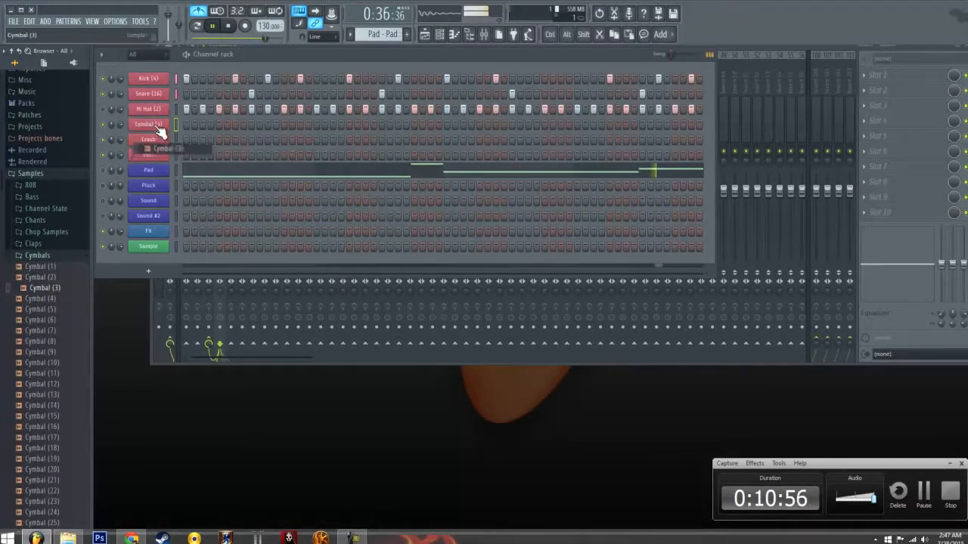
Try Cymbal (3) hits on every eighth step starting from step 3
{"action": "left_click", "coordinate": [201, 125]}
{"action": "left_click", "coordinate": [267, 126]}
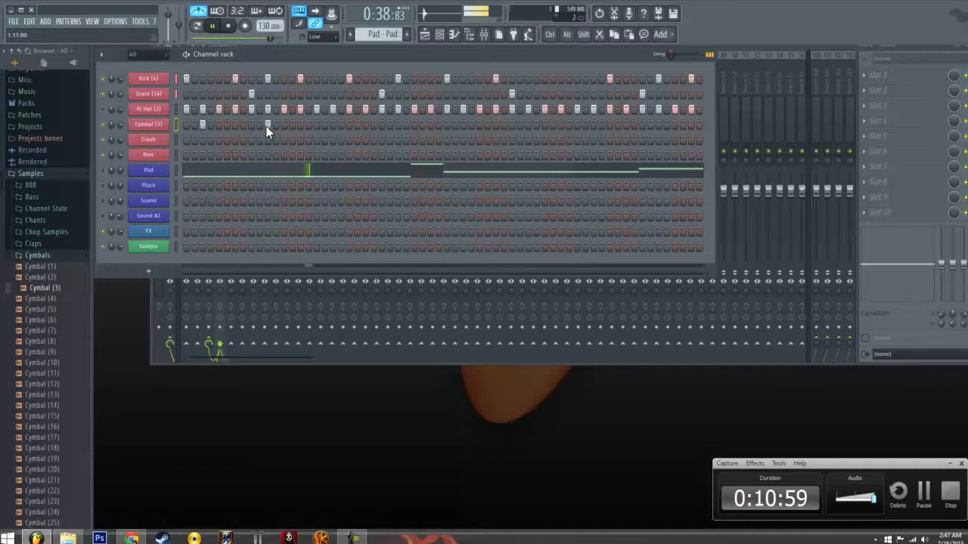
{"action": "left_click", "coordinate": [332, 125]}
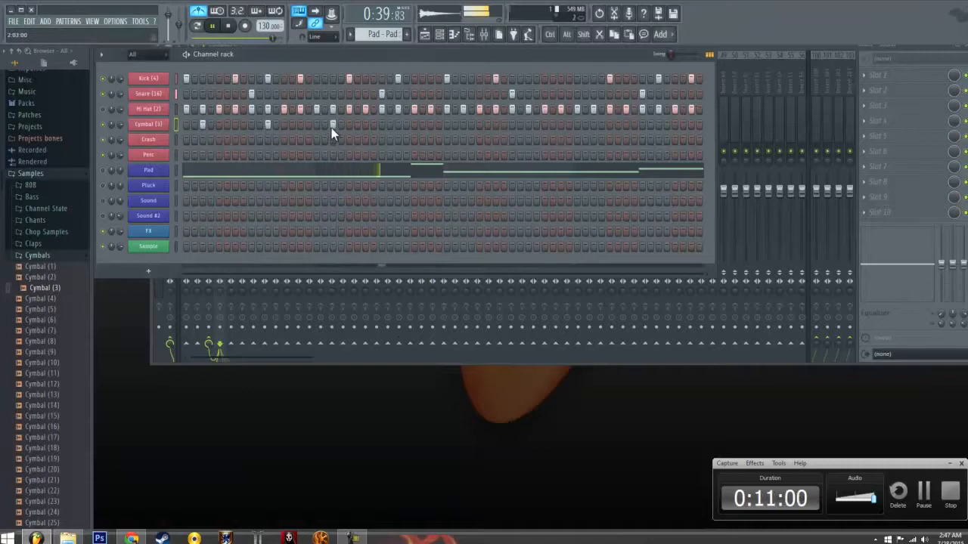
{"action": "left_click", "coordinate": [463, 125]}
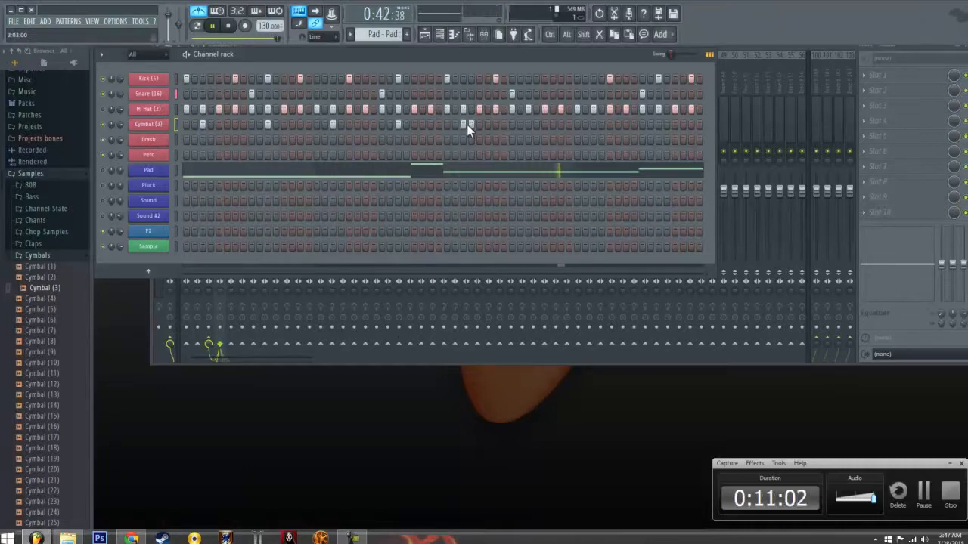
{"action": "left_click", "coordinate": [527, 125]}
{"action": "left_click", "coordinate": [593, 125]}
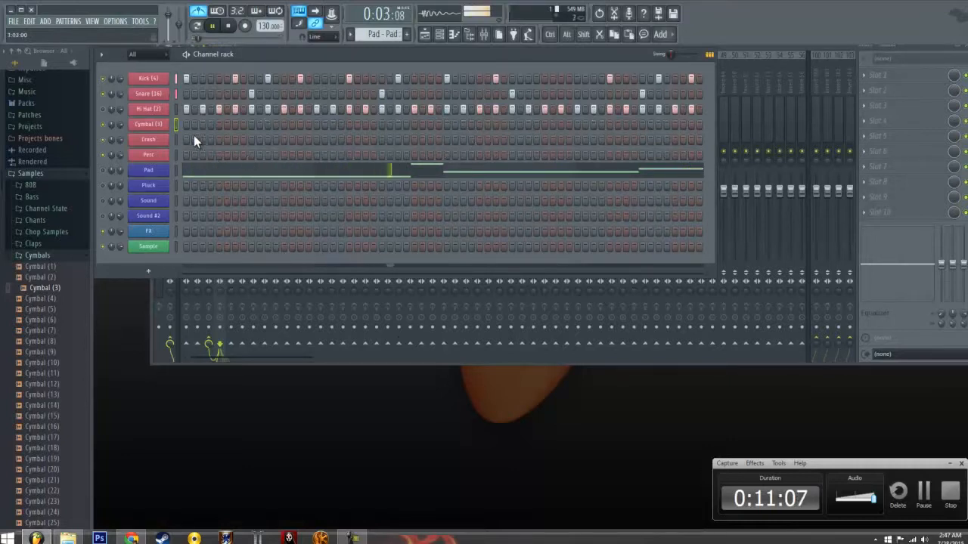
Try Cymbal (3) hits on steps 5, 13 and 21, and remove those on steps 13 and 21
{"action": "left_click", "coordinate": [220, 125]}
{"action": "left_click", "coordinate": [284, 124]}
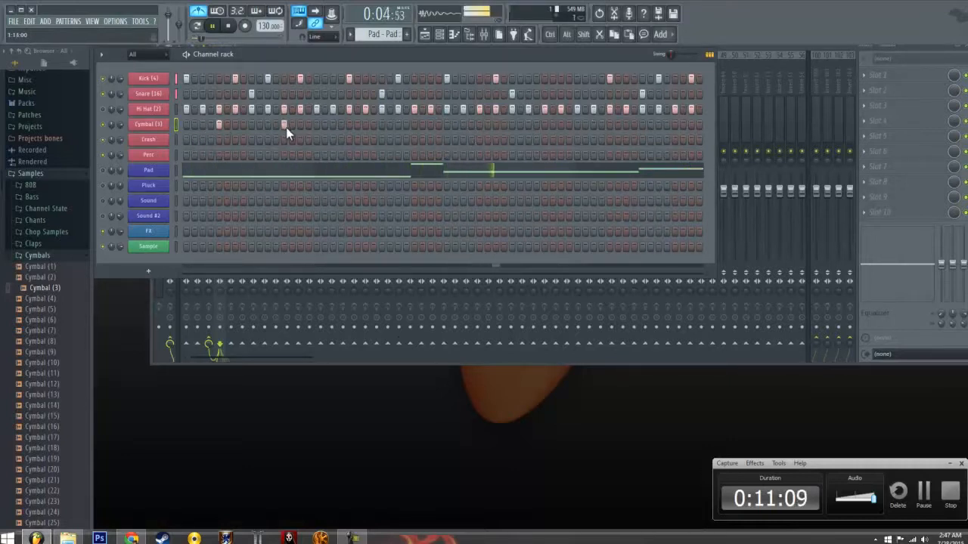
{"action": "left_click", "coordinate": [349, 125]}
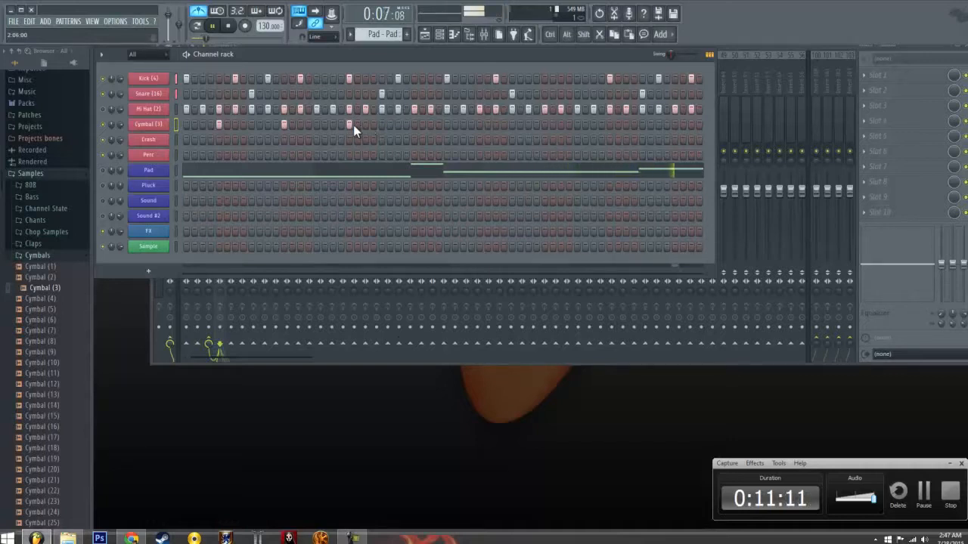
{"action": "right_click", "coordinate": [283, 125]}
{"action": "right_click", "coordinate": [349, 123]}
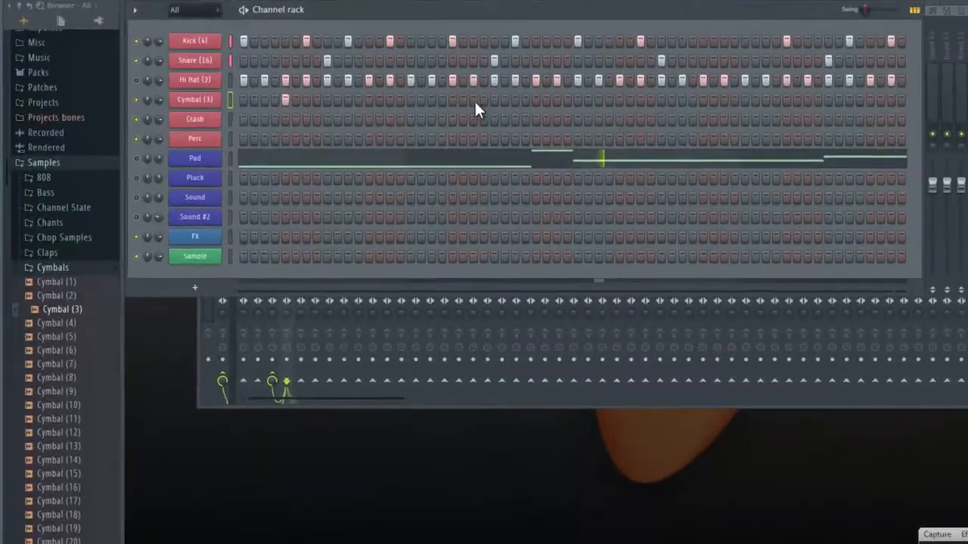
Place Cymbal (3) hits only on steps 7, 23, 39 and 55
{"action": "left_click", "coordinate": [375, 123]}
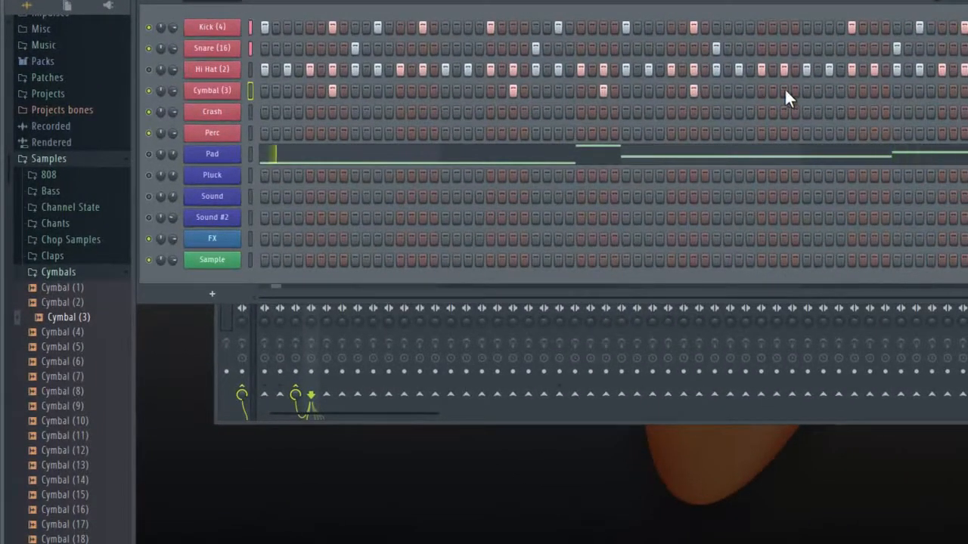
{"action": "left_click", "coordinate": [807, 49]}
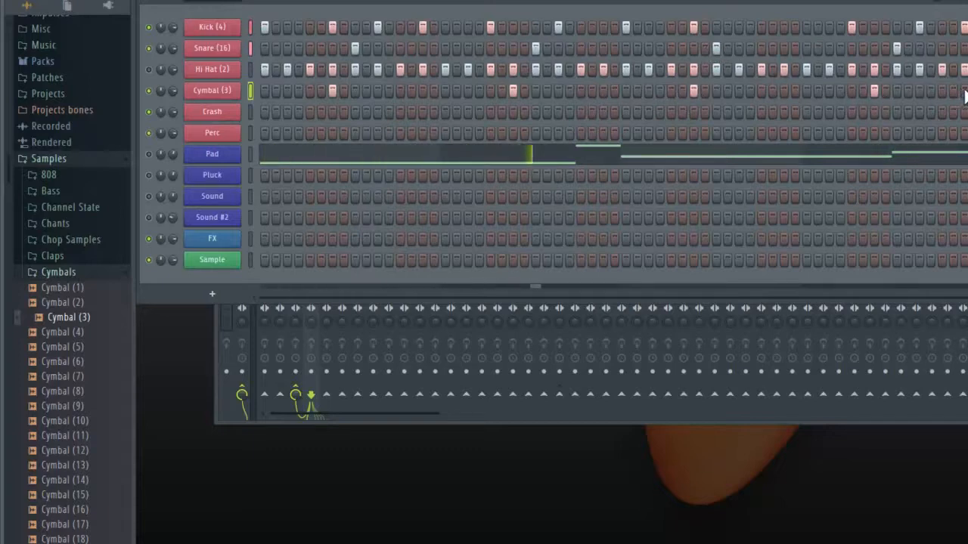
Audition Cymbal (2), replace the Cymbal (3) sample with Cymbal (4), and unmute the Hi Hat (2) channel
{"action": "left_click", "coordinate": [66, 304]}
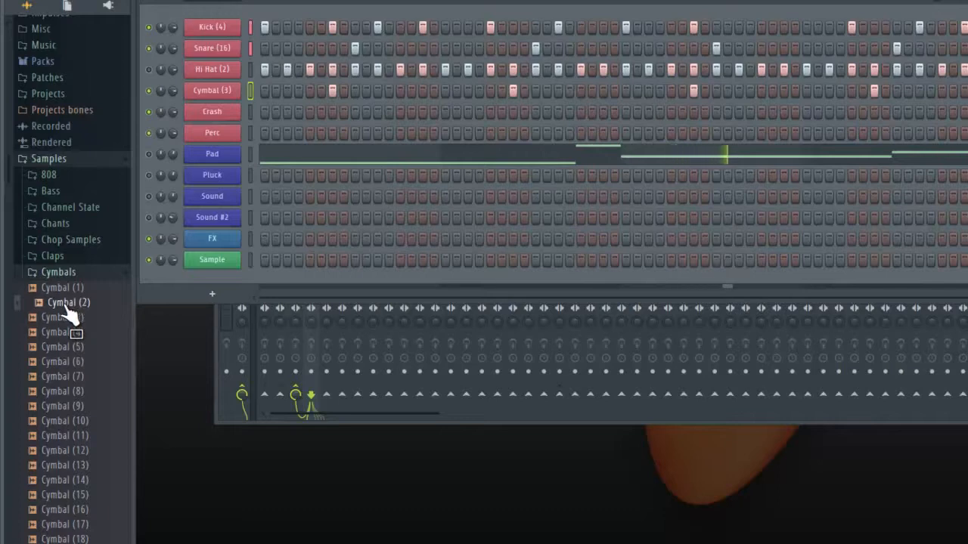
{"action": "left_click_drag", "start_coordinate": [68, 332], "coordinate": [212, 102]}
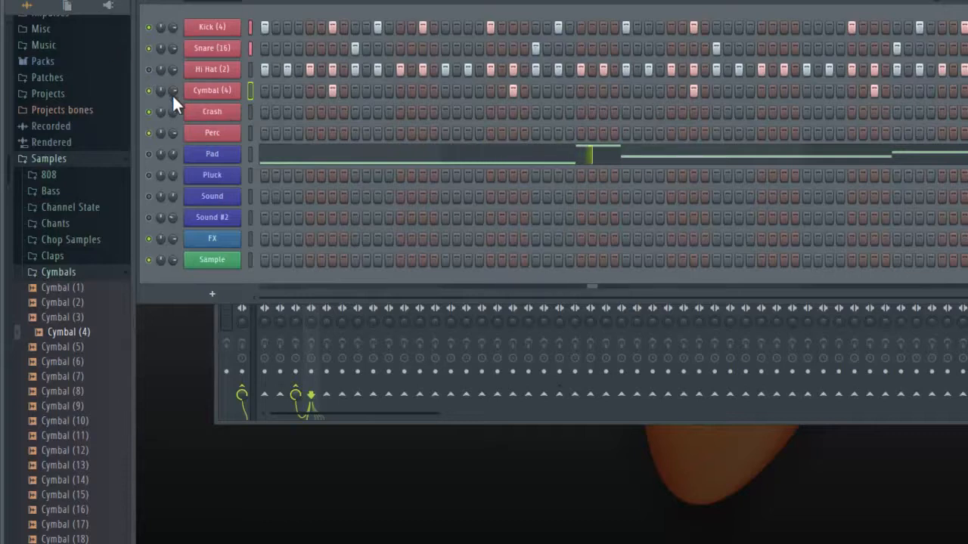
{"action": "left_click", "coordinate": [152, 72]}
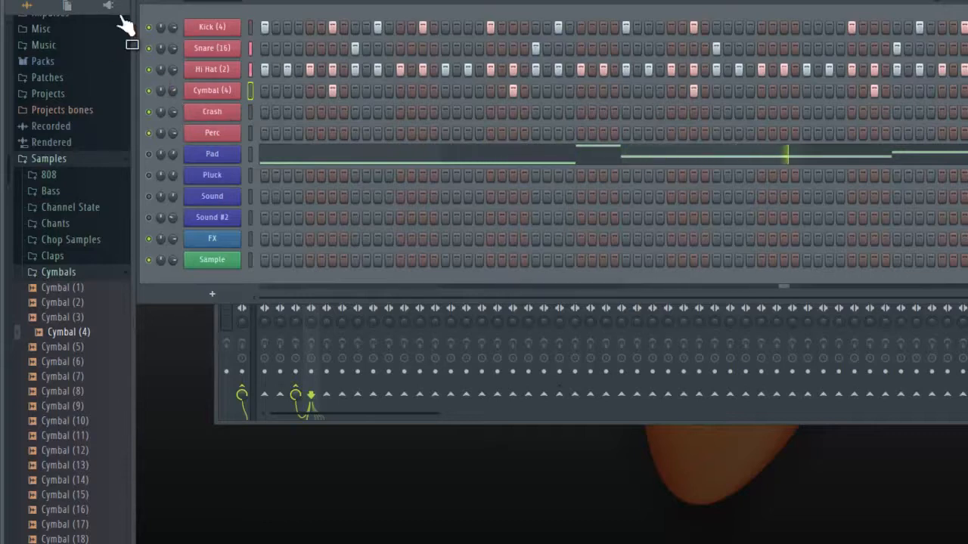
Audition cymbal samples between Cymbal (7) and Cymbal (16), and replace the Cymbal (4) channel's sample with Cymbal (15)
{"action": "left_click", "coordinate": [50, 379]}
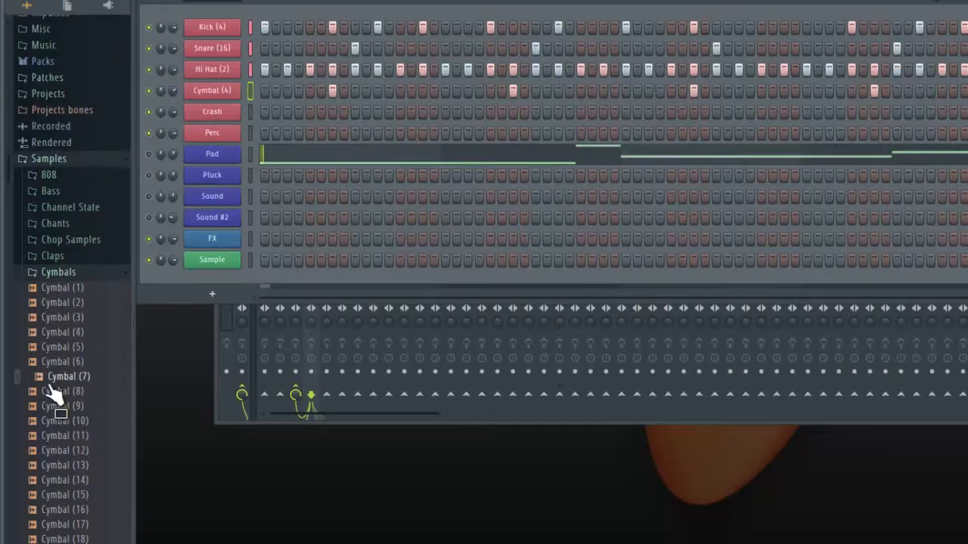
{"action": "left_click", "coordinate": [65, 393]}
{"action": "left_click", "coordinate": [70, 408]}
{"action": "left_click", "coordinate": [74, 424]}
{"action": "left_click", "coordinate": [77, 453]}
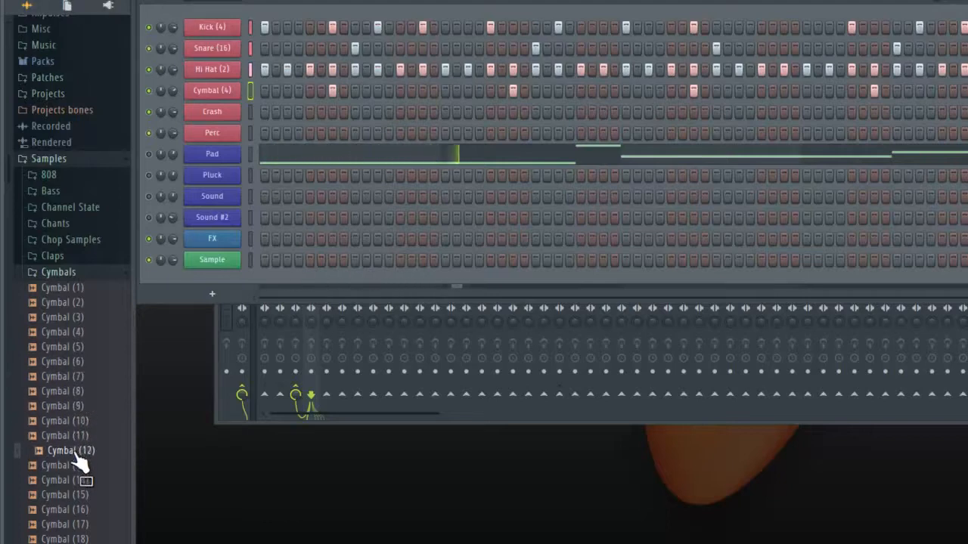
{"action": "left_click", "coordinate": [76, 424]}
{"action": "left_click", "coordinate": [75, 436]}
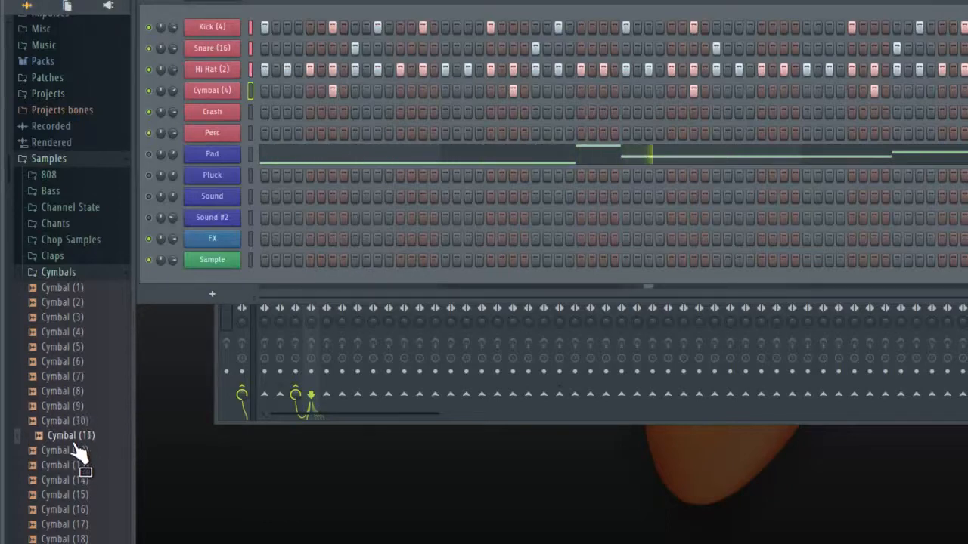
{"action": "left_click", "coordinate": [79, 496]}
{"action": "left_click", "coordinate": [76, 509]}
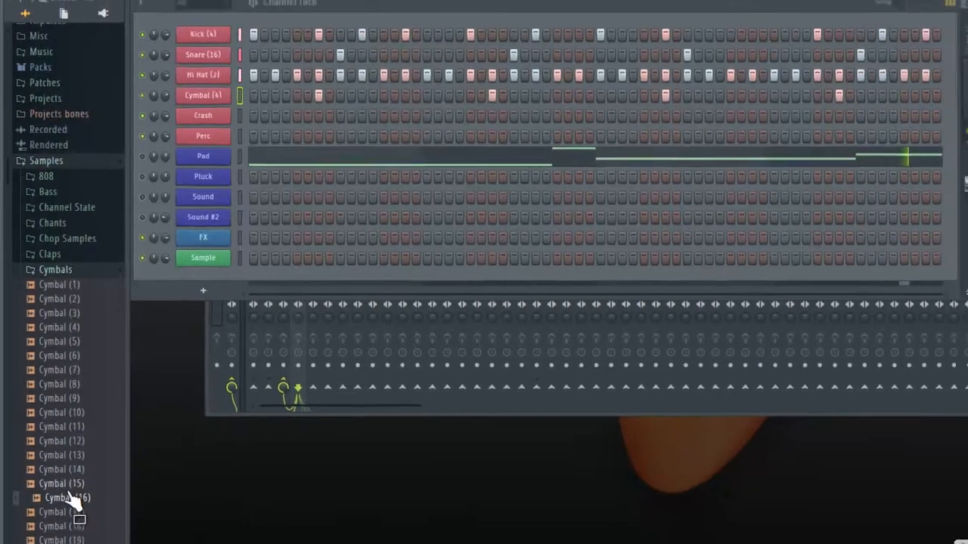
{"action": "left_click_drag", "start_coordinate": [74, 499], "coordinate": [211, 103]}
{"action": "left_click_drag", "start_coordinate": [154, 129], "coordinate": [156, 130]}
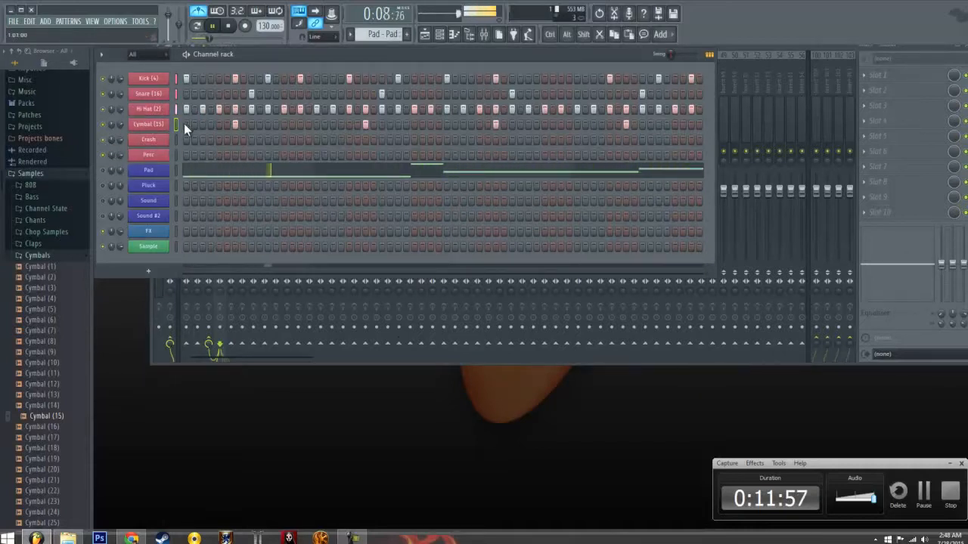
Move all the Pad channel's notes from the Pad - Pad pattern into a new pattern named PAD
{"action": "left_click", "coordinate": [204, 176]}
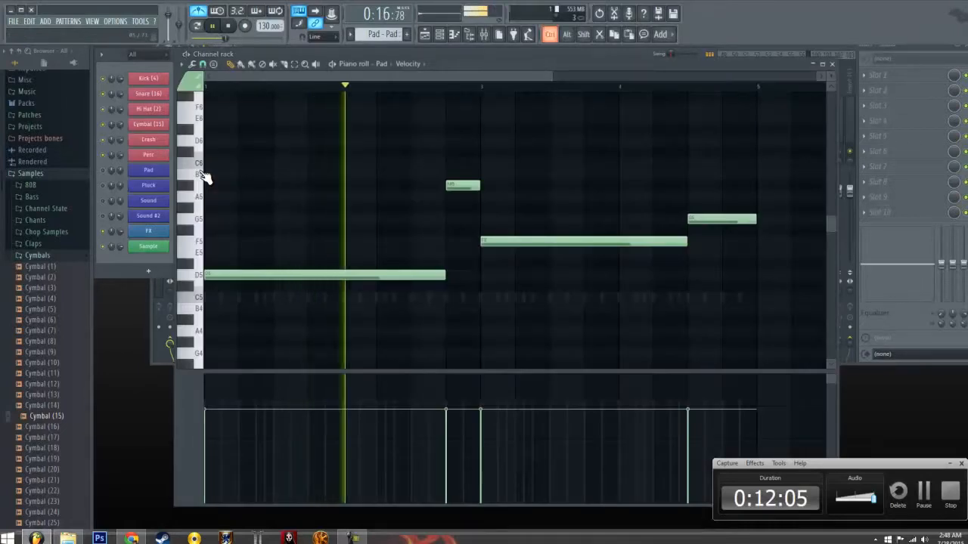
{"action": "key", "text": "ctrl+a"}
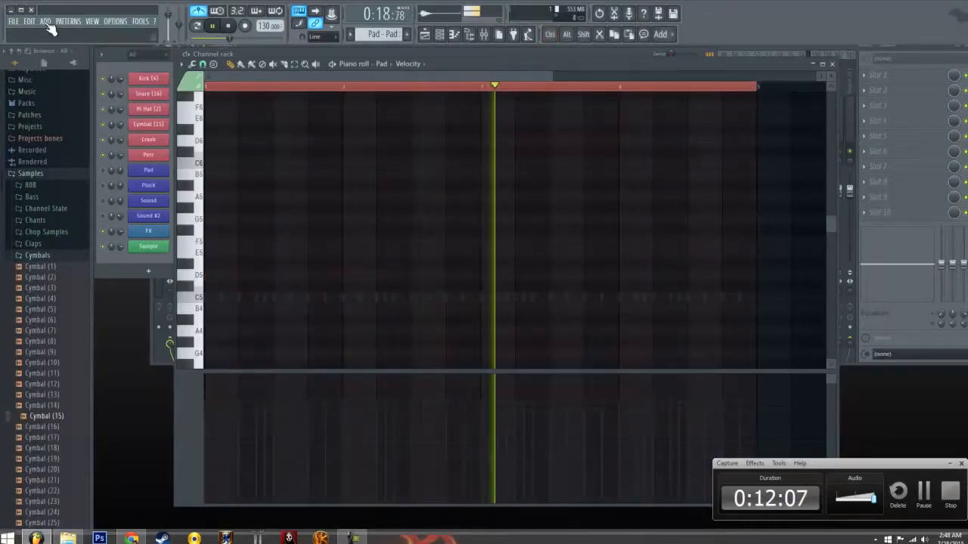
{"action": "left_click", "coordinate": [405, 33]}
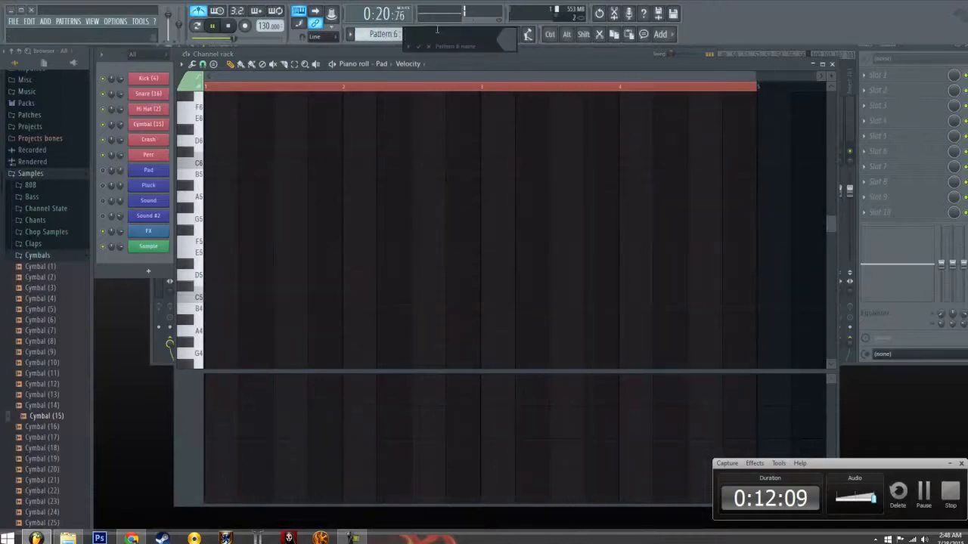
{"action": "type", "text": "PAD"}
{"action": "key", "text": "Return"}
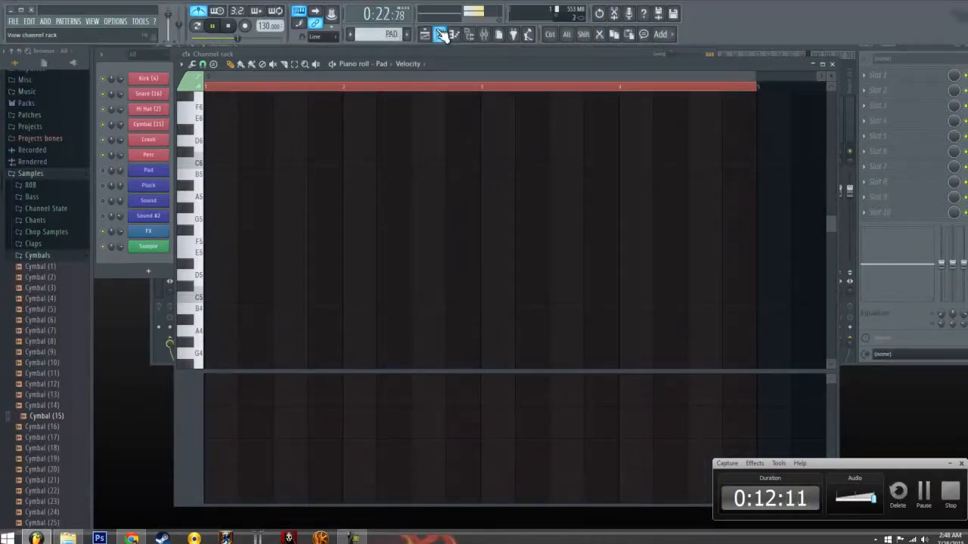
{"action": "key", "text": "ctrl+v"}
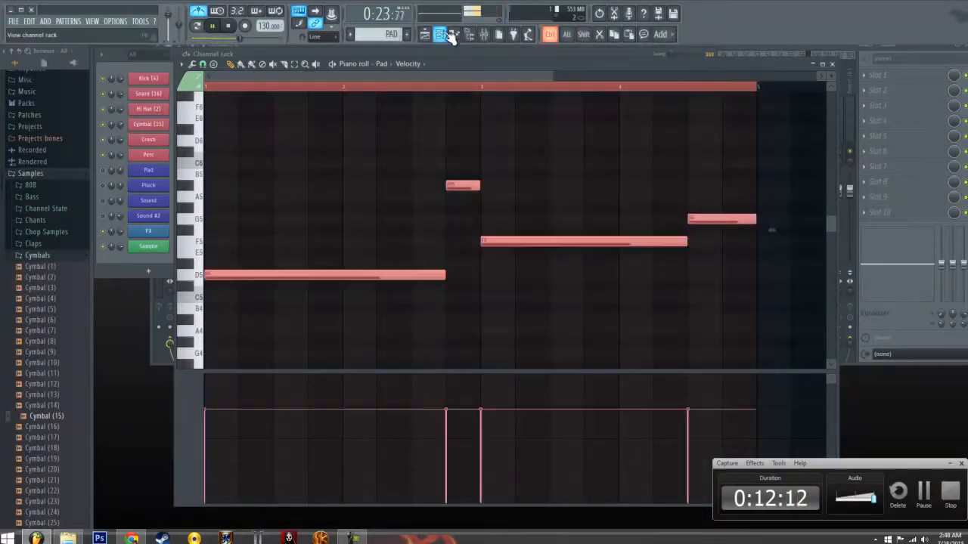
{"action": "left_click", "coordinate": [833, 65]}
Rename the Pad - Pad pattern, which holds the drum steps, as Drums
{"action": "scroll", "coordinate": [366, 36], "scroll_direction": "up", "scroll_amount": 4}
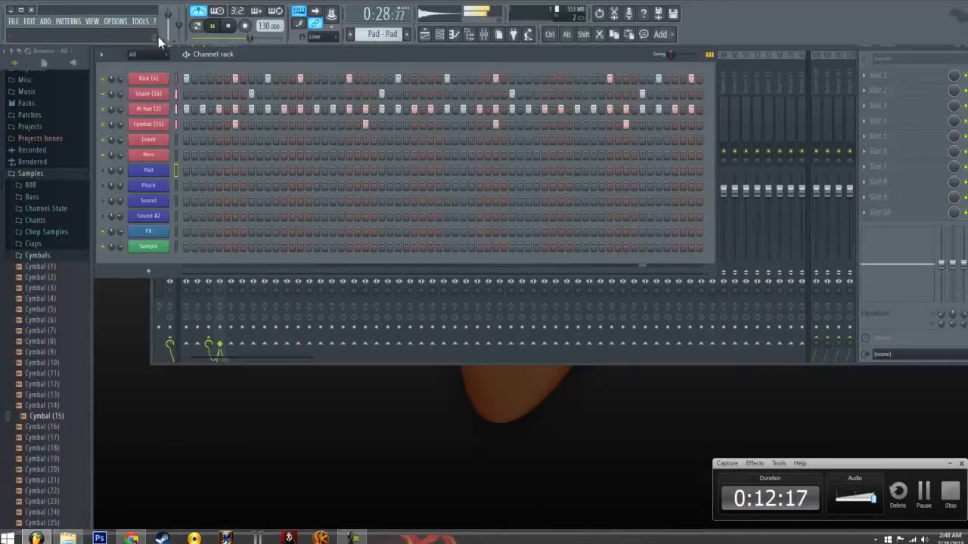
{"action": "left_click", "coordinate": [68, 21]}
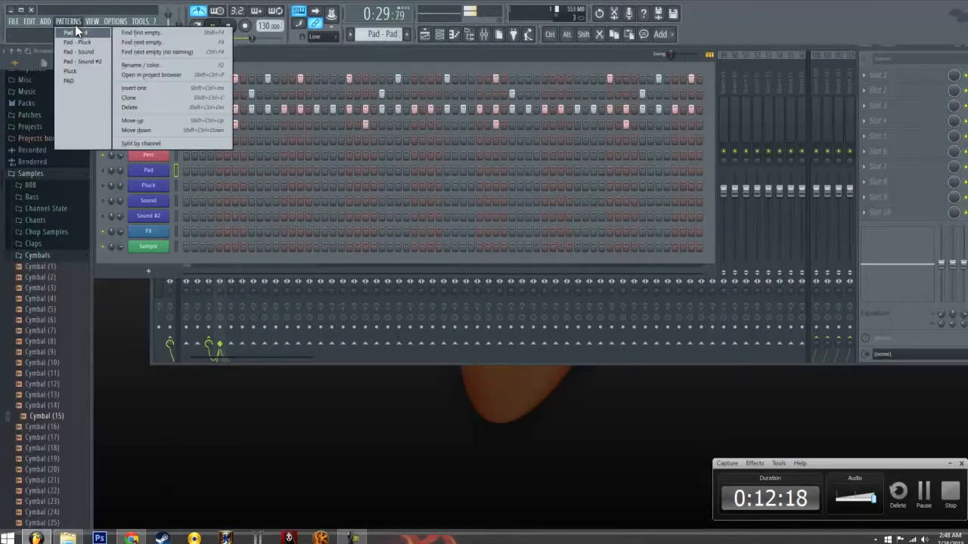
{"action": "left_click", "coordinate": [148, 65]}
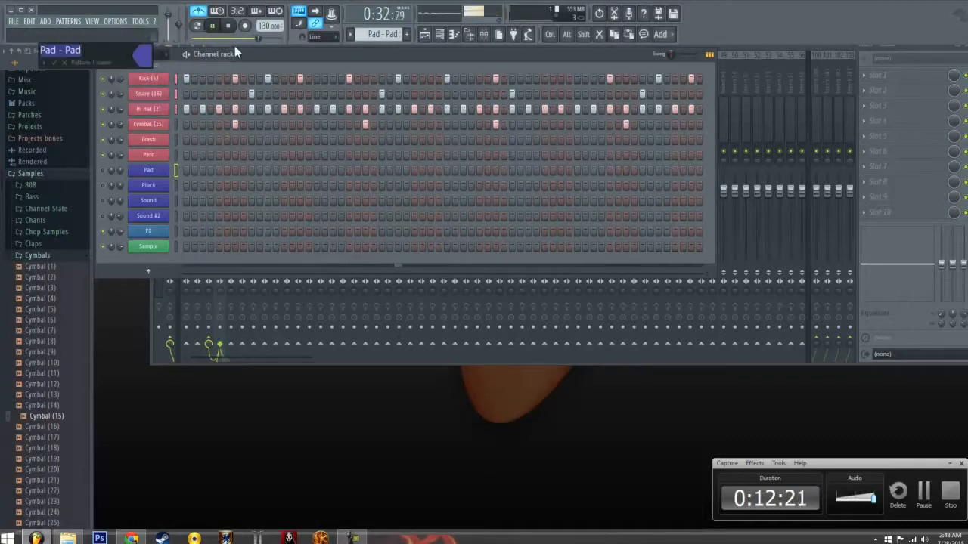
{"action": "type", "text": "Drums"}
{"action": "key", "text": "Return"}
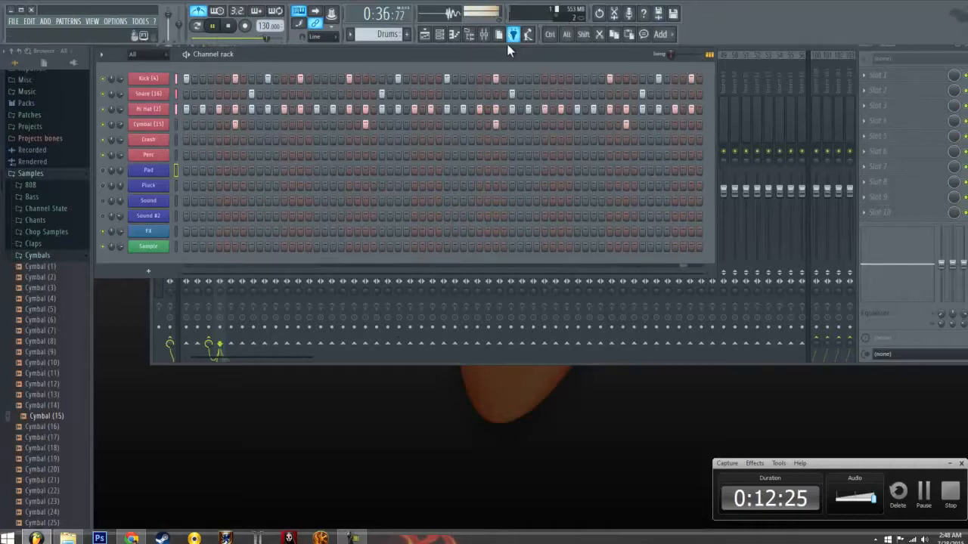
Stop playback and place four back-to-back Drums clips on the playlist's Kick track, from bar 9 up to bar 25
{"action": "left_click", "coordinate": [426, 35]}
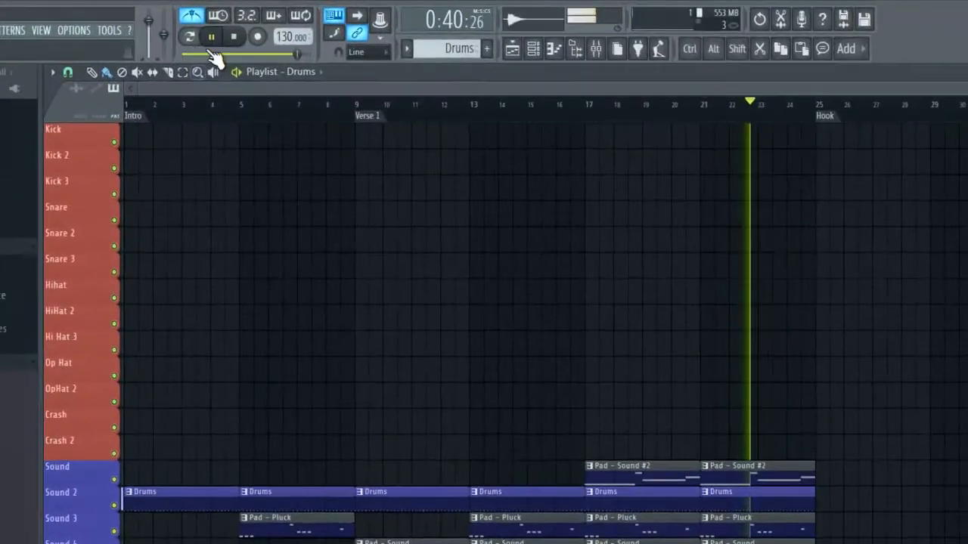
{"action": "key", "text": "space"}
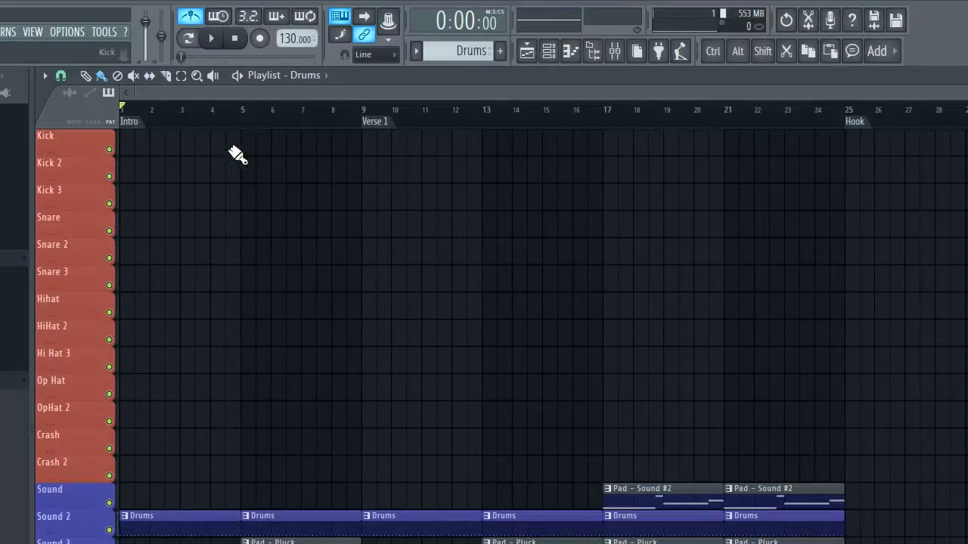
{"action": "mouse_move", "coordinate": [259, 145]}
{"action": "left_mouse_down"}
{"action": "mouse_move", "coordinate": [429, 165]}
{"action": "mouse_move", "coordinate": [401, 169]}
{"action": "left_mouse_up"}
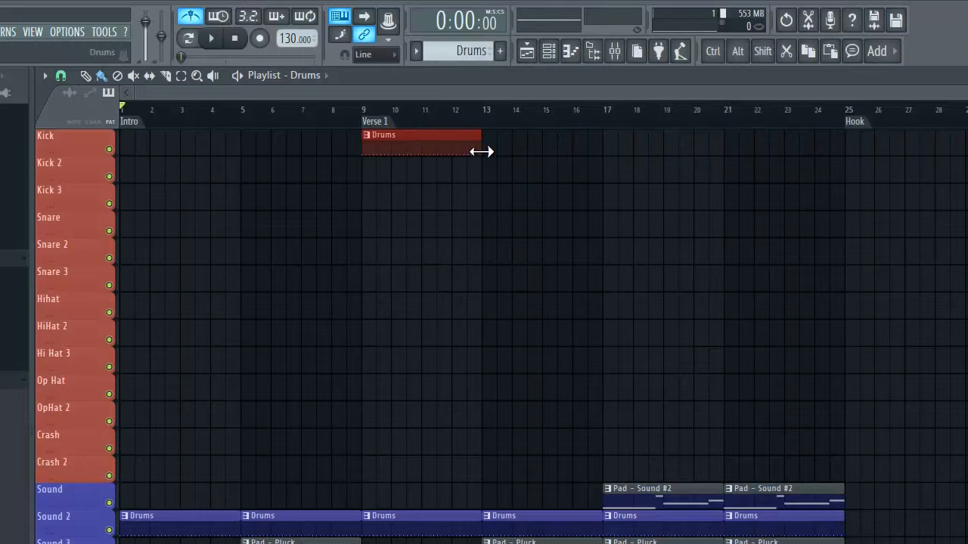
{"action": "left_click", "coordinate": [489, 149]}
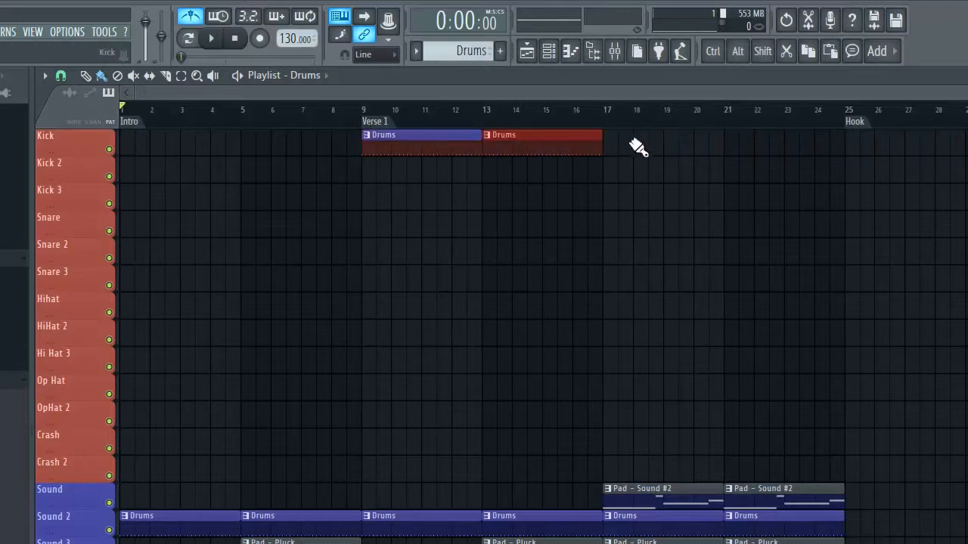
{"action": "left_click_drag", "start_coordinate": [627, 146], "coordinate": [760, 148]}
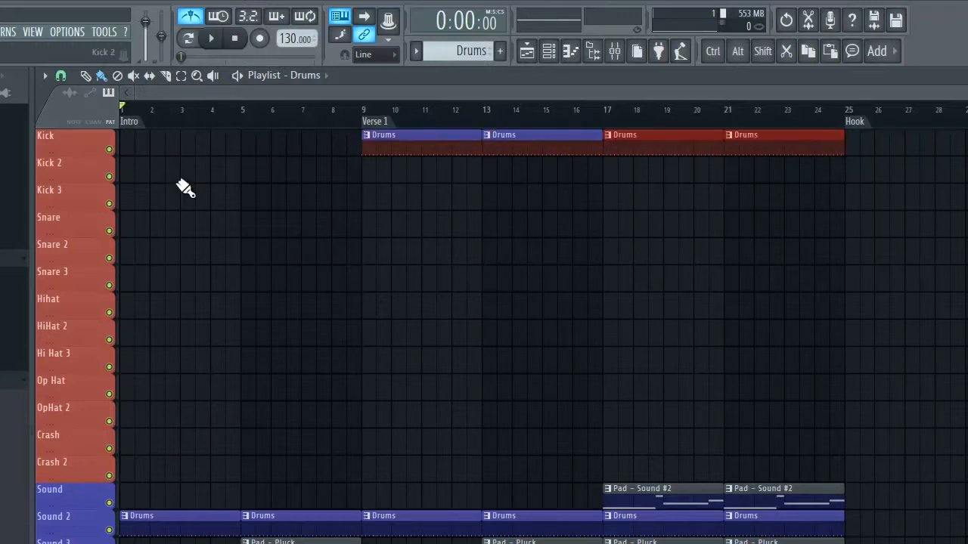
Play the song briefly from the start, and unmute the Pad, Pluck, Sound and Sound #2 channels
{"action": "left_click", "coordinate": [302, 110]}
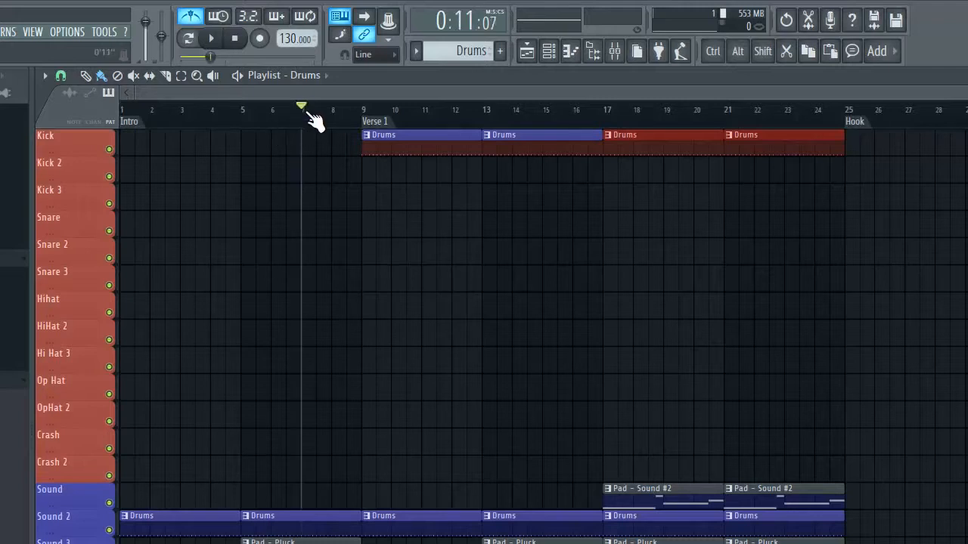
{"action": "left_click", "coordinate": [235, 39]}
{"action": "left_click", "coordinate": [213, 39]}
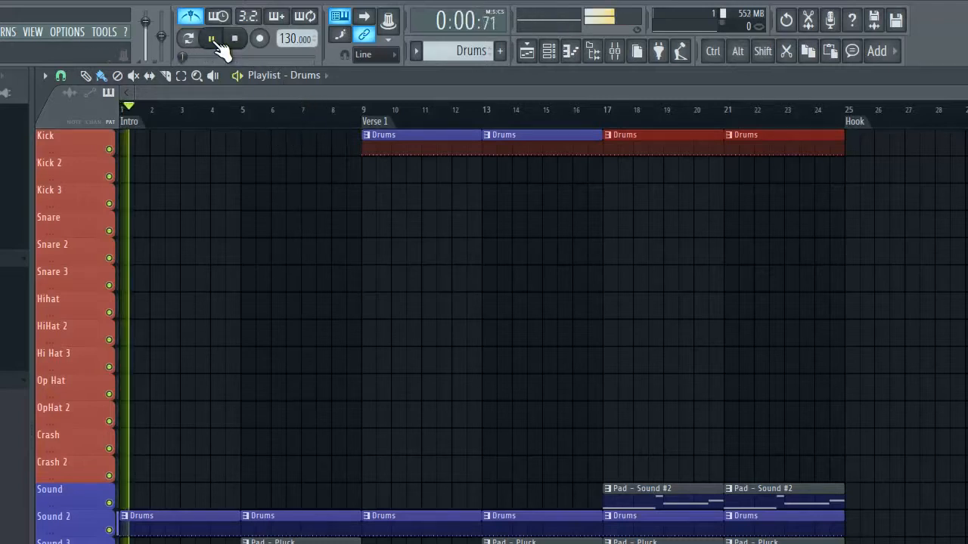
{"action": "left_click", "coordinate": [214, 38]}
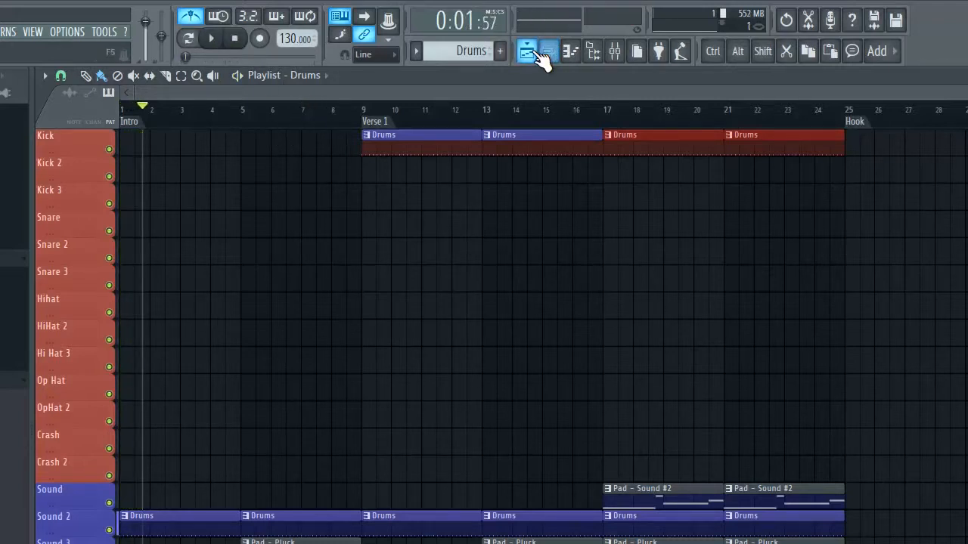
{"action": "left_click", "coordinate": [548, 51]}
{"action": "left_click", "coordinate": [547, 55]}
{"action": "left_click", "coordinate": [549, 55]}
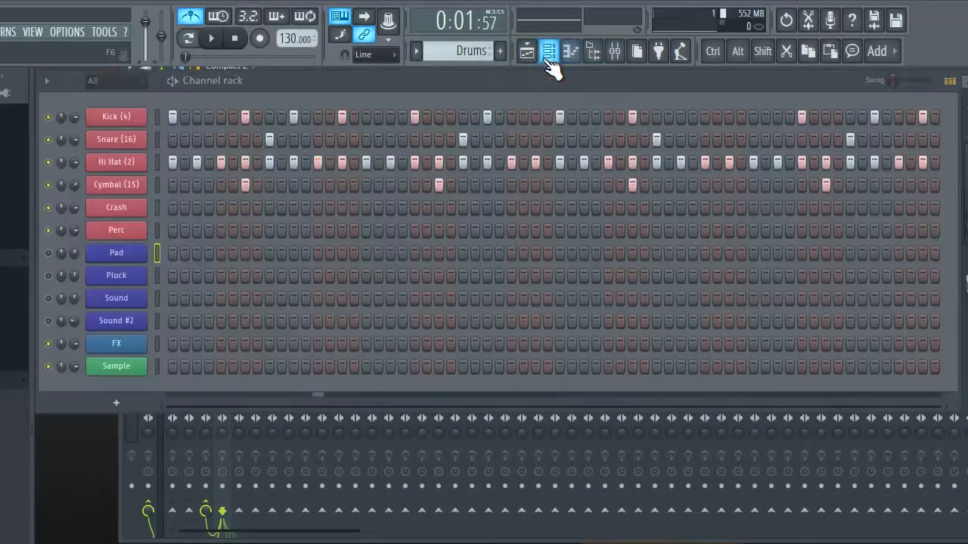
{"action": "left_click_drag", "start_coordinate": [50, 252], "coordinate": [50, 322]}
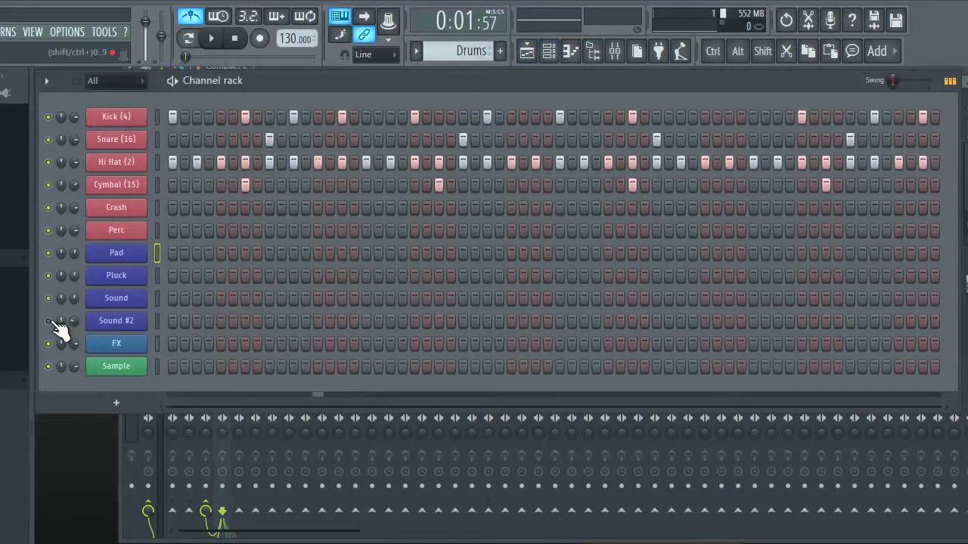
Listen to the start of the Drums pattern and the song, and check the channel rack, playlist and mixer
{"action": "left_click", "coordinate": [233, 40]}
{"action": "left_click", "coordinate": [212, 39]}
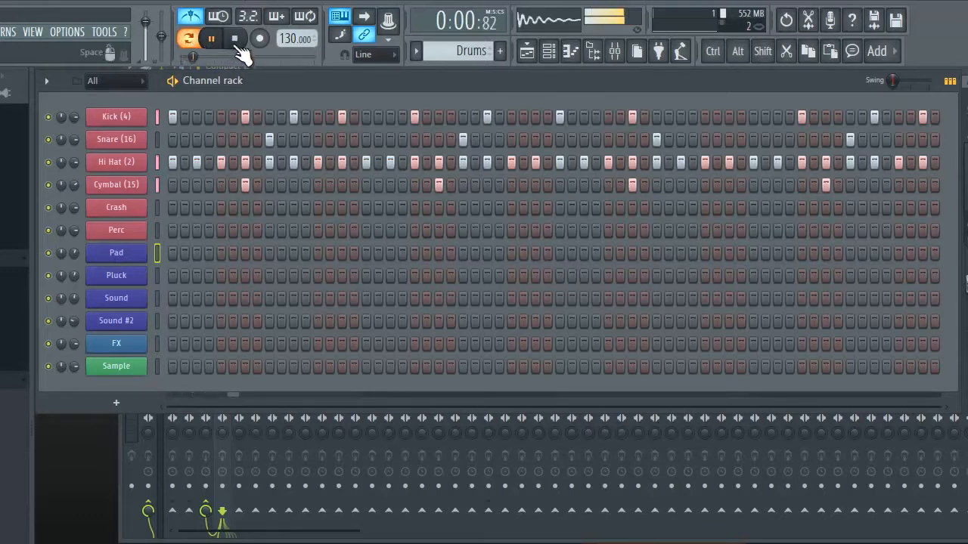
{"action": "left_click", "coordinate": [212, 39]}
{"action": "left_click", "coordinate": [526, 50]}
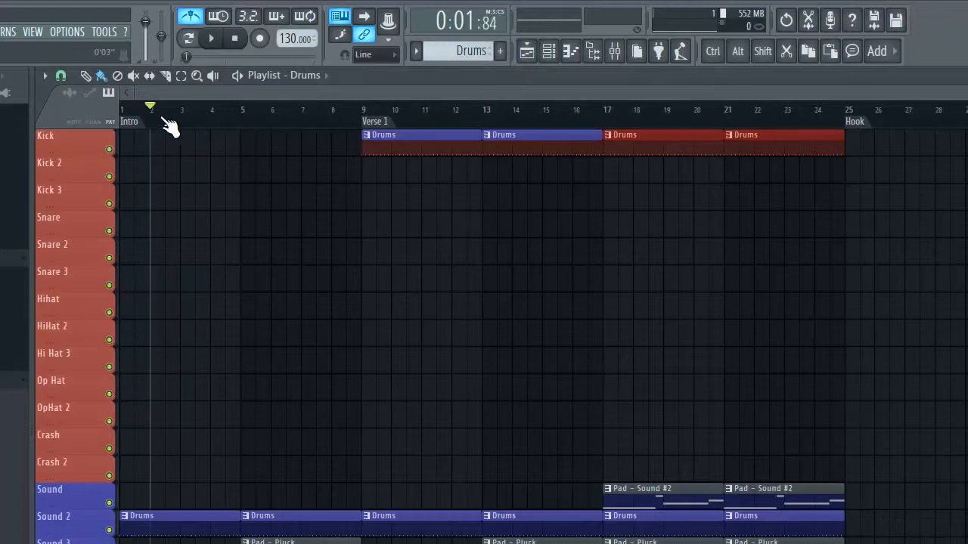
{"action": "left_click", "coordinate": [234, 38]}
{"action": "left_click", "coordinate": [213, 39]}
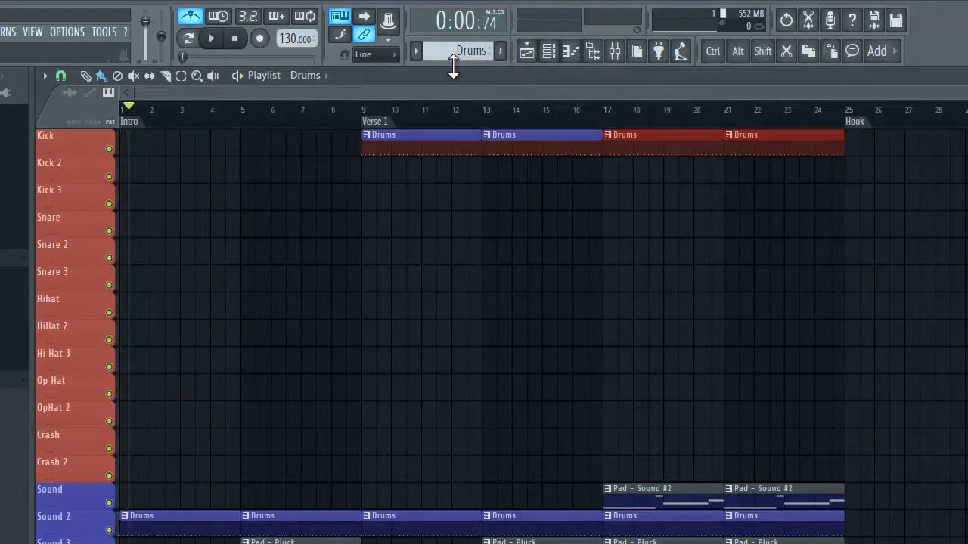
{"action": "left_click", "coordinate": [548, 54]}
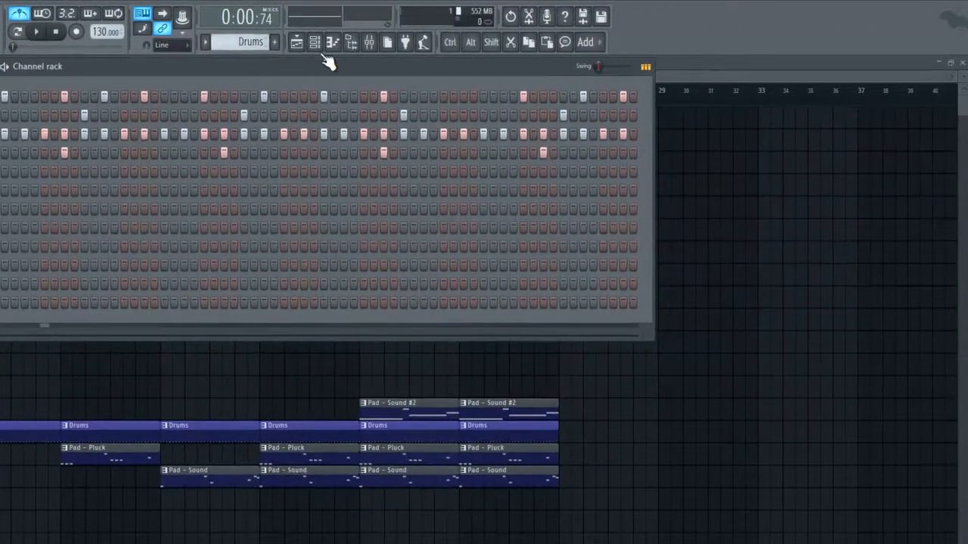
{"action": "left_click", "coordinate": [300, 43]}
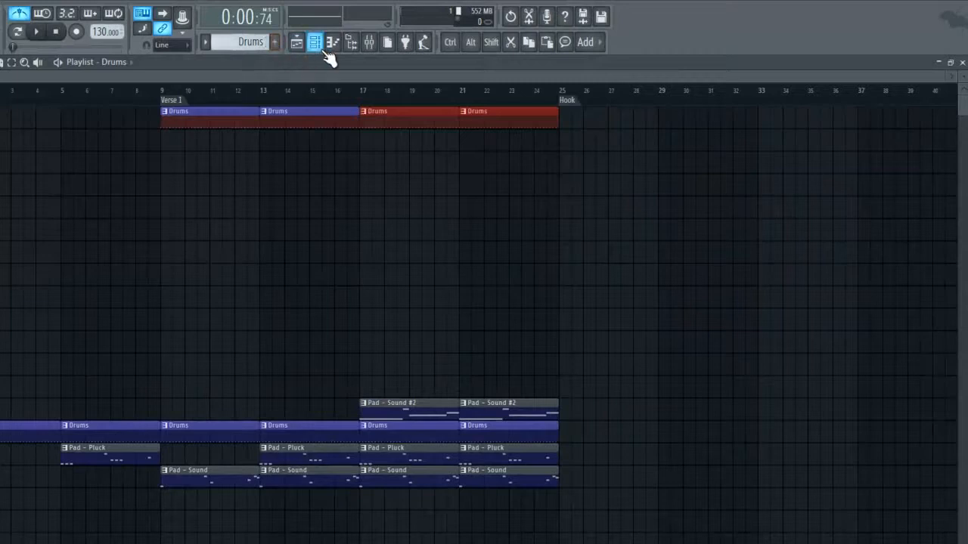
{"action": "left_click", "coordinate": [369, 43]}
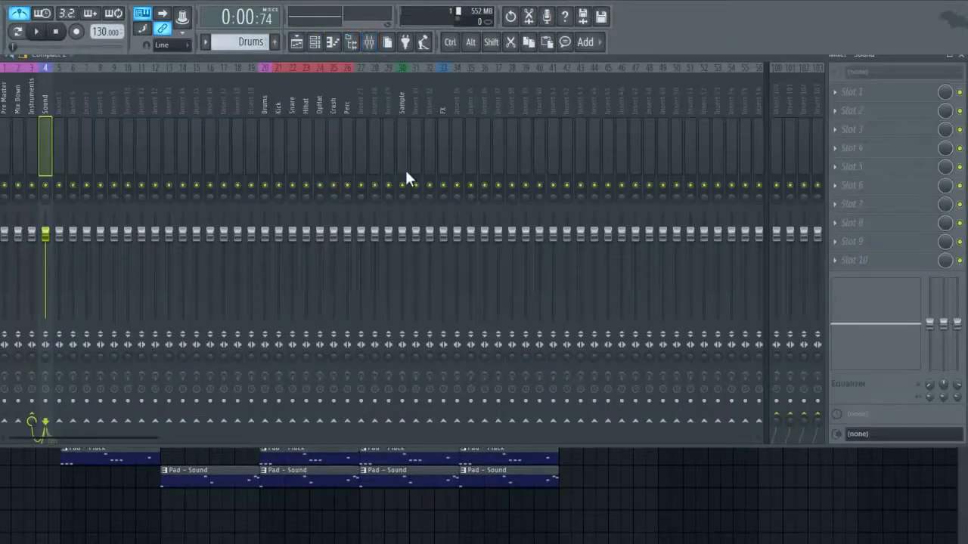
{"action": "left_click", "coordinate": [961, 57]}
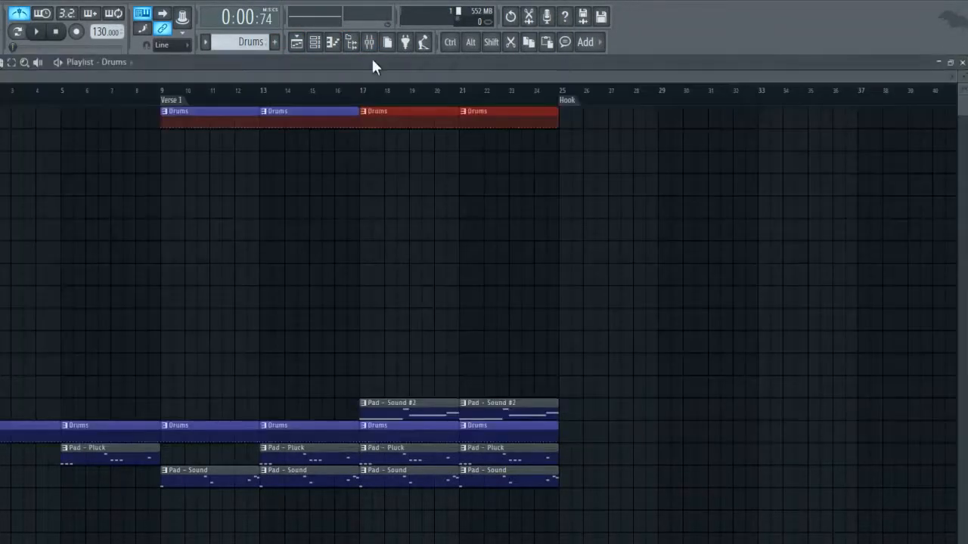
During song playback, delete the six Drums clips from the Sound 2 track and paint Pad - Sound #2 clips across bars 1 to 16 of the Sound track
{"action": "left_click", "coordinate": [43, 33]}
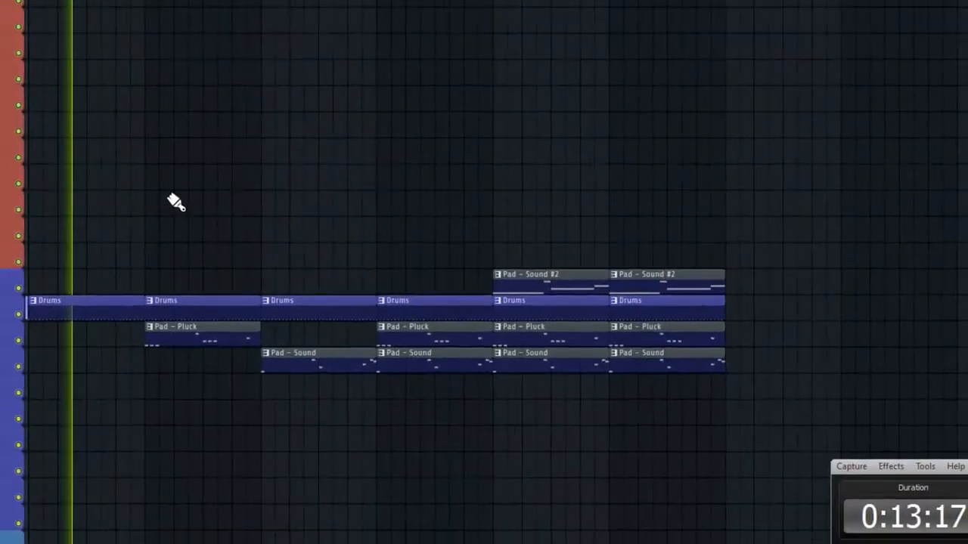
{"action": "right_click", "coordinate": [125, 310]}
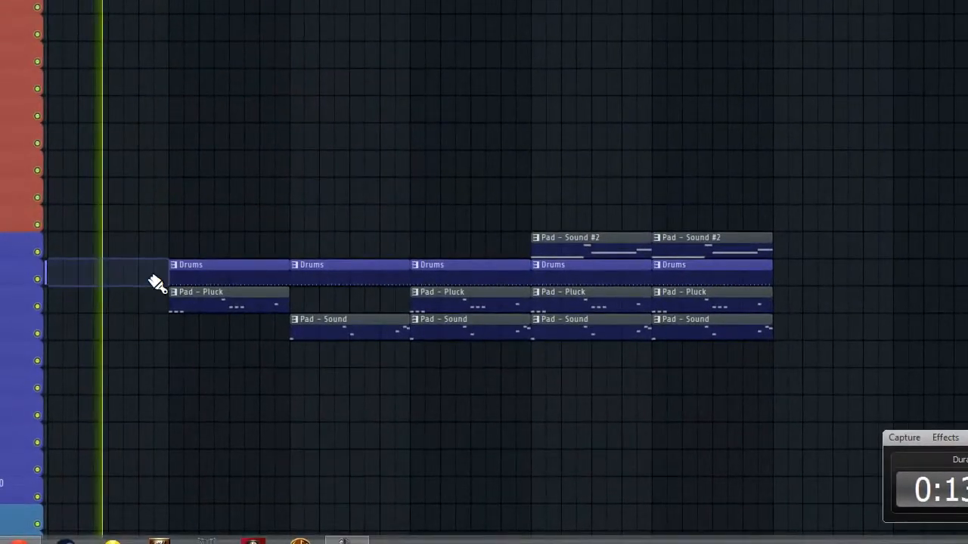
{"action": "right_click", "coordinate": [153, 309]}
{"action": "right_click", "coordinate": [323, 309]}
{"action": "right_click", "coordinate": [439, 309]}
{"action": "right_click", "coordinate": [565, 309]}
{"action": "right_click", "coordinate": [665, 272]}
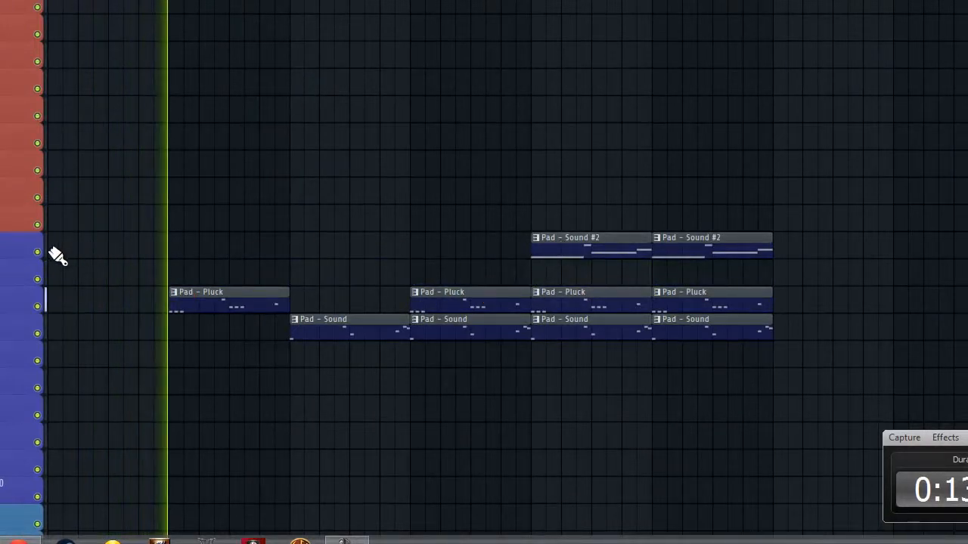
{"action": "left_click_drag", "start_coordinate": [60, 255], "coordinate": [432, 253]}
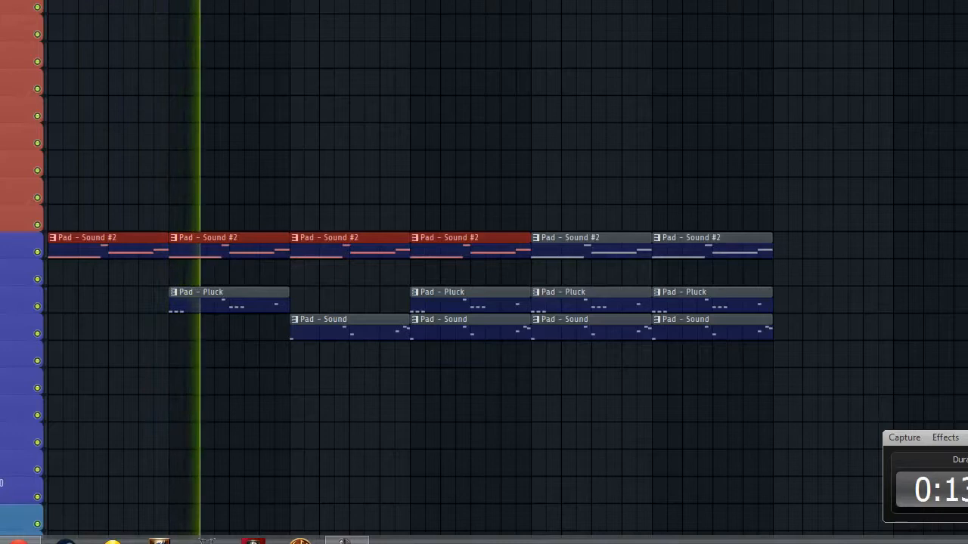
Pause and resume the song around the intro, and stop playback
{"action": "key", "text": "space"}
{"action": "key", "text": "space"}
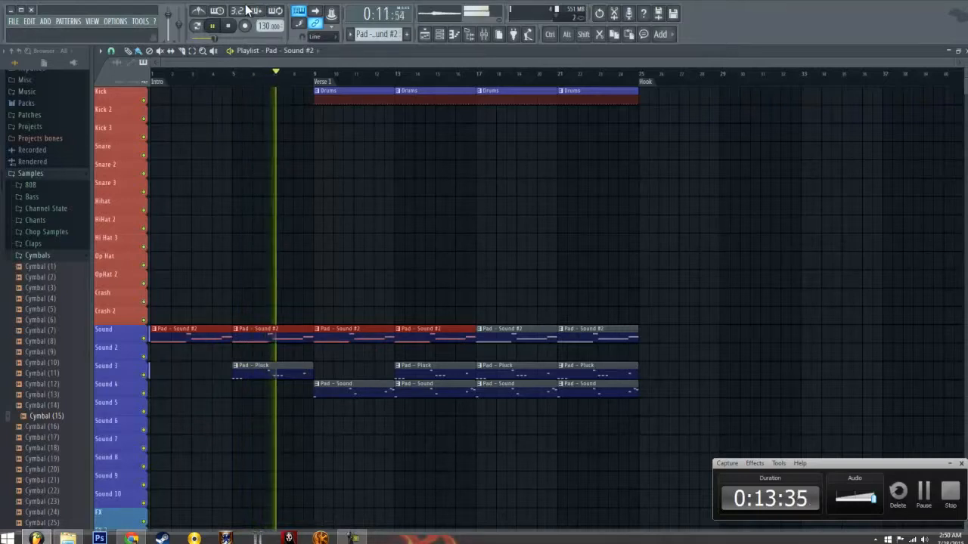
{"action": "left_click", "coordinate": [229, 30]}
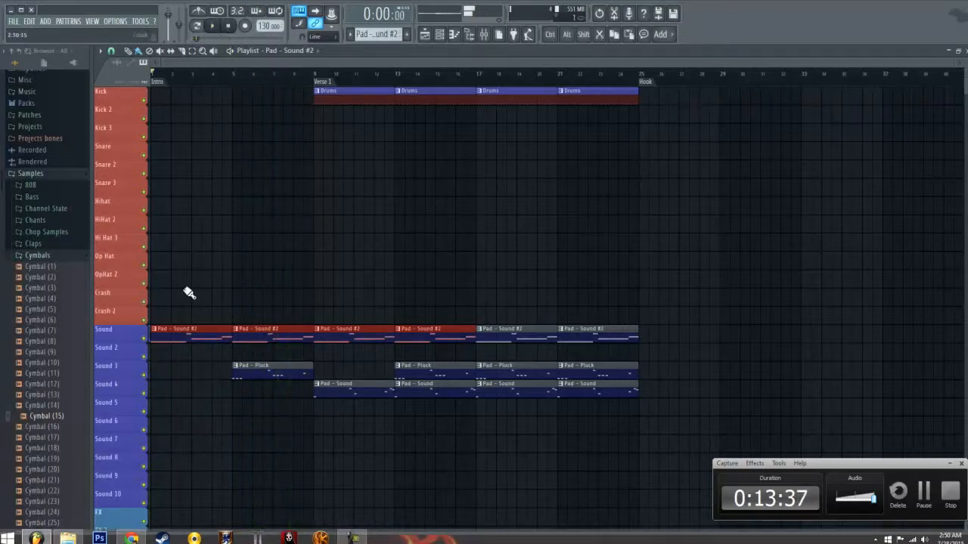
In the Pad - Sound #2 pattern, cut all notes from the Sound #2 channel and paste them into the Pad channel's piano roll
{"action": "double_click", "coordinate": [188, 330]}
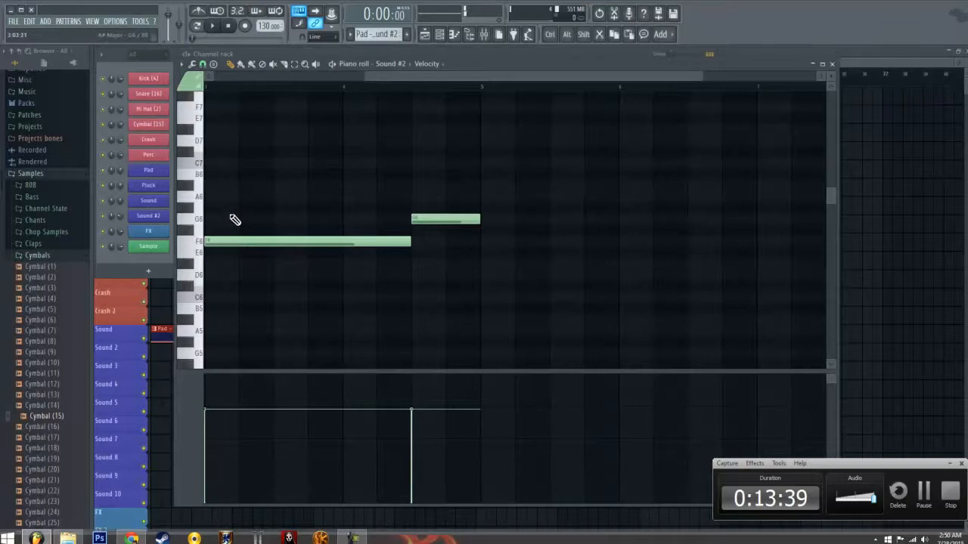
{"action": "key", "text": "ctrl+a"}
{"action": "key", "text": "Delete"}
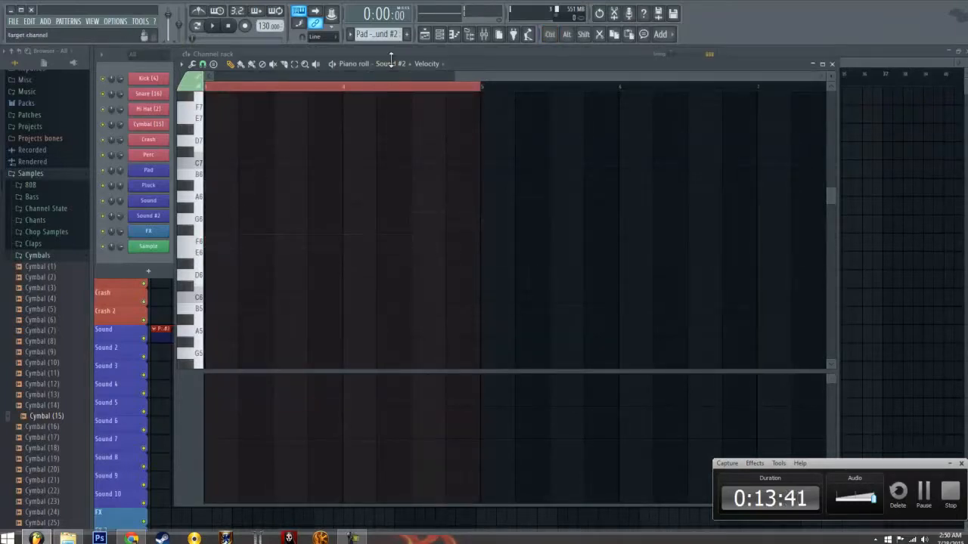
{"action": "left_click", "coordinate": [439, 34]}
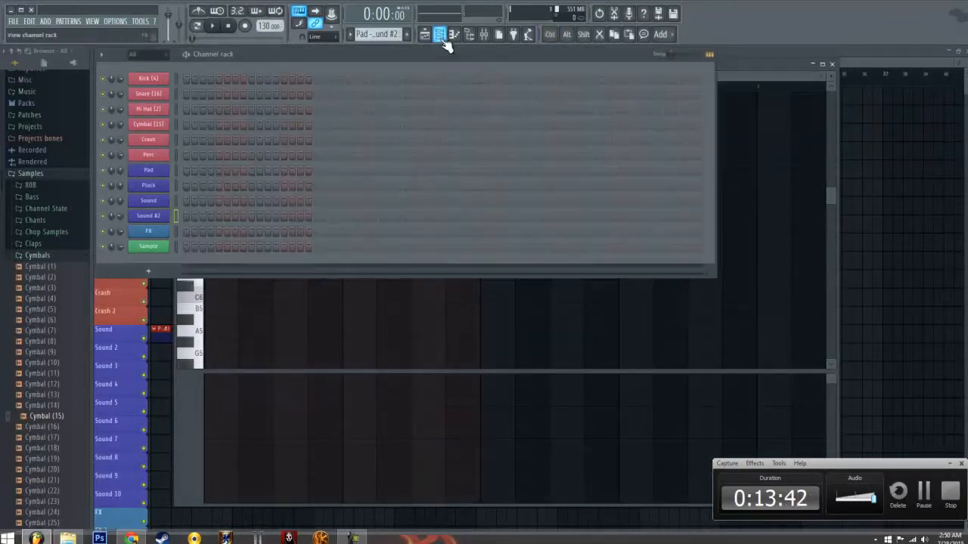
{"action": "left_click", "coordinate": [147, 173]}
{"action": "right_click", "coordinate": [157, 172]}
{"action": "left_click", "coordinate": [190, 171]}
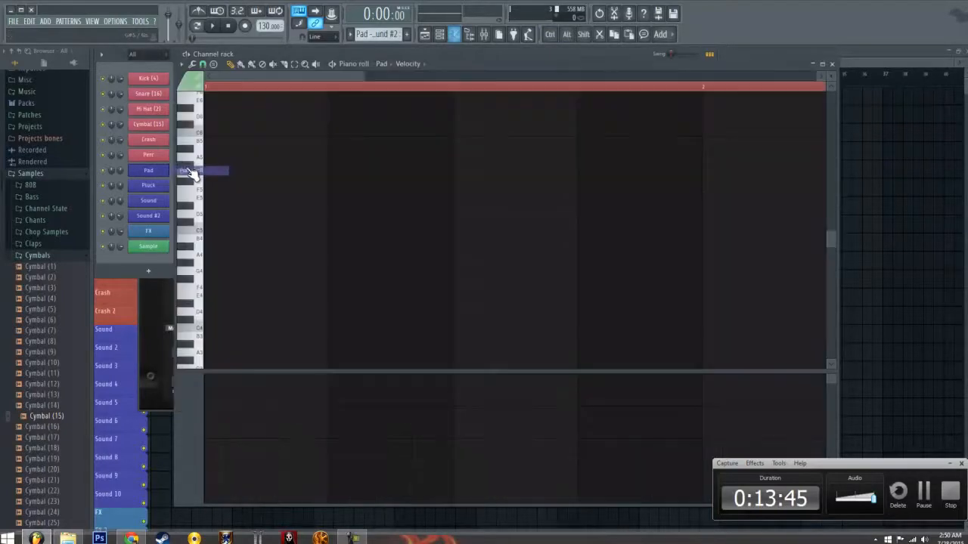
{"action": "key", "text": "ctrl+v"}
Play back the notes pasted into the Pad channel, close its piano roll, and return to the playlist
{"action": "key", "text": "space"}
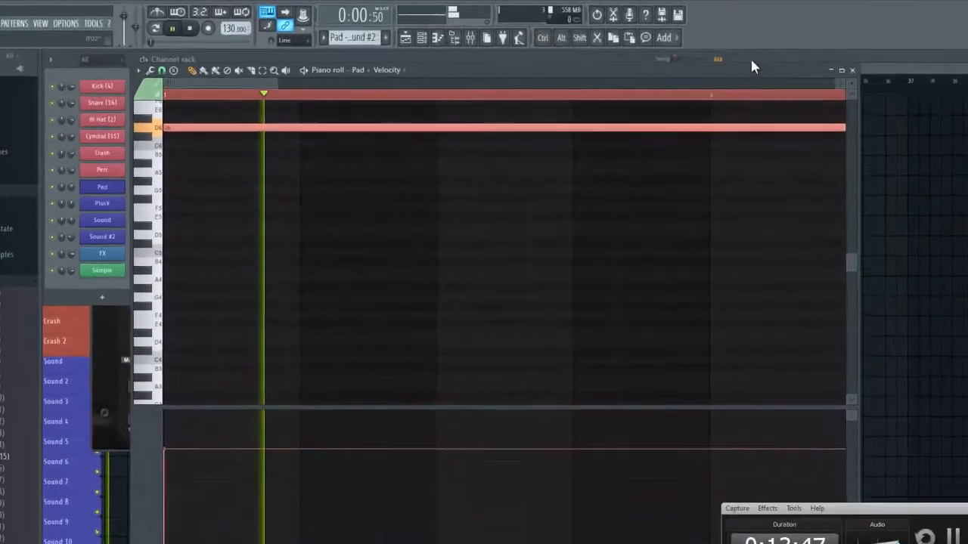
{"action": "left_click", "coordinate": [832, 64]}
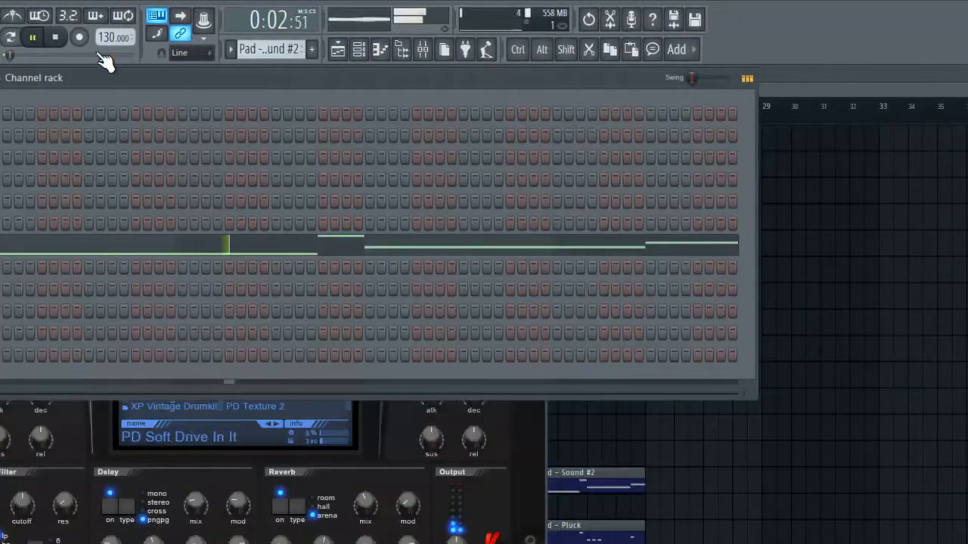
{"action": "left_click", "coordinate": [54, 36]}
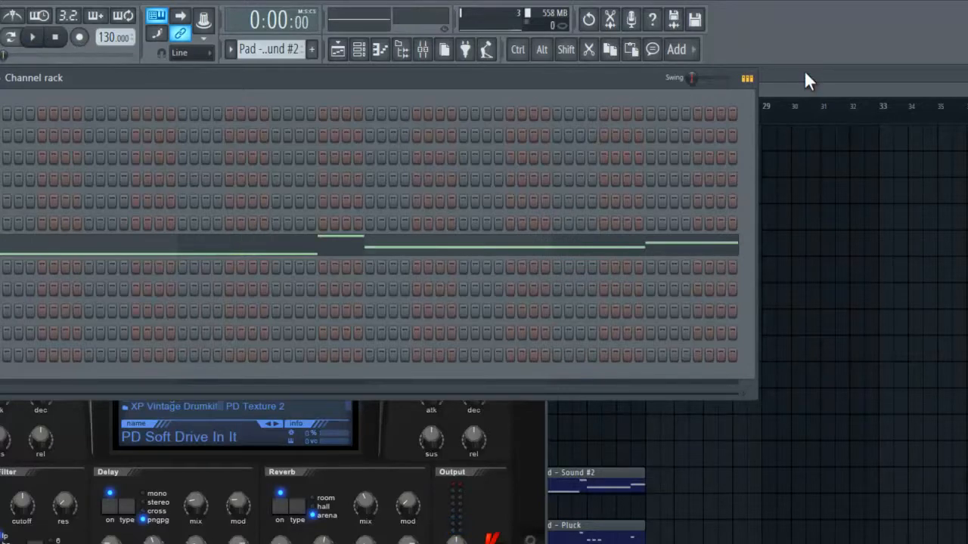
{"action": "left_click", "coordinate": [806, 81]}
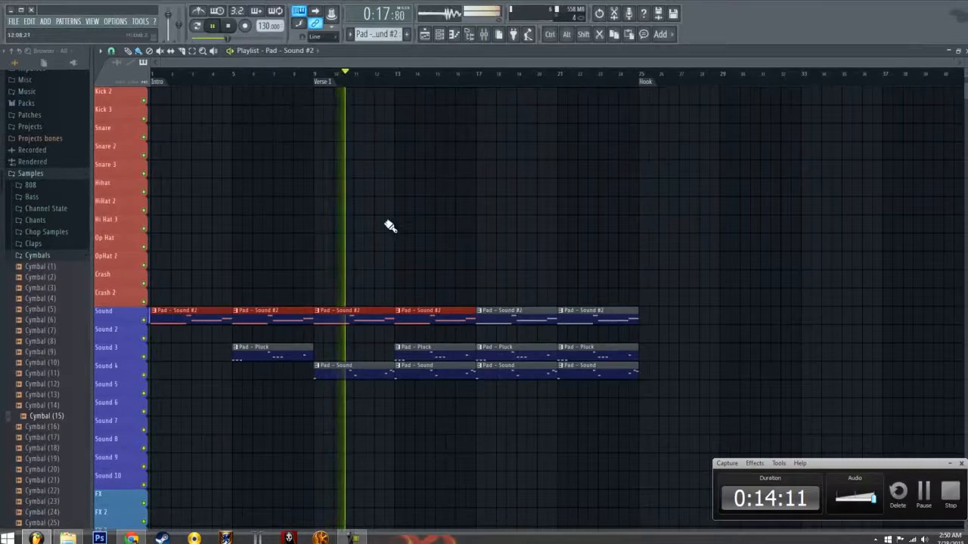
During song playback, delete the two Pad - Sound #2 clips between bars 9 and 17 on the Sound track, and replay from Verse 1
{"action": "right_click", "coordinate": [371, 318]}
{"action": "right_click", "coordinate": [408, 325]}
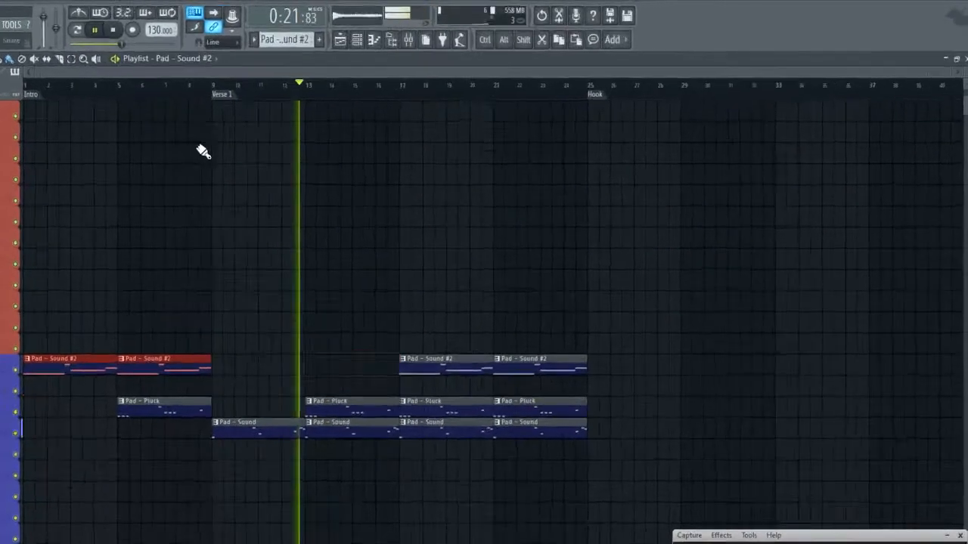
{"action": "left_click", "coordinate": [322, 77]}
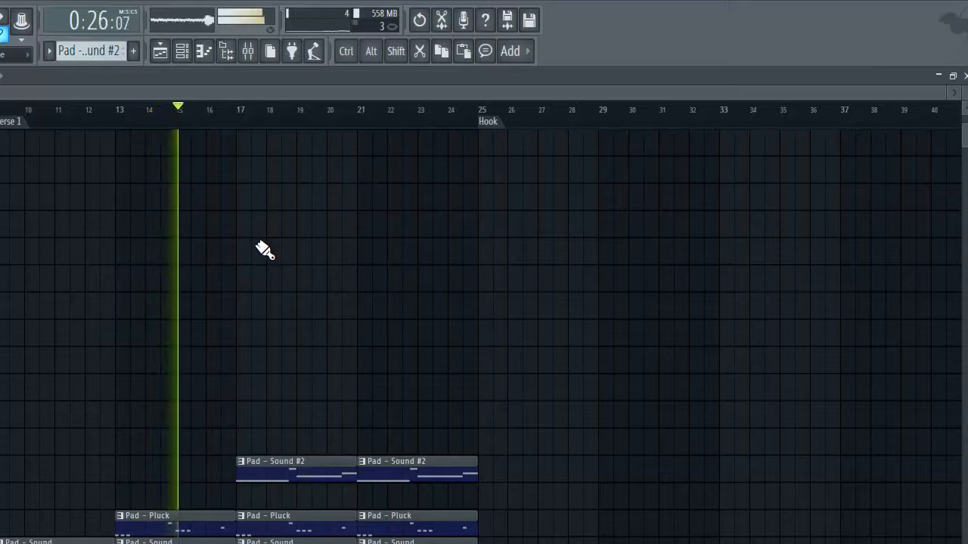
Shorten the second Drums clip to end half a bar before bar 17, and replay the transition from about bar 15
{"action": "scroll", "coordinate": [264, 250], "scroll_direction": "up", "scroll_amount": 1}
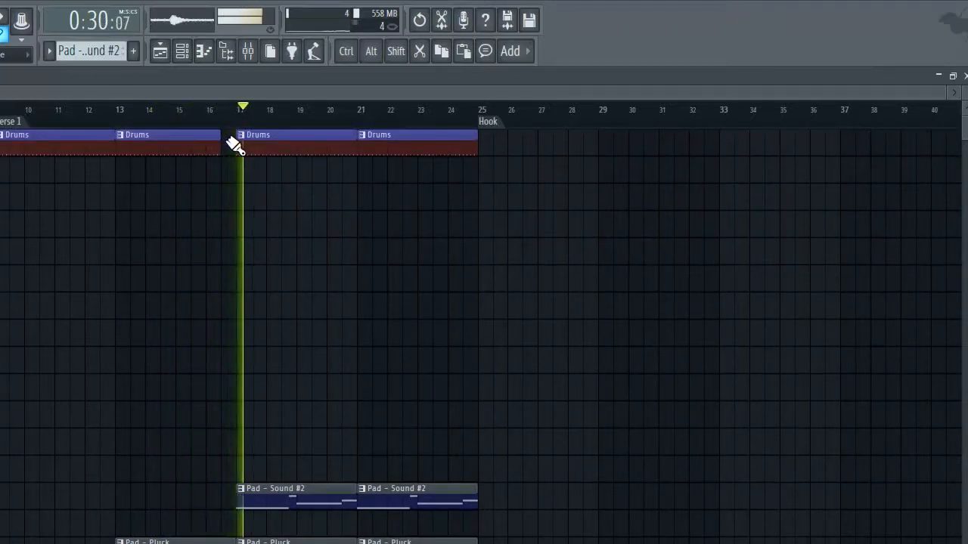
{"action": "left_click", "coordinate": [176, 110]}
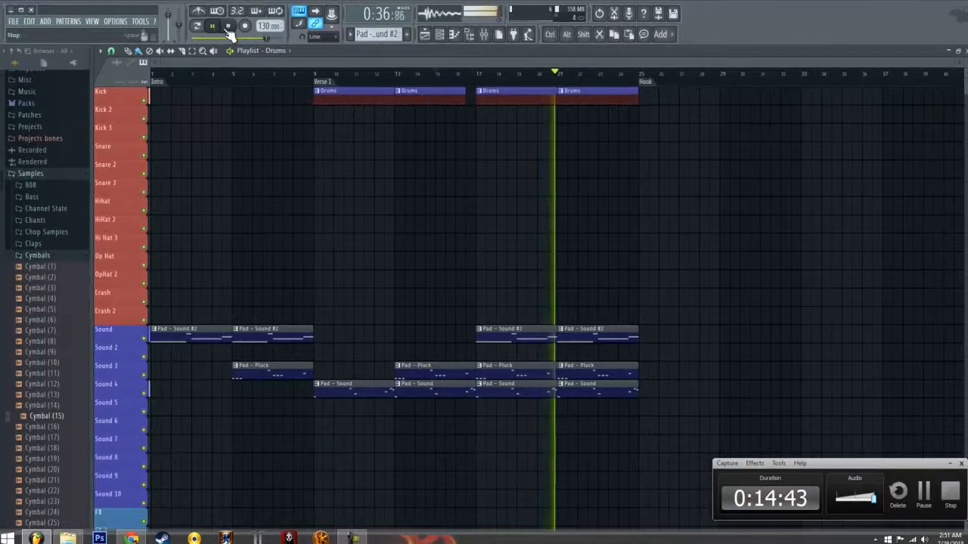
{"action": "left_click", "coordinate": [228, 26]}
Audition PD I Dont Know on the Pad channel's Nexus, switch playback to pattern mode, and load the PD Monstaaa Pad preset
{"action": "left_click", "coordinate": [948, 52]}
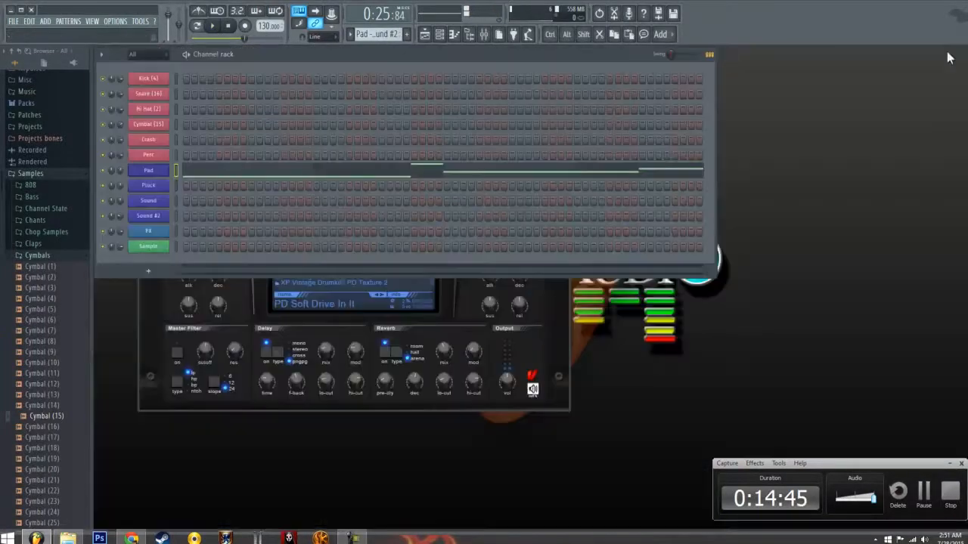
{"action": "left_click", "coordinate": [147, 184]}
{"action": "left_click", "coordinate": [147, 174]}
{"action": "left_click", "coordinate": [133, 174]}
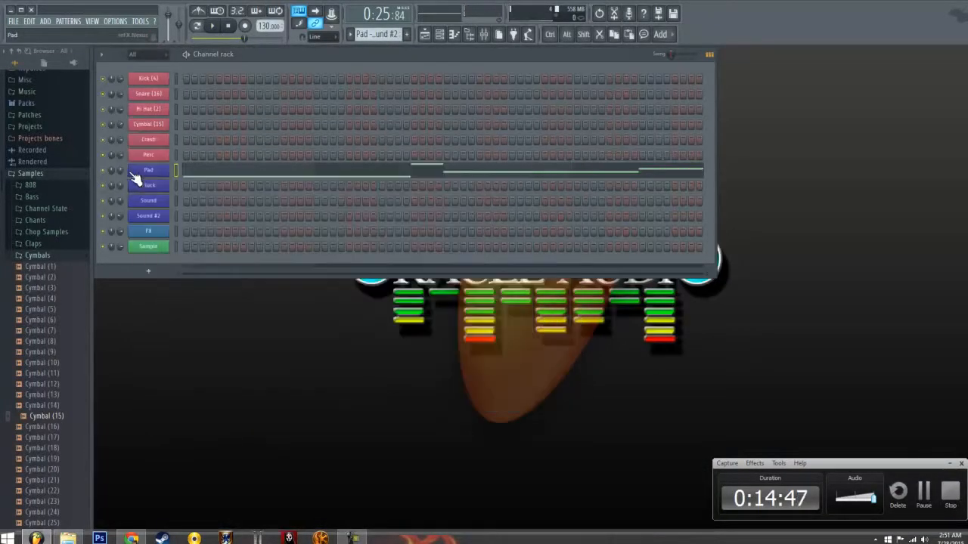
{"action": "left_click", "coordinate": [132, 174]}
{"action": "scroll", "coordinate": [400, 268], "scroll_direction": "up", "scroll_amount": 2}
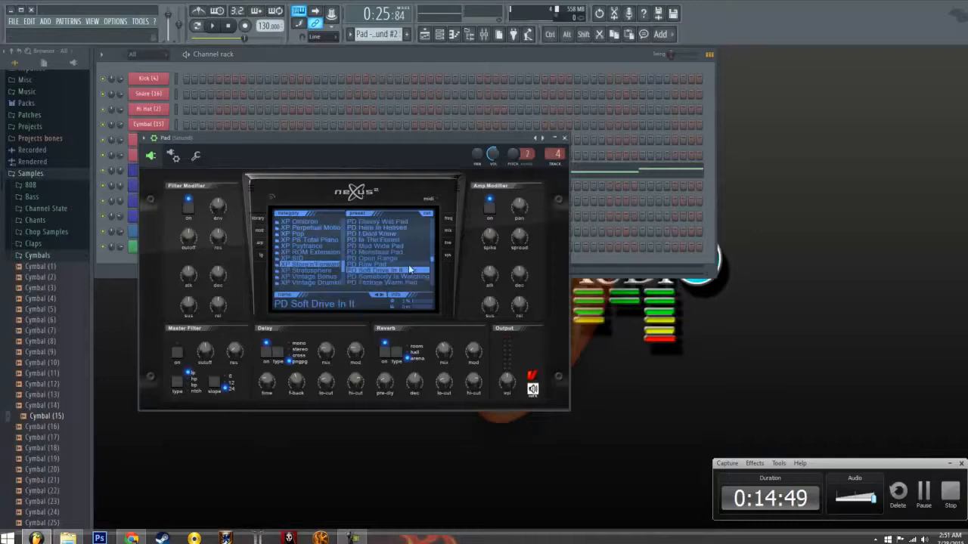
{"action": "left_click", "coordinate": [361, 235]}
{"action": "left_click", "coordinate": [219, 25]}
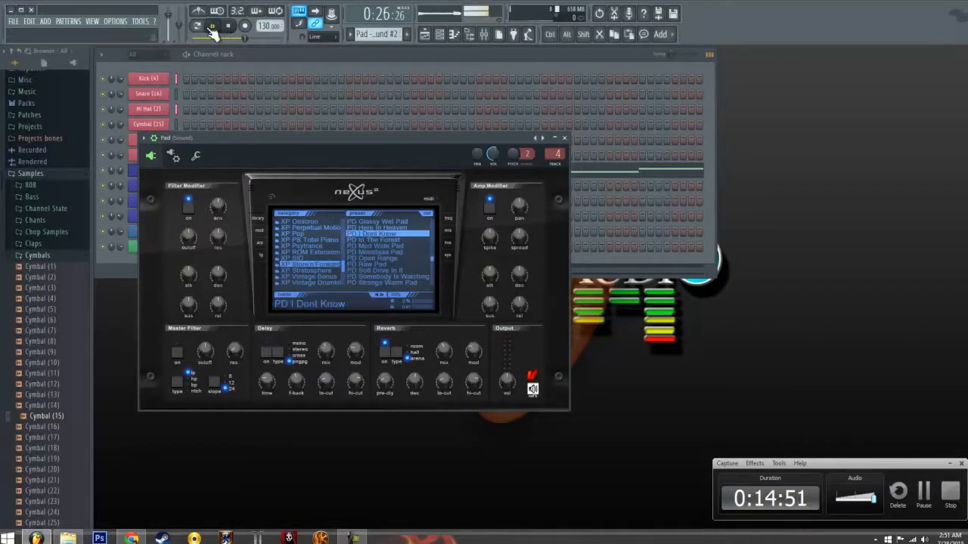
{"action": "left_click", "coordinate": [198, 27]}
{"action": "left_click", "coordinate": [369, 252]}
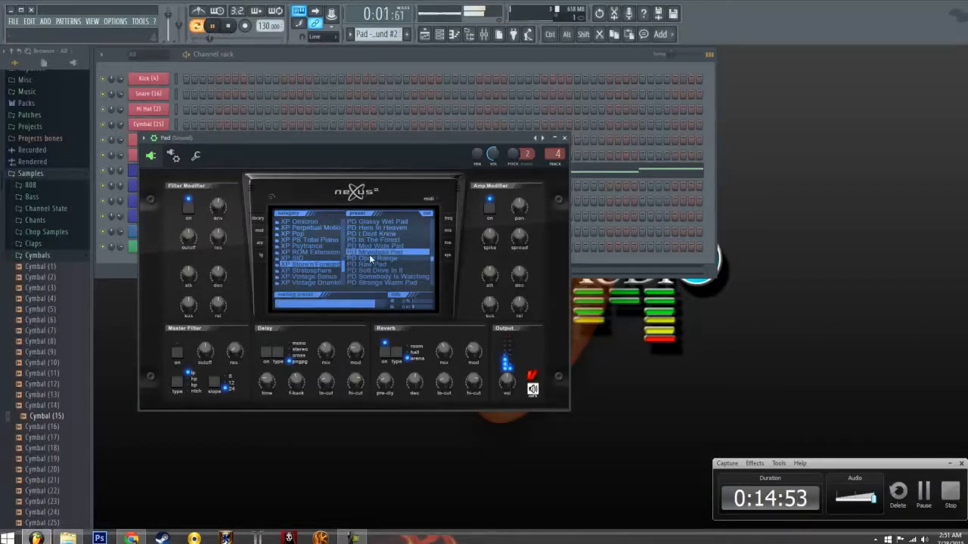
{"action": "scroll", "coordinate": [374, 263], "scroll_direction": "down", "scroll_amount": 4}
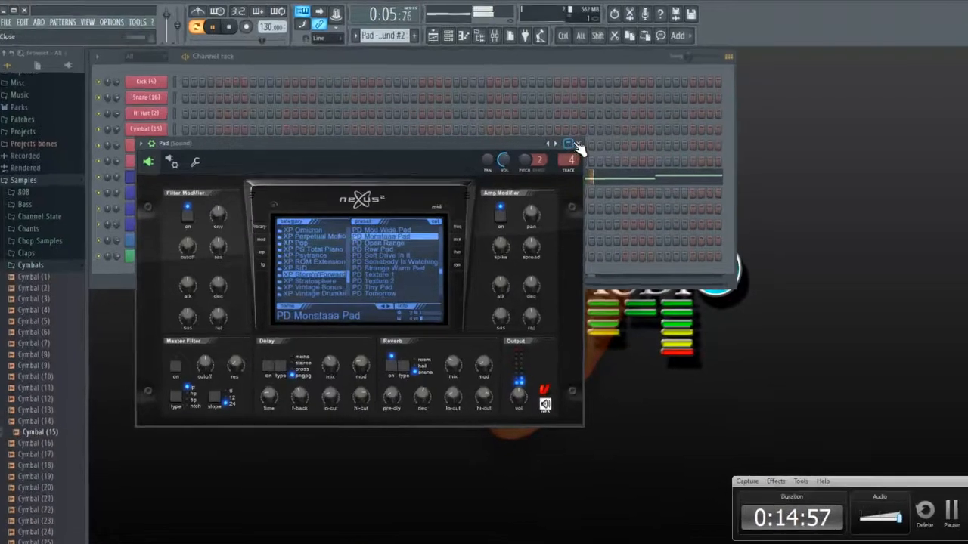
{"action": "left_click", "coordinate": [566, 137]}
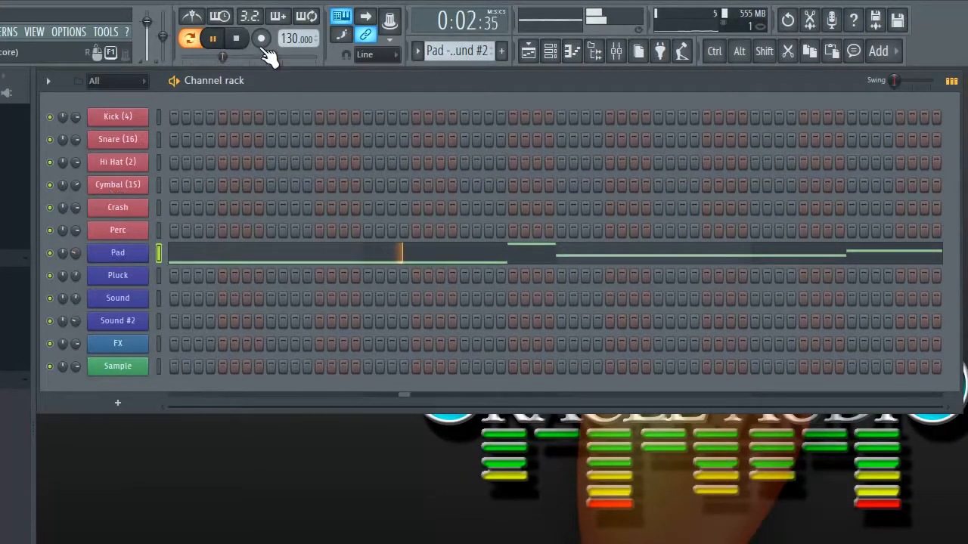
Stop the pattern, return to the playlist, and listen to the song from bar 16 through the drum break
{"action": "left_click", "coordinate": [236, 38]}
{"action": "left_click", "coordinate": [525, 57]}
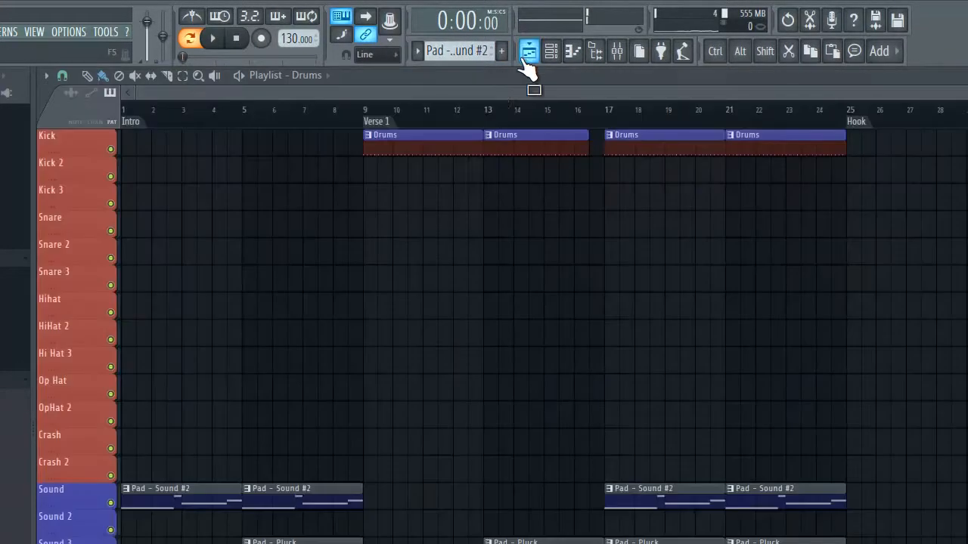
{"action": "left_click", "coordinate": [589, 111]}
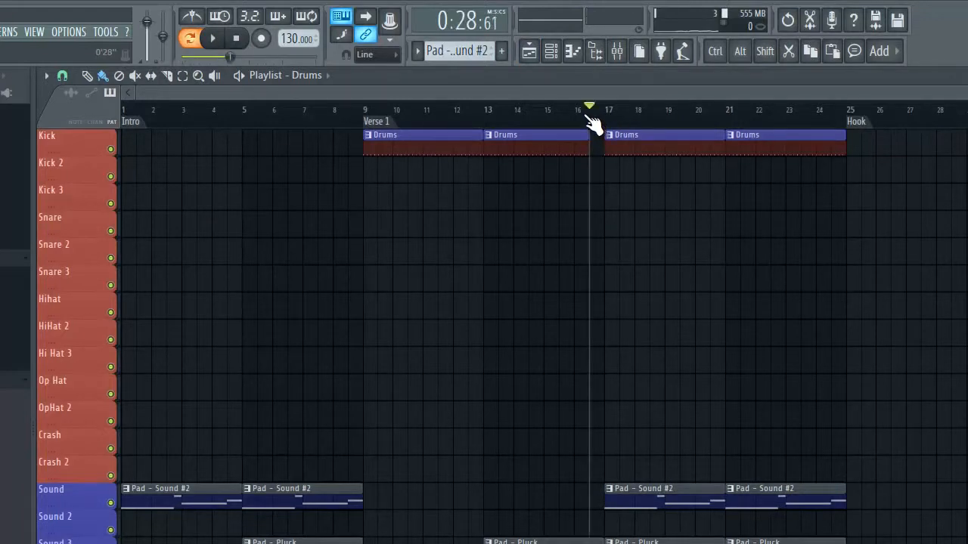
{"action": "left_click", "coordinate": [575, 110]}
{"action": "key", "text": "space"}
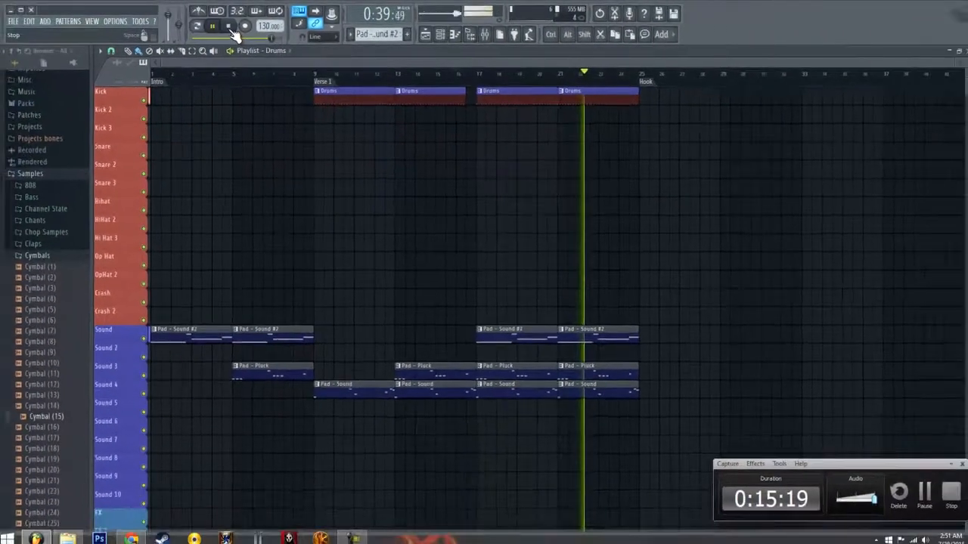
{"action": "left_click", "coordinate": [229, 26]}
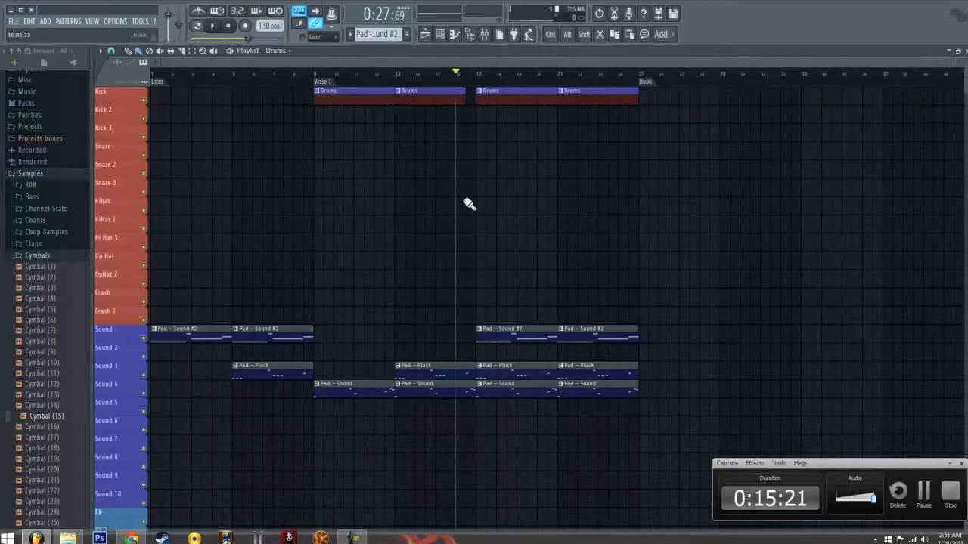
Find 3x Osc in the ORACLES SOUNDS samples folder and load it onto the Sound #2 channel in the channel rack
{"action": "left_click", "coordinate": [966, 52]}
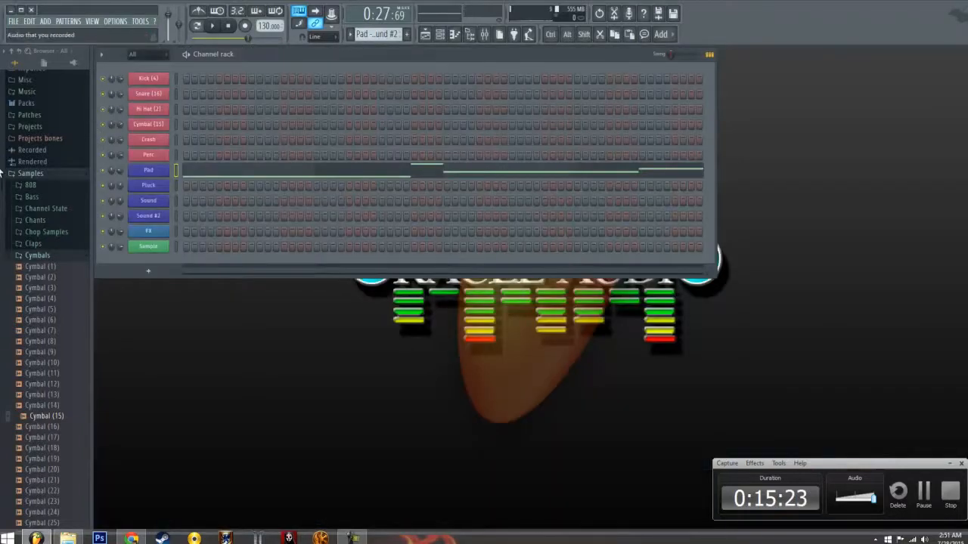
{"action": "scroll", "coordinate": [84, 219], "scroll_direction": "up", "scroll_amount": 4}
{"action": "scroll", "coordinate": [83, 219], "scroll_direction": "down", "scroll_amount": 9}
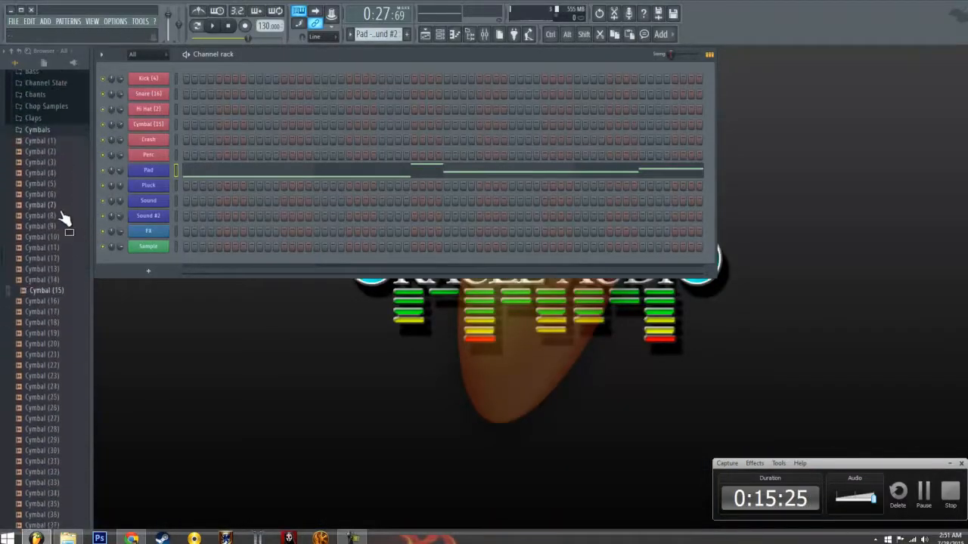
{"action": "left_click", "coordinate": [48, 109]}
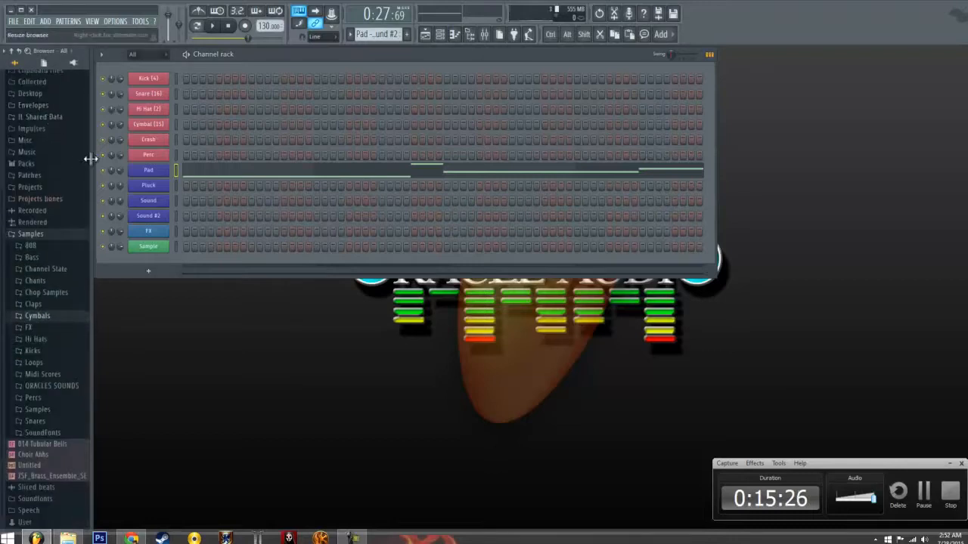
{"action": "left_click", "coordinate": [78, 393]}
{"action": "scroll", "coordinate": [78, 353], "scroll_direction": "down", "scroll_amount": 5}
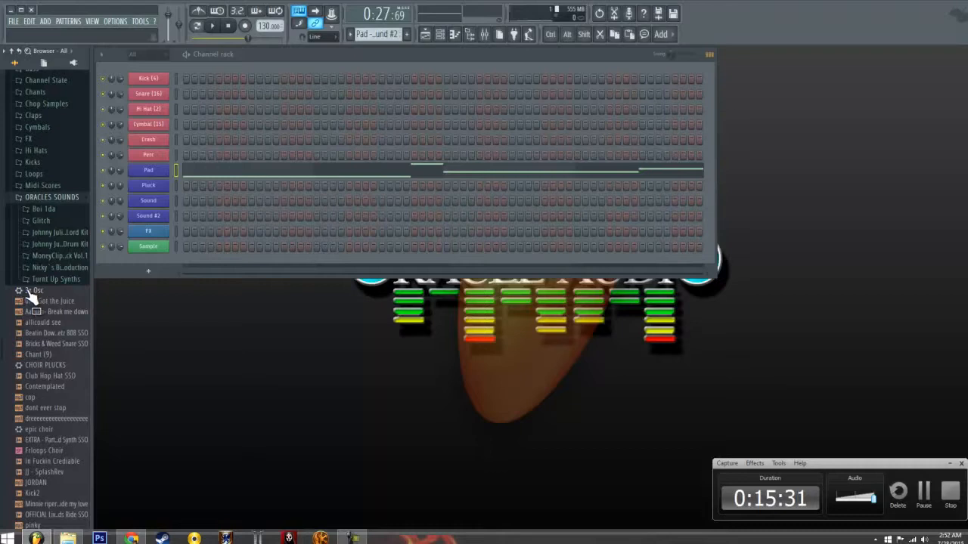
{"action": "left_click_drag", "start_coordinate": [106, 253], "coordinate": [140, 221]}
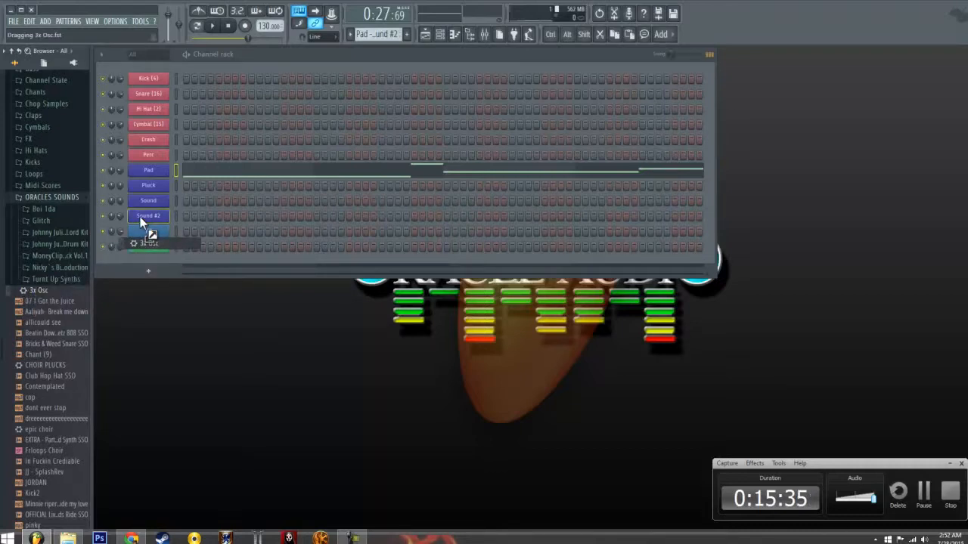
{"action": "left_click_drag", "start_coordinate": [140, 216], "coordinate": [140, 216]}
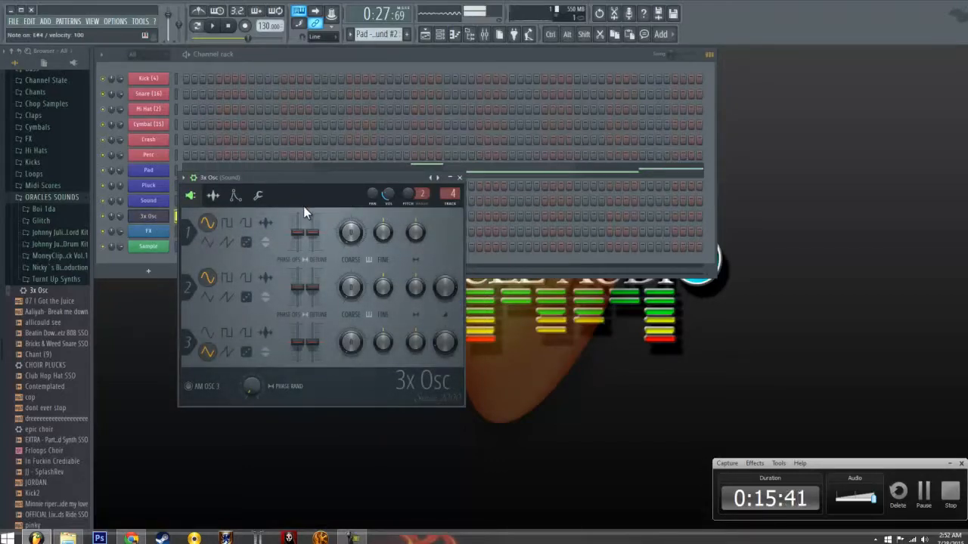
Play a few test notes on the 3x Osc channel to hear its default sound
{"action": "key", "text": "j"}
{"action": "key", "text": "m"}
{"action": "key", "text": "b"}
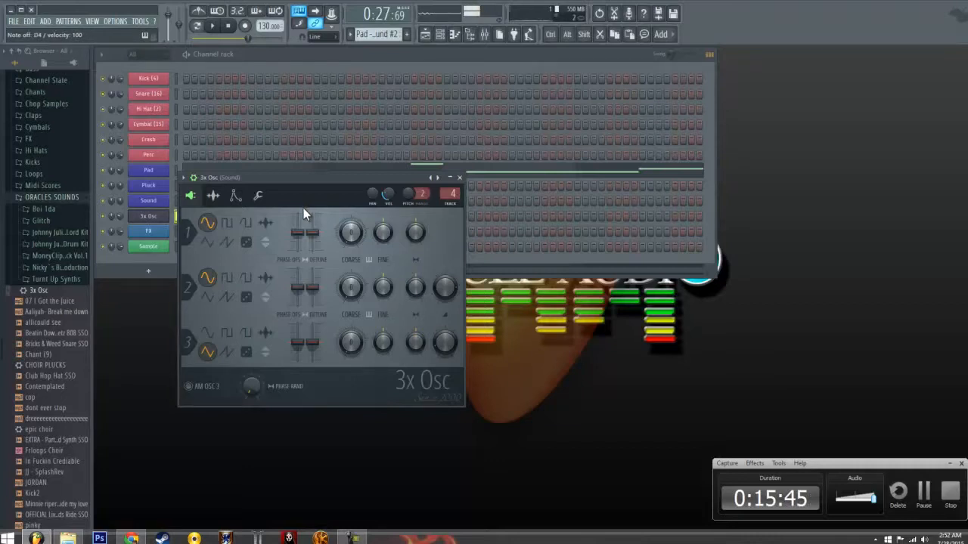
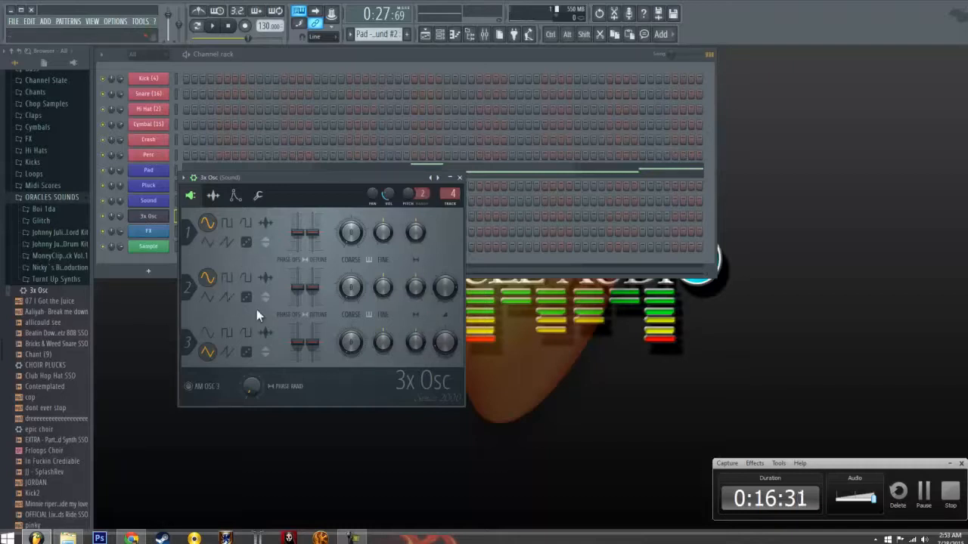
{"action": "key", "text": "c"}
{"action": "key", "text": "b"}
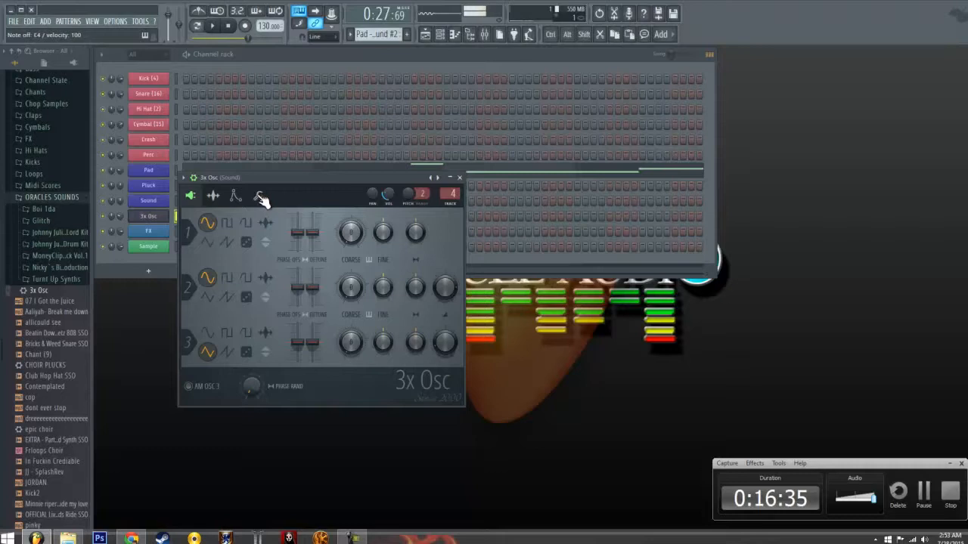
Turn on Porta and Mono for the 3x Osc, set its maximum polyphony to 32, and play test notes with the glide
{"action": "left_click", "coordinate": [260, 198]}
{"action": "key", "text": "v"}
{"action": "key", "text": "c"}
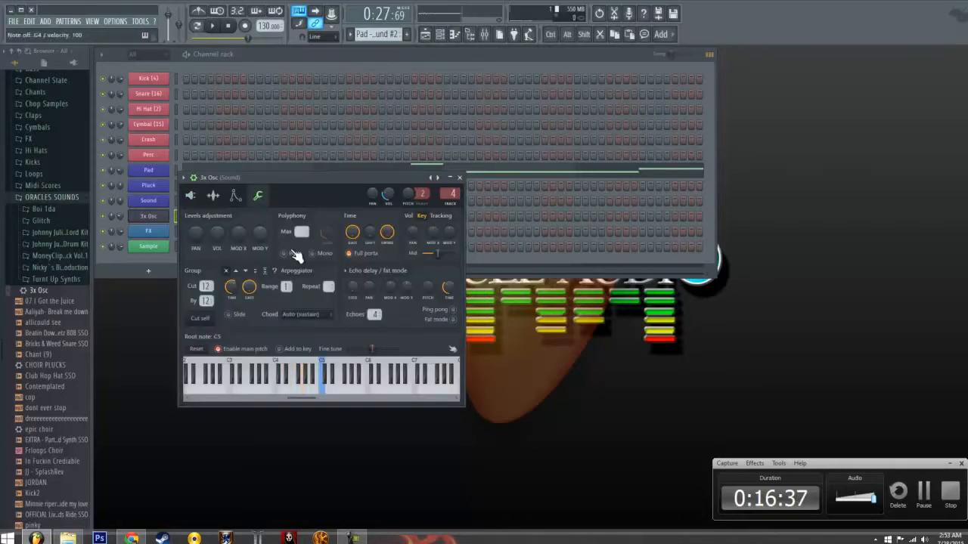
{"action": "key", "text": "q"}
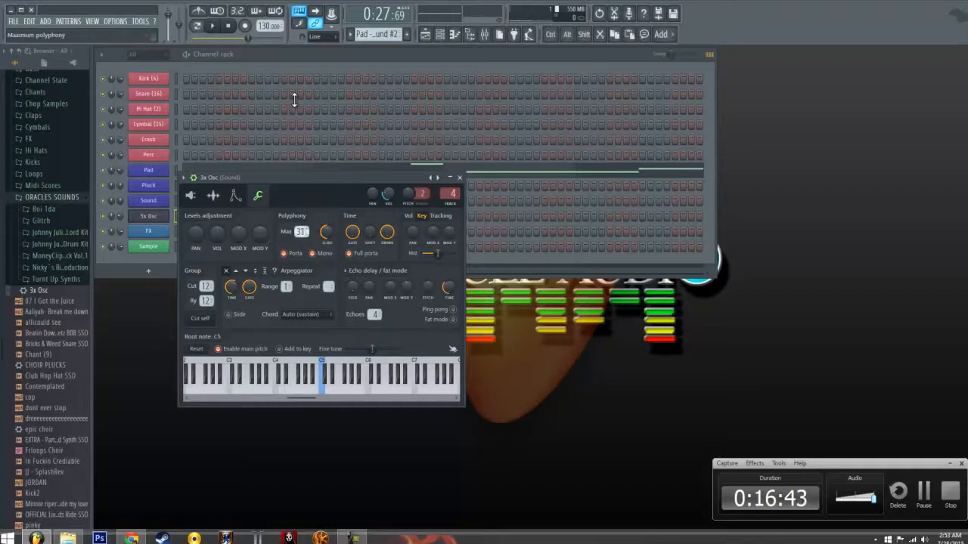
{"action": "left_click_drag", "start_coordinate": [294, 100], "coordinate": [295, 95]}
{"action": "key", "text": "c"}
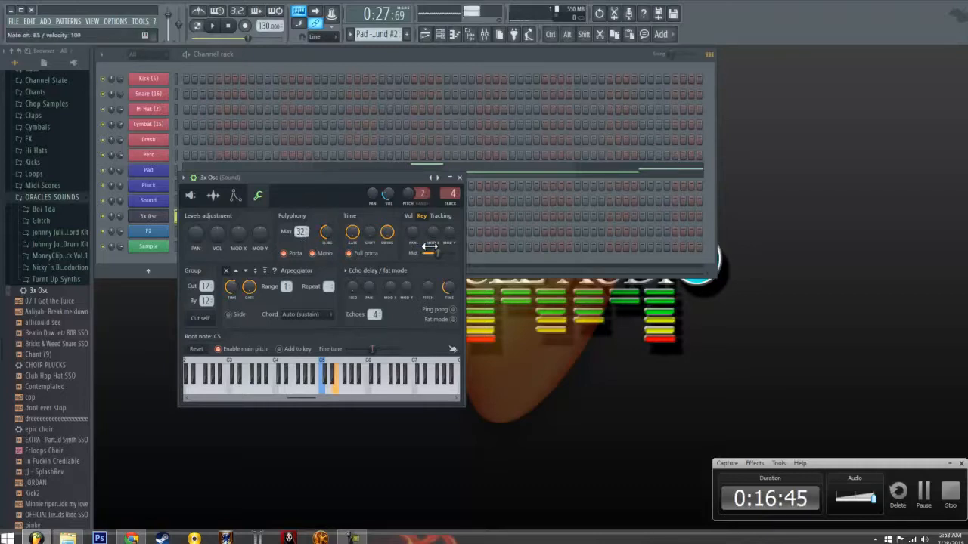
{"action": "key", "text": "comma"}
{"action": "key", "text": "n"}
{"action": "key", "text": "b"}
{"action": "key", "text": "comma"}
{"action": "key", "text": "n"}
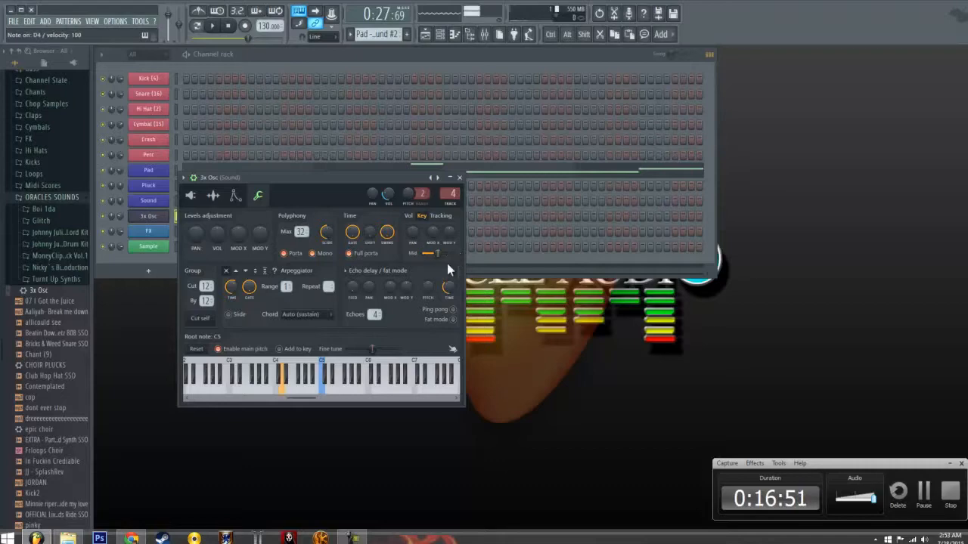
{"action": "key", "text": "x"}
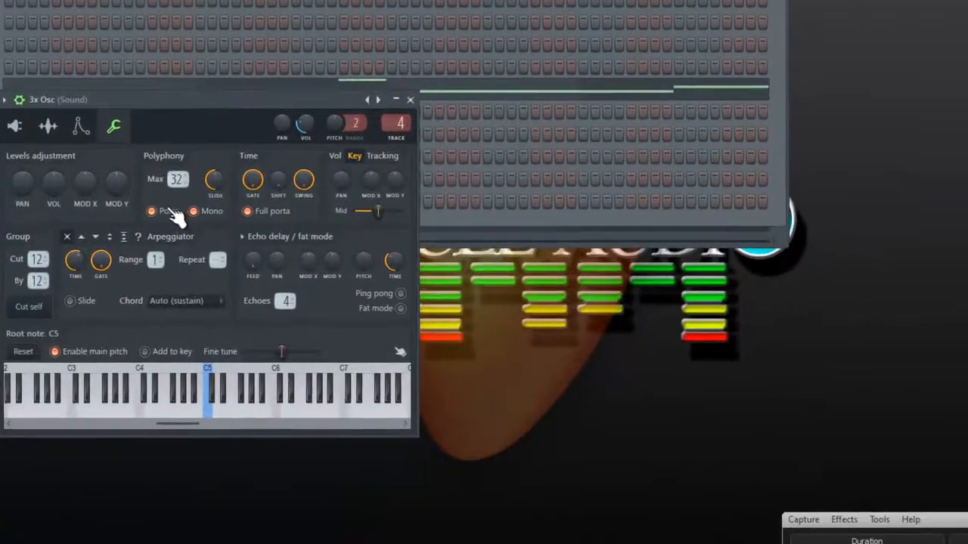
Turn off Porta and Mono on the 3x Osc and clear its maximum polyphony value
{"action": "left_click", "coordinate": [170, 210]}
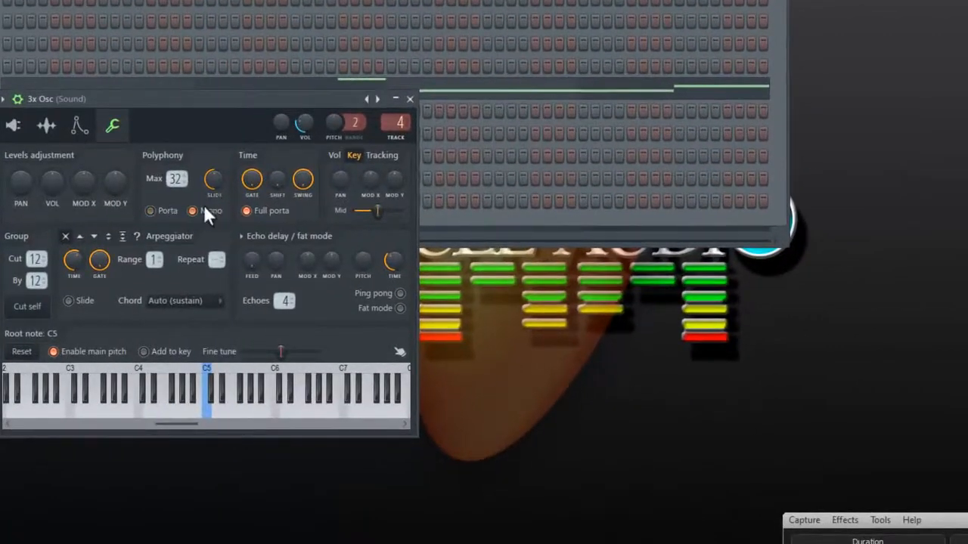
{"action": "left_click", "coordinate": [204, 208]}
{"action": "left_click_drag", "start_coordinate": [178, 180], "coordinate": [261, 455]}
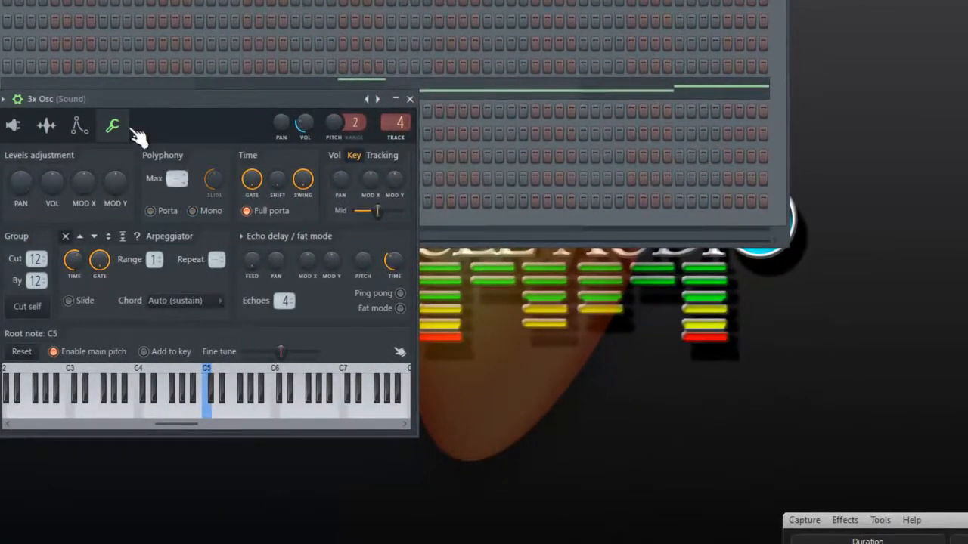
Enable the 3x Osc volume envelope with hold at maximum and attack, decay, sustain and release at zero
{"action": "left_click", "coordinate": [80, 127]}
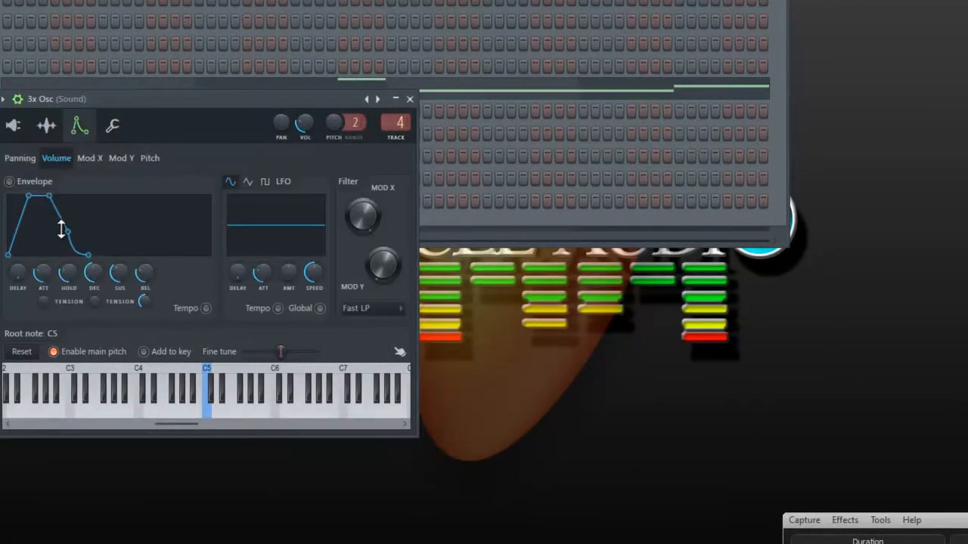
{"action": "left_click", "coordinate": [9, 182]}
{"action": "left_click_drag", "start_coordinate": [46, 269], "coordinate": [58, 385]}
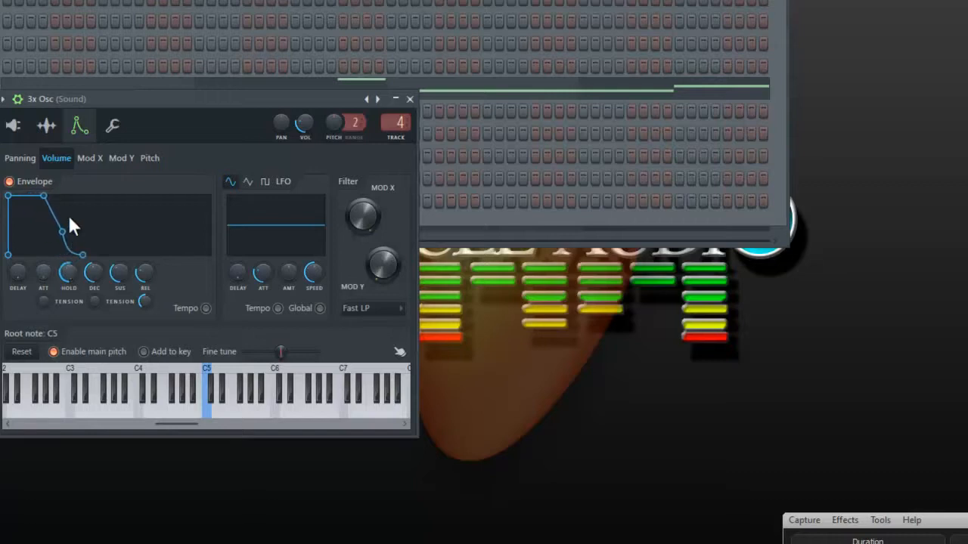
{"action": "left_click_drag", "start_coordinate": [68, 217], "coordinate": [71, 211]}
{"action": "left_click_drag", "start_coordinate": [75, 272], "coordinate": [73, 197]}
{"action": "left_click_drag", "start_coordinate": [96, 267], "coordinate": [118, 431]}
{"action": "left_click_drag", "start_coordinate": [144, 274], "coordinate": [145, 364]}
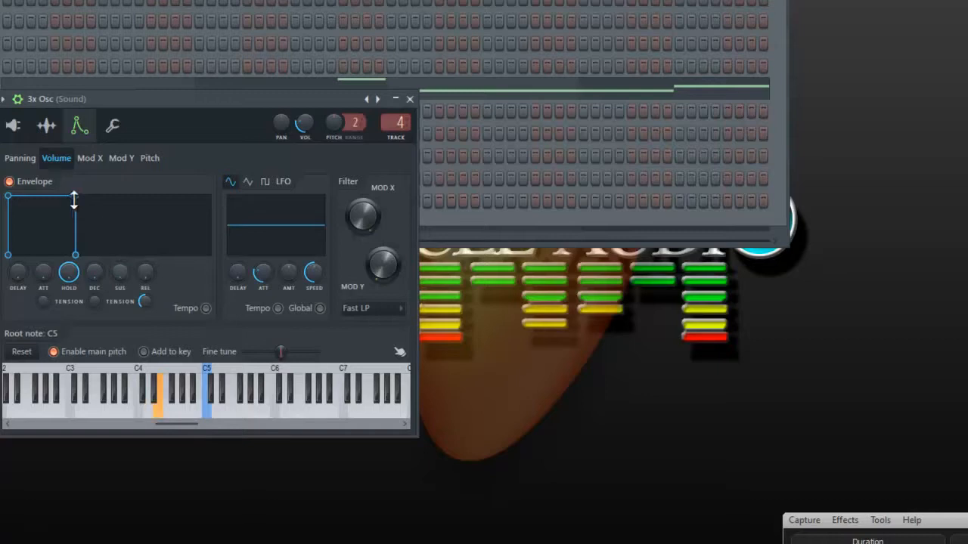
Try shorter hold and various decay, sustain and release amounts on the 3x Osc volume envelope while playing test notes
{"action": "left_click_drag", "start_coordinate": [72, 277], "coordinate": [72, 362]}
{"action": "left_click_drag", "start_coordinate": [91, 274], "coordinate": [105, 191]}
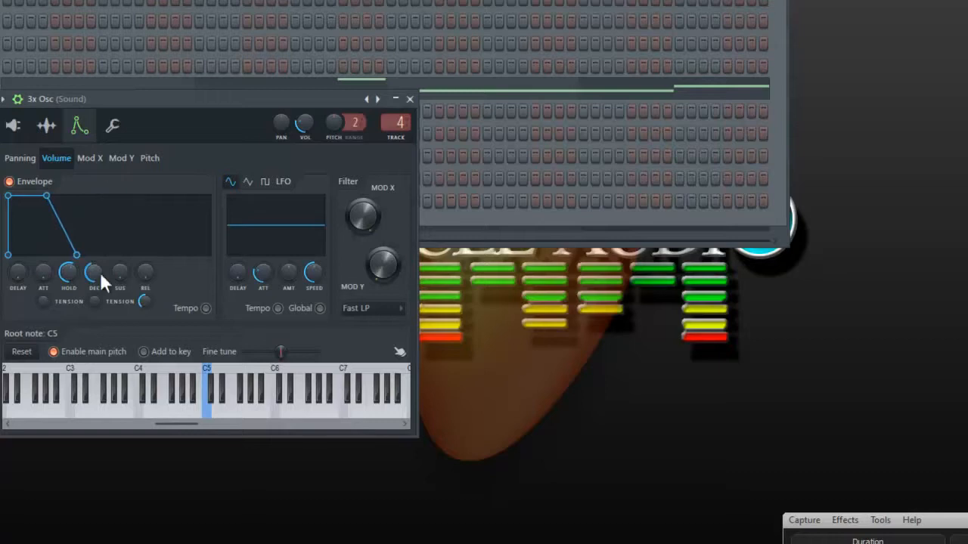
{"action": "left_click_drag", "start_coordinate": [115, 274], "coordinate": [114, 188]}
{"action": "left_click_drag", "start_coordinate": [142, 287], "coordinate": [148, 205]}
{"action": "left_click_drag", "start_coordinate": [111, 272], "coordinate": [72, 314]}
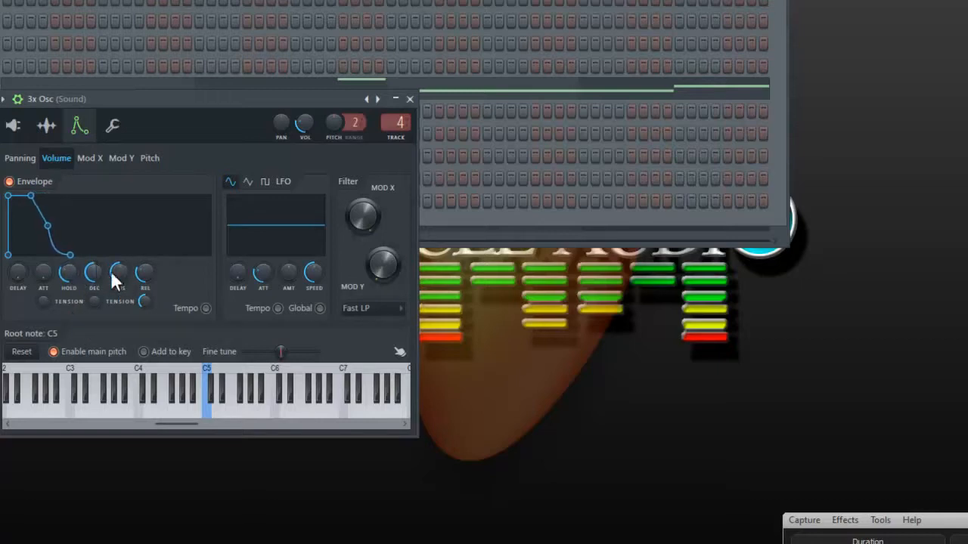
{"action": "left_click_drag", "start_coordinate": [141, 276], "coordinate": [140, 229]}
{"action": "left_click_drag", "start_coordinate": [124, 281], "coordinate": [121, 310]}
{"action": "mouse_move", "coordinate": [144, 273]}
{"action": "left_mouse_down"}
{"action": "mouse_move", "coordinate": [146, 341]}
{"action": "mouse_move", "coordinate": [143, 275]}
{"action": "left_mouse_up"}
{"action": "left_click_drag", "start_coordinate": [115, 314], "coordinate": [144, 372]}
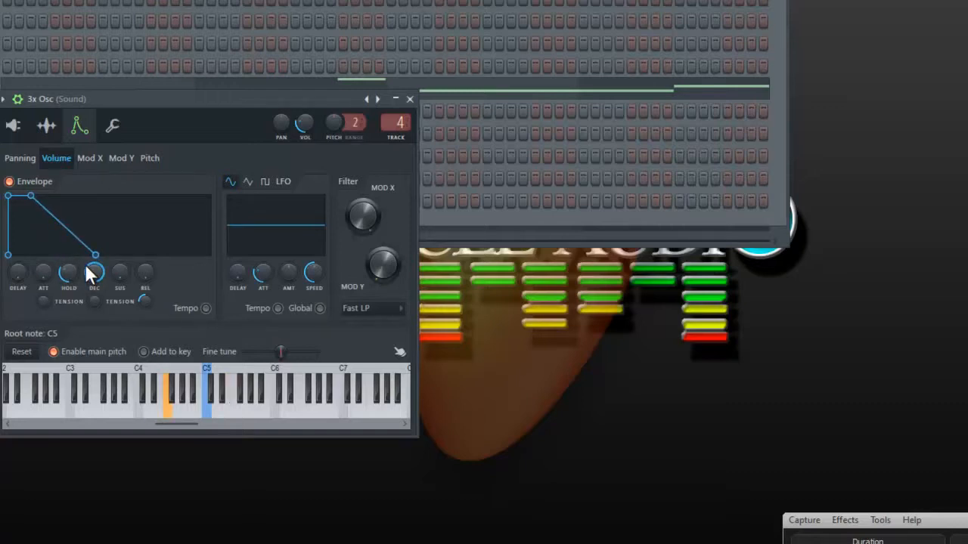
Return the volume envelope to maximum hold with decay, sustain and release at zero
{"action": "left_click_drag", "start_coordinate": [118, 271], "coordinate": [93, 490]}
{"action": "left_click_drag", "start_coordinate": [68, 270], "coordinate": [61, 20]}
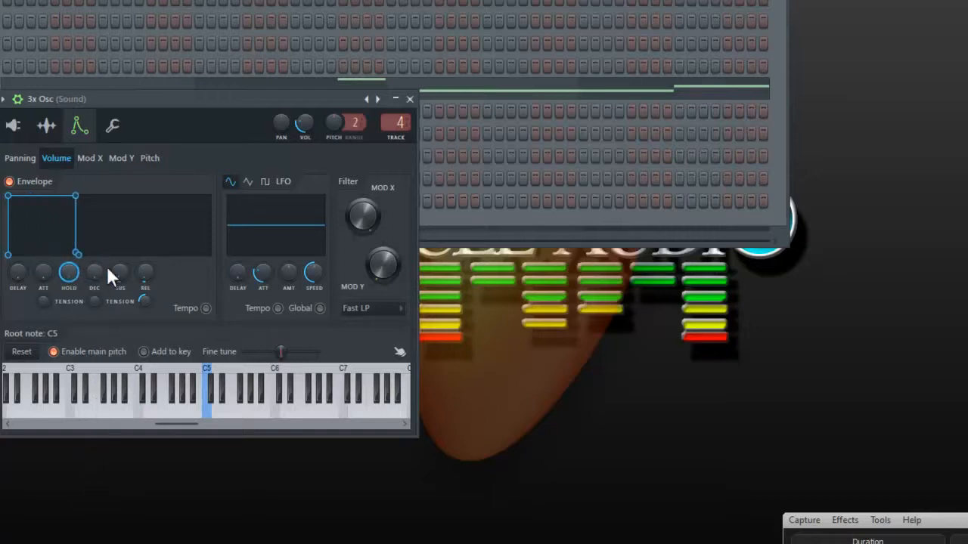
{"action": "left_click_drag", "start_coordinate": [126, 271], "coordinate": [133, 328]}
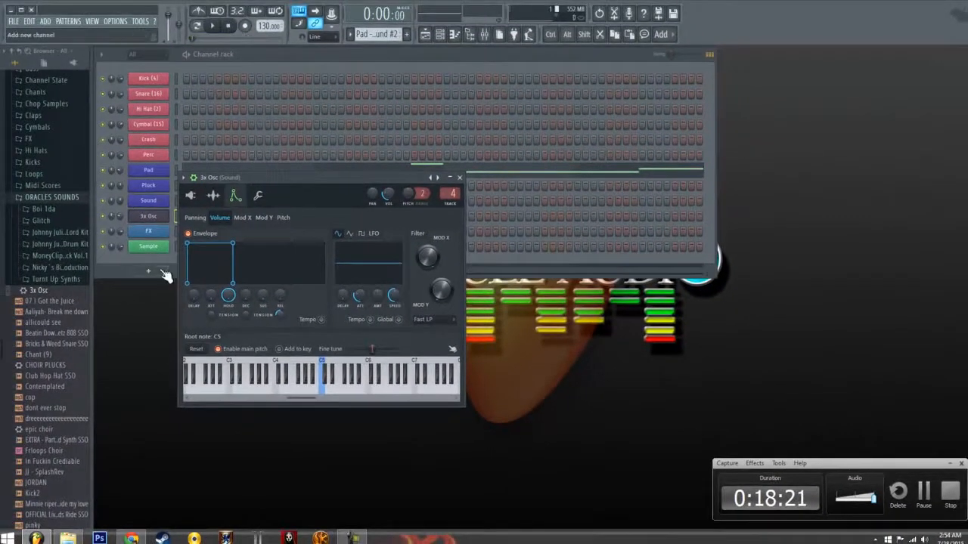
{"action": "left_click", "coordinate": [151, 216]}
{"action": "right_click", "coordinate": [159, 217]}
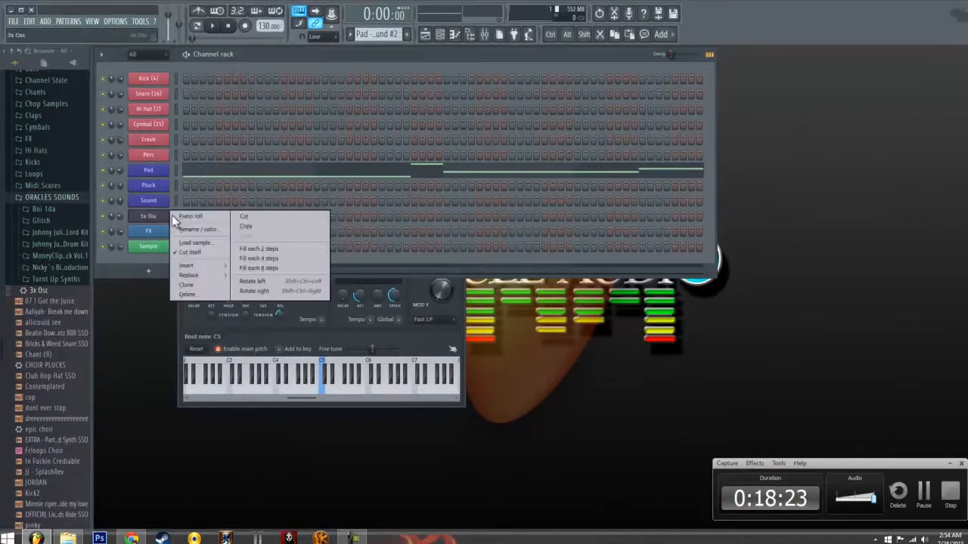
{"action": "left_click", "coordinate": [191, 219]}
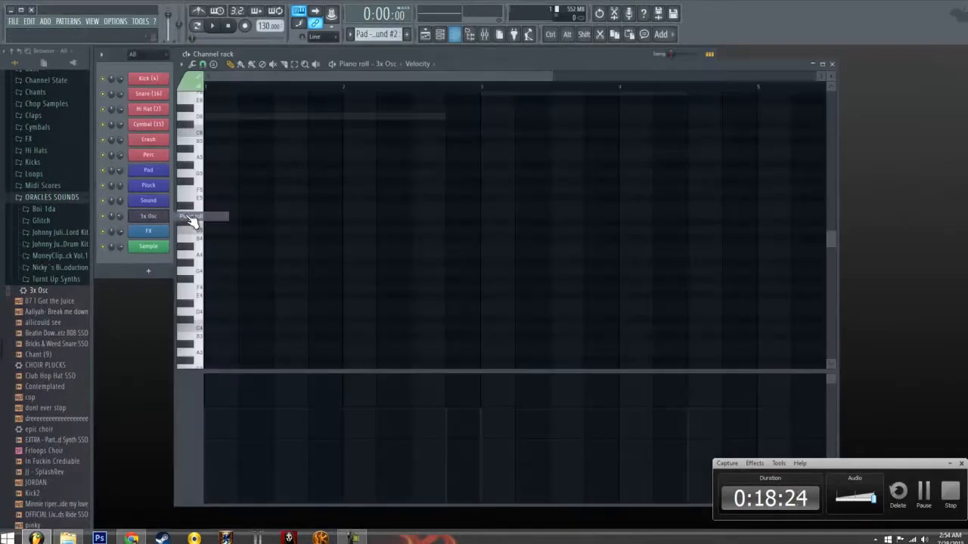
{"action": "left_click", "coordinate": [832, 64]}
Switch to the Drums pattern, open the Kick (4) channel's piano roll, and copy its notes
{"action": "scroll", "coordinate": [381, 35], "scroll_direction": "up", "scroll_amount": 2}
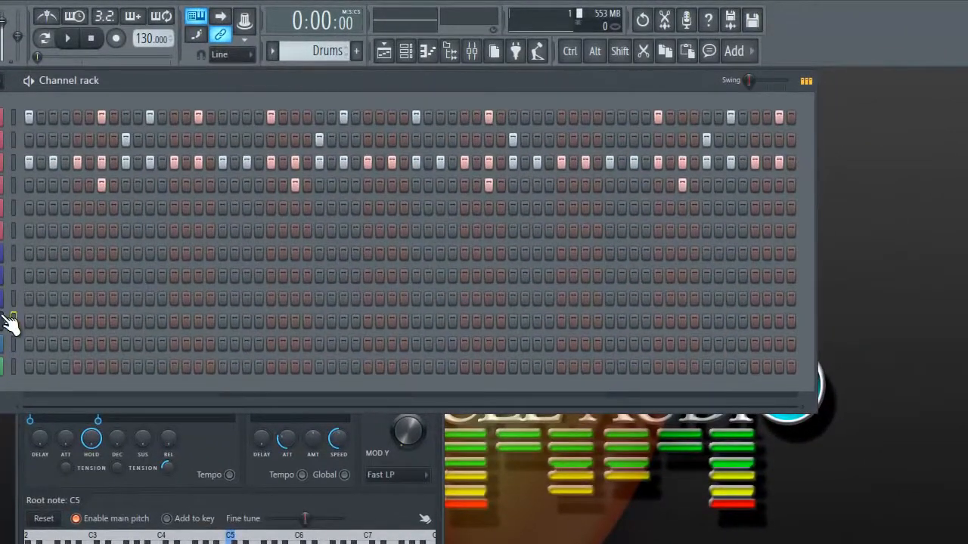
{"action": "right_click", "coordinate": [6, 130]}
{"action": "left_click", "coordinate": [32, 119]}
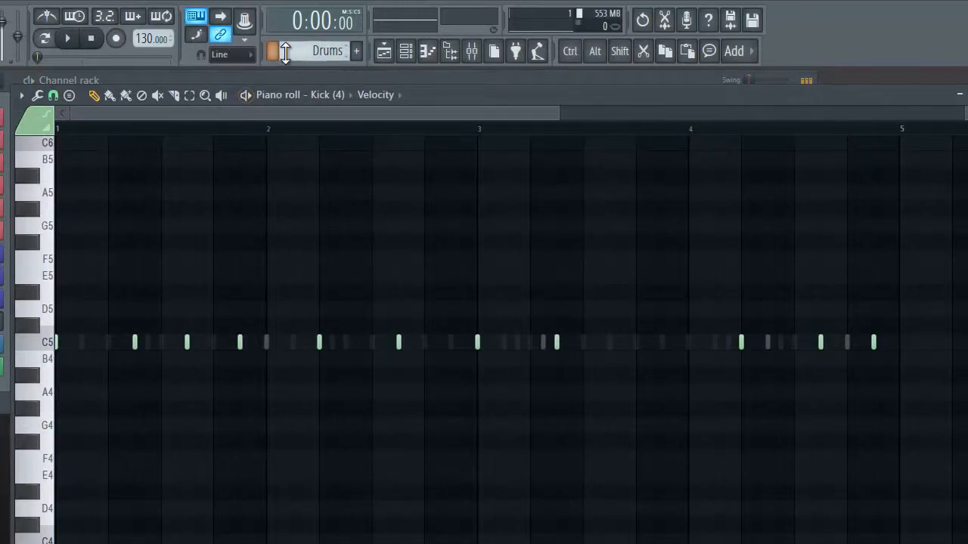
Create a new pattern named 8088
{"action": "left_click", "coordinate": [356, 52]}
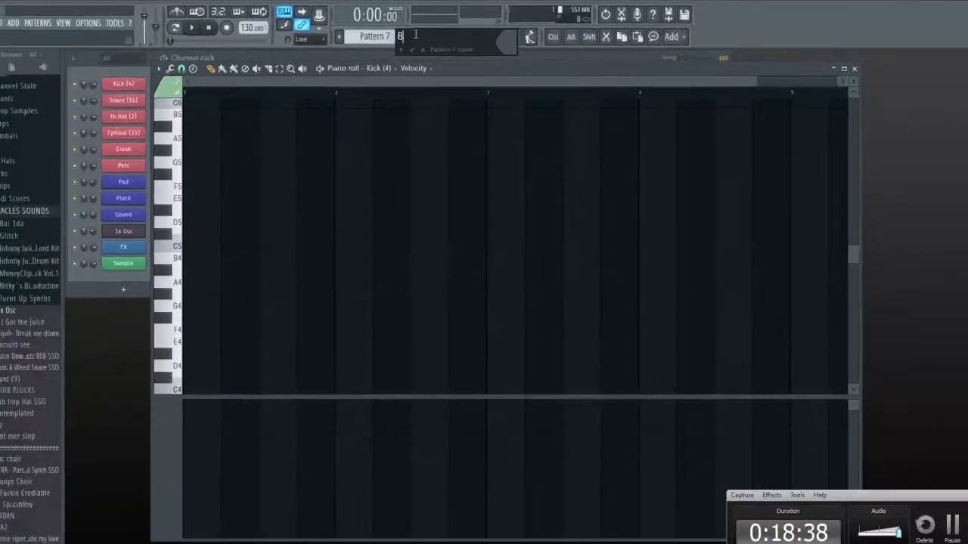
{"action": "type", "text": "808"}
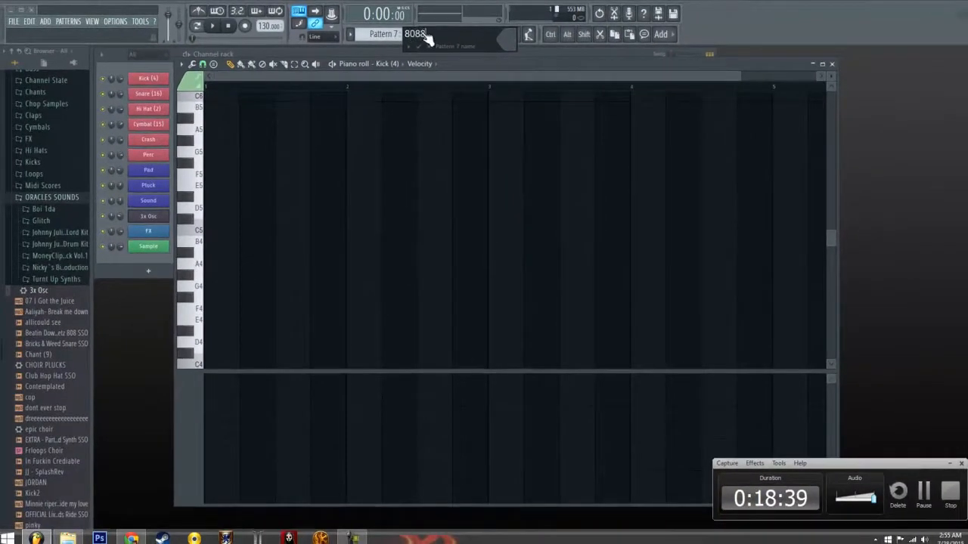
{"action": "key", "text": "Return"}
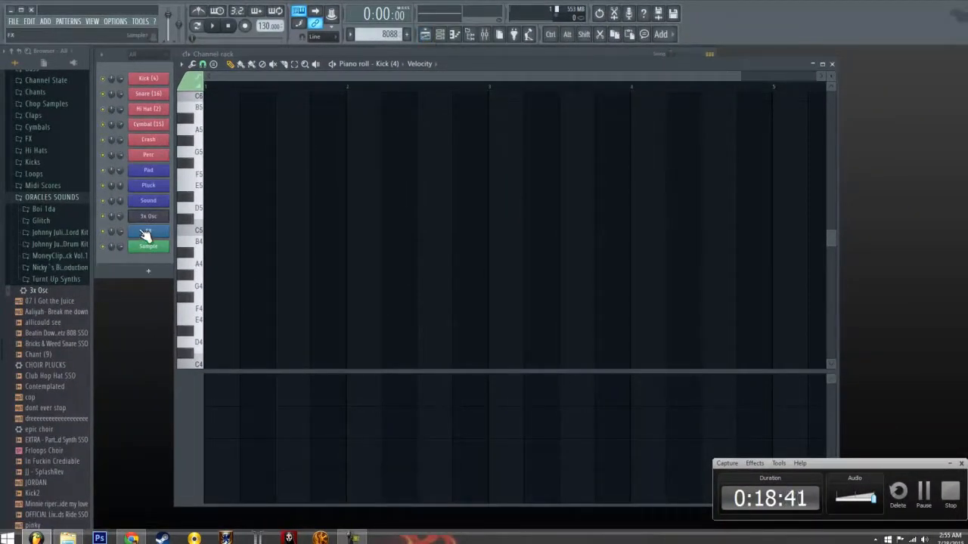
Paste the copied kick notes into the 3x Osc piano roll of the 8088 pattern
{"action": "right_click", "coordinate": [144, 217]}
{"action": "left_click", "coordinate": [182, 218]}
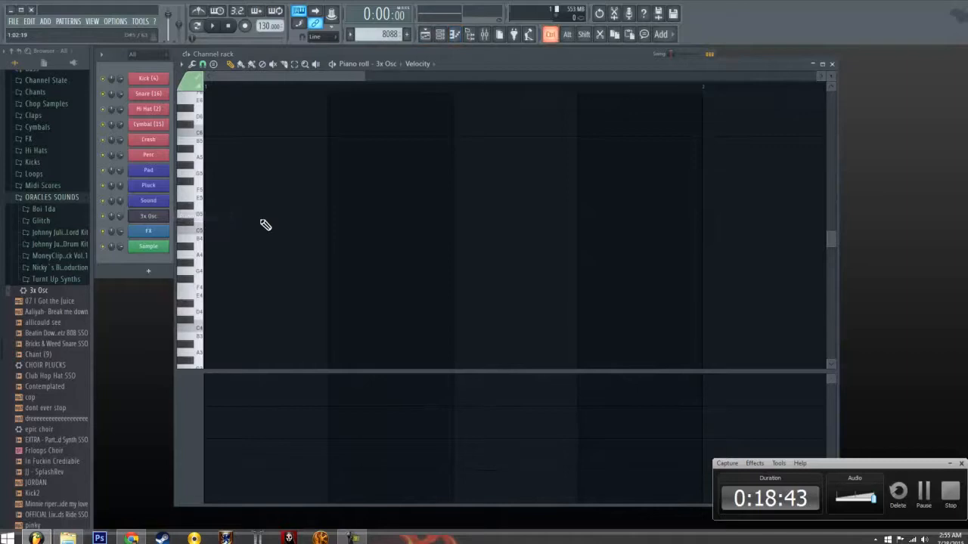
{"action": "key", "text": "ctrl+v"}
{"action": "scroll", "coordinate": [291, 208], "scroll_direction": "down", "scroll_amount": 3}
{"action": "scroll", "coordinate": [278, 208], "scroll_direction": "up", "scroll_amount": 3}
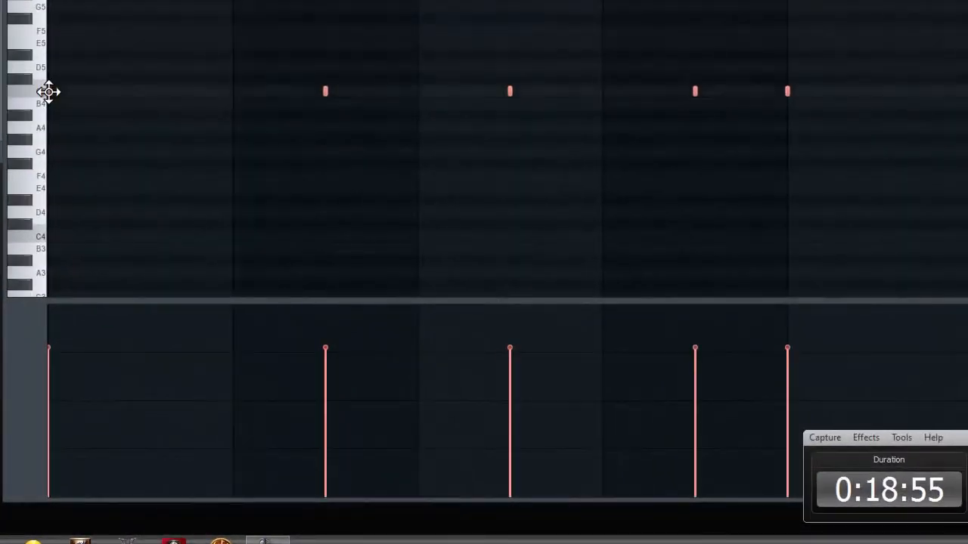
Undo a trial lengthening of the pasted notes, set the piano roll snap to Step, and resize the notes to one step
{"action": "mouse_move", "coordinate": [48, 92]}
{"action": "left_mouse_down"}
{"action": "mouse_move", "coordinate": [420, 97]}
{"action": "mouse_move", "coordinate": [318, 93]}
{"action": "left_mouse_up"}
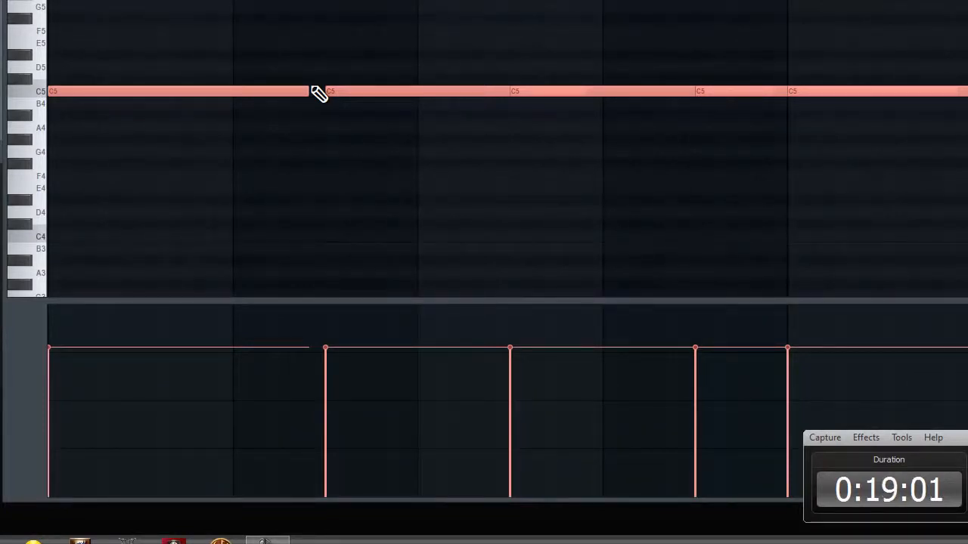
{"action": "key", "text": "ctrl+z"}
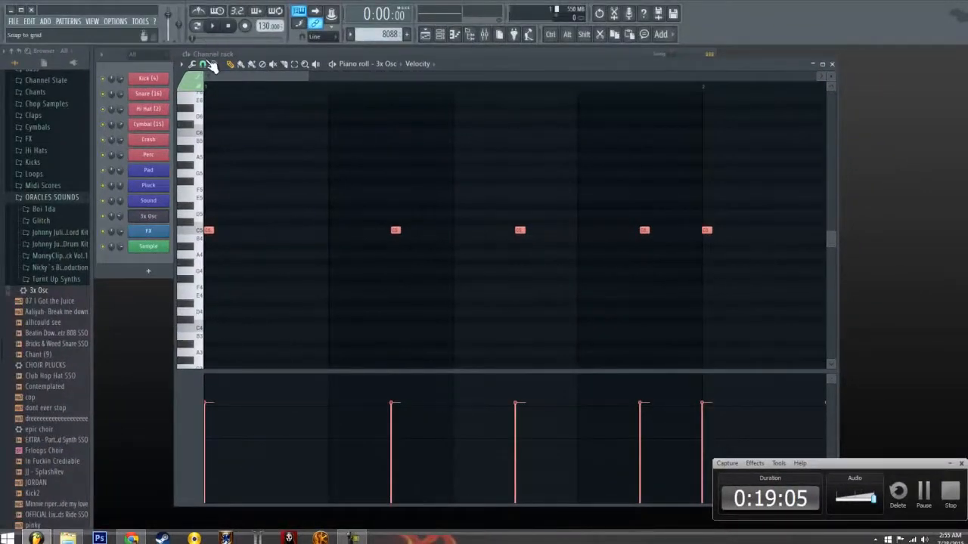
{"action": "left_click", "coordinate": [204, 65]}
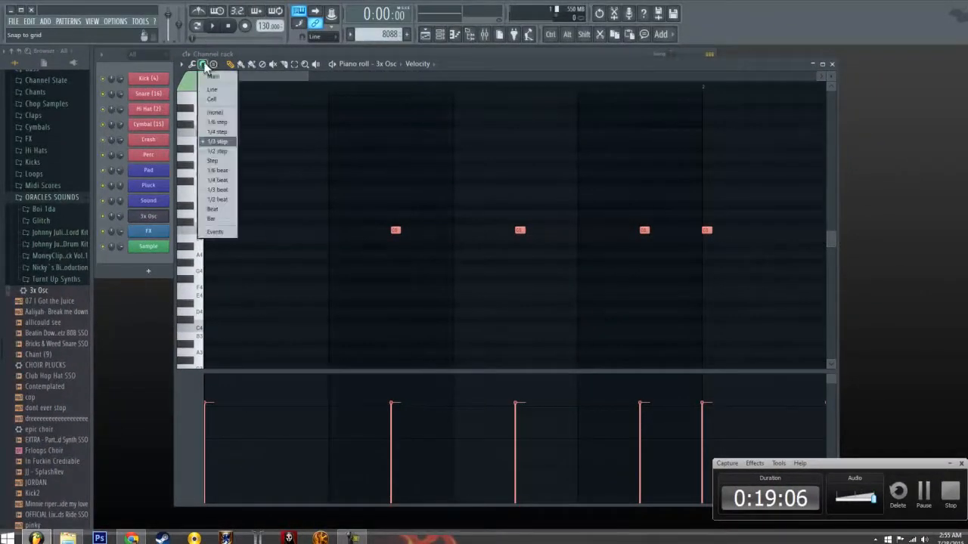
{"action": "left_click", "coordinate": [213, 161]}
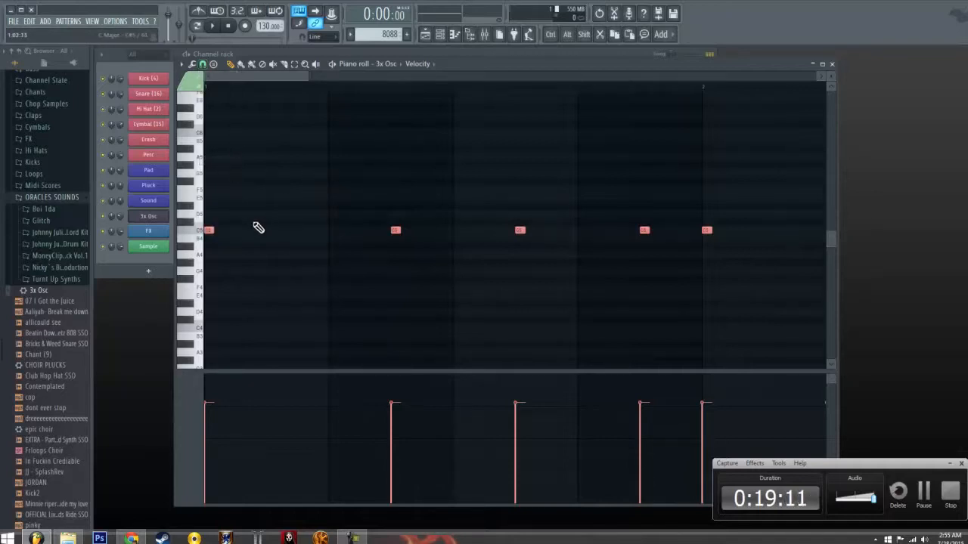
{"action": "key", "text": "shift+q"}
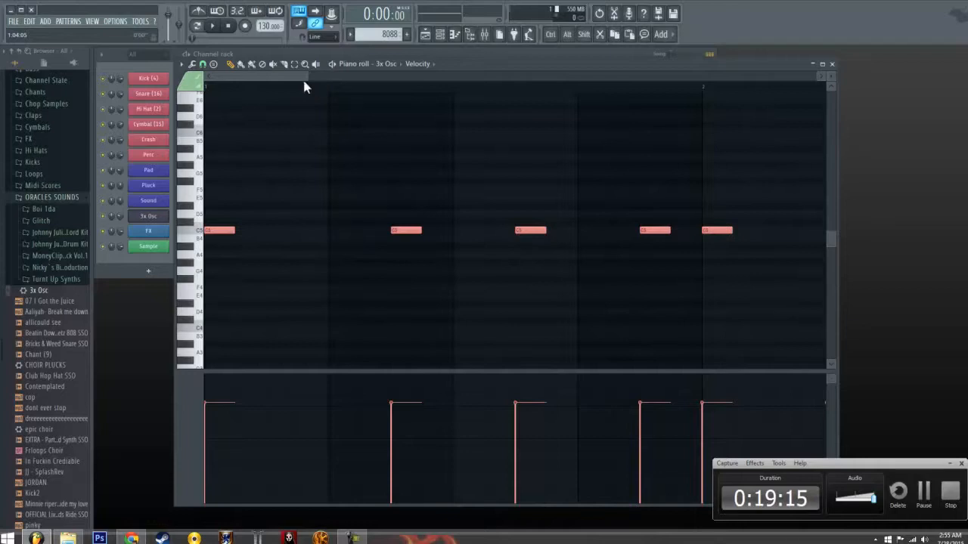
Apply quick legato to the 3x Osc notes so each reaches the next, and extend the last note to bar 5
{"action": "left_click_drag", "start_coordinate": [307, 75], "coordinate": [577, 91]}
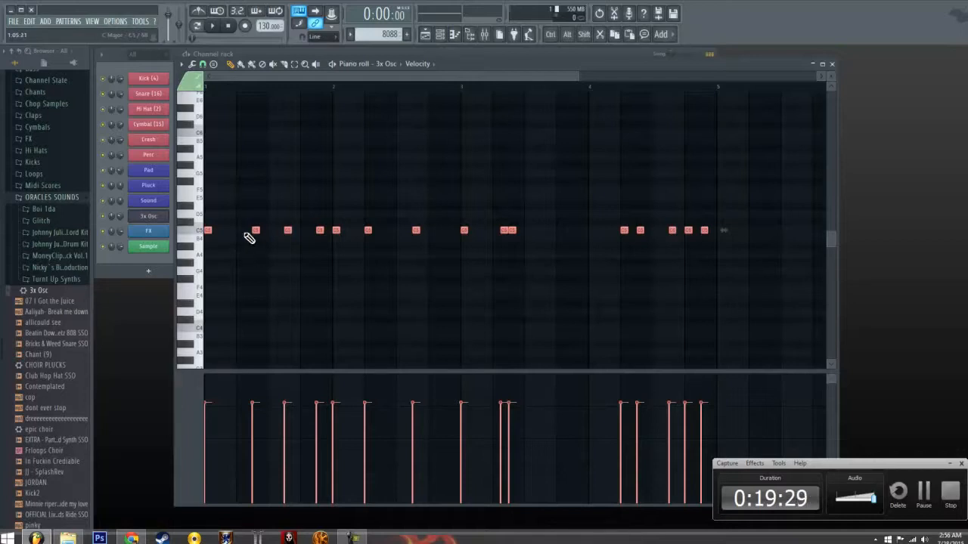
{"action": "key", "text": "ctrl+l"}
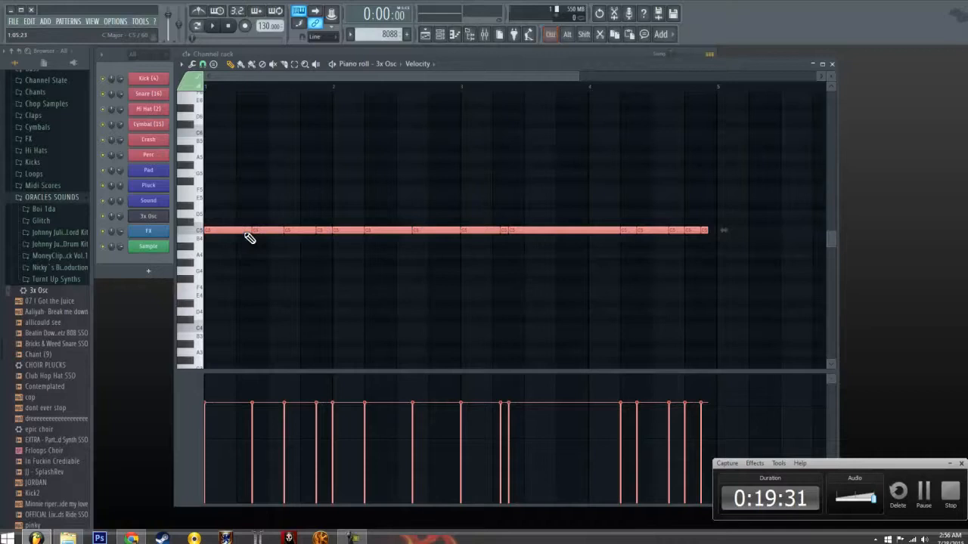
{"action": "key", "text": "ctrl+a"}
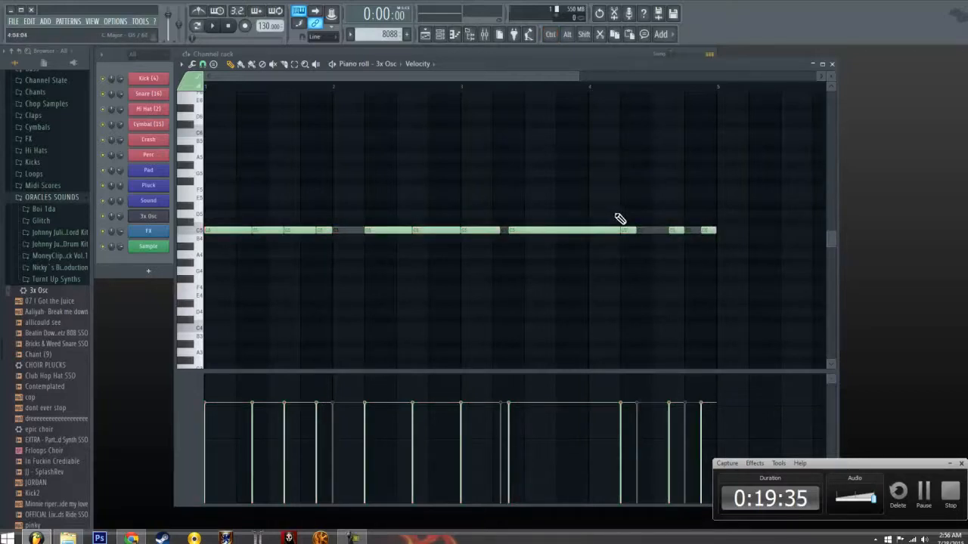
Delete the four dim extra C5 notes left between the kick-following bass notes in bars 2, 3 and 4
{"action": "right_click", "coordinate": [641, 230]}
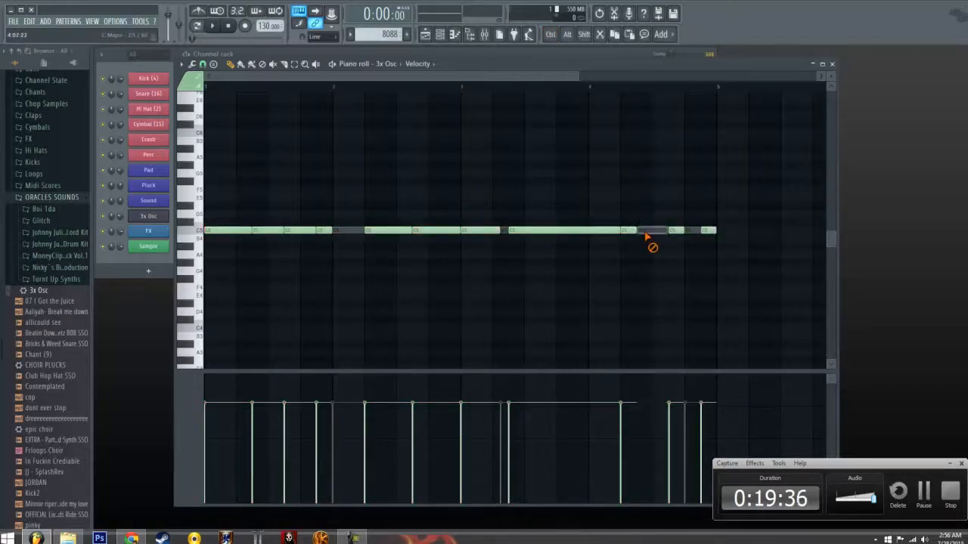
{"action": "right_click", "coordinate": [690, 230]}
{"action": "right_click", "coordinate": [506, 230]}
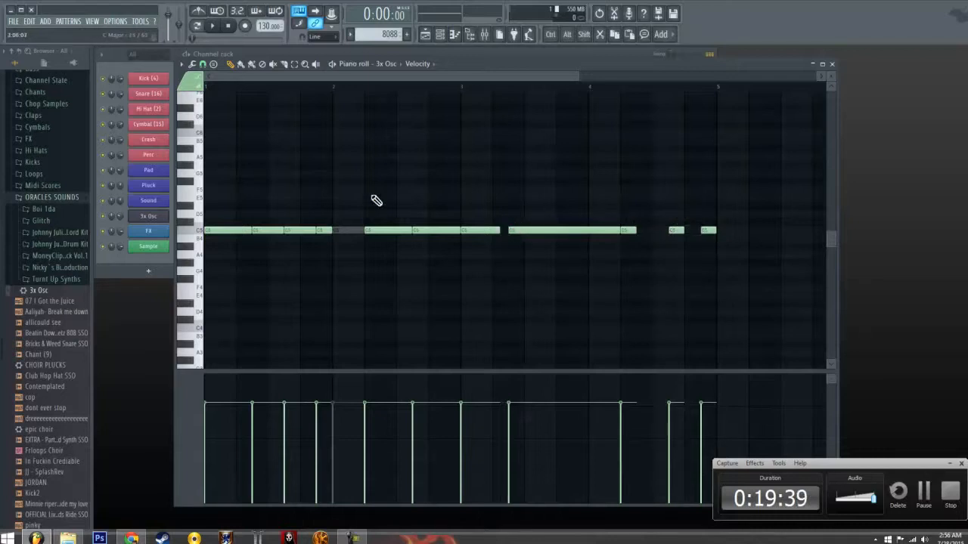
{"action": "right_click", "coordinate": [358, 230]}
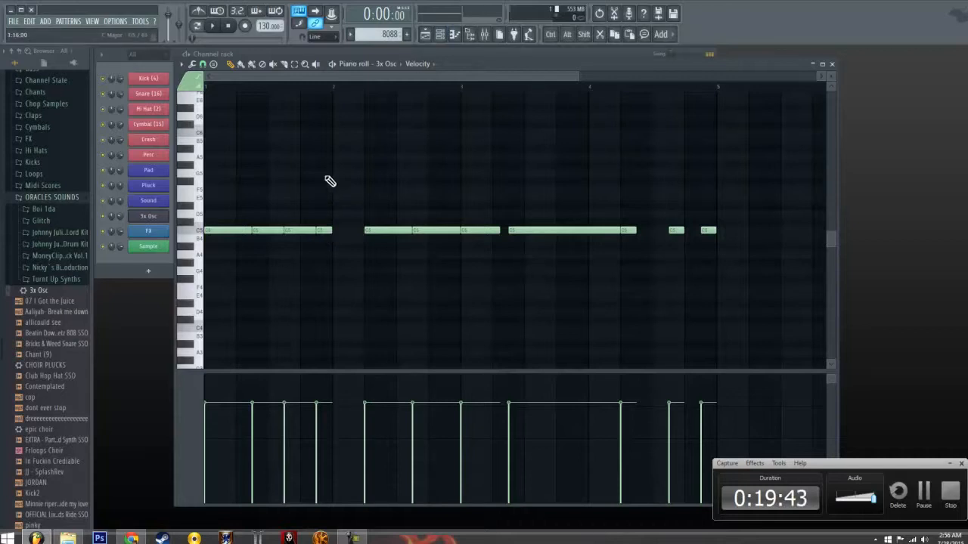
With the pattern playing, transpose all the bass notes down one octave to C4 and discard their note lengths
{"action": "left_click", "coordinate": [213, 27]}
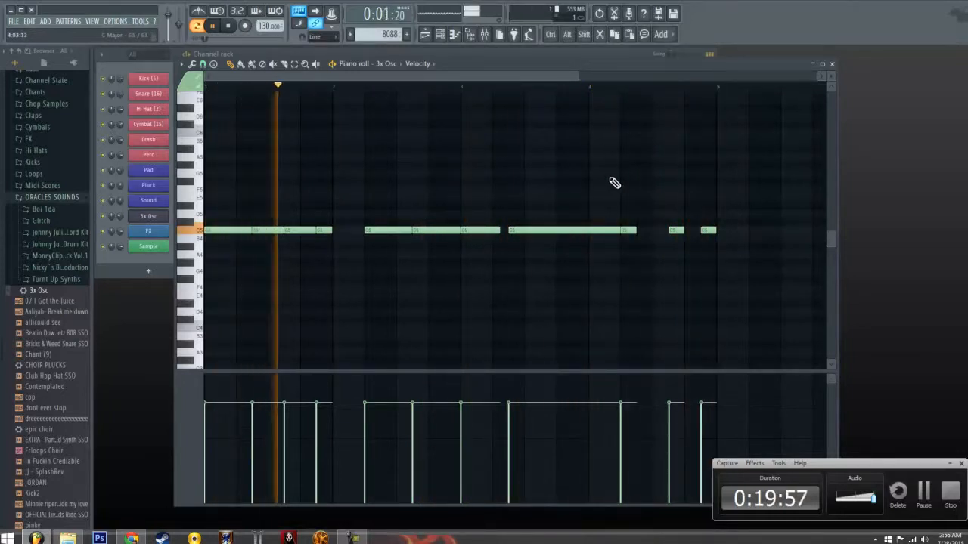
{"action": "key", "text": "ctrl+Down"}
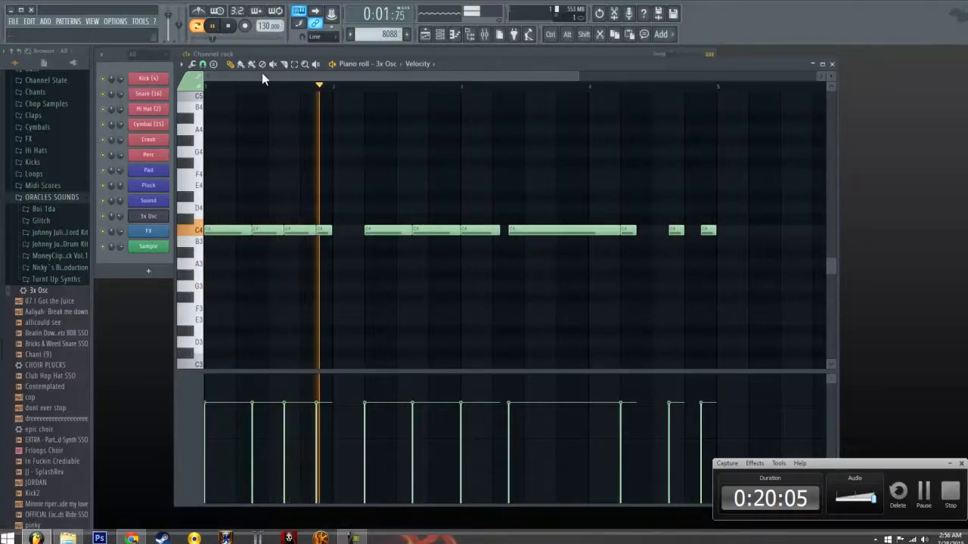
{"action": "key", "text": "shift+d"}
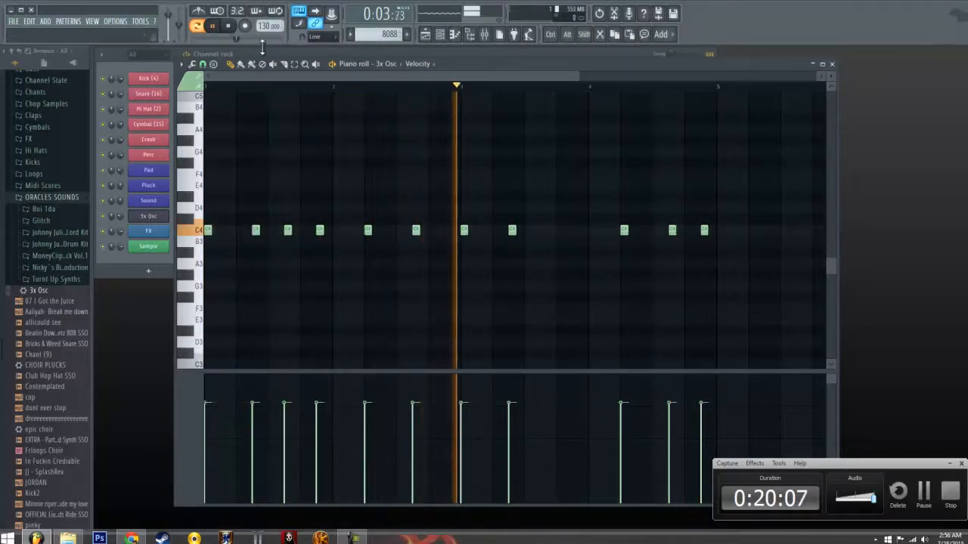
Move the first six bass notes, in bars 1 and 2, up from C4 to D4
{"action": "scroll", "coordinate": [325, 171], "scroll_direction": "up", "scroll_amount": 3}
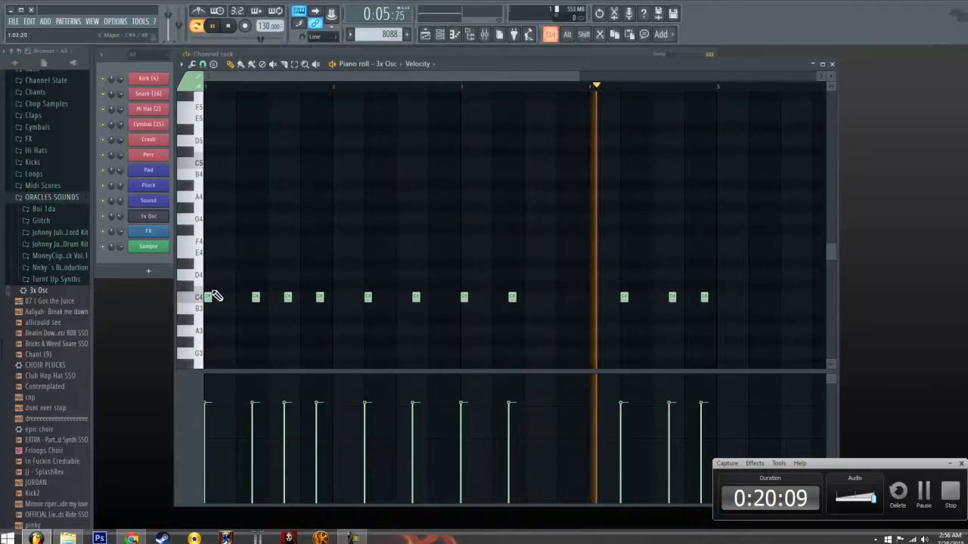
{"action": "left_click_drag", "start_coordinate": [208, 285], "coordinate": [428, 349]}
{"action": "left_click_drag", "start_coordinate": [207, 296], "coordinate": [205, 274]}
{"action": "left_click", "coordinate": [538, 284]}
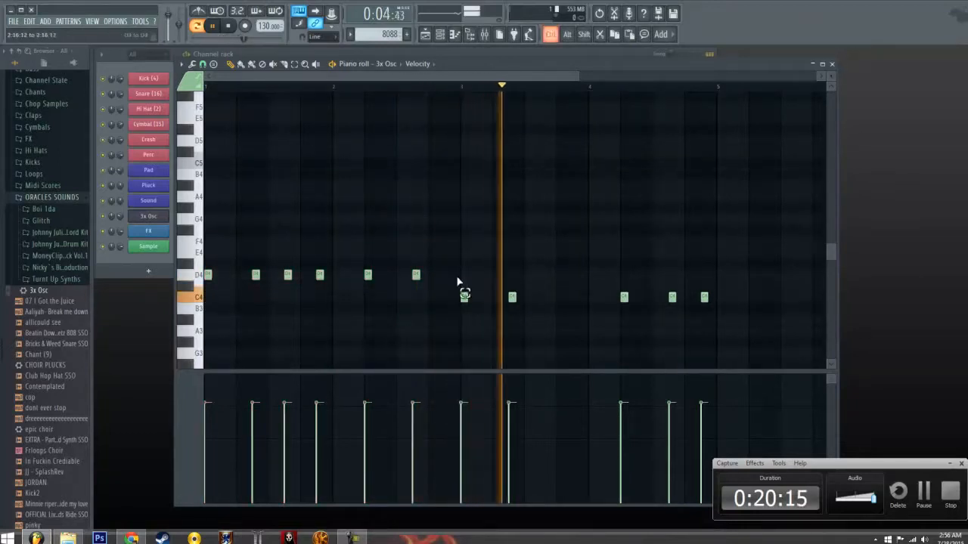
Move the two bass notes in bar 3 up from C4 to F4
{"action": "left_click_drag", "start_coordinate": [456, 277], "coordinate": [527, 328]}
{"action": "left_click_drag", "start_coordinate": [461, 288], "coordinate": [467, 242]}
{"action": "left_click", "coordinate": [588, 269]}
Raise the first note of bar 4 to F4 and the last two notes of the bar to G4
{"action": "left_click_drag", "start_coordinate": [606, 257], "coordinate": [713, 333]}
{"action": "left_click_drag", "start_coordinate": [624, 299], "coordinate": [719, 259]}
{"action": "left_click", "coordinate": [670, 218]}
{"action": "left_click_drag", "start_coordinate": [672, 241], "coordinate": [672, 210]}
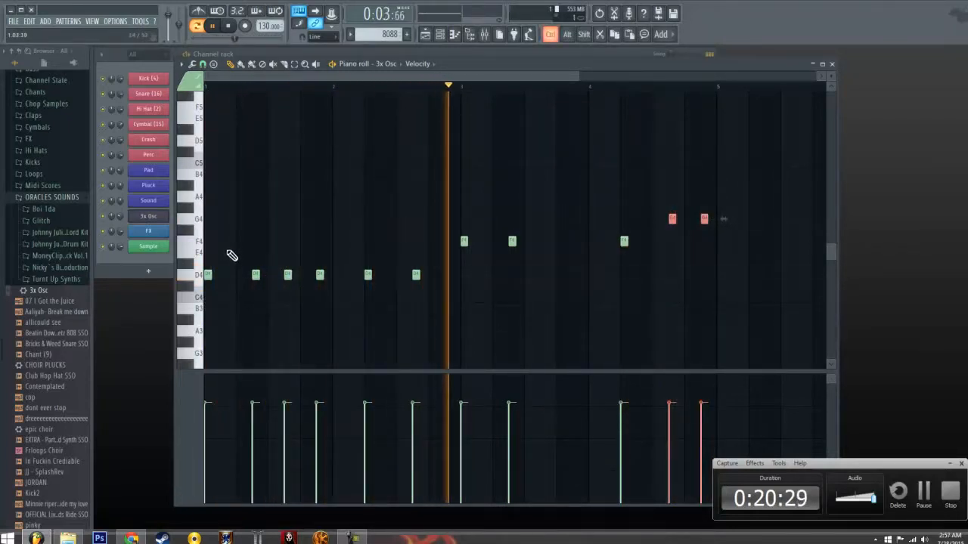
Apply quick legato to all the bass notes so that each one reaches the next
{"action": "key", "text": "ctrl+a"}
{"action": "key", "text": "ctrl+l"}
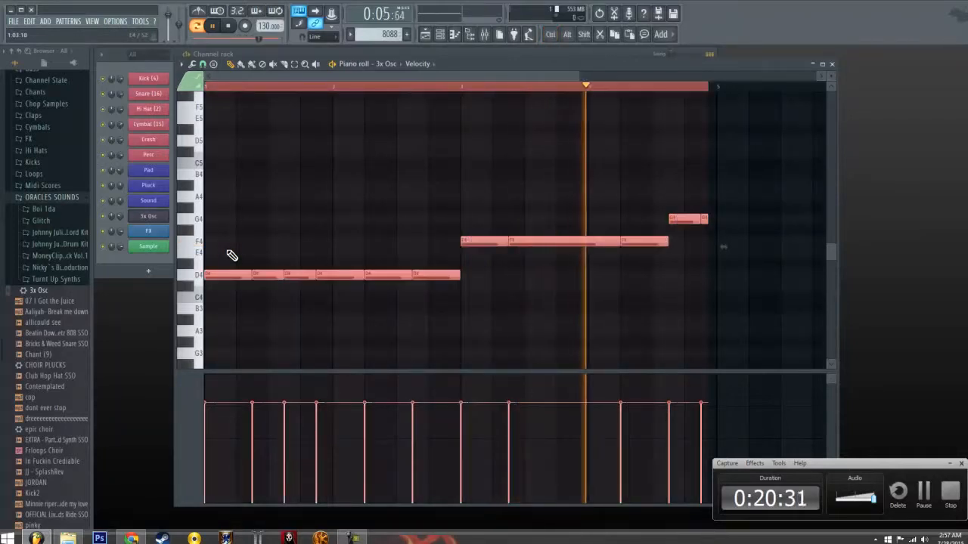
{"action": "left_click", "coordinate": [461, 275]}
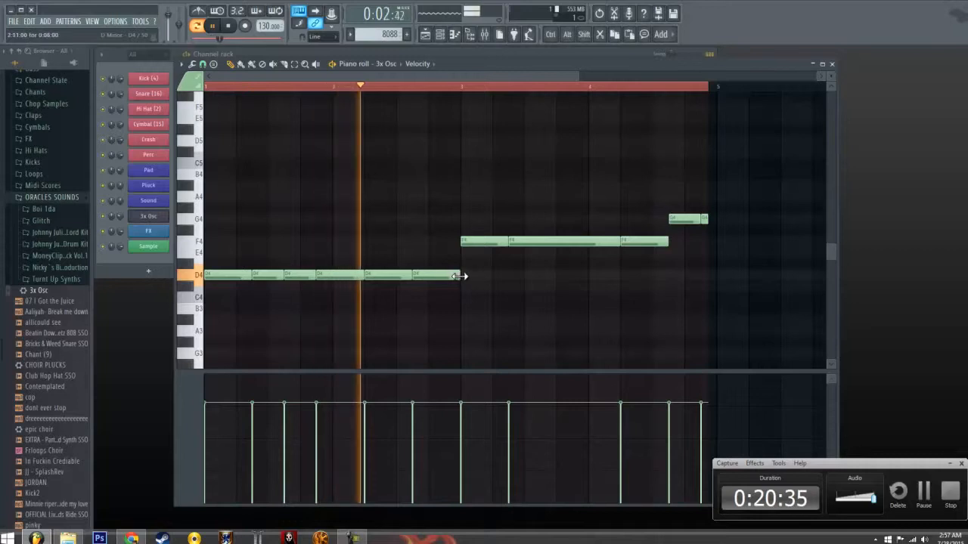
{"action": "left_click_drag", "start_coordinate": [456, 277], "coordinate": [461, 277]}
Set the piano roll snap to 1/2 step and shorten all the bass notes by half a step
{"action": "key", "text": "ctrl+a"}
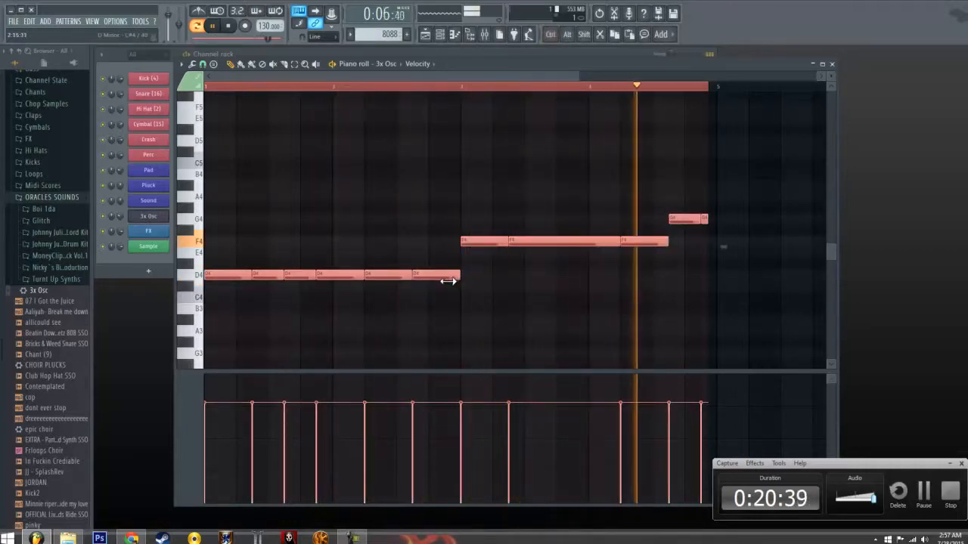
{"action": "left_click", "coordinate": [203, 63]}
{"action": "left_click", "coordinate": [219, 151]}
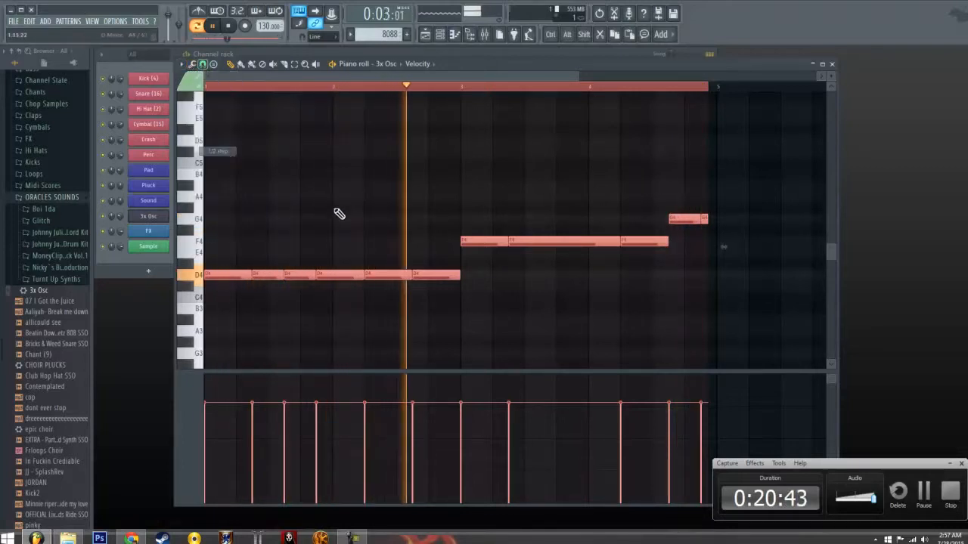
{"action": "left_click_drag", "start_coordinate": [458, 277], "coordinate": [454, 278]}
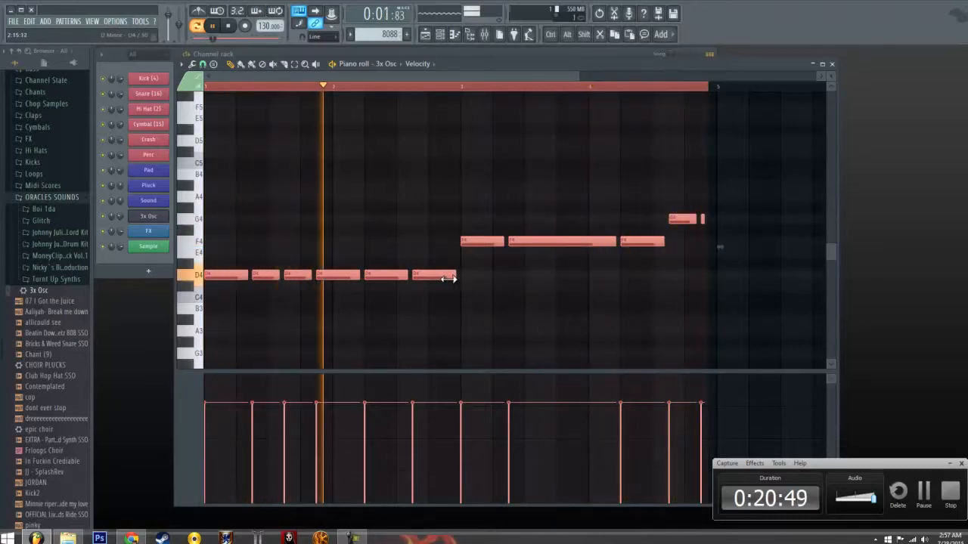
{"action": "right_click", "coordinate": [447, 257]}
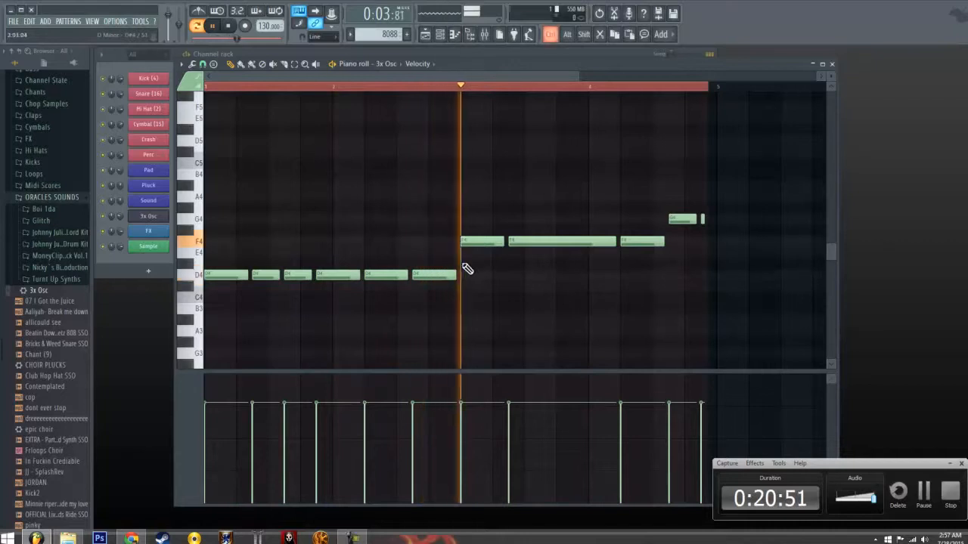
Shorten all the bass notes together again until the first D4 note lasts one beat, leaving clear gaps between them
{"action": "key", "text": "ctrl+a"}
{"action": "right_click", "coordinate": [673, 251]}
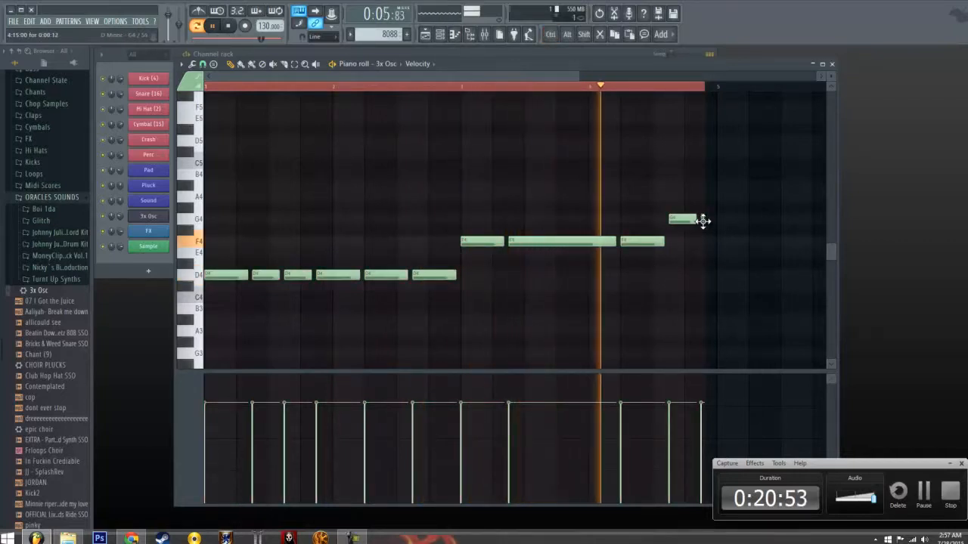
{"action": "left_click", "coordinate": [691, 77]}
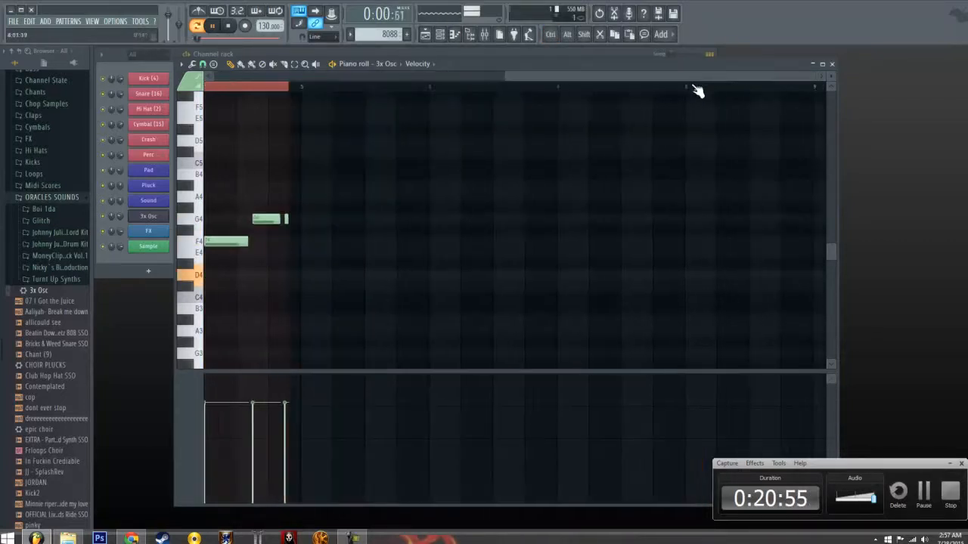
{"action": "left_click_drag", "start_coordinate": [504, 74], "coordinate": [261, 77]}
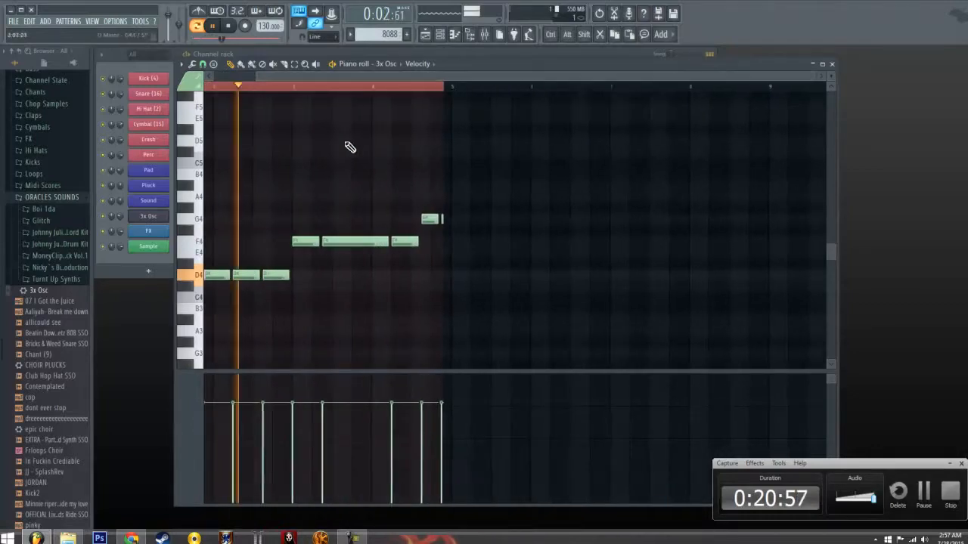
{"action": "left_click", "coordinate": [453, 87]}
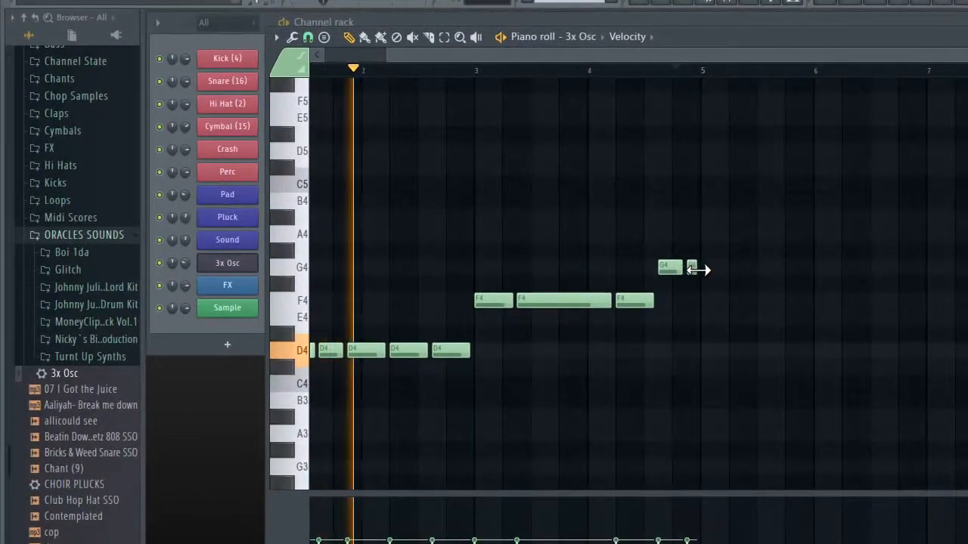
{"action": "key", "text": "ctrl+a"}
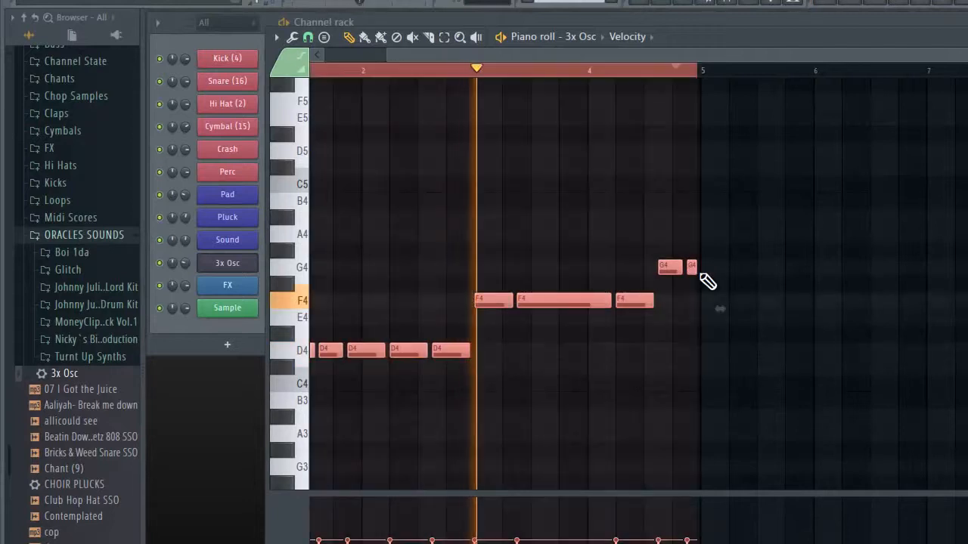
{"action": "left_click_drag", "start_coordinate": [701, 268], "coordinate": [154, 401]}
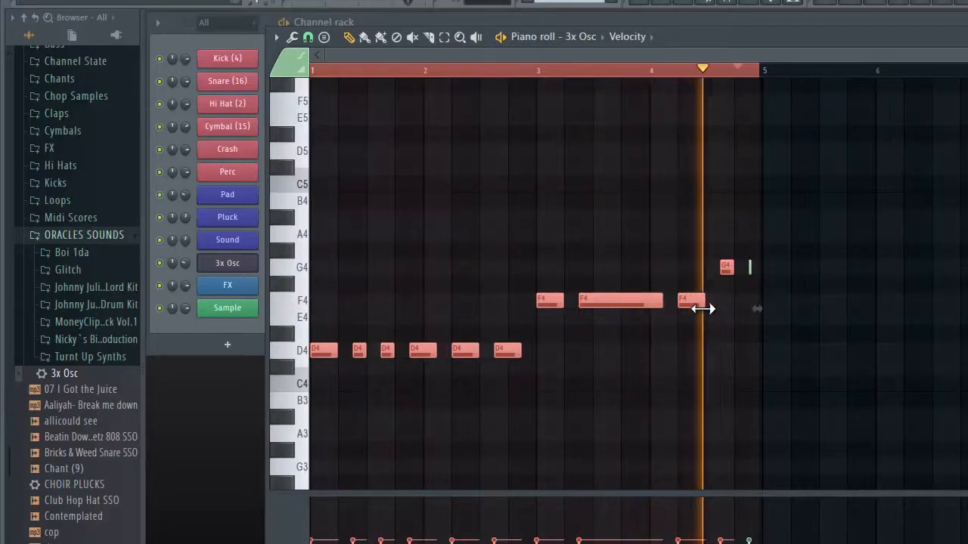
Extend the last G4 note to the start of bar 5 and raise the velocity of all the notes to maximum
{"action": "left_click", "coordinate": [758, 281]}
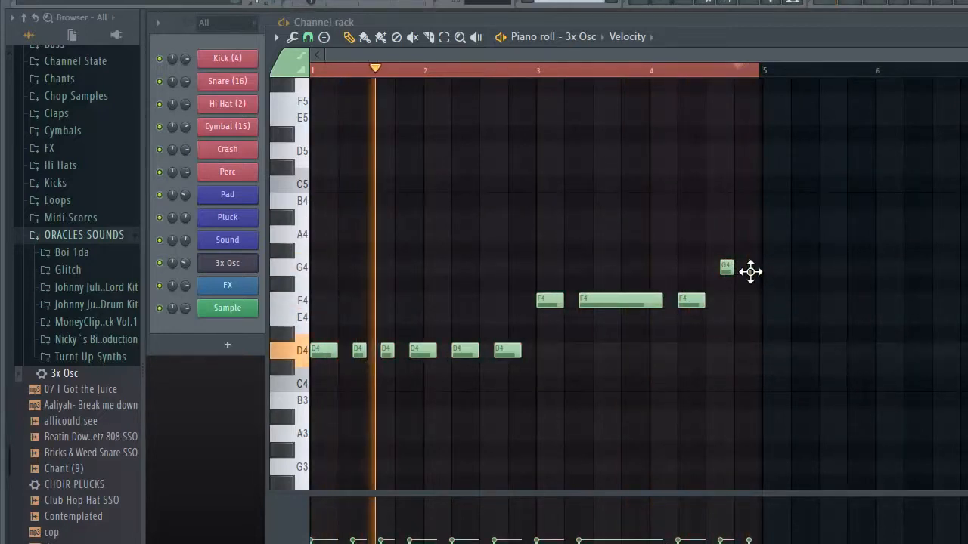
{"action": "left_click", "coordinate": [754, 269]}
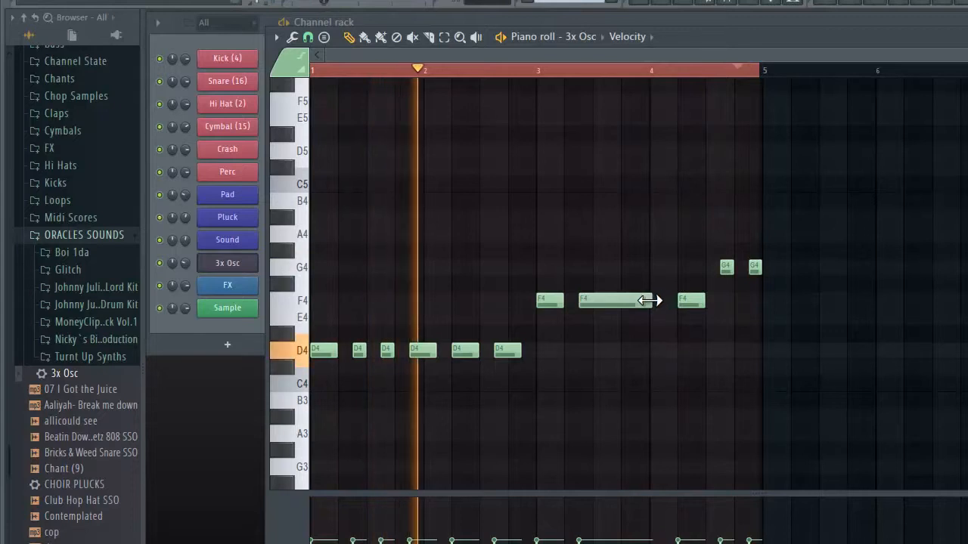
{"action": "left_click_drag", "start_coordinate": [662, 301], "coordinate": [645, 303]}
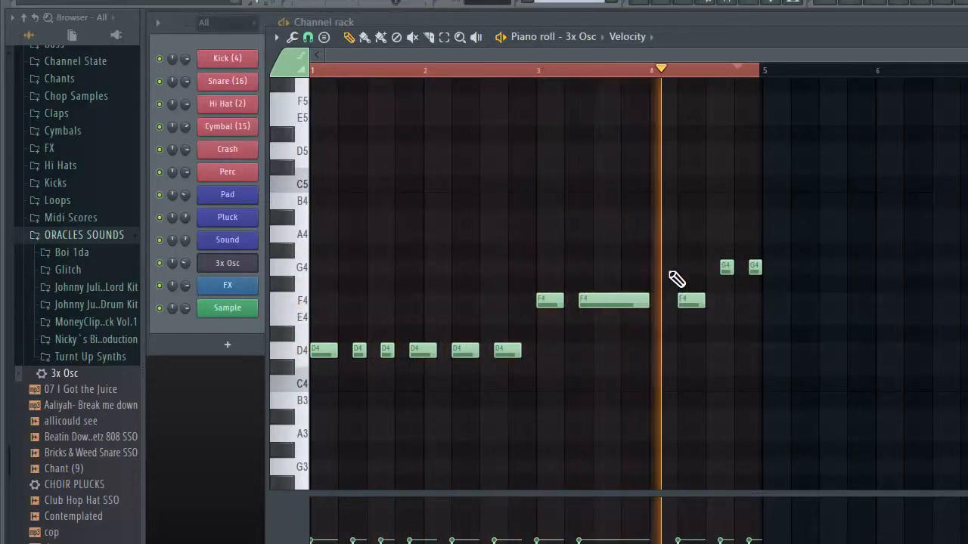
{"action": "left_click_drag", "start_coordinate": [647, 300], "coordinate": [662, 300]}
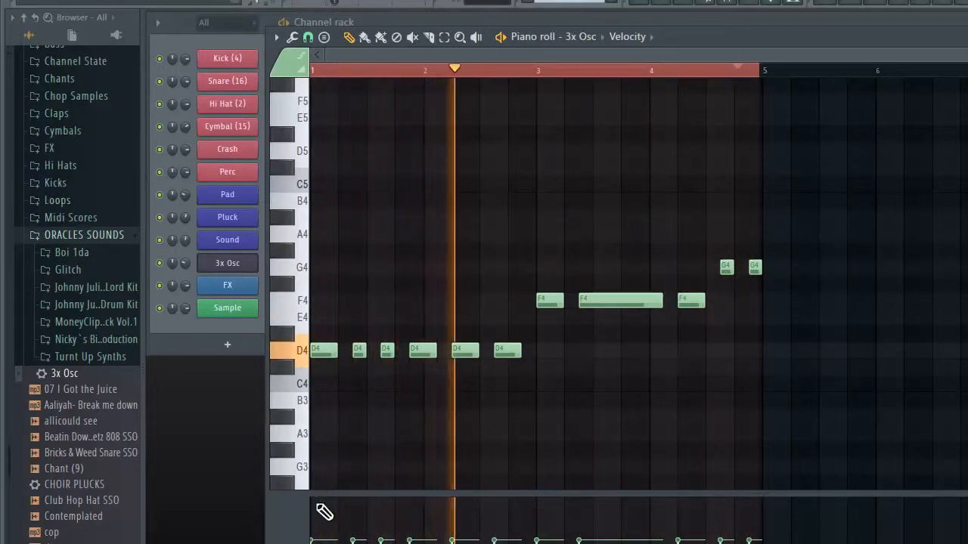
{"action": "mouse_move", "coordinate": [321, 509]}
{"action": "left_mouse_down"}
{"action": "mouse_move", "coordinate": [605, 504]}
{"action": "mouse_move", "coordinate": [748, 521]}
{"action": "left_mouse_up"}
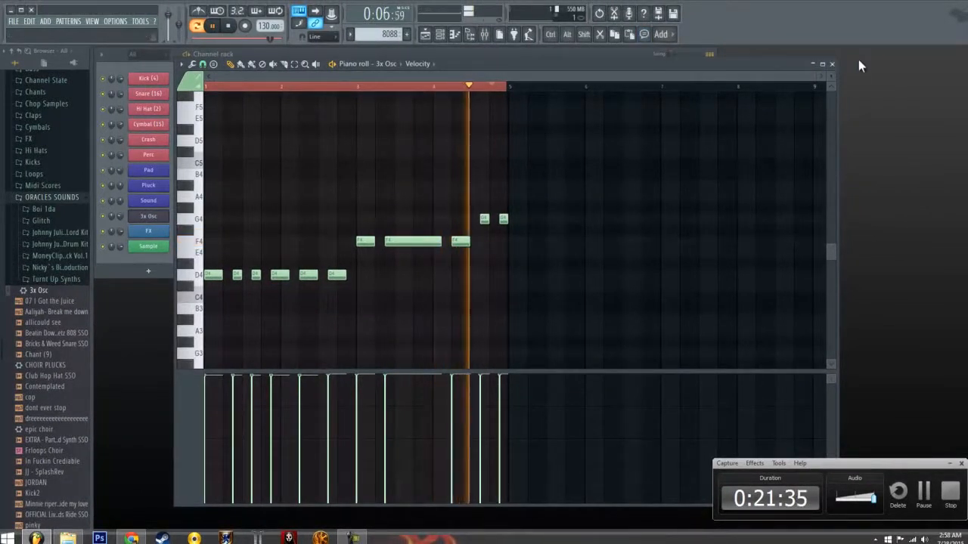
Add a three-step A#4 note early in bar 3 and an A4 note of the same length early in bar 4
{"action": "left_click", "coordinate": [379, 184]}
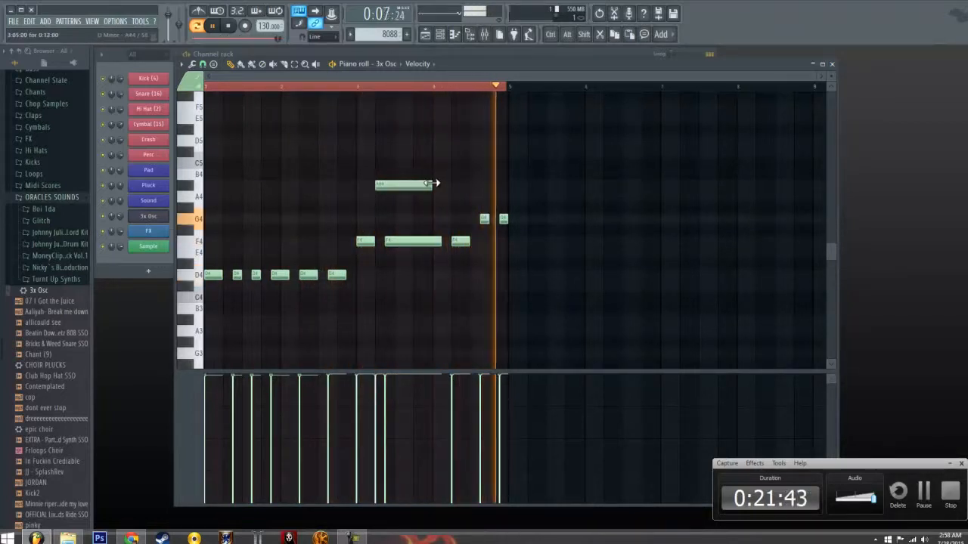
{"action": "left_click_drag", "start_coordinate": [432, 184], "coordinate": [390, 191]}
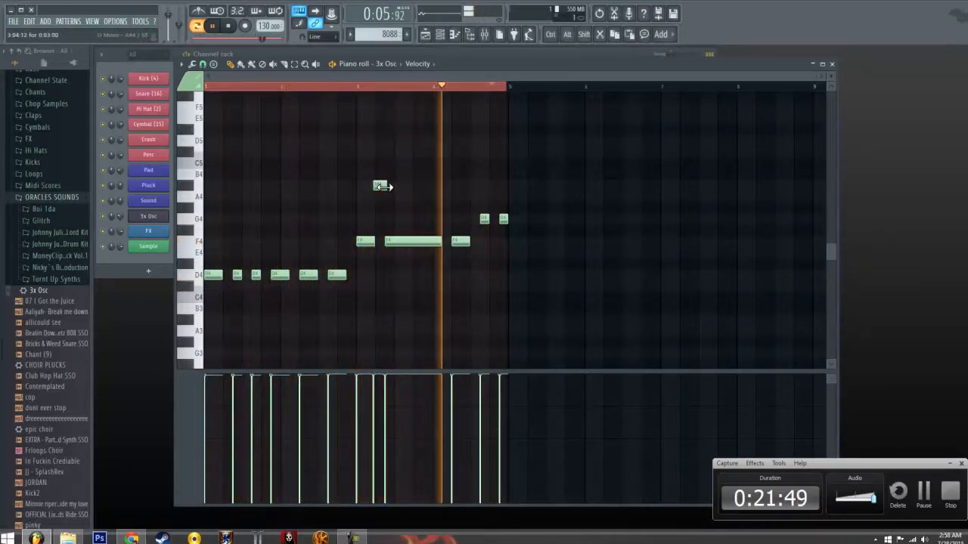
{"action": "left_click", "coordinate": [444, 185]}
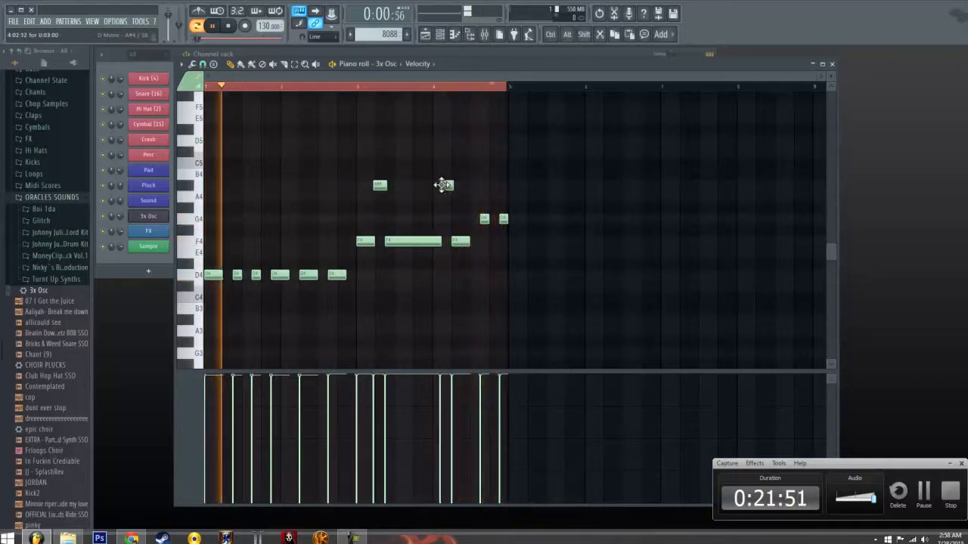
{"action": "left_click_drag", "start_coordinate": [444, 184], "coordinate": [444, 196]}
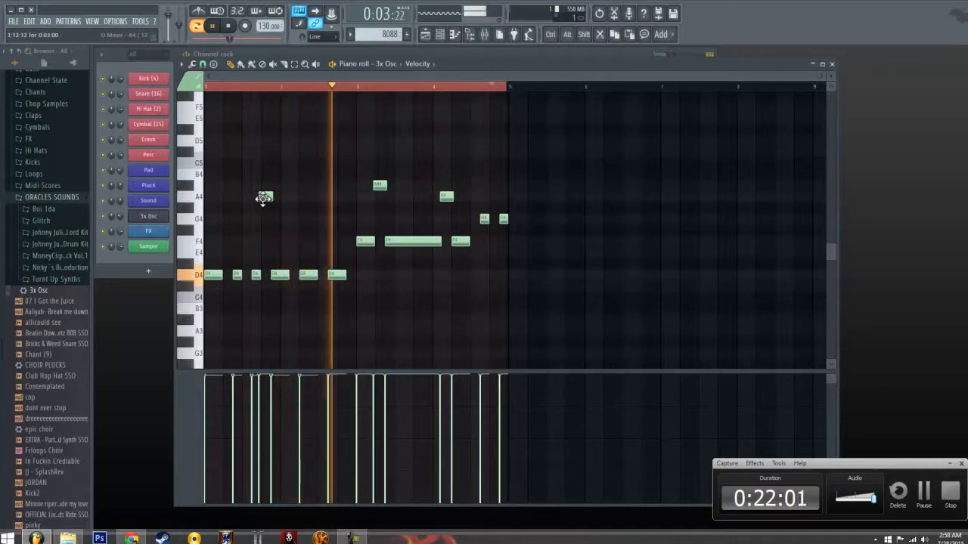
Place a three-step A4 note near the end of bar 2, just before the first F4 note
{"action": "left_click_drag", "start_coordinate": [263, 198], "coordinate": [320, 202]}
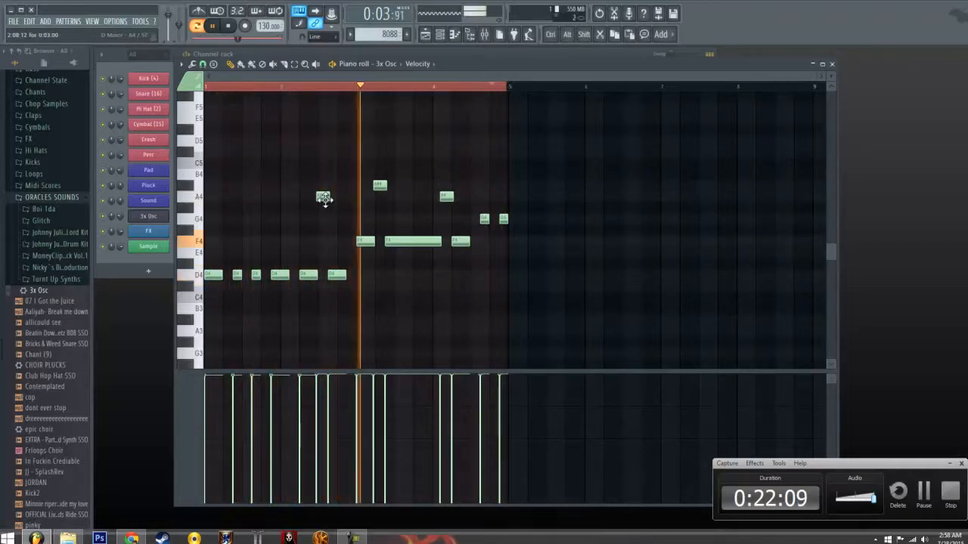
{"action": "left_click_drag", "start_coordinate": [324, 199], "coordinate": [352, 199]}
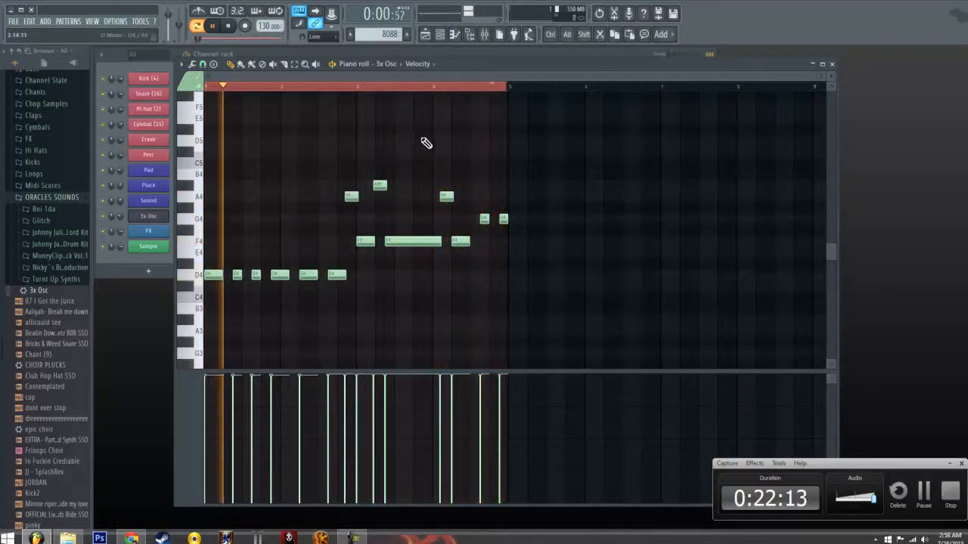
Add a three-step A#4 note near the end of bar 4 and raise the final G4 note to A4
{"action": "left_click", "coordinate": [495, 186]}
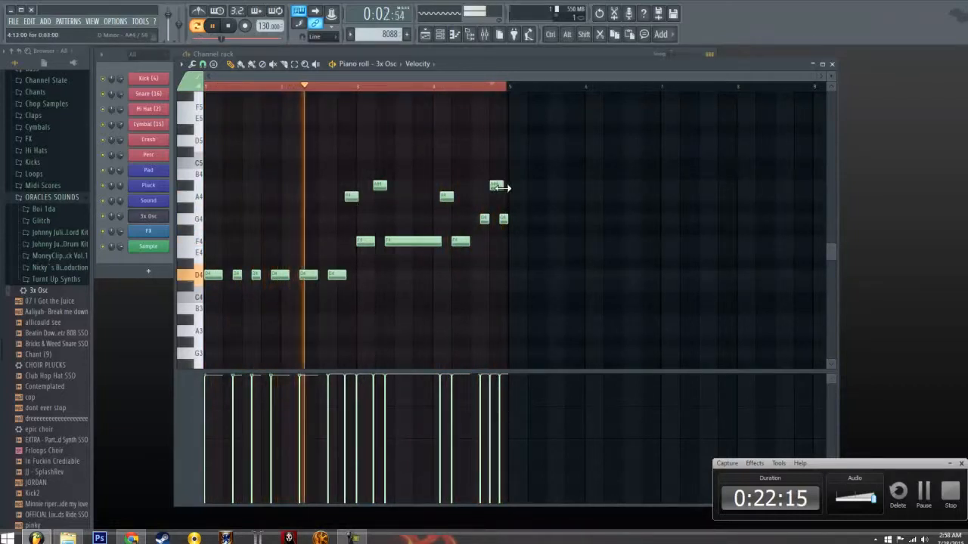
{"action": "left_click", "coordinate": [502, 197]}
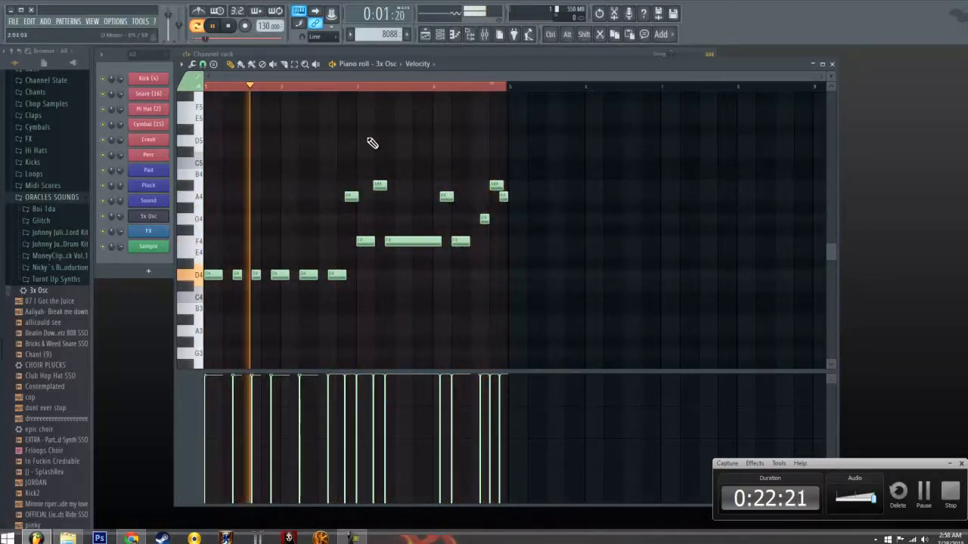
{"action": "left_click", "coordinate": [833, 65]}
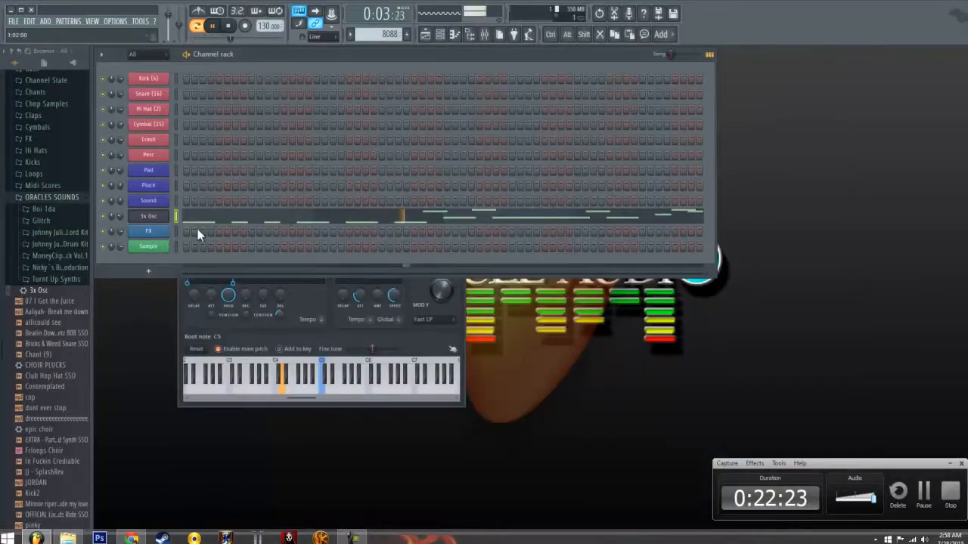
Check the portamento and mono polyphony settings of the 3x Osc channel
{"action": "left_click", "coordinate": [148, 217]}
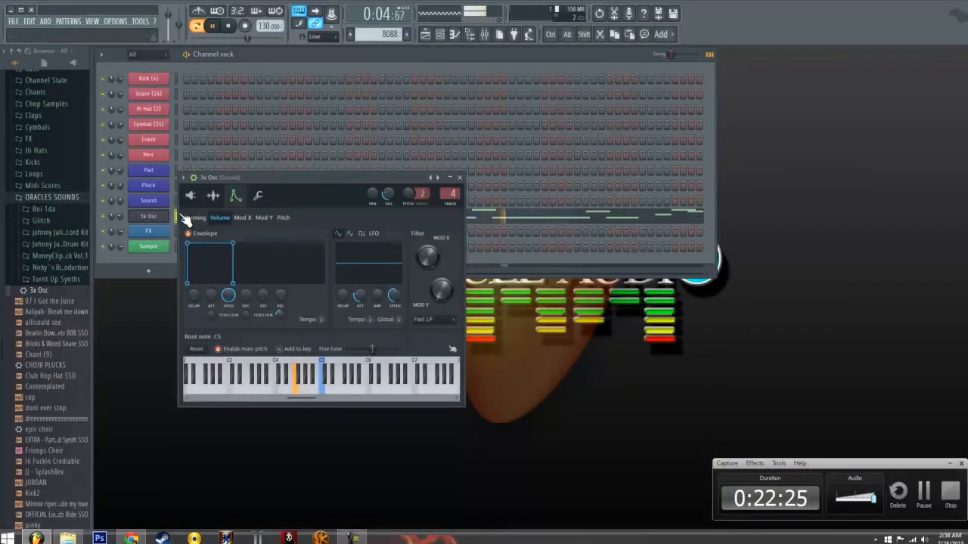
{"action": "left_click", "coordinate": [258, 198]}
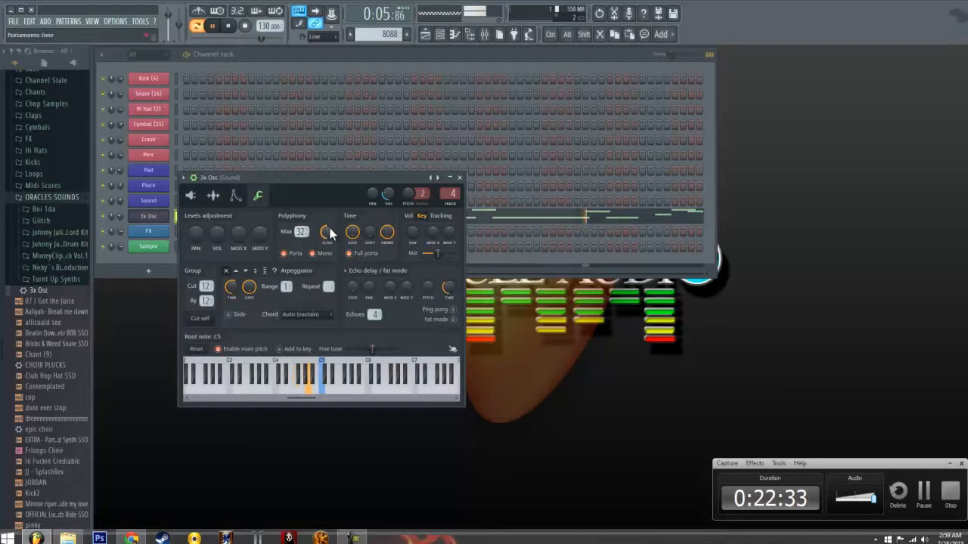
{"action": "left_click", "coordinate": [460, 178]}
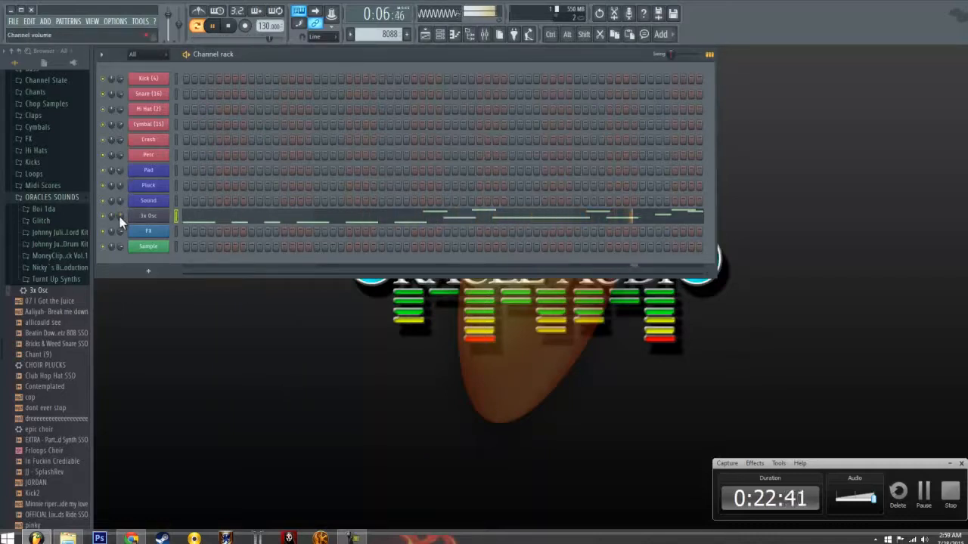
Shorten the three-step A4 and A#4 notes to two or two and a half steps, lengthening the last D4 and trimming the long F4 by half a step
{"action": "left_click", "coordinate": [621, 219]}
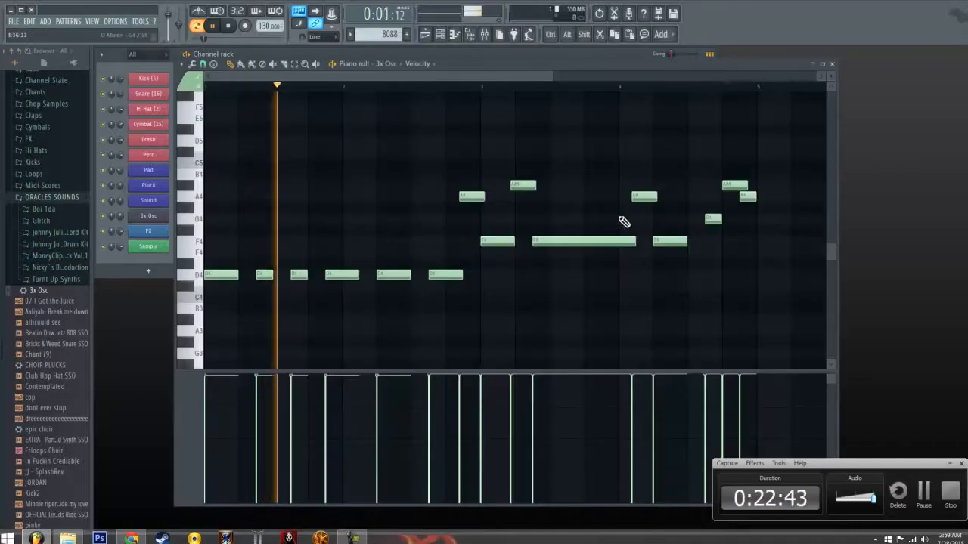
{"action": "left_click", "coordinate": [744, 185]}
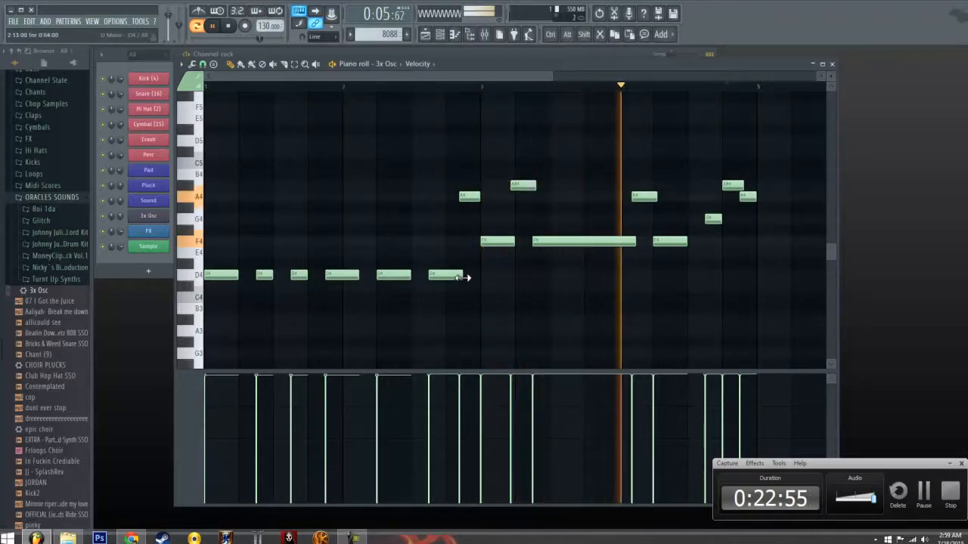
{"action": "left_click_drag", "start_coordinate": [470, 198], "coordinate": [474, 197]}
{"action": "left_click_drag", "start_coordinate": [462, 275], "coordinate": [466, 277]}
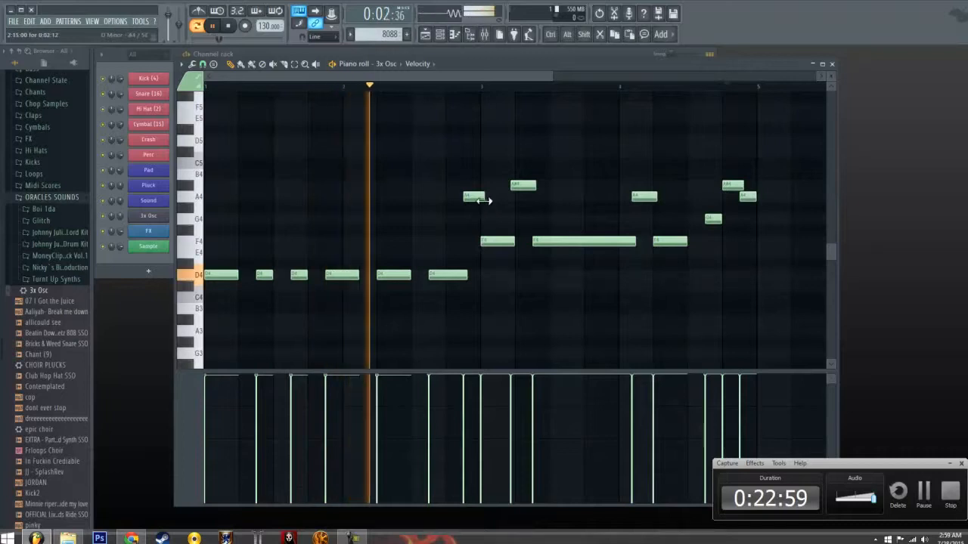
{"action": "left_click_drag", "start_coordinate": [484, 197], "coordinate": [521, 189]}
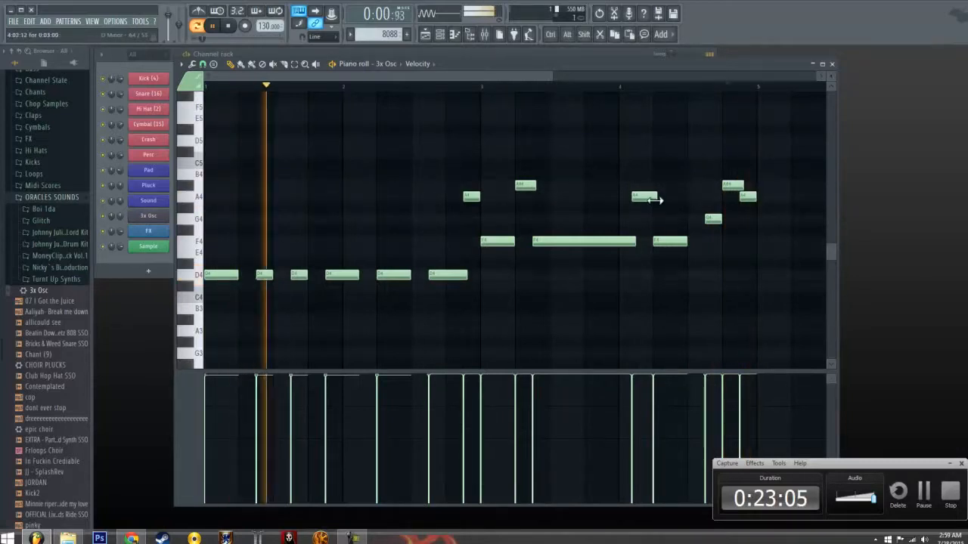
{"action": "left_click_drag", "start_coordinate": [650, 198], "coordinate": [655, 199]}
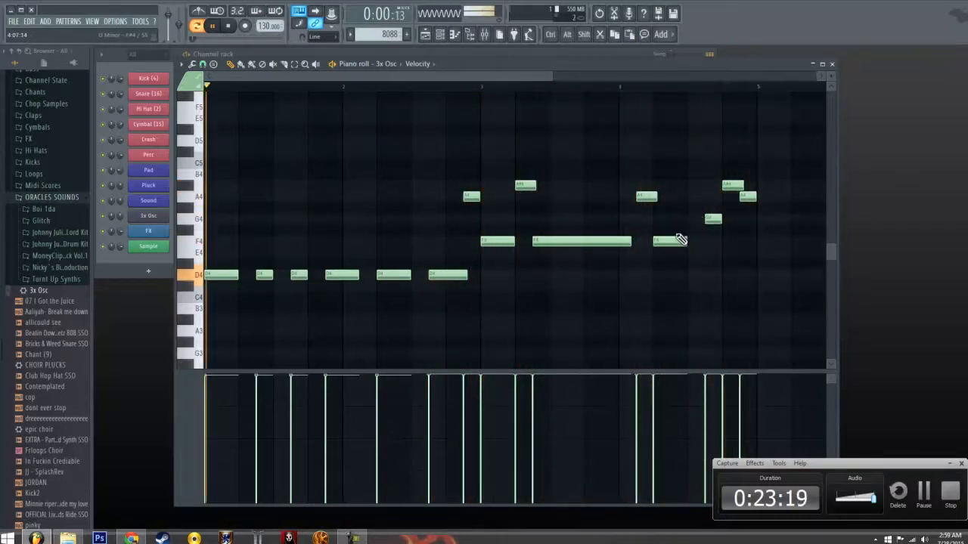
Split the final F4 in bar 4 into three notes of one and a half steps, starting two steps apart, and stop playback
{"action": "left_click_drag", "start_coordinate": [686, 239], "coordinate": [655, 251]}
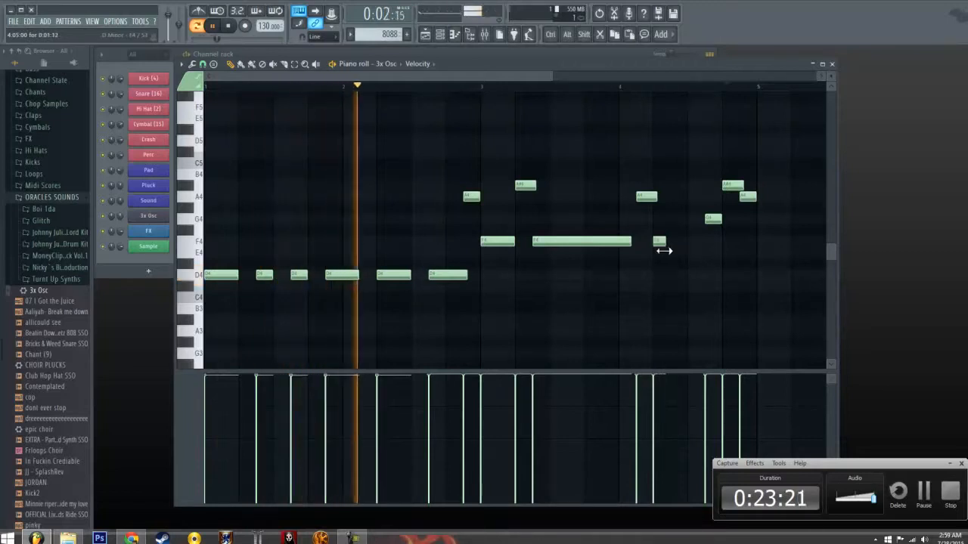
{"action": "left_click", "coordinate": [672, 250]}
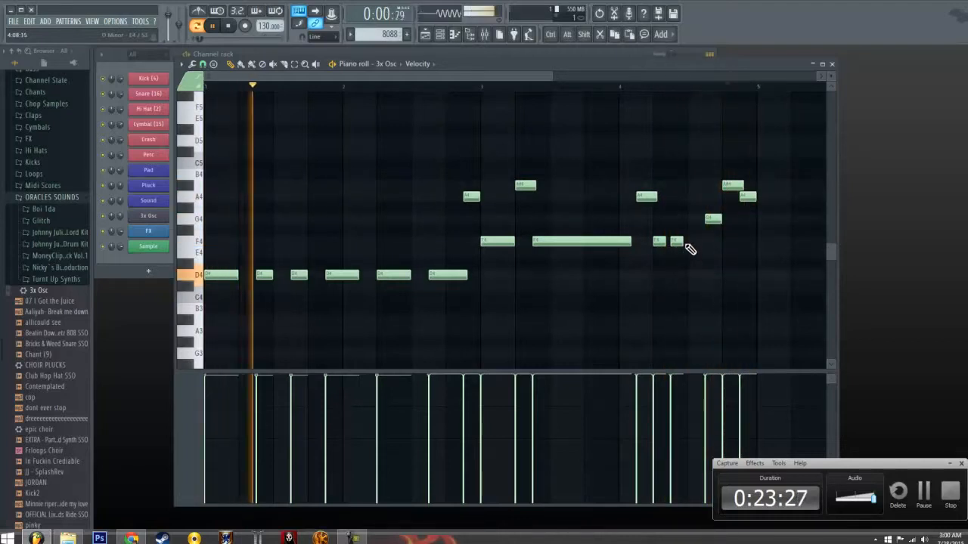
{"action": "left_click", "coordinate": [689, 241]}
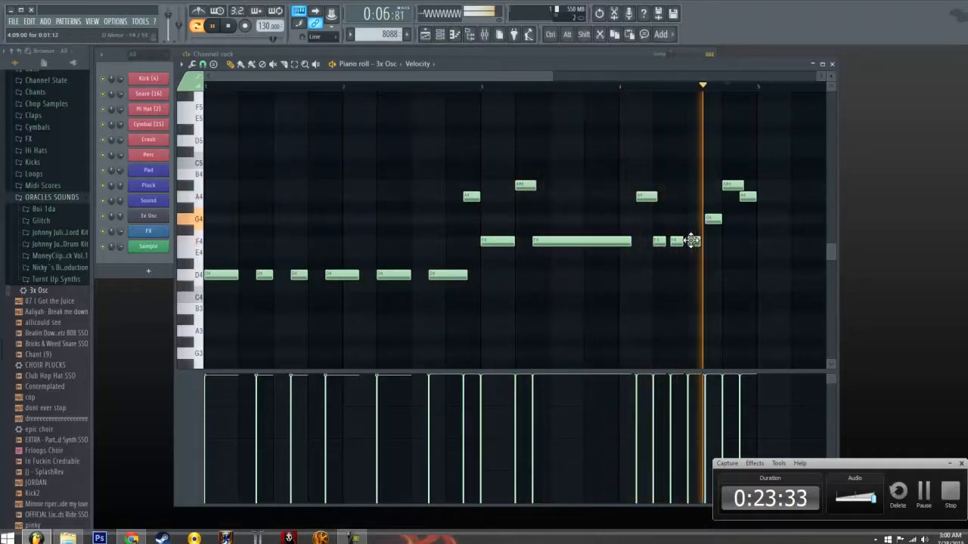
{"action": "left_click", "coordinate": [231, 26]}
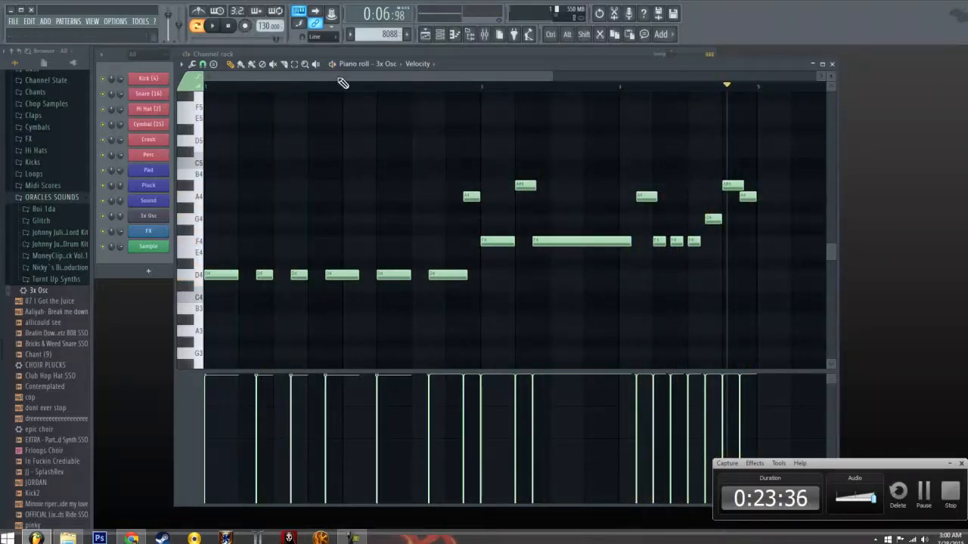
{"action": "left_click", "coordinate": [833, 64]}
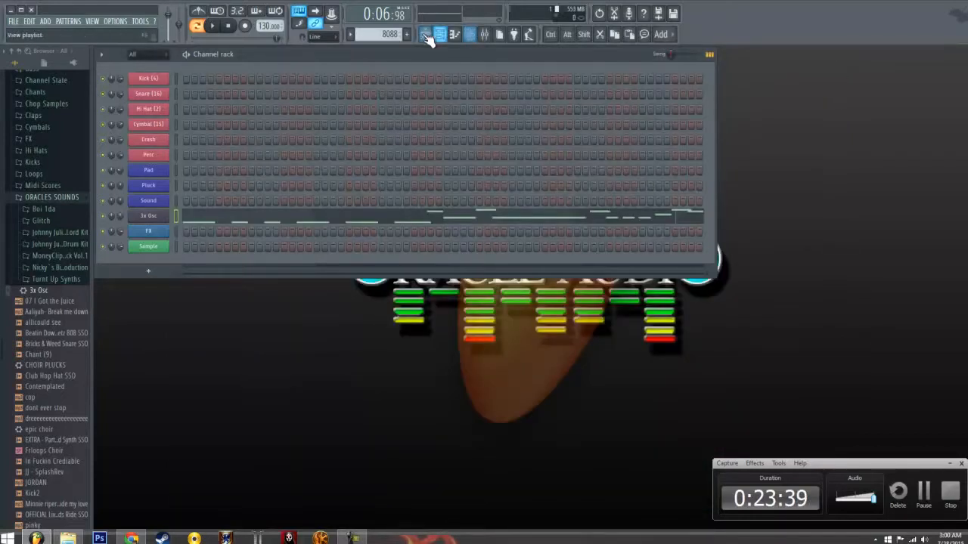
Place the 8088 pattern on the Sound 5 playlist track at bar 9 and duplicate it three times up to the Hook marker
{"action": "left_click", "coordinate": [425, 34]}
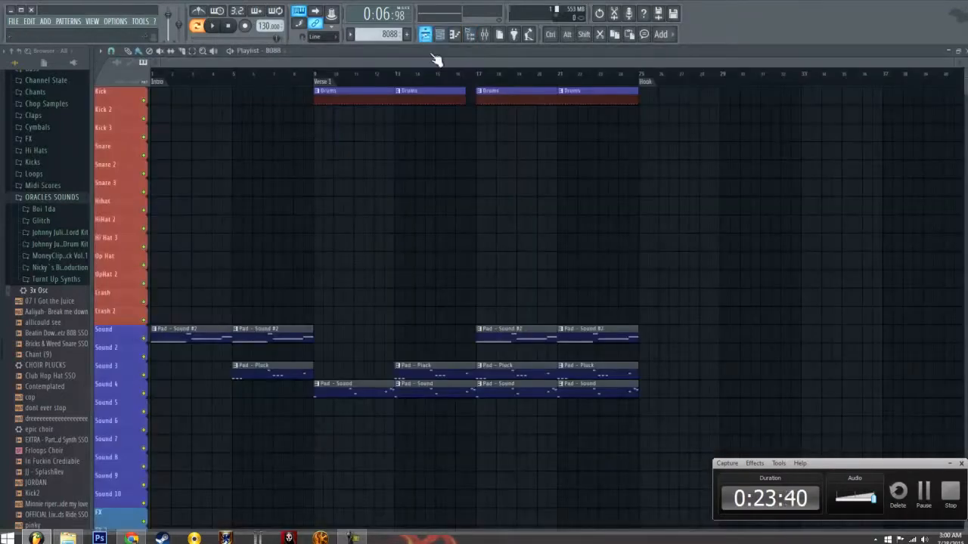
{"action": "left_click", "coordinate": [316, 410]}
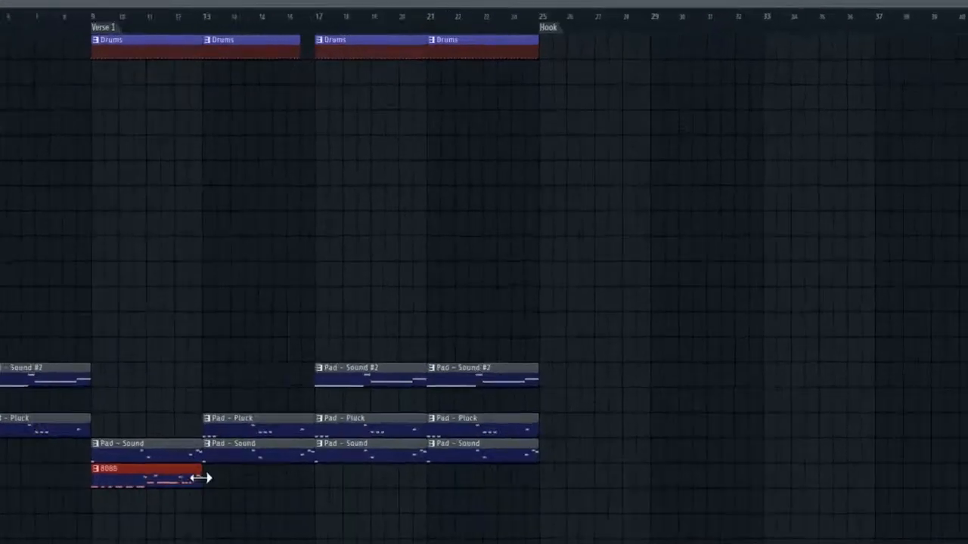
{"action": "left_click_drag", "start_coordinate": [396, 411], "coordinate": [585, 410]}
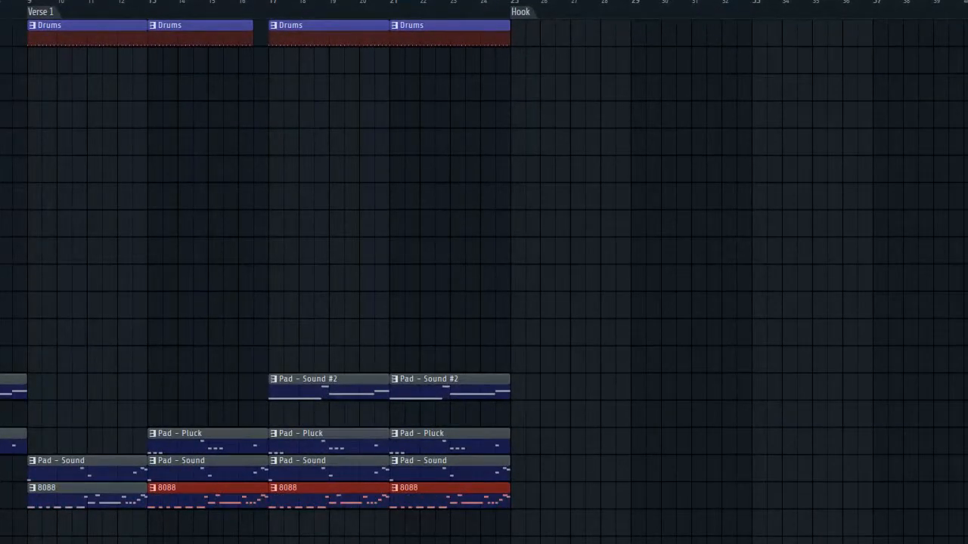
Play the arrangement from just before the Verse 1 marker to hear the 8088 clips with the drums and melody
{"action": "left_click", "coordinate": [13, 6]}
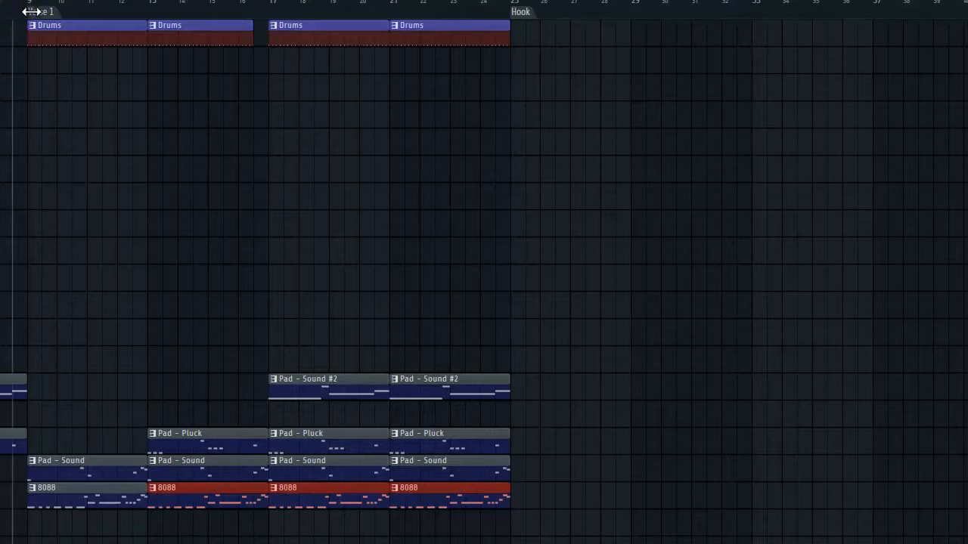
{"action": "key", "text": "space"}
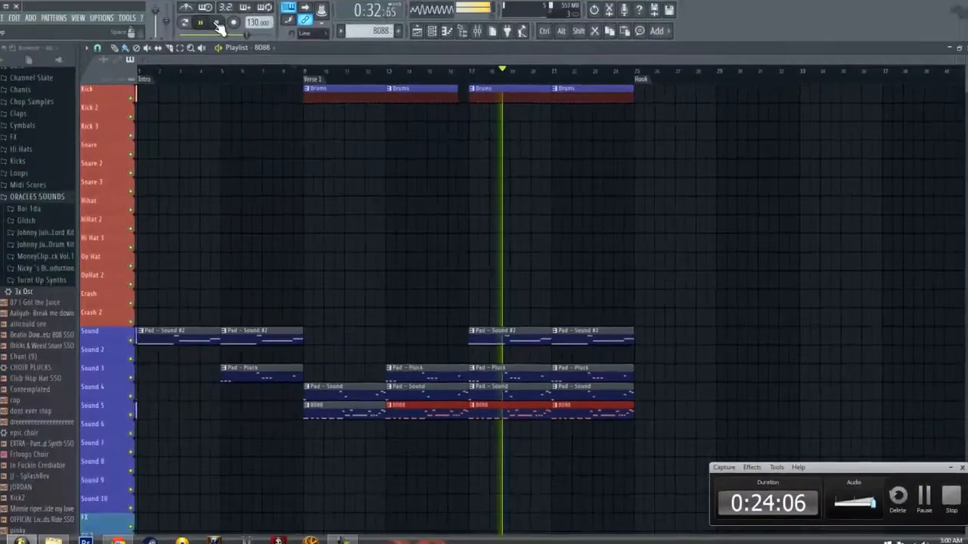
{"action": "left_click", "coordinate": [229, 29]}
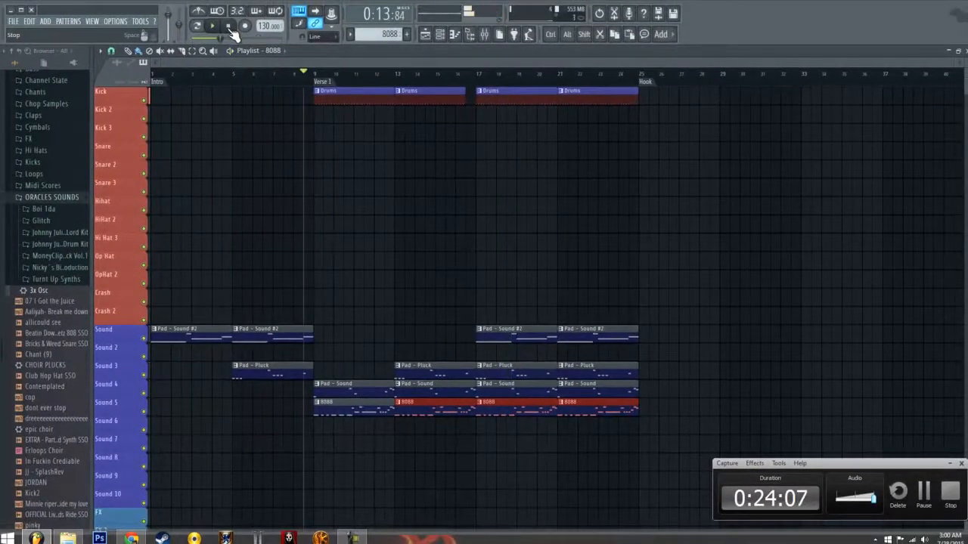
Switch to the Drums pattern in the channel rack and open the Hi Hat (2) channel's piano roll
{"action": "left_click", "coordinate": [440, 34]}
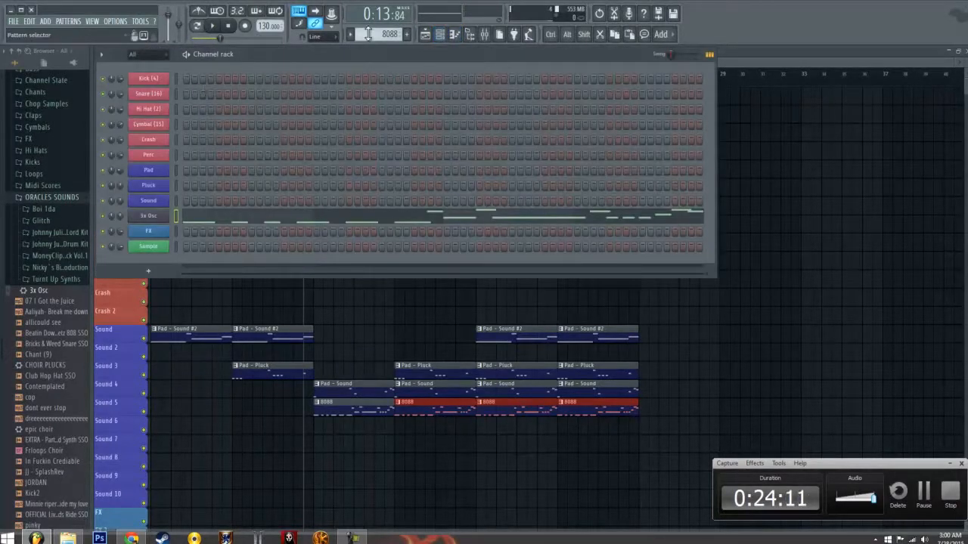
{"action": "scroll", "coordinate": [375, 38], "scroll_direction": "down", "scroll_amount": 4}
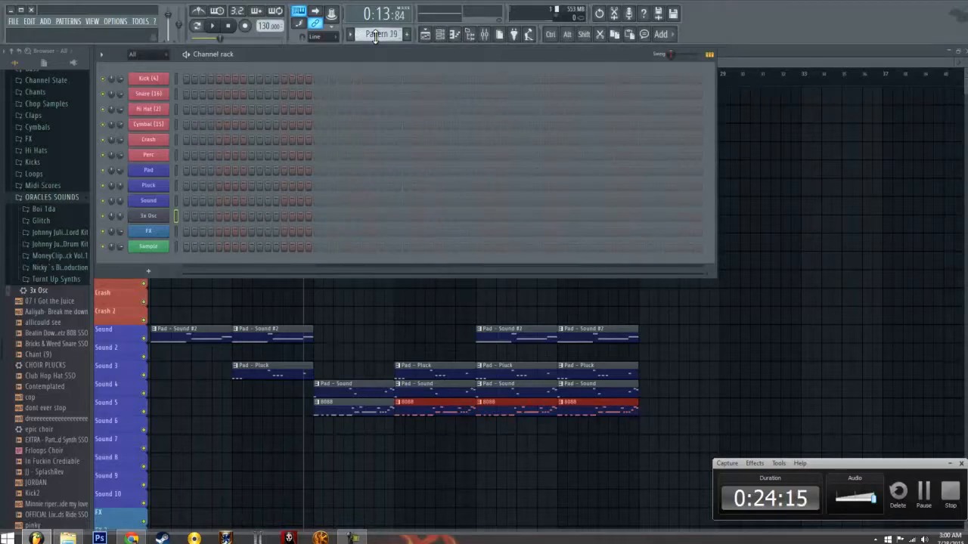
{"action": "scroll", "coordinate": [375, 38], "scroll_direction": "up", "scroll_amount": 3}
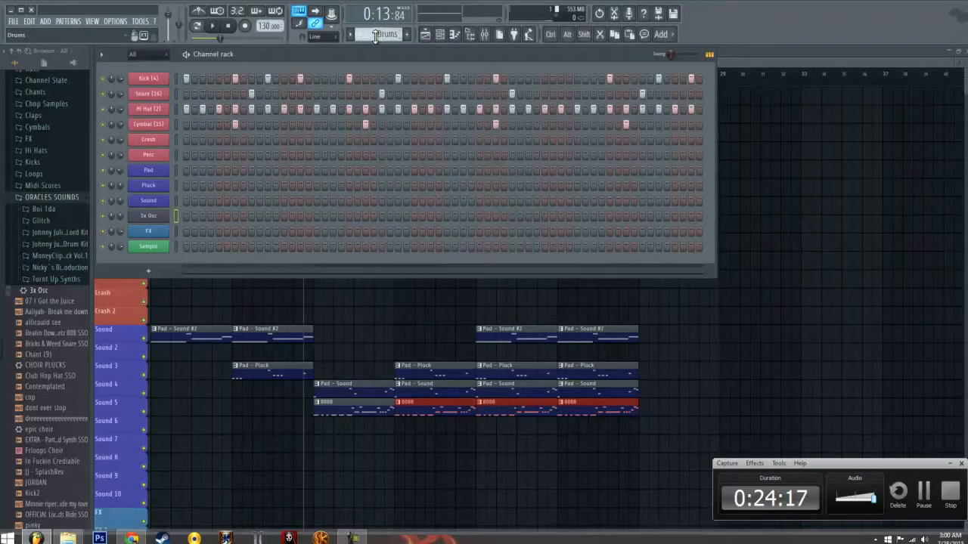
{"action": "right_click", "coordinate": [152, 108]}
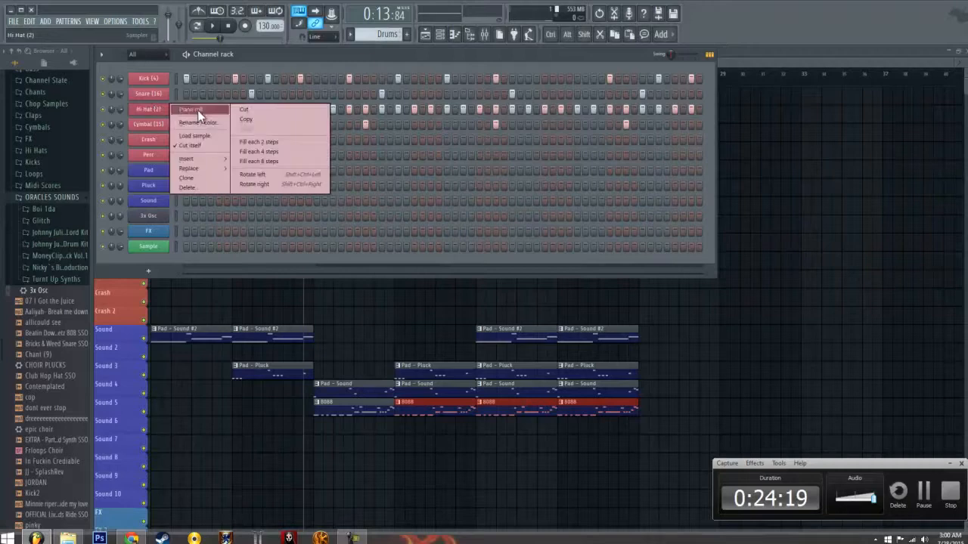
{"action": "left_click", "coordinate": [197, 111]}
Lengthen all the hi-hat notes so each one reaches the start of the next, leaving none selected
{"action": "key", "text": "ctrl+a"}
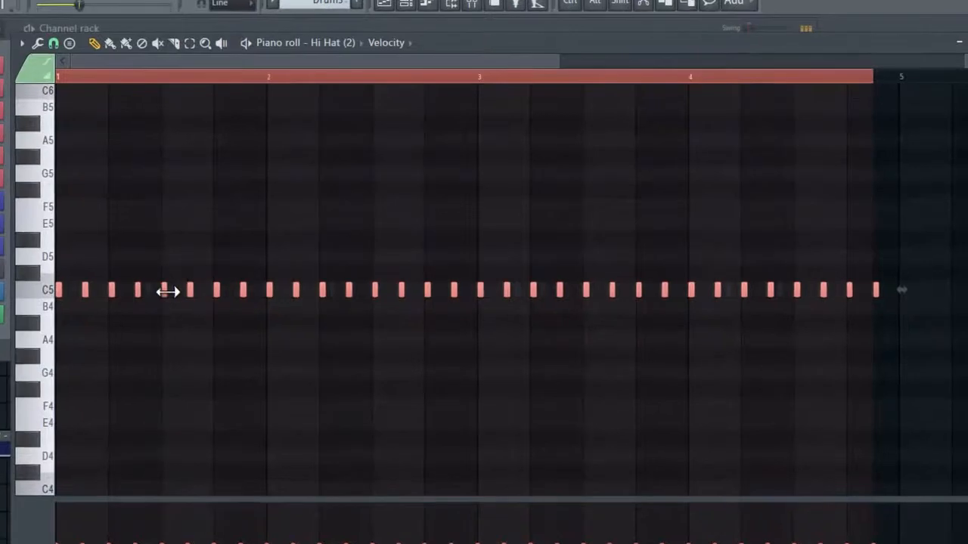
{"action": "left_click_drag", "start_coordinate": [280, 229], "coordinate": [292, 231]}
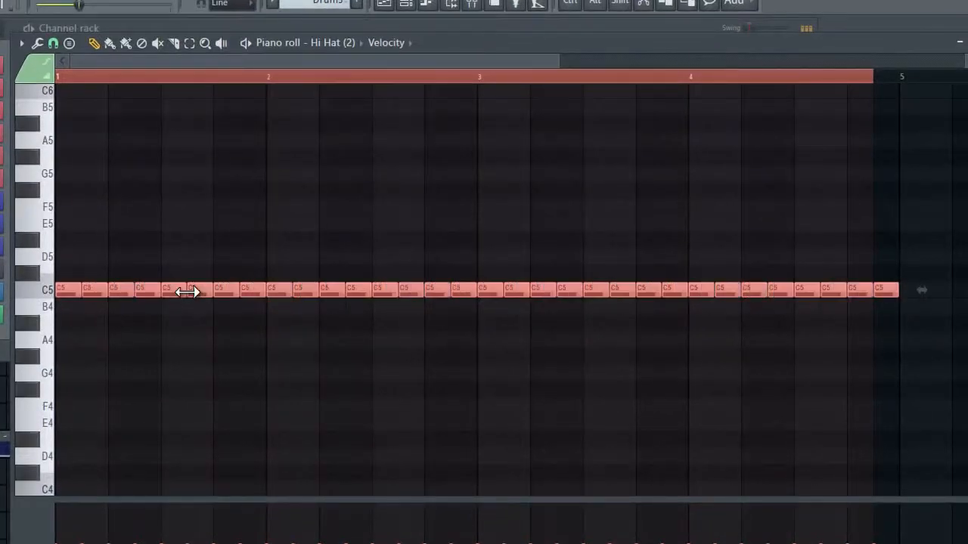
{"action": "key", "text": "ctrl+d"}
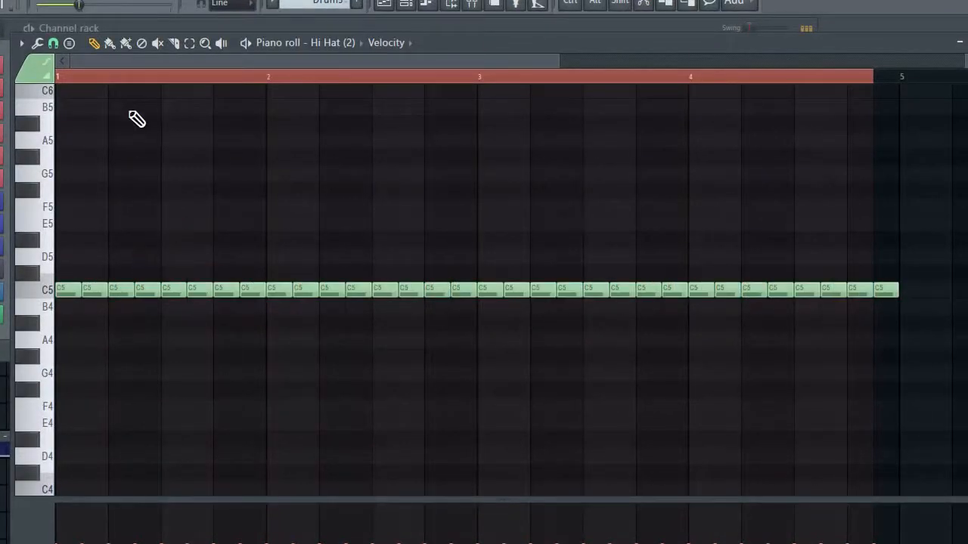
Quick chop the two hi-hat notes on beat 2 of bar 1 into a fast roll with 1/2 step snap
{"action": "left_click_drag", "start_coordinate": [163, 93], "coordinate": [176, 192]}
{"action": "right_click", "coordinate": [181, 190]}
{"action": "left_click_drag", "start_coordinate": [114, 280], "coordinate": [160, 333]}
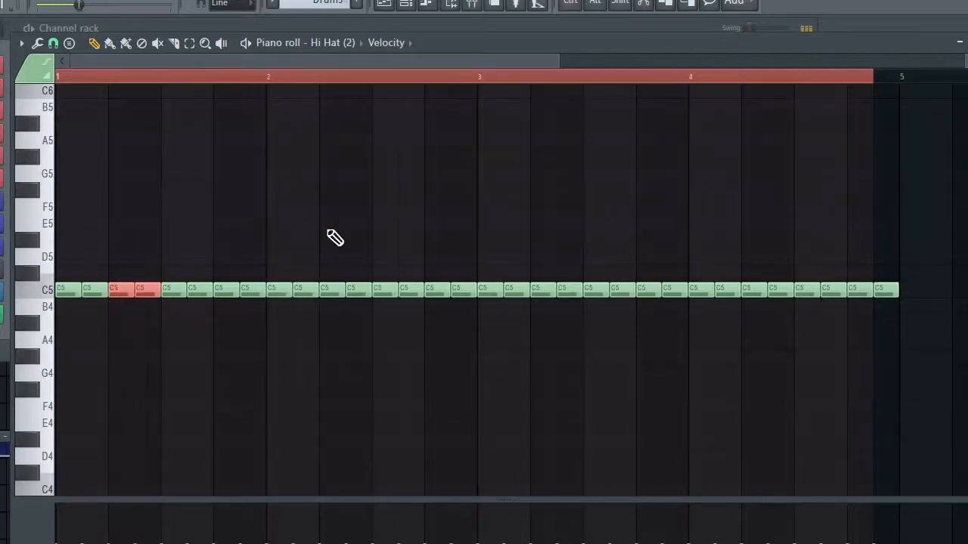
{"action": "left_click", "coordinate": [53, 43]}
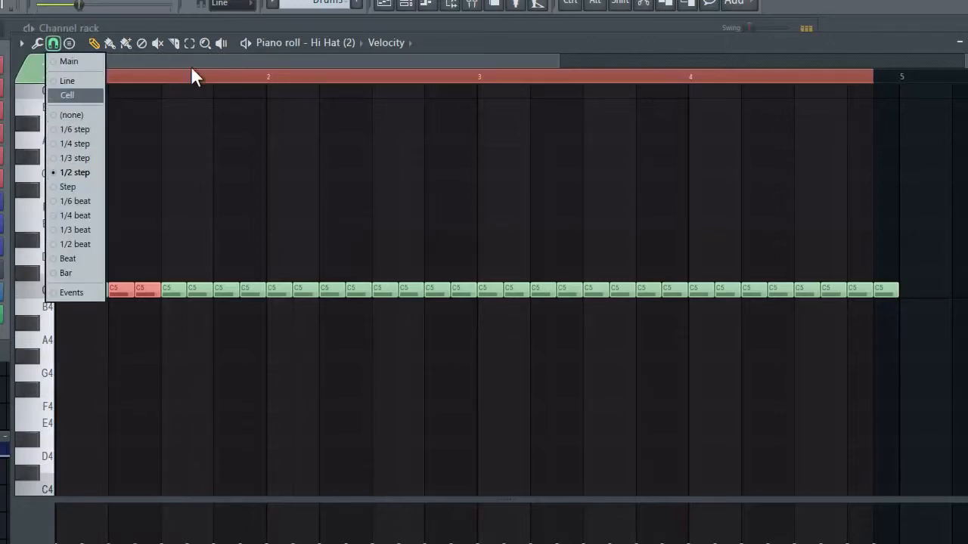
{"action": "left_click", "coordinate": [235, 61]}
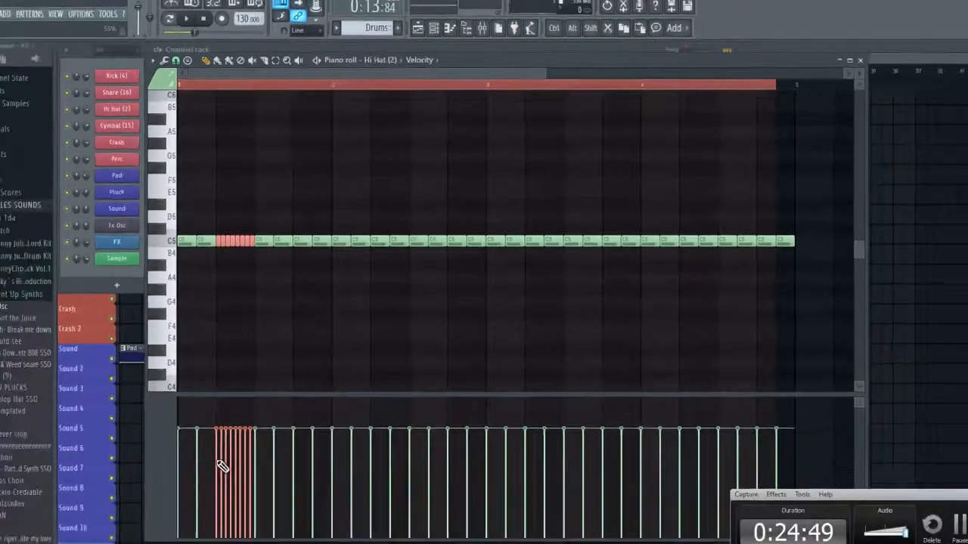
Draw a rising velocity ramp across the bar 1 hi-hat roll and slightly lower the velocity of alternating hits throughout the pattern
{"action": "left_click_drag", "start_coordinate": [240, 427], "coordinate": [263, 411]}
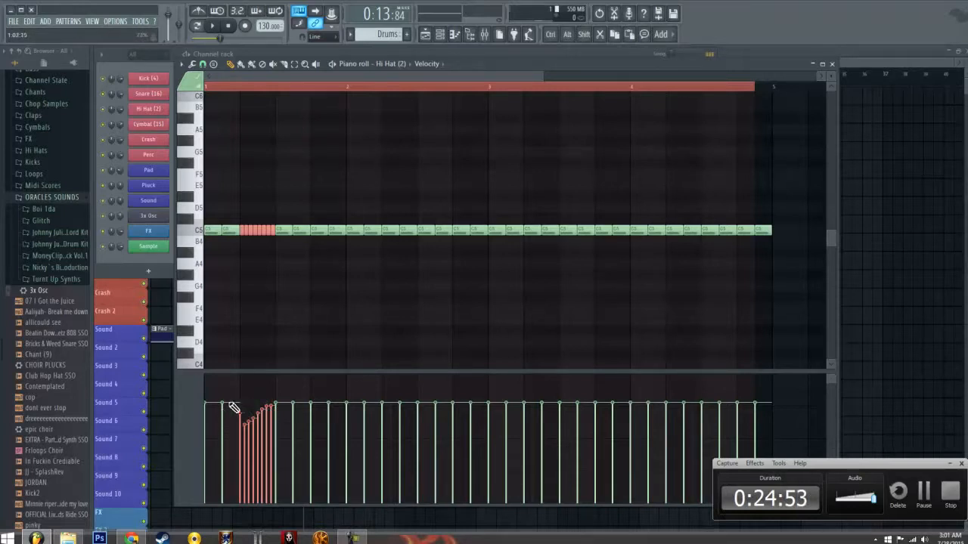
{"action": "left_click", "coordinate": [257, 211]}
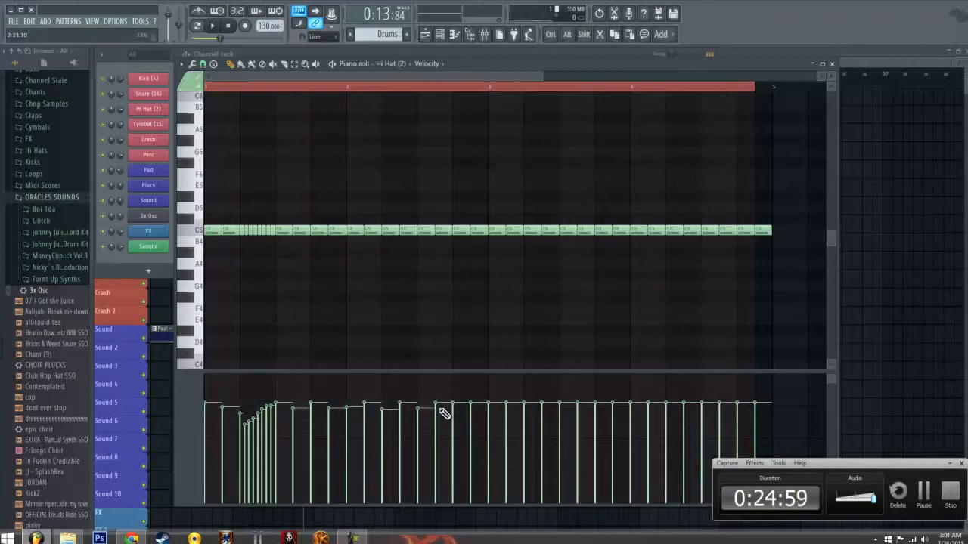
{"action": "left_click_drag", "start_coordinate": [443, 413], "coordinate": [453, 414]}
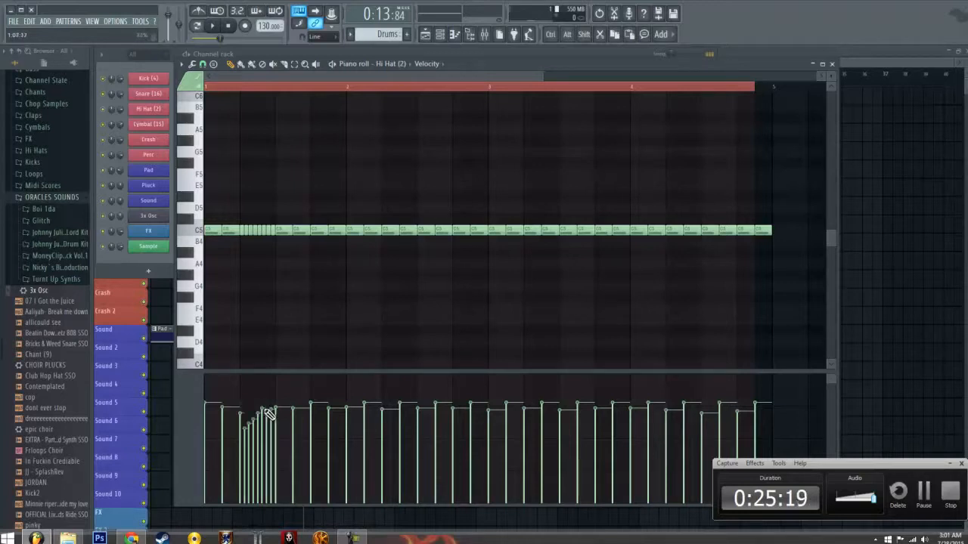
{"action": "left_click_drag", "start_coordinate": [269, 414], "coordinate": [278, 408]}
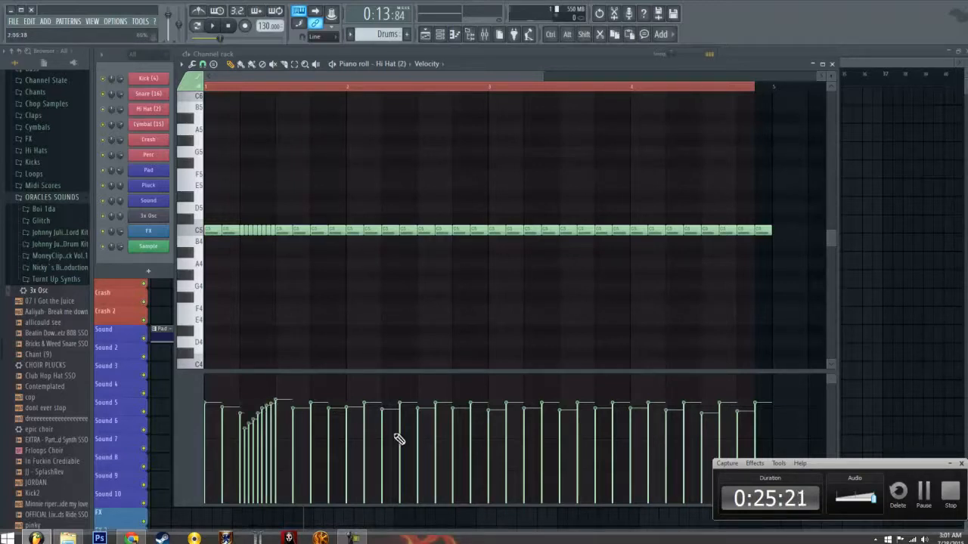
Quick chop the two hi-hat notes on beat 2 of bar 2 with the snap set to 1/6 beat
{"action": "left_click_drag", "start_coordinate": [391, 202], "coordinate": [417, 245]}
{"action": "left_click", "coordinate": [394, 205], "text": "ctrl"}
{"action": "left_click_drag", "start_coordinate": [393, 205], "coordinate": [417, 263]}
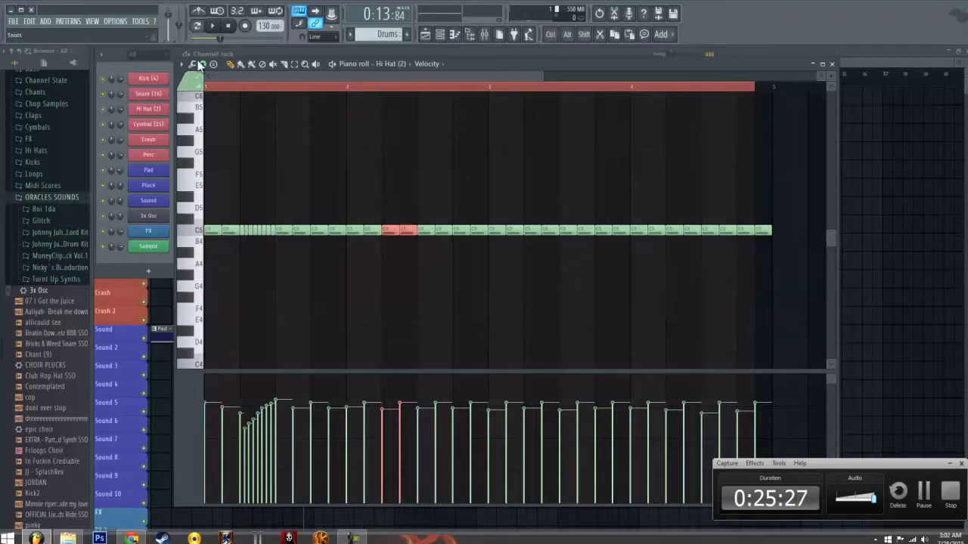
{"action": "left_click", "coordinate": [203, 64]}
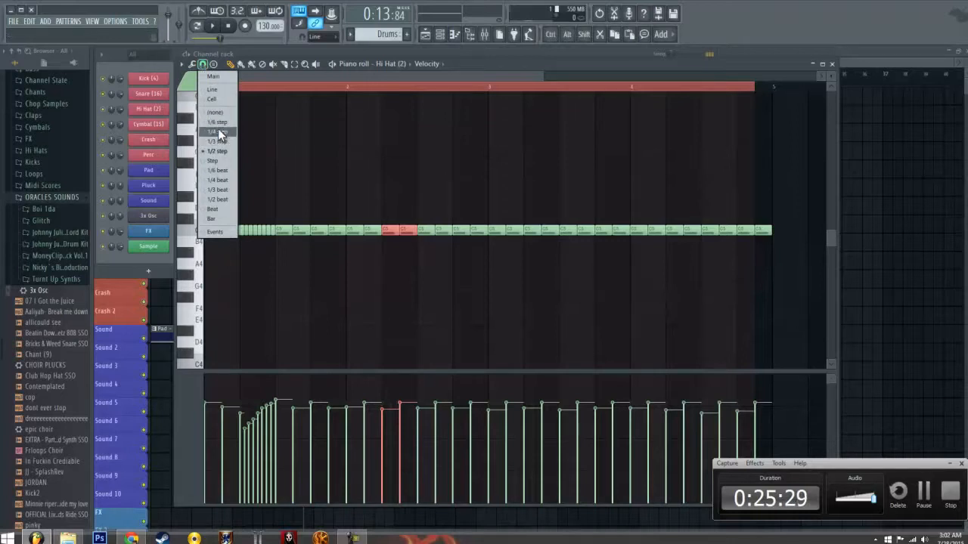
{"action": "left_click", "coordinate": [227, 180]}
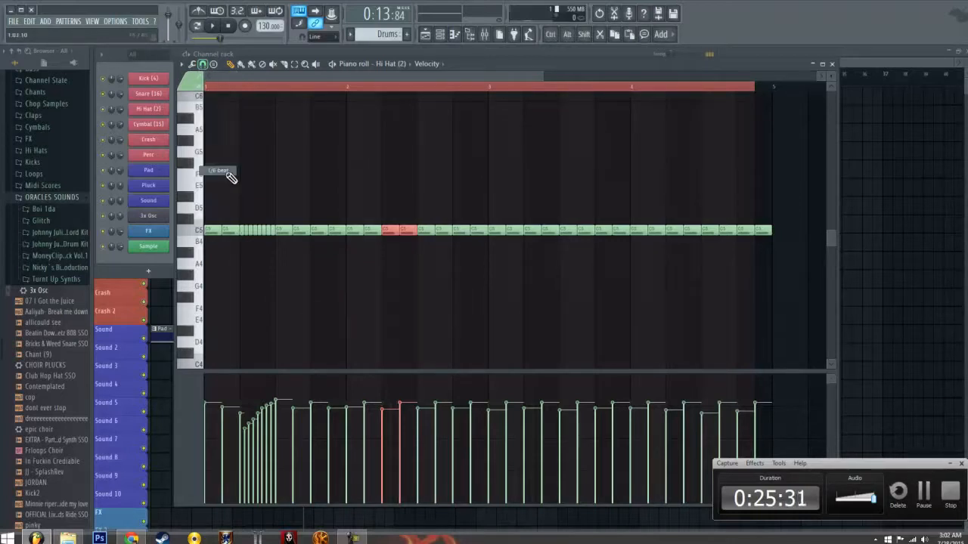
{"action": "key", "text": "ctrl"}
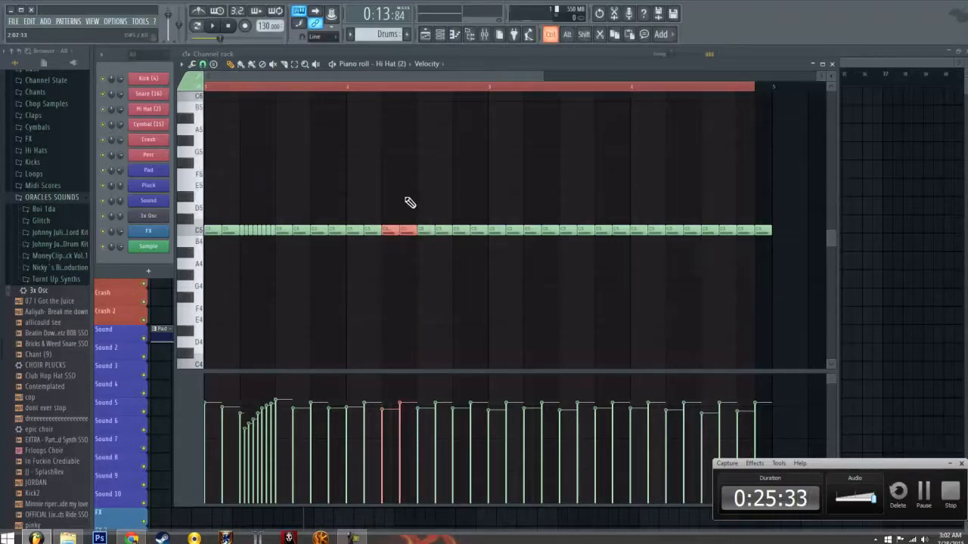
{"action": "key", "text": "ctrl+u"}
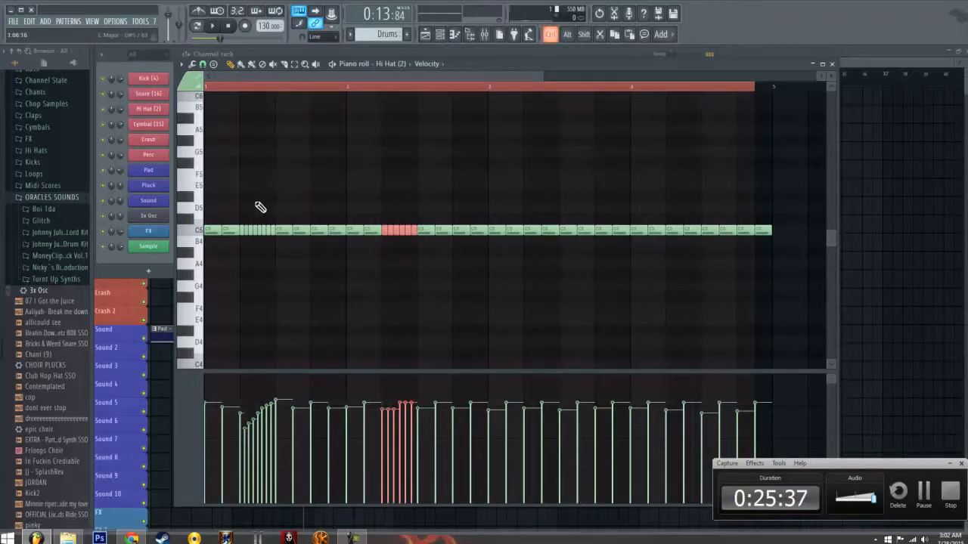
Delete the two hi-hat notes on beat 2 of bar 3 and the two on beat 2 of bar 4
{"action": "left_click", "coordinate": [313, 193], "text": "ctrl"}
{"action": "right_click", "coordinate": [539, 232]}
{"action": "right_click", "coordinate": [552, 233]}
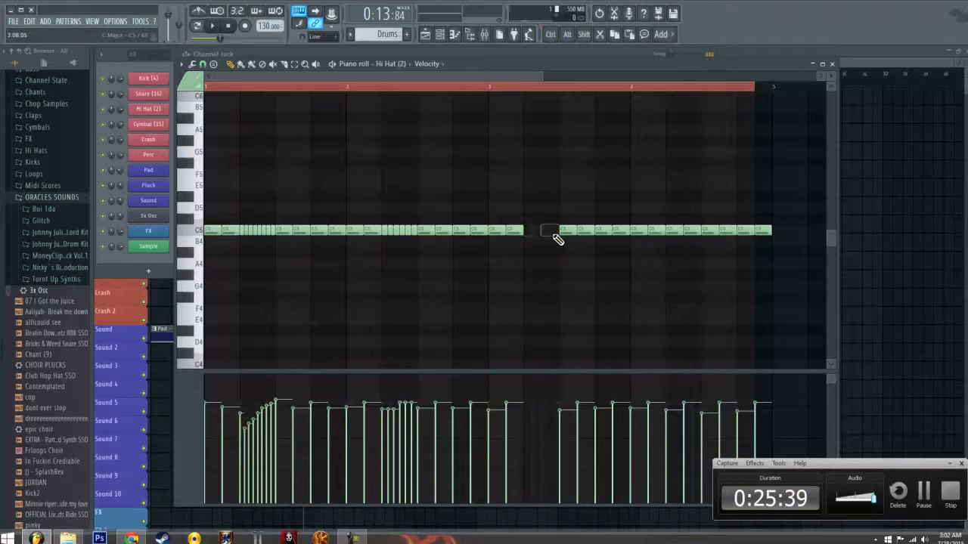
{"action": "right_click", "coordinate": [673, 230]}
{"action": "right_click", "coordinate": [691, 232]}
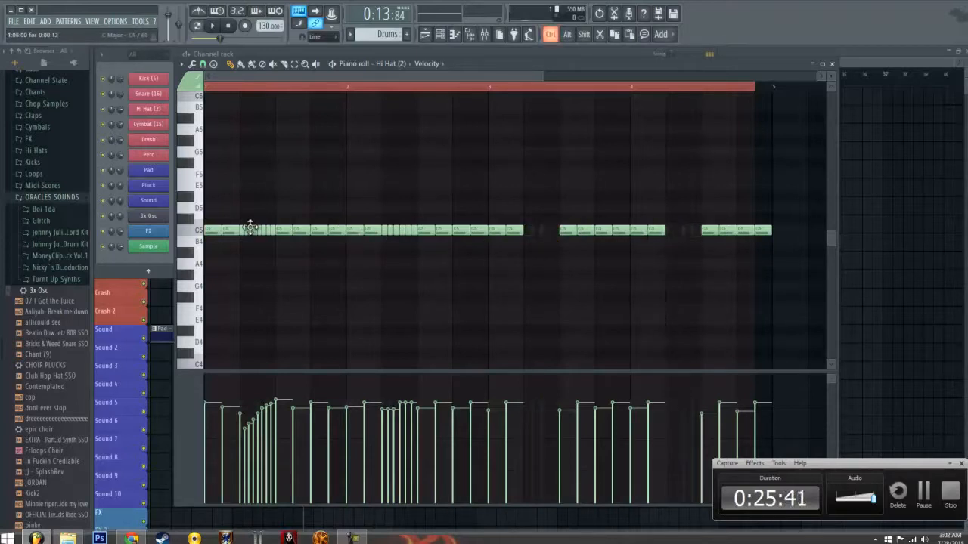
Copy the bar 1 hi-hat roll into the gap in bar 3 and the bar 2 roll into the gap in bar 4
{"action": "left_click_drag", "start_coordinate": [242, 215], "coordinate": [536, 225]}
{"action": "left_click", "coordinate": [370, 194], "text": "ctrl"}
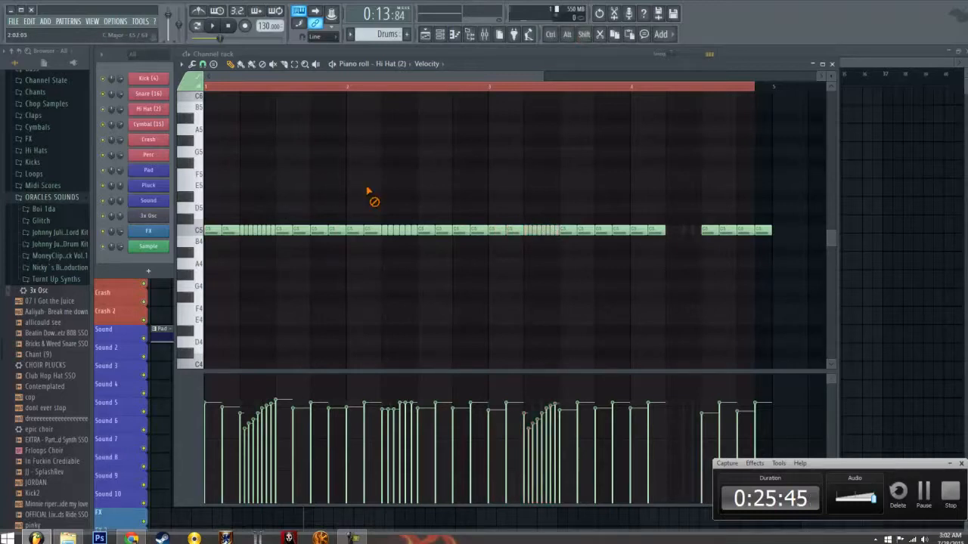
{"action": "left_click_drag", "start_coordinate": [386, 215], "coordinate": [678, 226]}
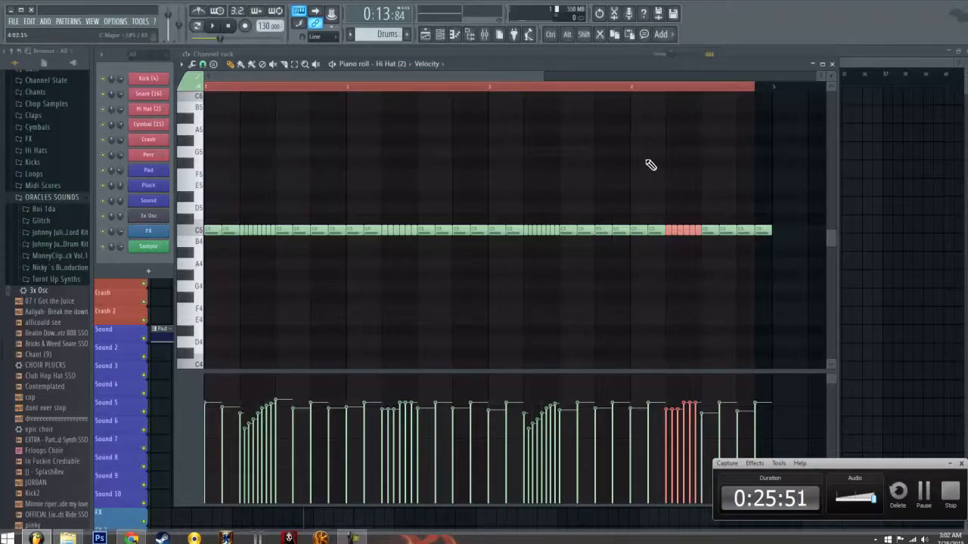
Quick chop the last two hi-hat notes of bar 4 with the snap set to Step, and close the piano roll
{"action": "left_click", "coordinate": [772, 196]}
{"action": "left_click_drag", "start_coordinate": [741, 220], "coordinate": [774, 247]}
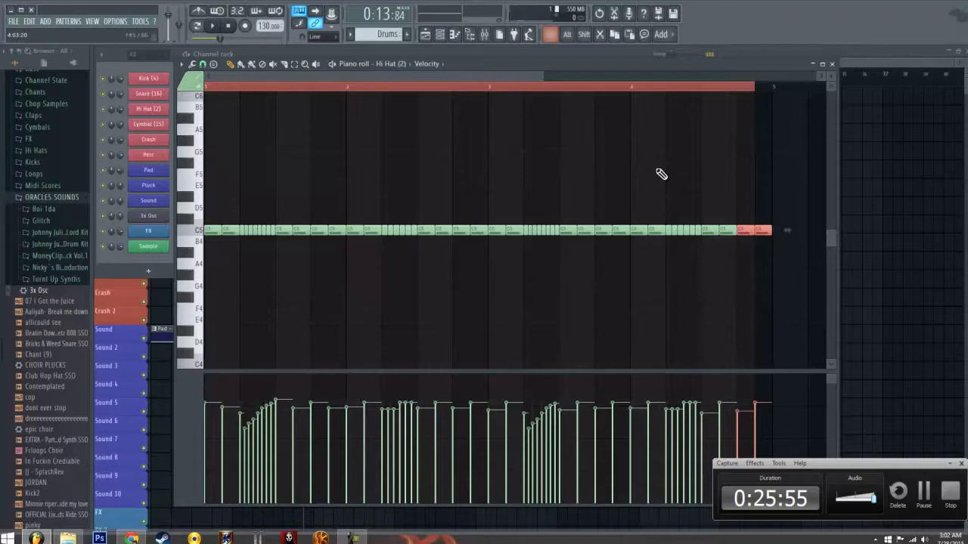
{"action": "left_click", "coordinate": [192, 64]}
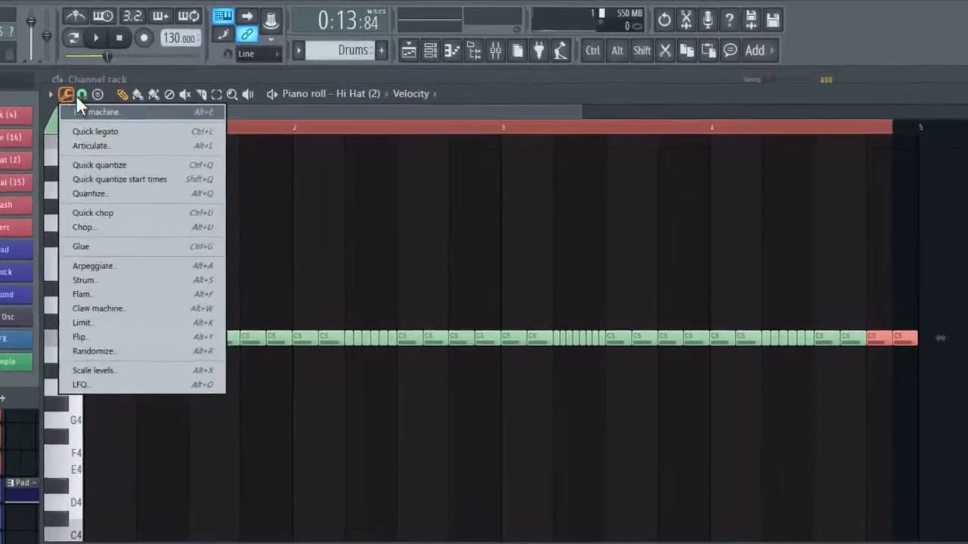
{"action": "left_click", "coordinate": [76, 95]}
{"action": "left_click", "coordinate": [79, 95]}
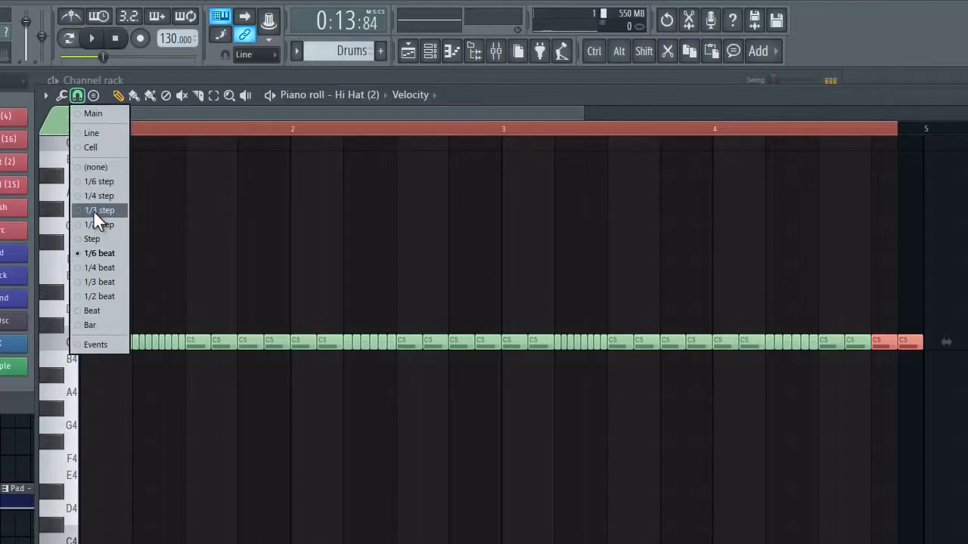
{"action": "left_click", "coordinate": [106, 238]}
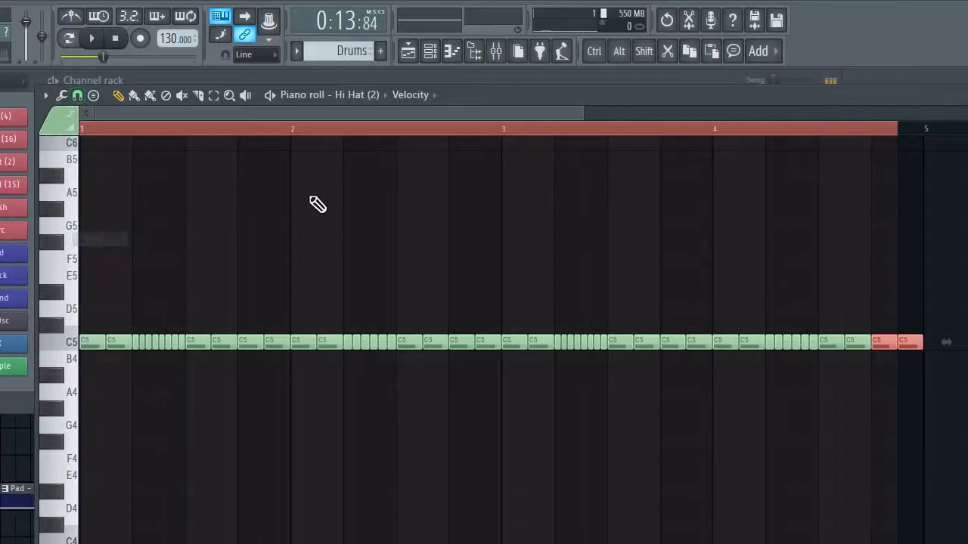
{"action": "key", "text": "ctrl+u"}
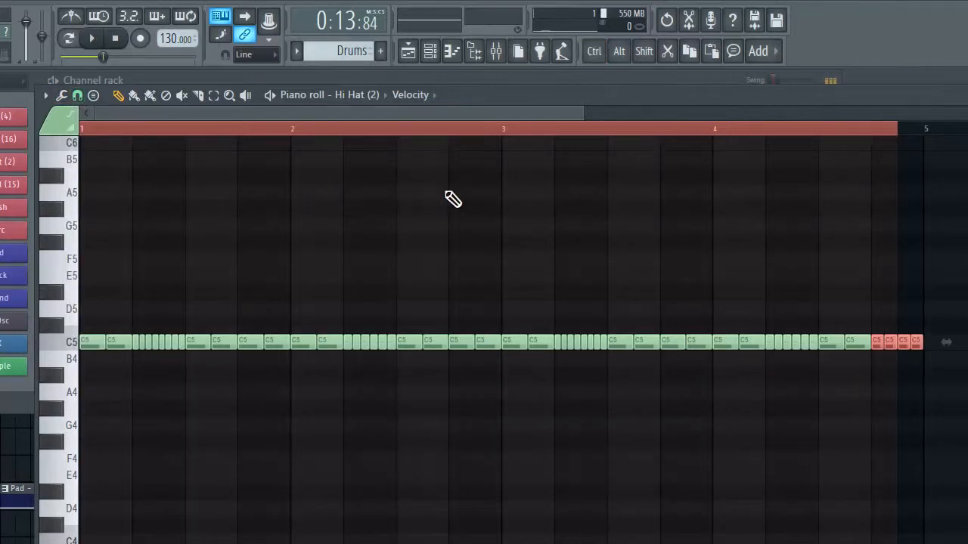
{"action": "right_click", "coordinate": [818, 453]}
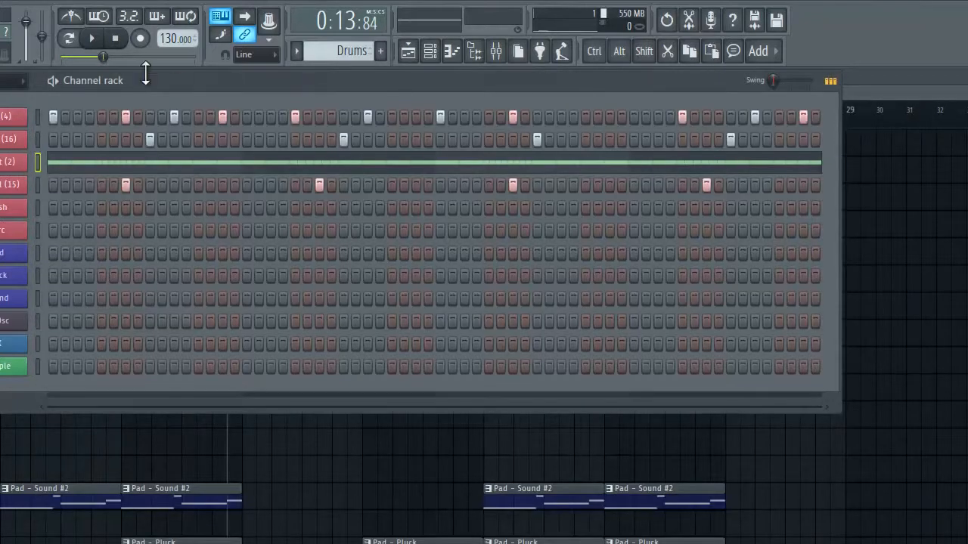
Play back the arrangement to hear the Drums pattern with the new hi-hat rolls, and stop it
{"action": "left_click", "coordinate": [91, 38]}
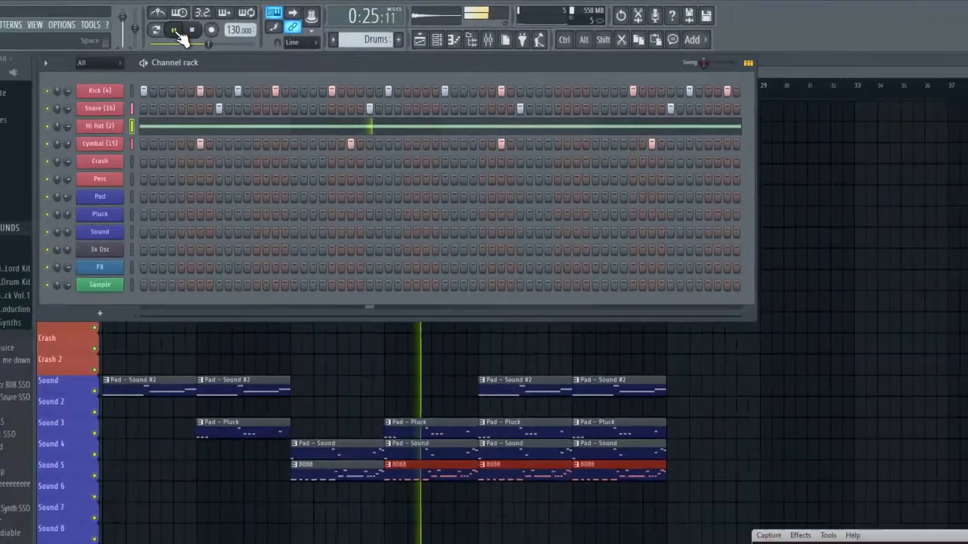
{"action": "left_click", "coordinate": [176, 32]}
Collapse the ORACLES SOUNDS folder in the browser and open the Percs sample folder
{"action": "scroll", "coordinate": [58, 266], "scroll_direction": "down", "scroll_amount": 2}
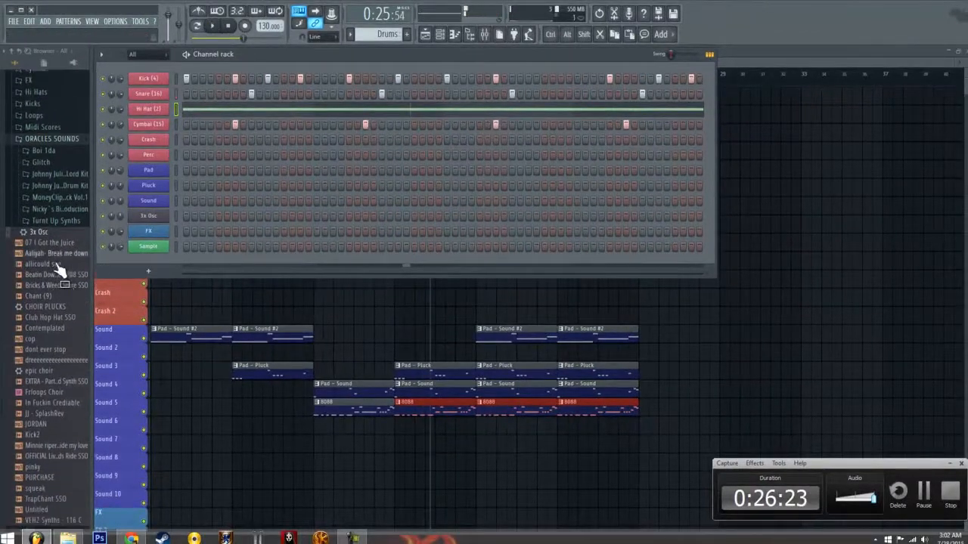
{"action": "left_click", "coordinate": [47, 138]}
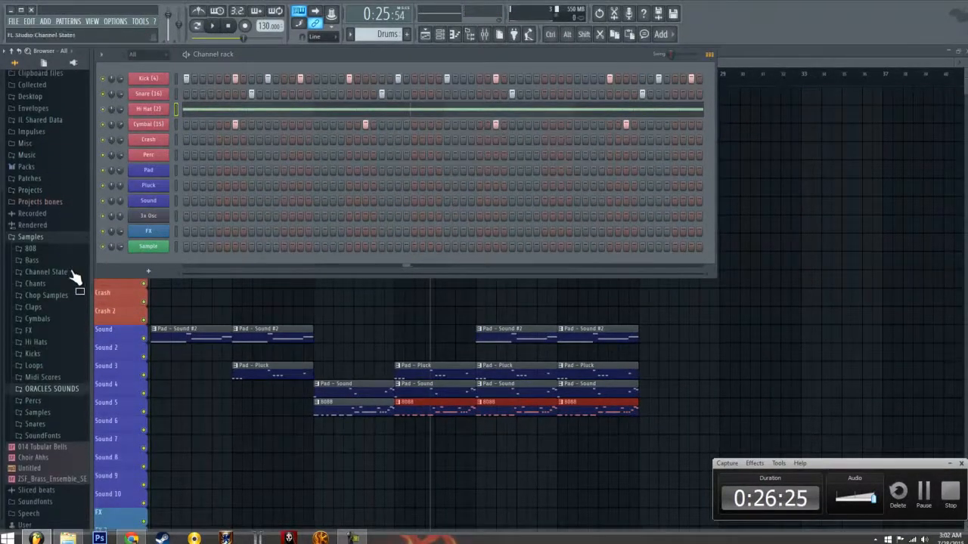
{"action": "left_click", "coordinate": [43, 399]}
{"action": "scroll", "coordinate": [45, 394], "scroll_direction": "down", "scroll_amount": 5}
Audition the percussion samples in the Percs folder from about OA - Perc (32) to OA - Perc (59)
{"action": "left_click", "coordinate": [46, 361]}
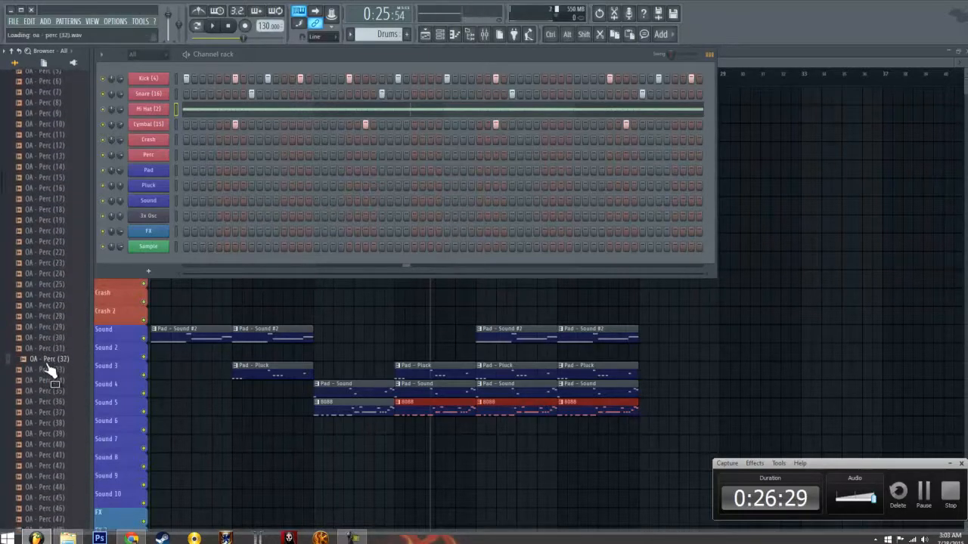
{"action": "scroll", "coordinate": [50, 386], "scroll_direction": "up", "scroll_amount": 5}
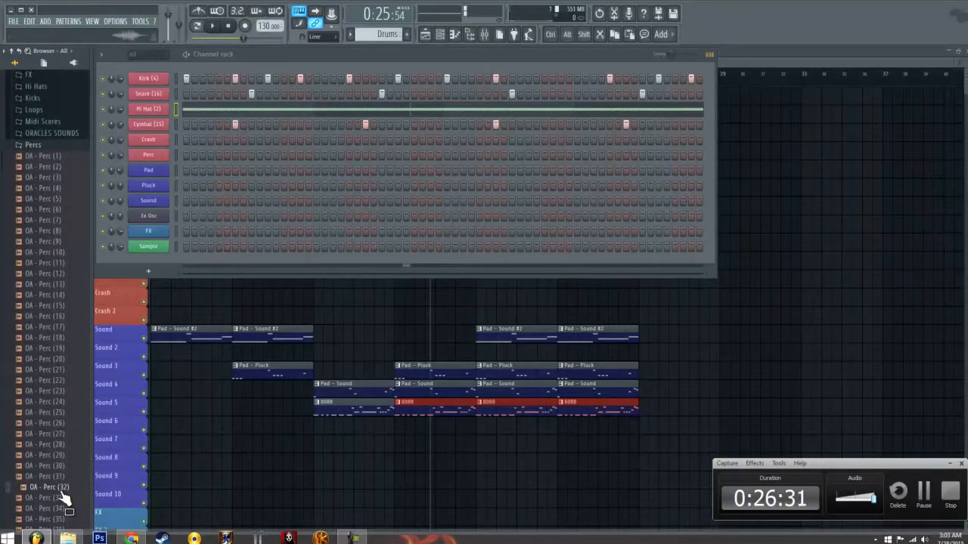
{"action": "key", "text": "Up"}
{"action": "left_click", "coordinate": [61, 499]}
{"action": "left_click", "coordinate": [60, 511]}
{"action": "left_click", "coordinate": [59, 522]}
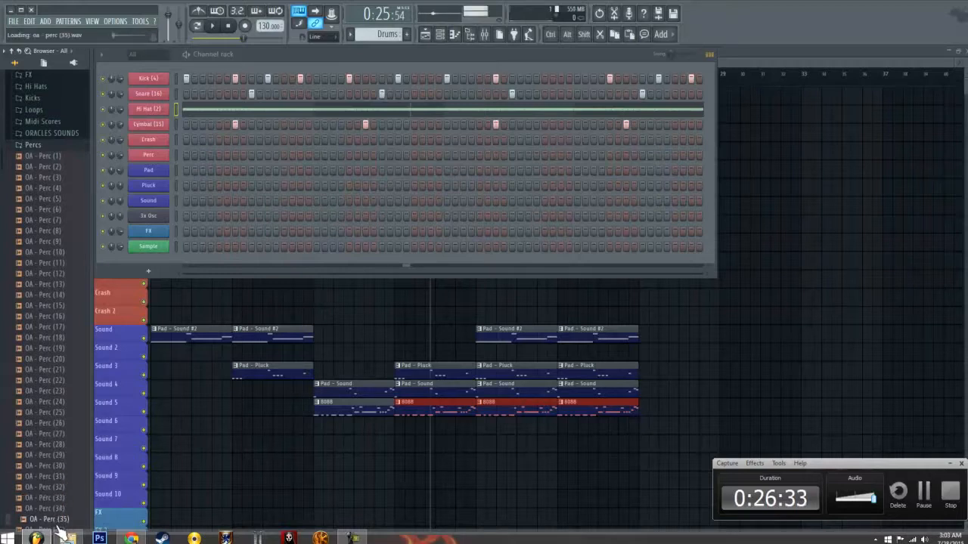
{"action": "scroll", "coordinate": [57, 514], "scroll_direction": "down", "scroll_amount": 5}
{"action": "left_click", "coordinate": [55, 363]}
{"action": "left_click", "coordinate": [44, 265]}
{"action": "left_click", "coordinate": [49, 233]}
{"action": "left_click", "coordinate": [49, 254]}
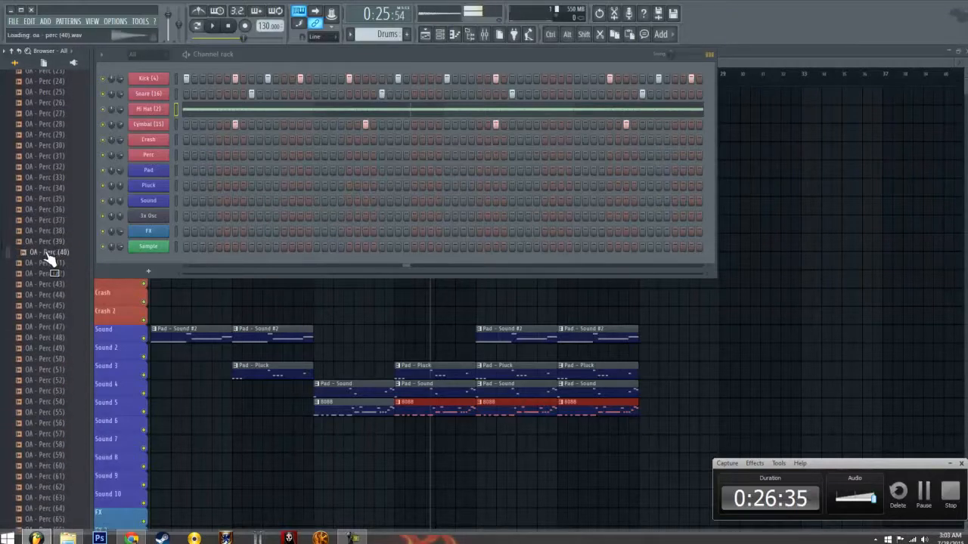
{"action": "left_click", "coordinate": [55, 287]}
{"action": "left_click", "coordinate": [55, 296]}
{"action": "left_click", "coordinate": [54, 306]}
{"action": "left_click", "coordinate": [53, 317]}
{"action": "left_click", "coordinate": [54, 328]}
{"action": "left_click", "coordinate": [54, 339]}
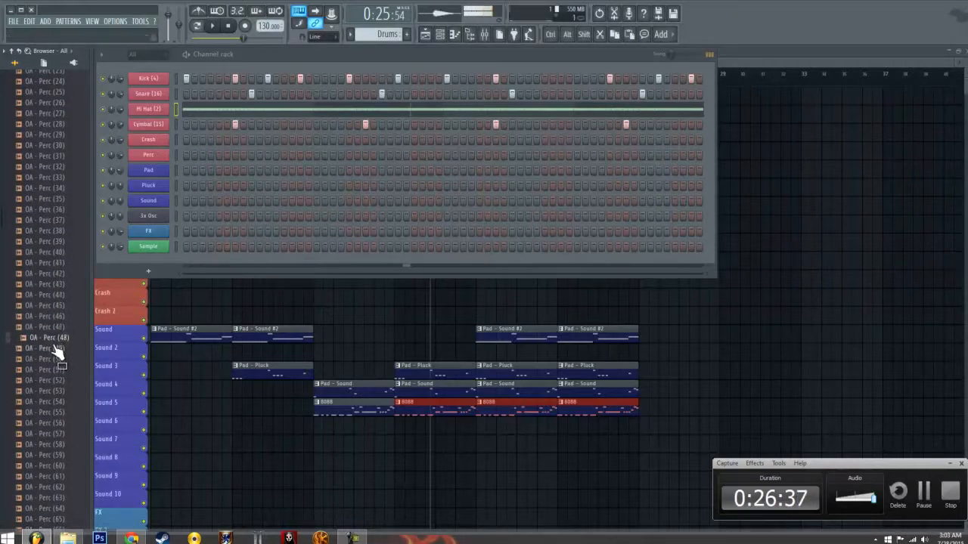
{"action": "left_click", "coordinate": [56, 350]}
{"action": "left_click", "coordinate": [55, 360]}
{"action": "left_click", "coordinate": [55, 371]}
{"action": "left_click", "coordinate": [56, 382]}
{"action": "left_click", "coordinate": [55, 392]}
{"action": "left_click", "coordinate": [56, 402]}
{"action": "left_click", "coordinate": [56, 413]}
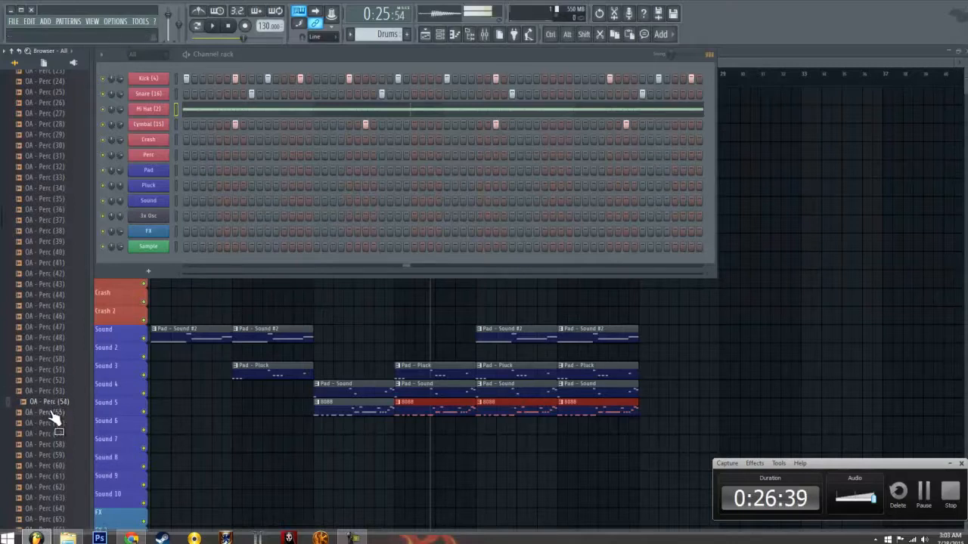
{"action": "left_click", "coordinate": [54, 424]}
{"action": "left_click", "coordinate": [53, 435]}
{"action": "left_click", "coordinate": [53, 445]}
{"action": "left_click", "coordinate": [55, 456]}
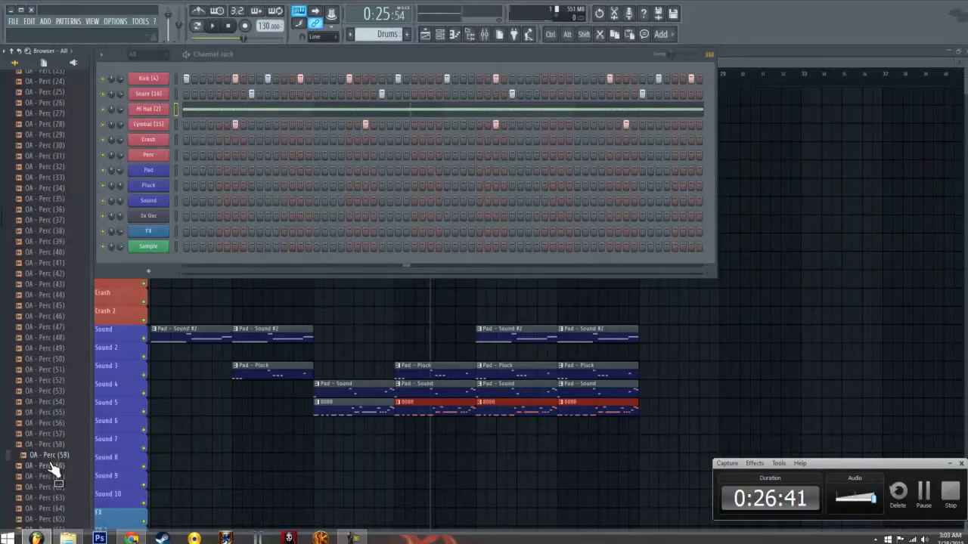
Load OA - Perc (60) into the Perc channel and place a hit on every fourth step, starting from step 3
{"action": "left_click", "coordinate": [54, 466]}
{"action": "left_click_drag", "start_coordinate": [53, 476], "coordinate": [151, 163]}
{"action": "left_click", "coordinate": [201, 154]}
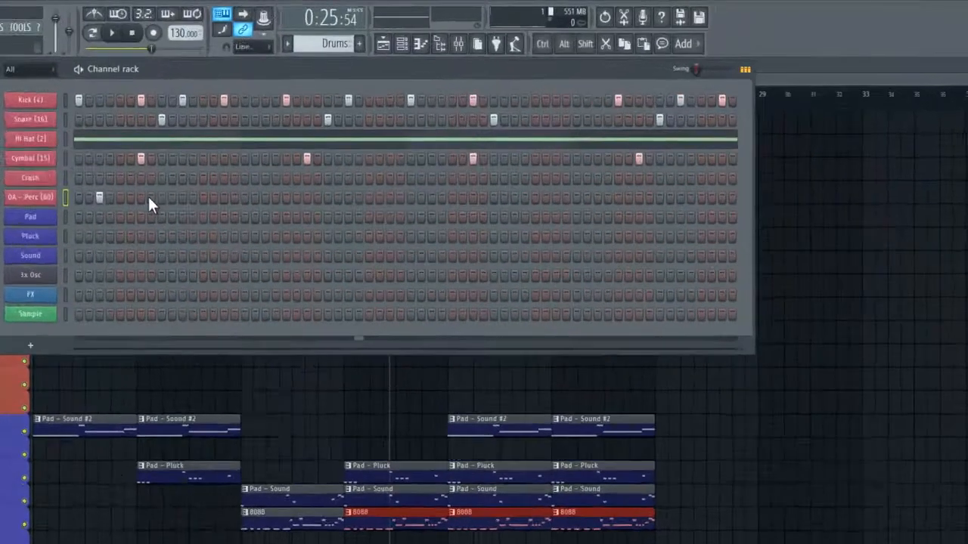
{"action": "left_click", "coordinate": [234, 154]}
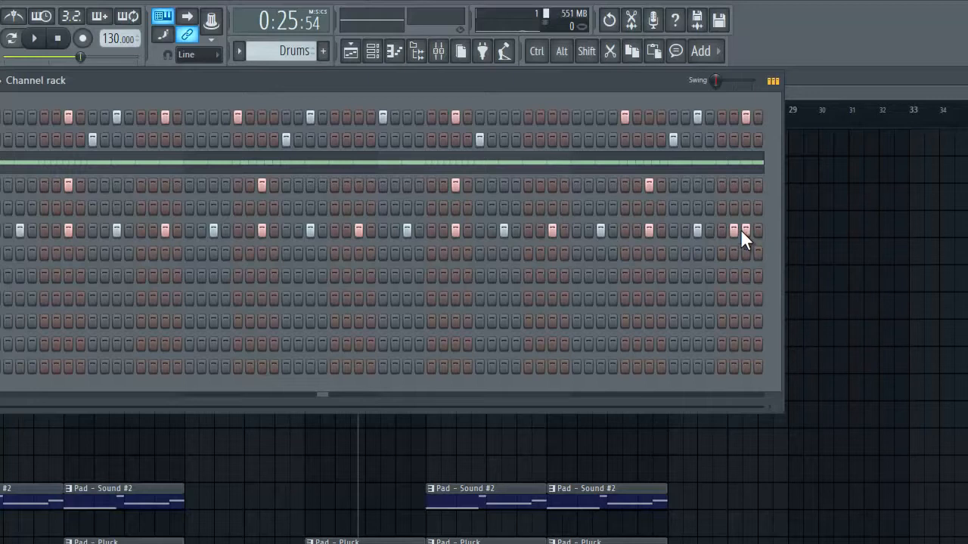
With the song playing, lower the velocity of every second OA - Perc (60) note in the piano roll
{"action": "left_click", "coordinate": [37, 38]}
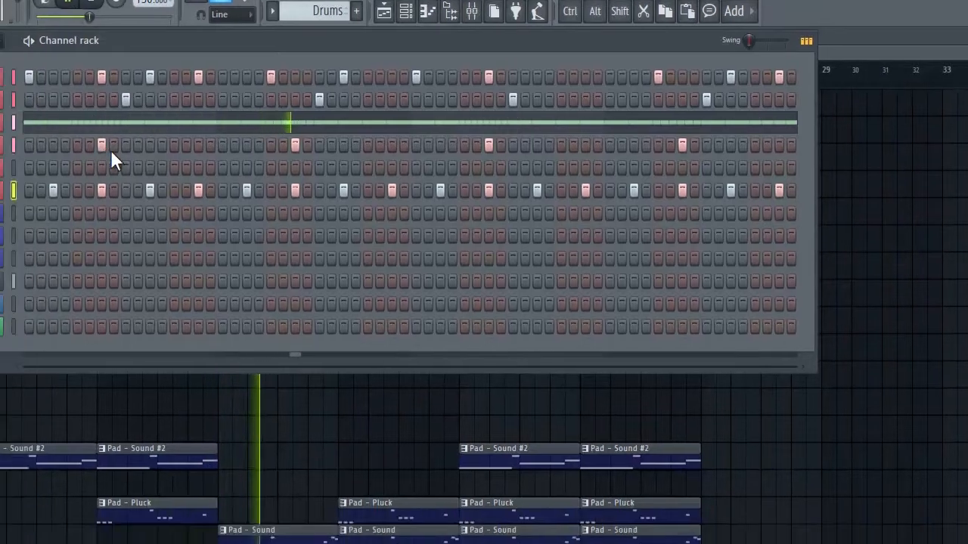
{"action": "right_click", "coordinate": [90, 52]}
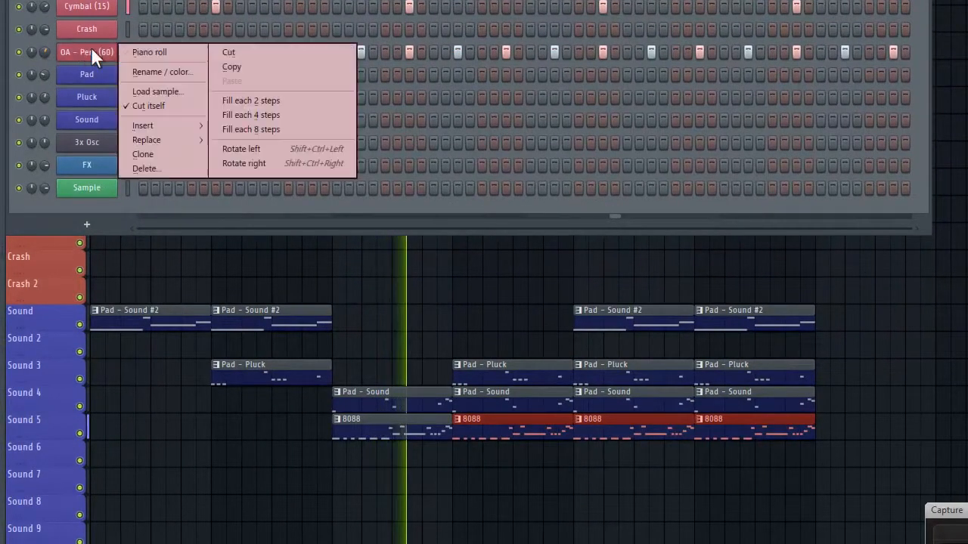
{"action": "left_click", "coordinate": [140, 51]}
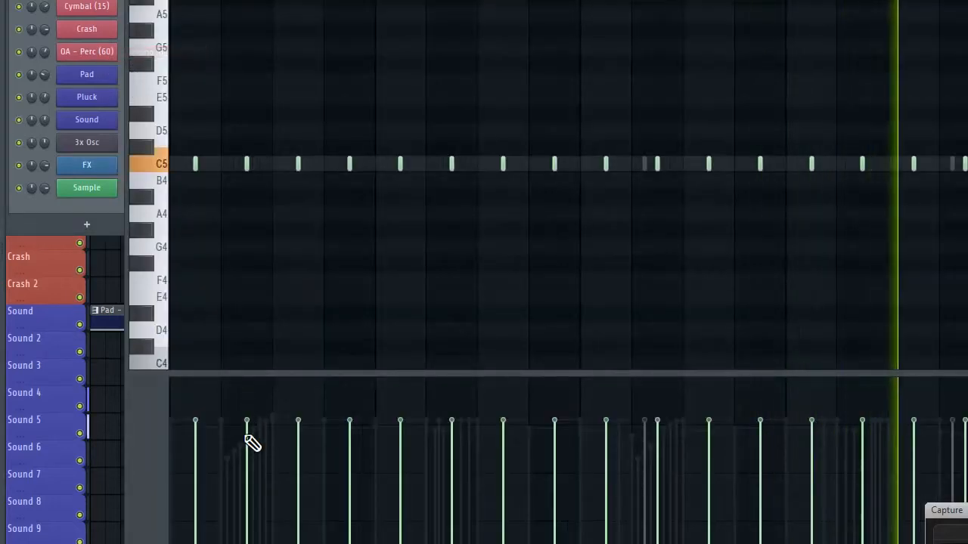
{"action": "mouse_move", "coordinate": [251, 444]}
{"action": "left_mouse_down"}
{"action": "mouse_move", "coordinate": [335, 458]}
{"action": "mouse_move", "coordinate": [358, 449]}
{"action": "mouse_move", "coordinate": [470, 451]}
{"action": "left_mouse_up"}
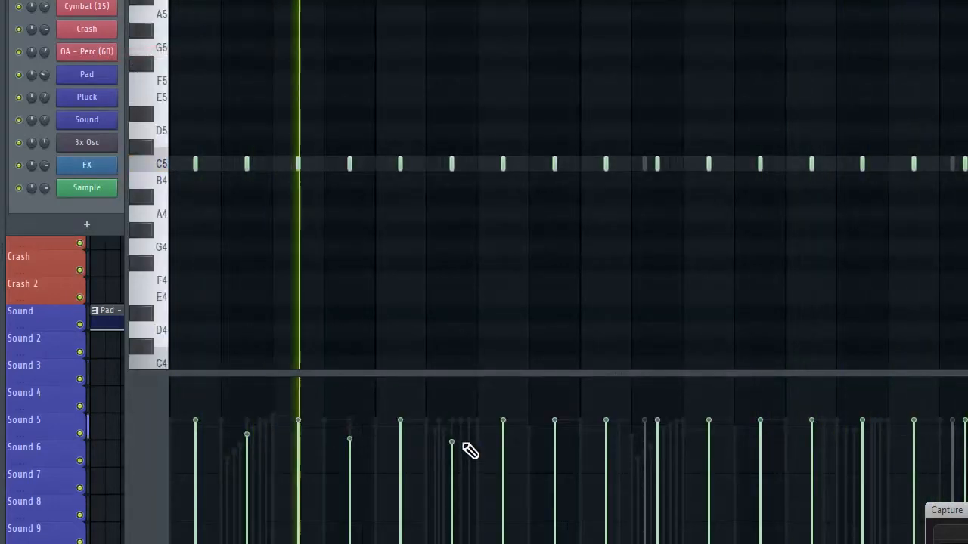
{"action": "left_click", "coordinate": [556, 443]}
{"action": "left_click", "coordinate": [658, 448]}
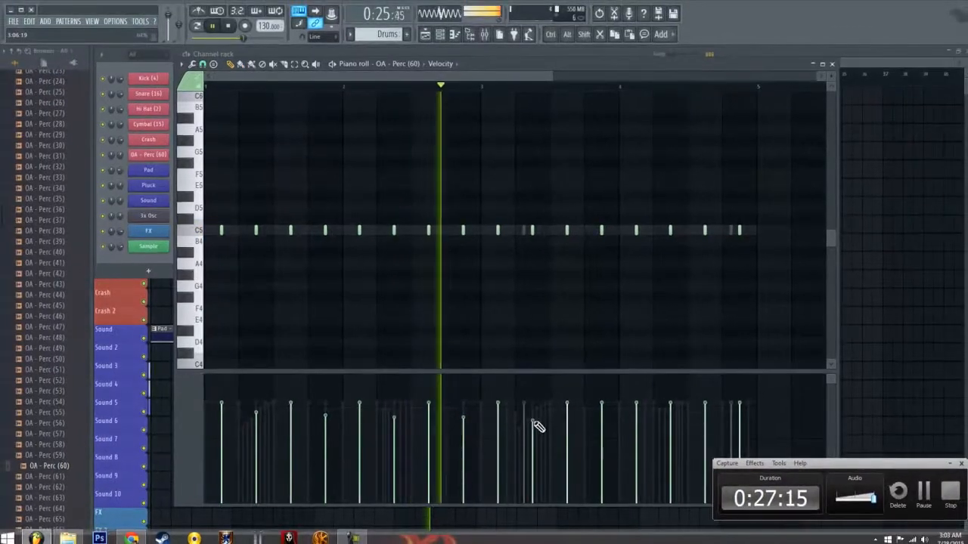
{"action": "left_click", "coordinate": [602, 418]}
{"action": "left_click", "coordinate": [670, 417]}
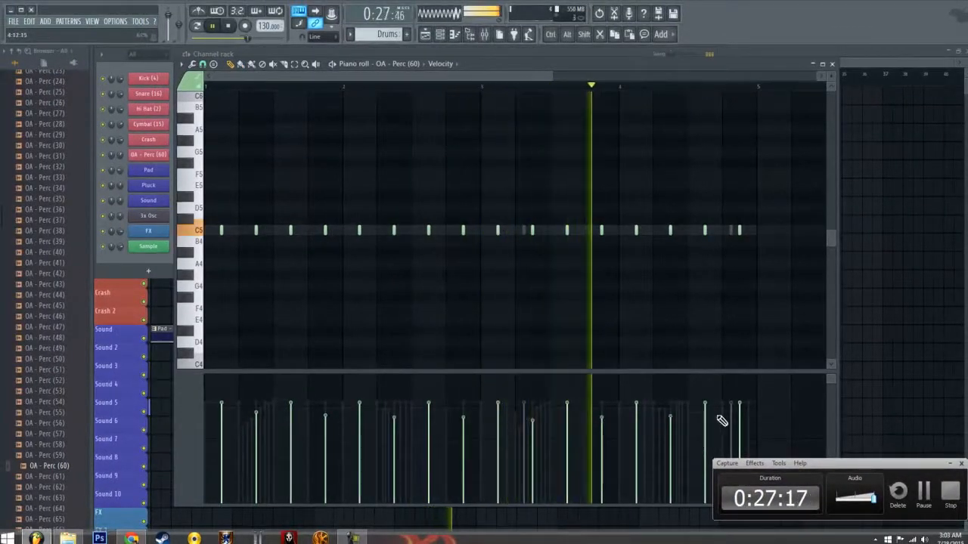
{"action": "left_click", "coordinate": [739, 420]}
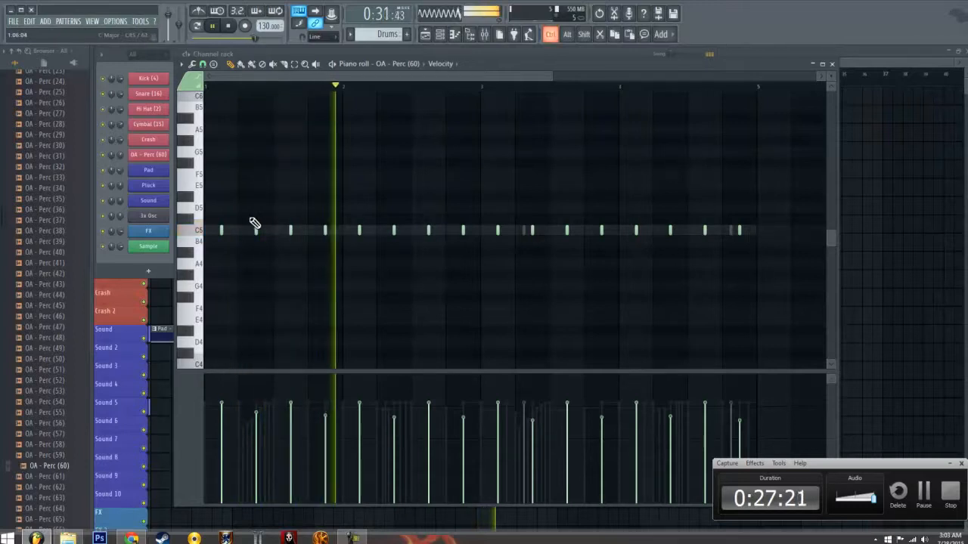
Select every second OA - Perc (60) note, transpose the selection up two semitones from C5 to D5, and stop playback
{"action": "left_click_drag", "start_coordinate": [249, 215], "coordinate": [262, 247]}
{"action": "left_click_drag", "start_coordinate": [317, 214], "coordinate": [331, 243]}
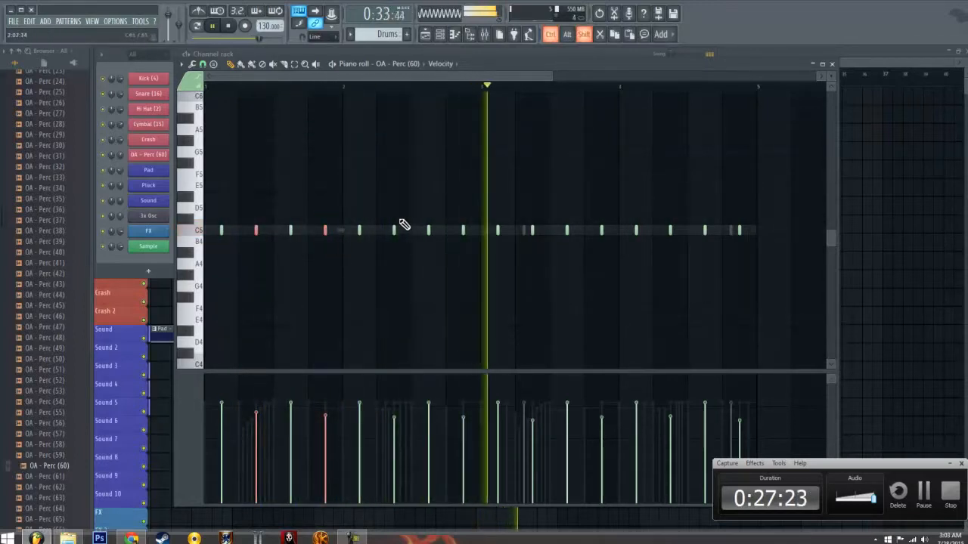
{"action": "left_click_drag", "start_coordinate": [391, 213], "coordinate": [400, 253]}
{"action": "left_click_drag", "start_coordinate": [457, 217], "coordinate": [470, 245]}
{"action": "left_click_drag", "start_coordinate": [525, 217], "coordinate": [539, 245]}
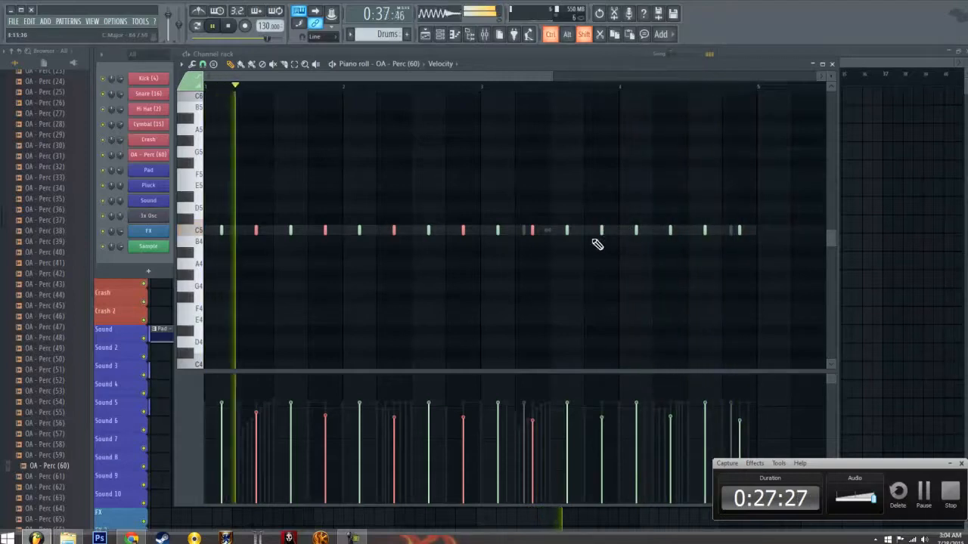
{"action": "left_click_drag", "start_coordinate": [596, 220], "coordinate": [677, 242]}
{"action": "left_click_drag", "start_coordinate": [731, 216], "coordinate": [761, 242]}
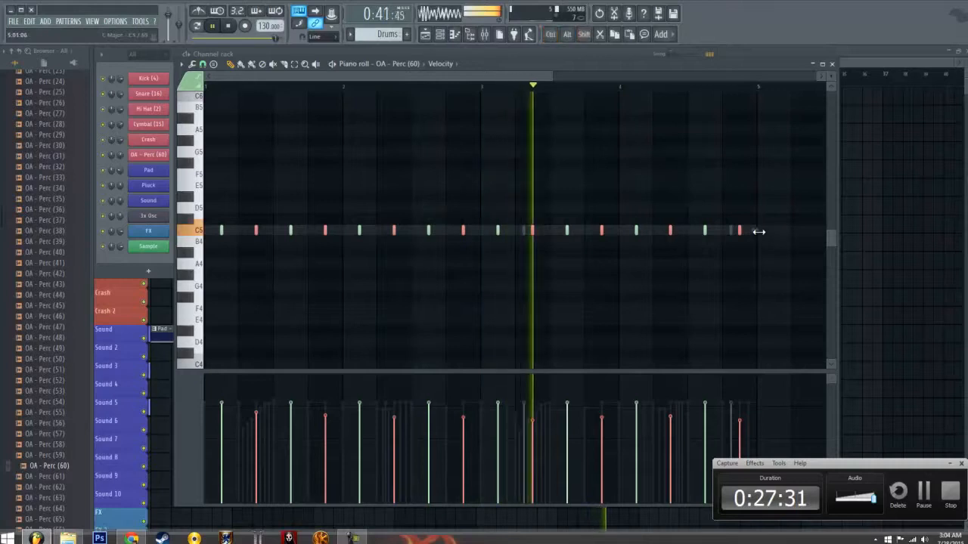
{"action": "key", "text": "shift+Down"}
{"action": "key", "text": "shift+Down"}
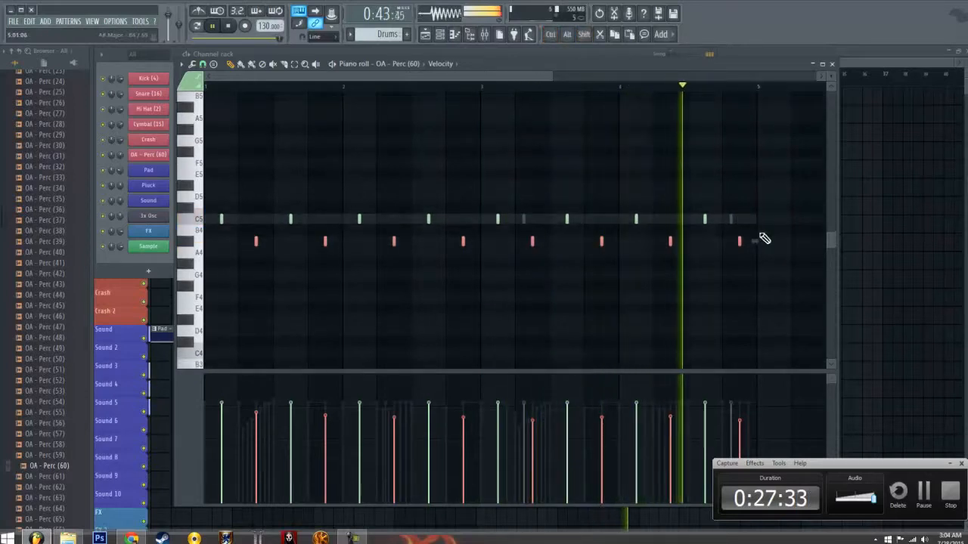
{"action": "key", "text": "shift+Up"}
{"action": "key", "text": "shift+Up"}
{"action": "key", "text": "shift+Up"}
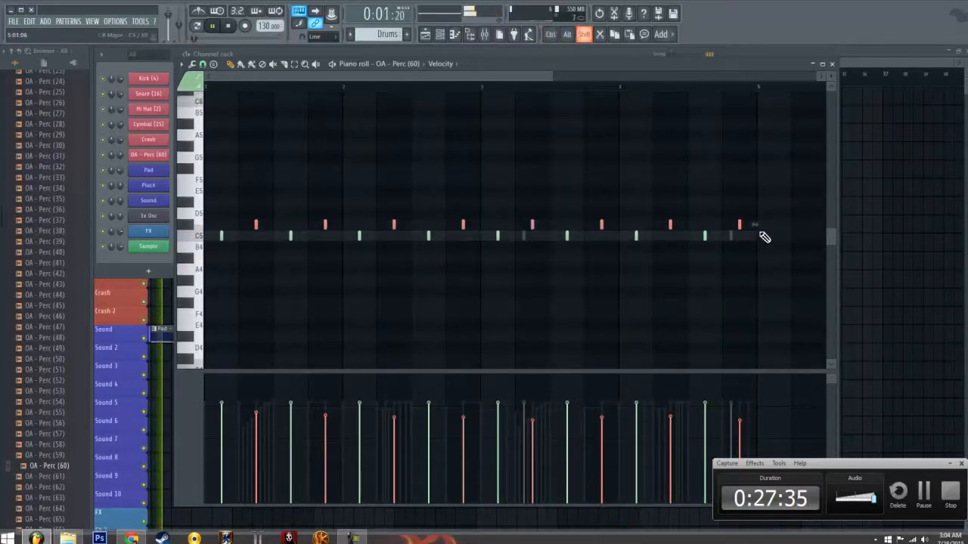
{"action": "key", "text": "shift+Up"}
{"action": "key", "text": "space"}
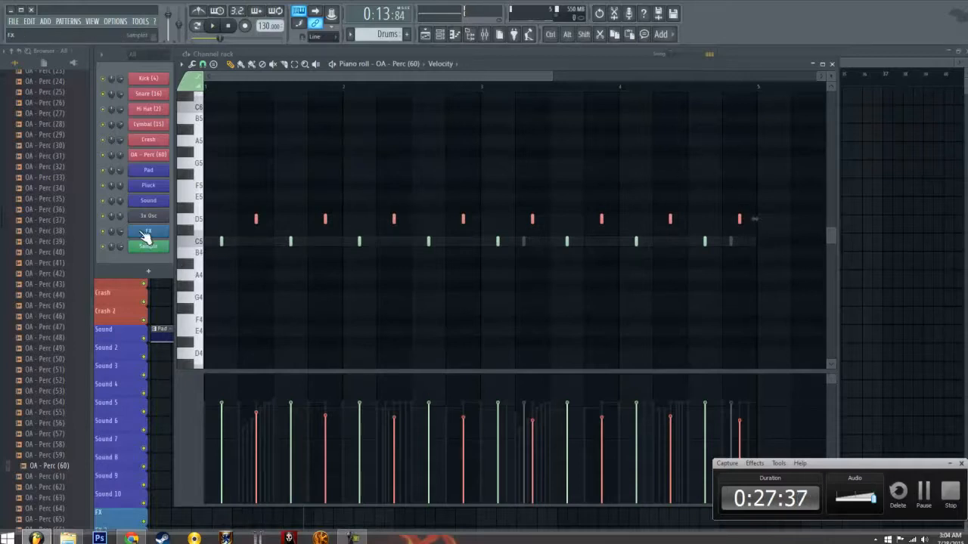
Choose a preset option for the OA - Perc (60) sample's time-stretching Time, start playback, and close the channel settings and piano roll
{"action": "left_click", "coordinate": [145, 156]}
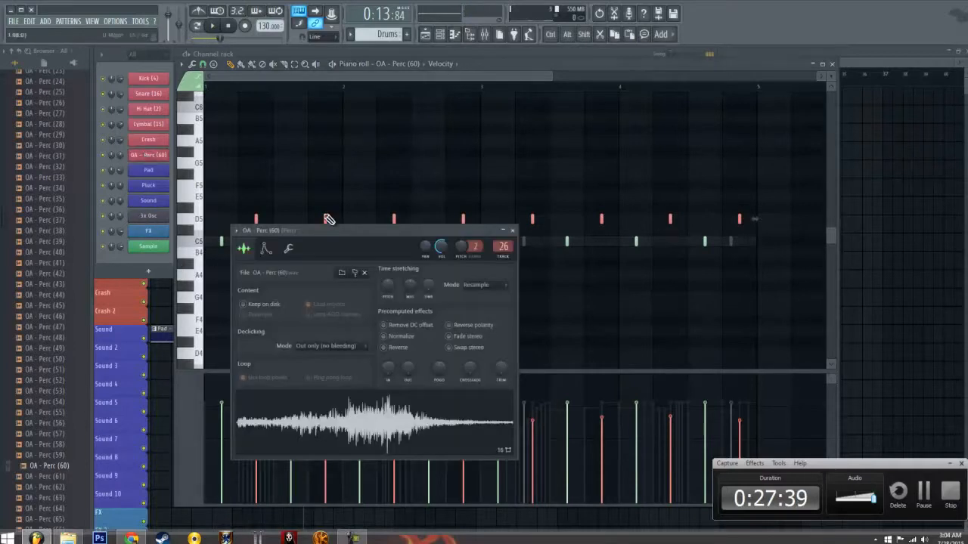
{"action": "right_click", "coordinate": [429, 286]}
{"action": "left_click", "coordinate": [451, 295]}
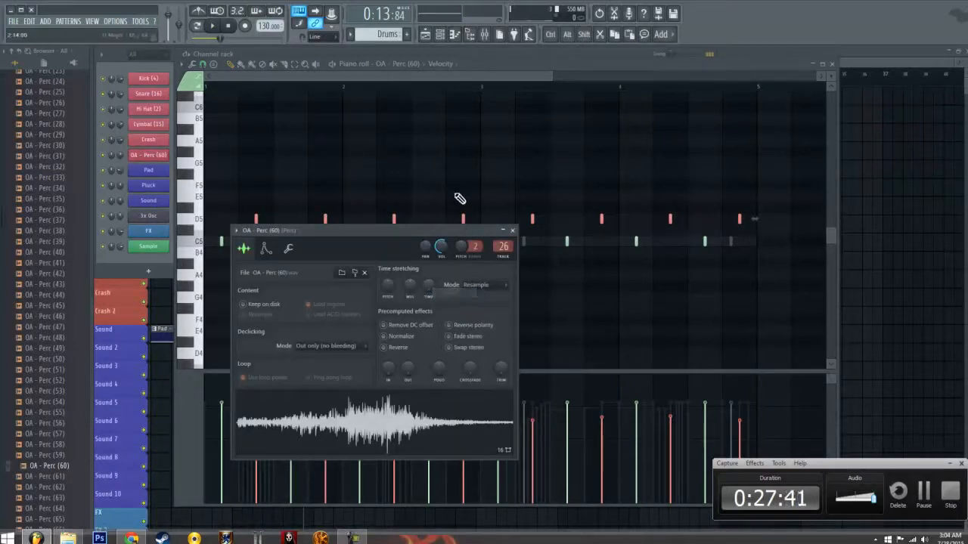
{"action": "key", "text": "space"}
{"action": "left_click", "coordinate": [513, 231]}
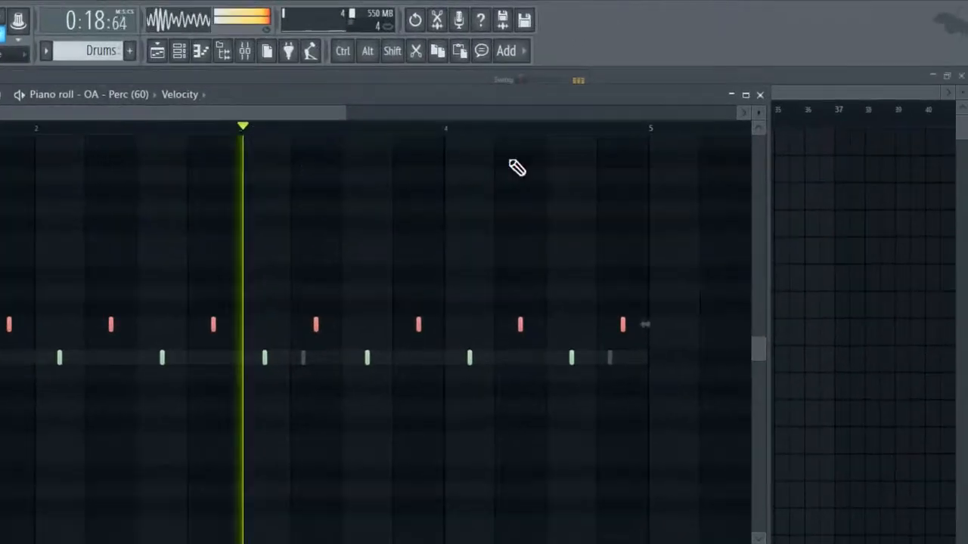
{"action": "left_click", "coordinate": [759, 94]}
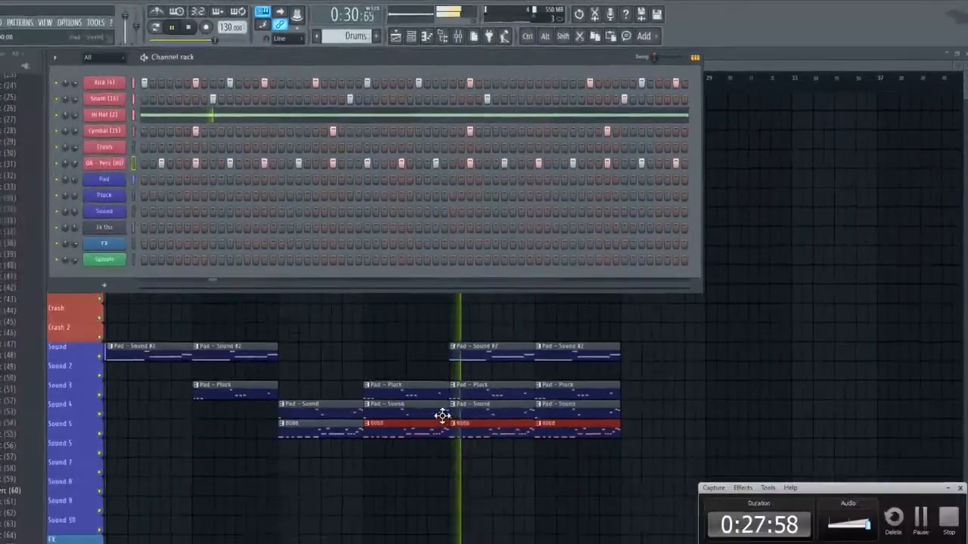
Shorten the 8088 clip at bar 13 to 3:08:00 to match the Drums clip's end, and play from bar 16 to check the gap
{"action": "left_click", "coordinate": [428, 388]}
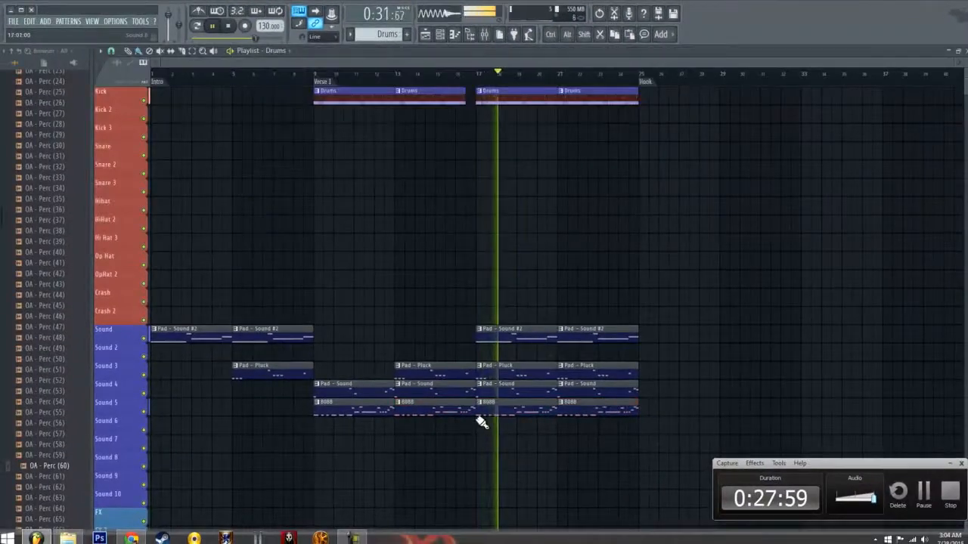
{"action": "left_click_drag", "start_coordinate": [448, 436], "coordinate": [442, 436]}
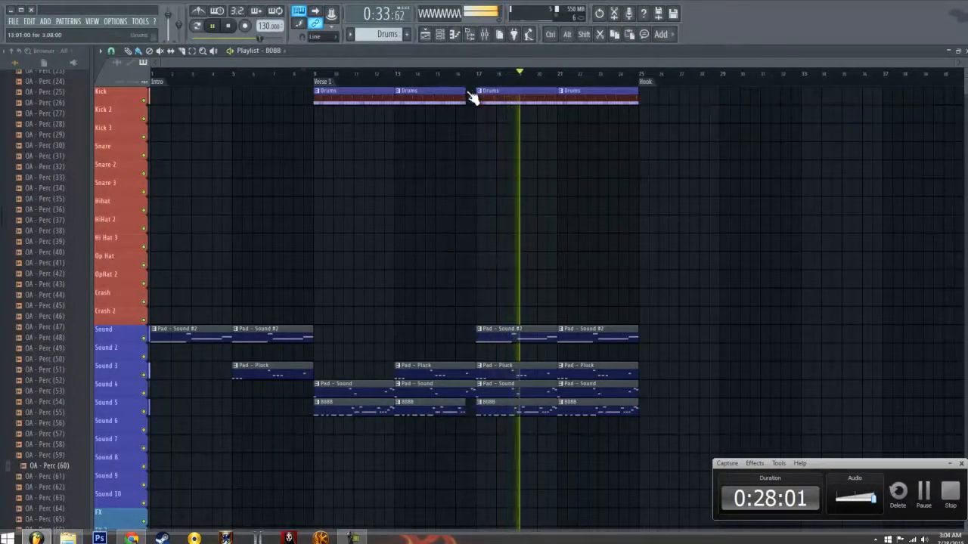
{"action": "left_click", "coordinate": [459, 73]}
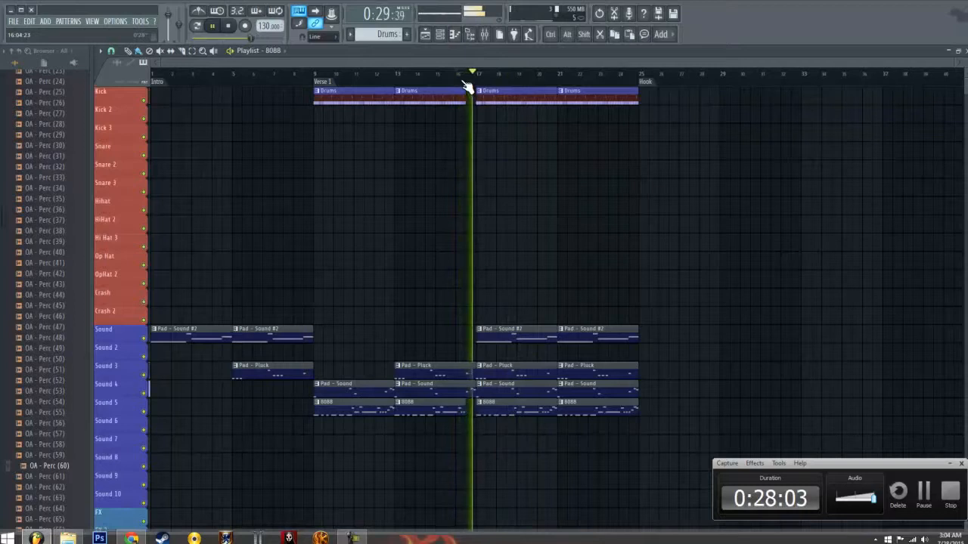
{"action": "left_click", "coordinate": [230, 27]}
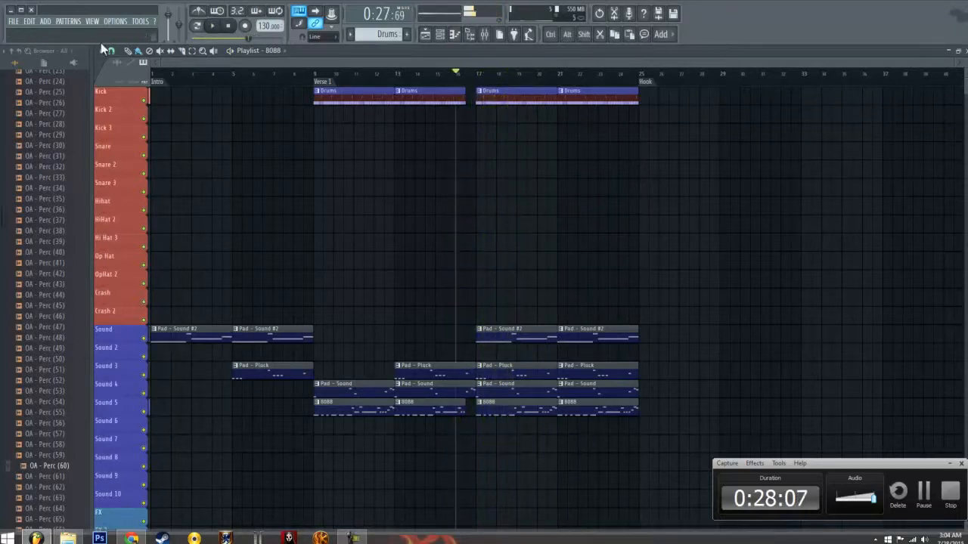
Stop playback, audition samples in the FX sample folder, and place SFX (19) on the Sound 6 track at bar 9
{"action": "scroll", "coordinate": [38, 185], "scroll_direction": "up", "scroll_amount": 6}
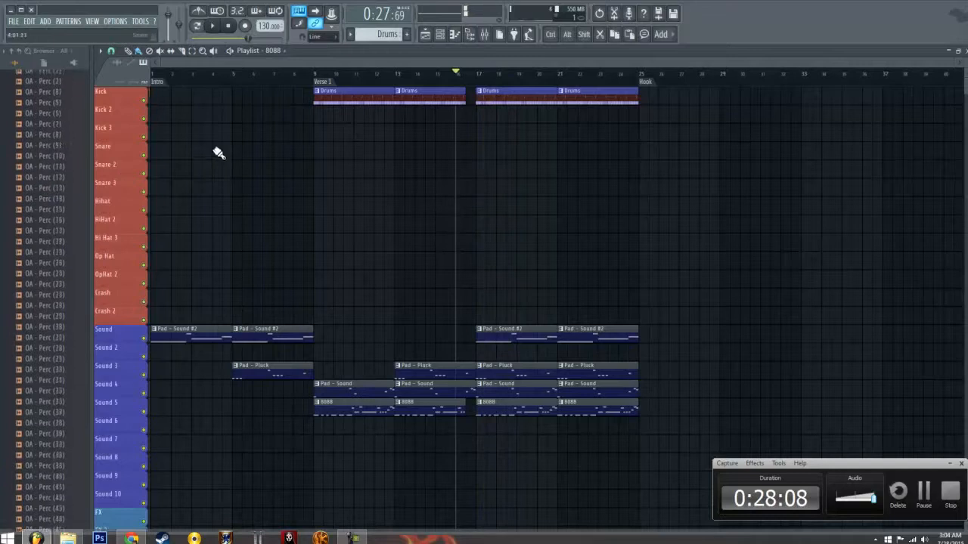
{"action": "left_click", "coordinate": [228, 28]}
{"action": "scroll", "coordinate": [34, 190], "scroll_direction": "up", "scroll_amount": 5}
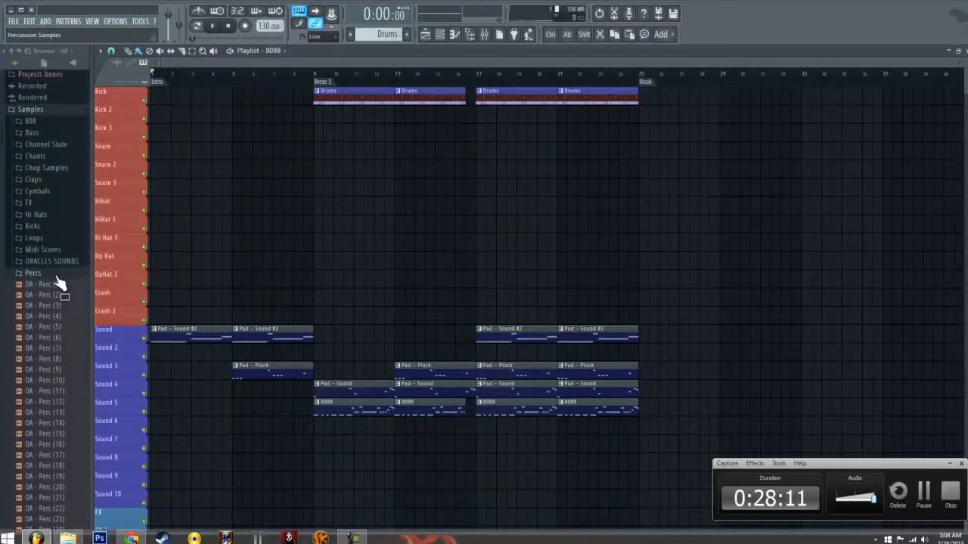
{"action": "left_click", "coordinate": [60, 280]}
{"action": "scroll", "coordinate": [65, 303], "scroll_direction": "down", "scroll_amount": 3}
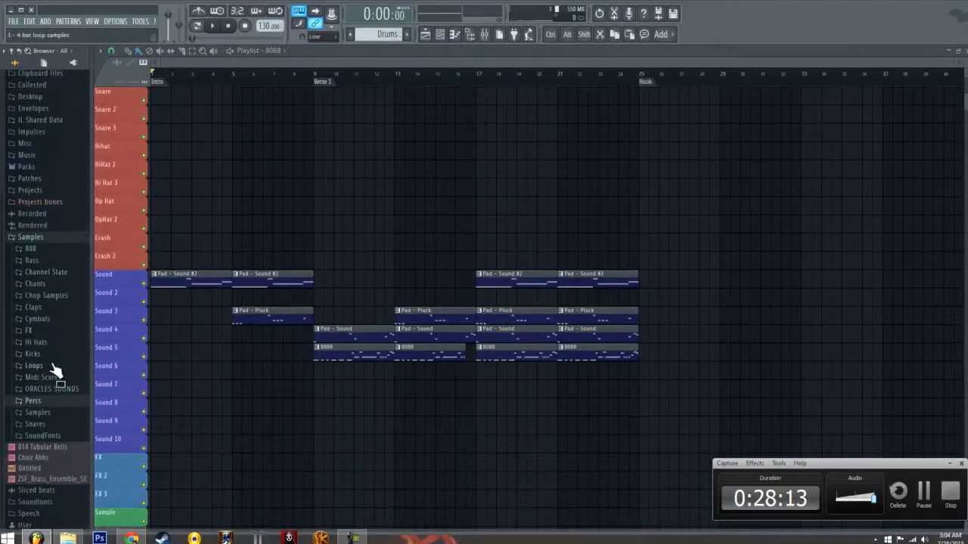
{"action": "left_click", "coordinate": [29, 331]}
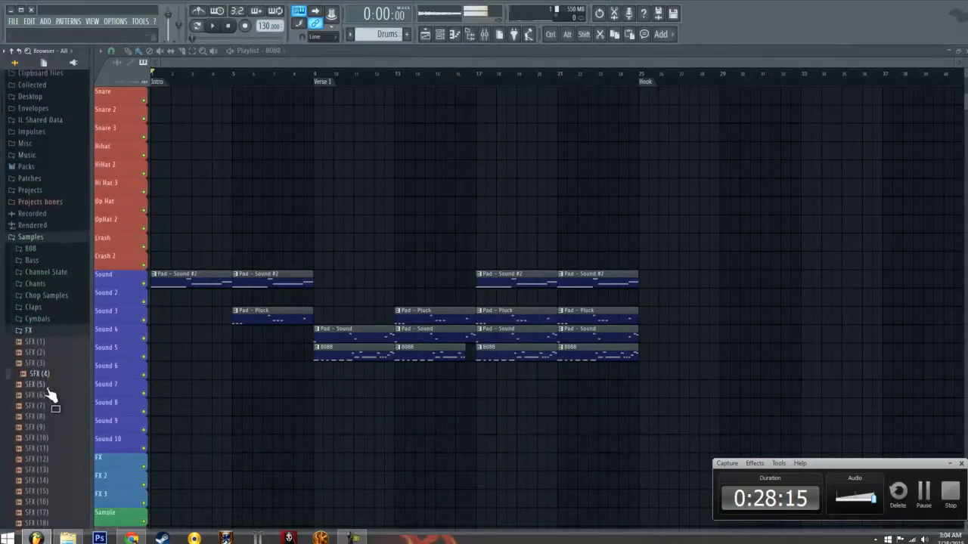
{"action": "left_click", "coordinate": [39, 407]}
{"action": "scroll", "coordinate": [42, 418], "scroll_direction": "down", "scroll_amount": 10}
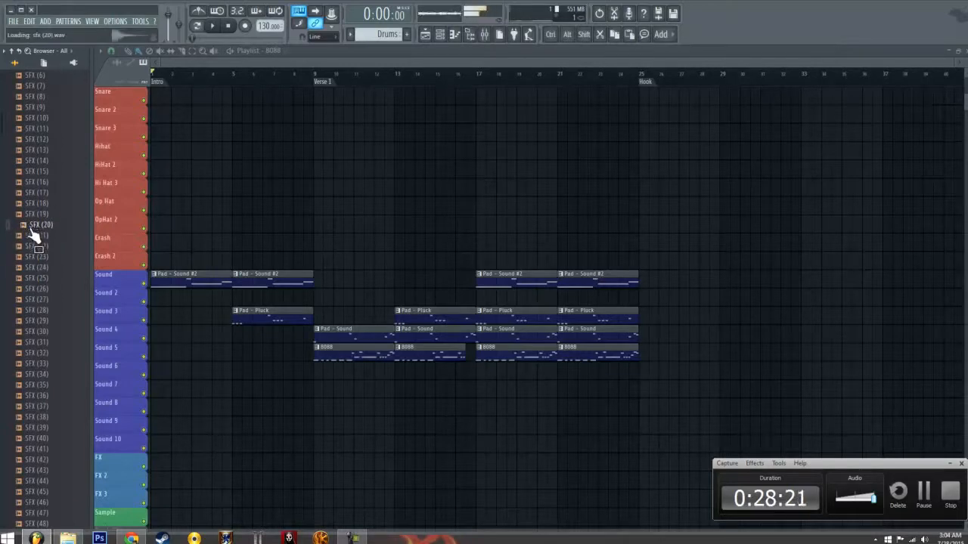
{"action": "left_click_drag", "start_coordinate": [55, 222], "coordinate": [321, 380]}
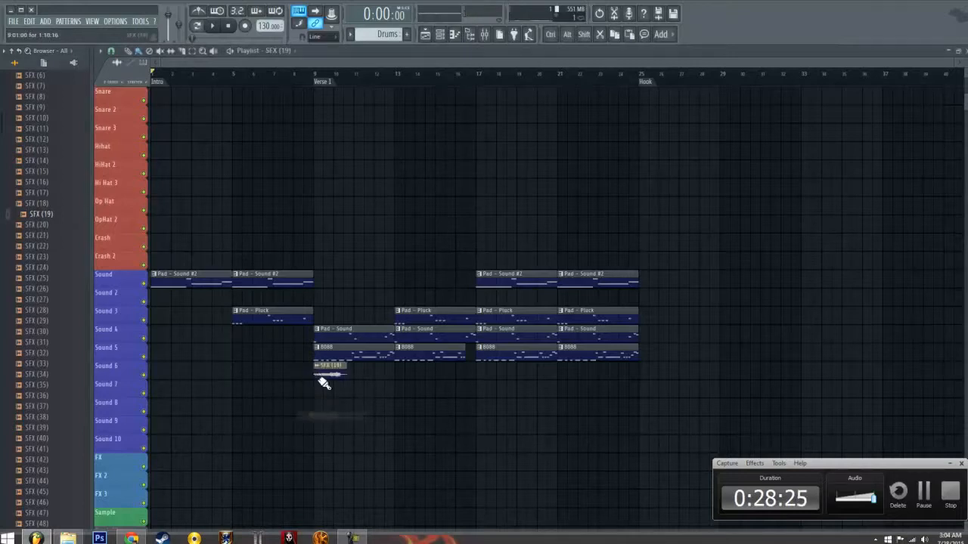
Audition more FX samples and place SFX (22) on the Sound 7 track so it leads into bar 9
{"action": "left_click", "coordinate": [26, 240]}
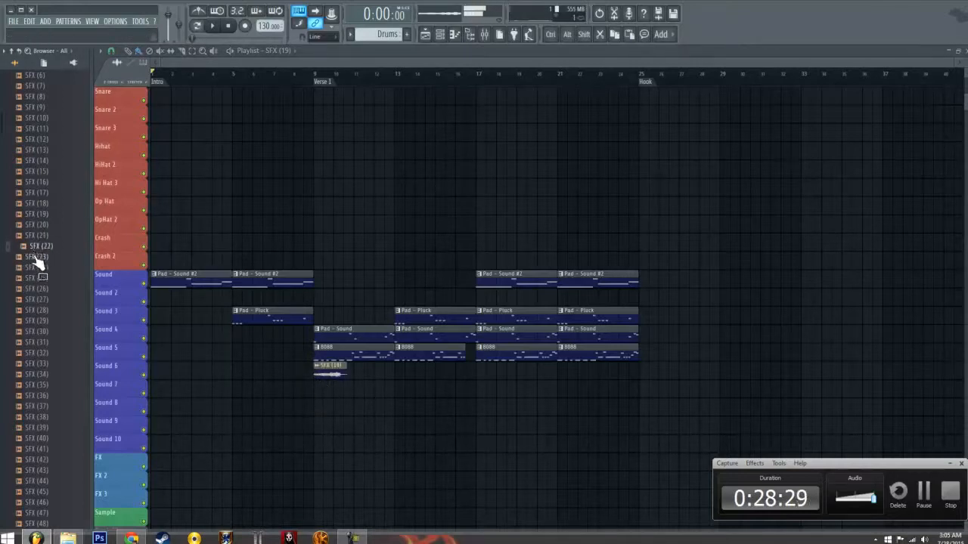
{"action": "mouse_move", "coordinate": [35, 257]}
{"action": "left_mouse_down"}
{"action": "mouse_move", "coordinate": [194, 329]}
{"action": "mouse_move", "coordinate": [23, 266]}
{"action": "left_mouse_up"}
{"action": "left_click", "coordinate": [37, 250]}
{"action": "left_click_drag", "start_coordinate": [117, 294], "coordinate": [276, 389]}
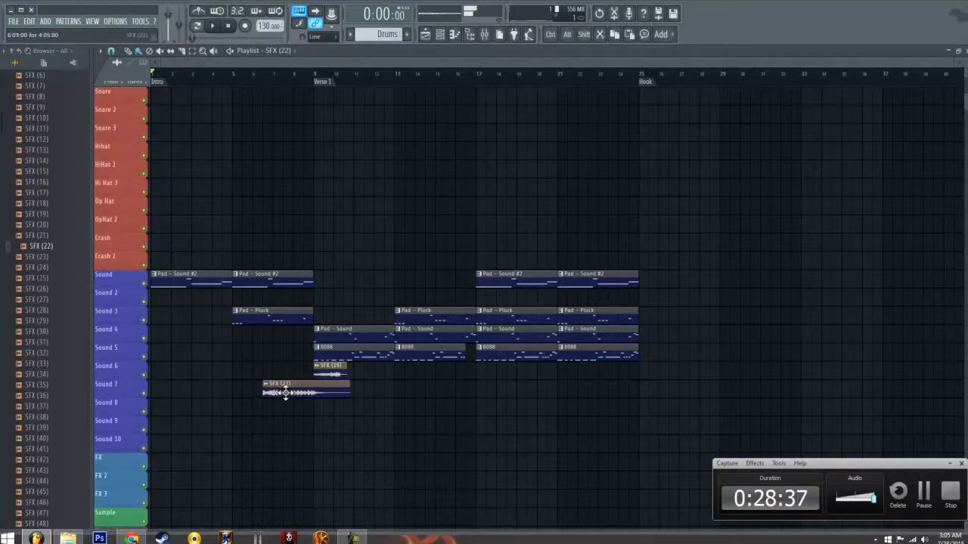
Slice the SFX (22) clip at bar 9 and delete the part after the cut
{"action": "scroll", "coordinate": [292, 403], "scroll_direction": "up", "scroll_amount": 8}
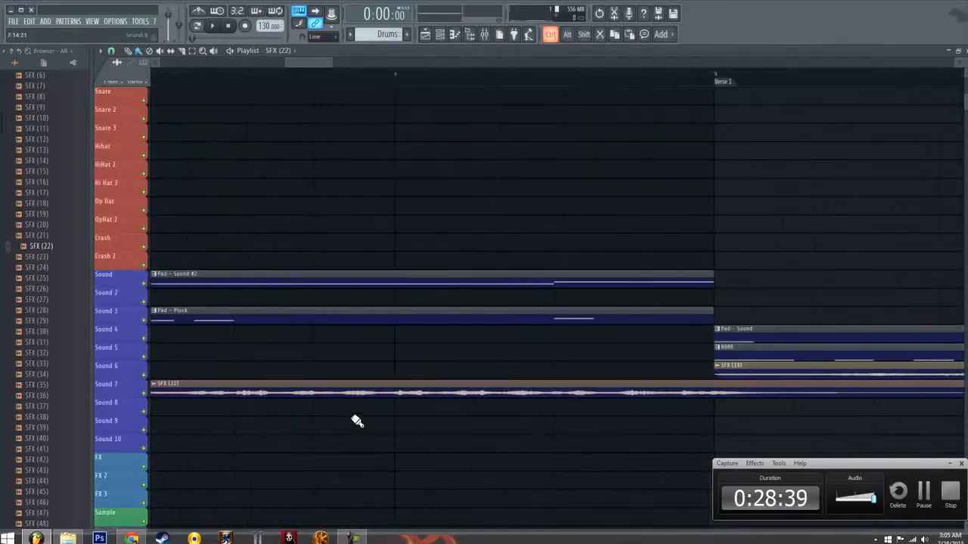
{"action": "scroll", "coordinate": [356, 421], "scroll_direction": "down", "scroll_amount": 5}
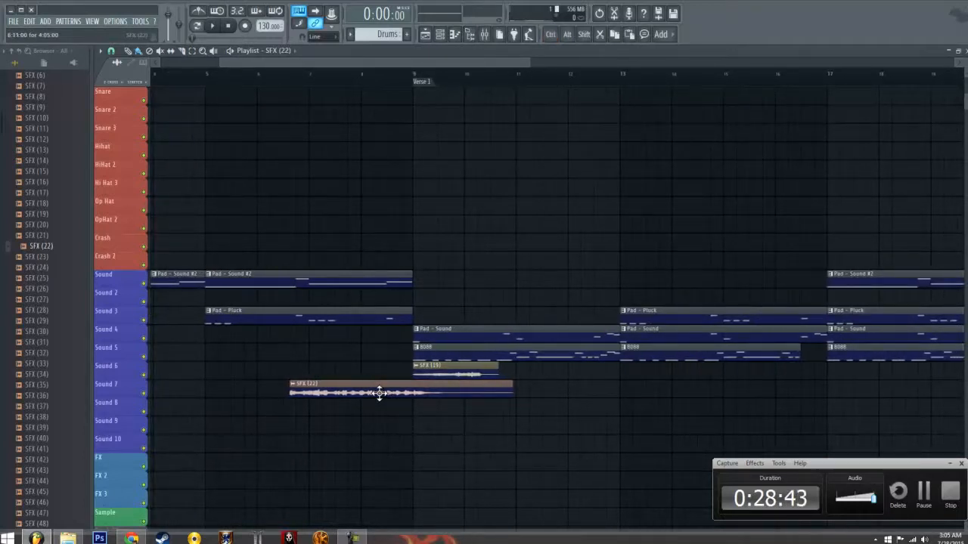
{"action": "left_click_drag", "start_coordinate": [510, 391], "coordinate": [447, 404]}
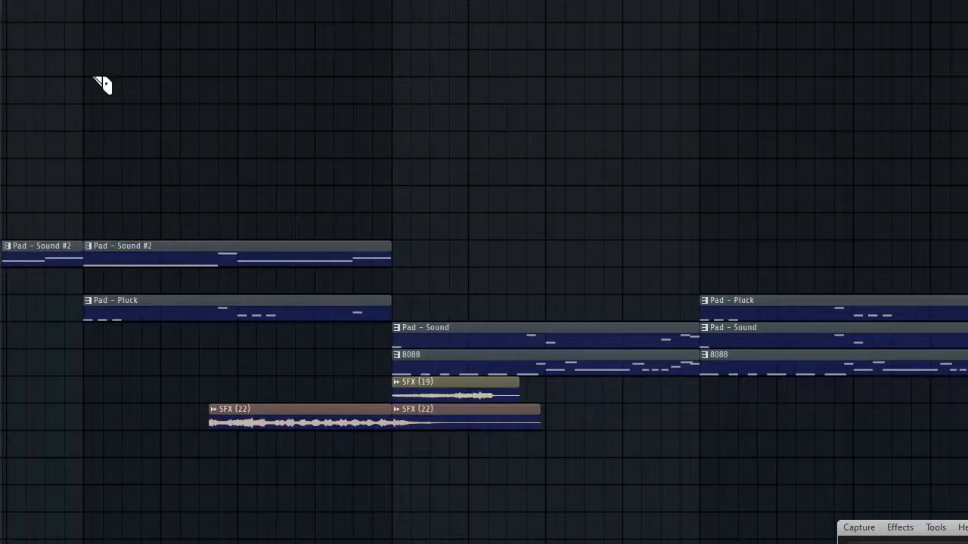
{"action": "right_click", "coordinate": [474, 409]}
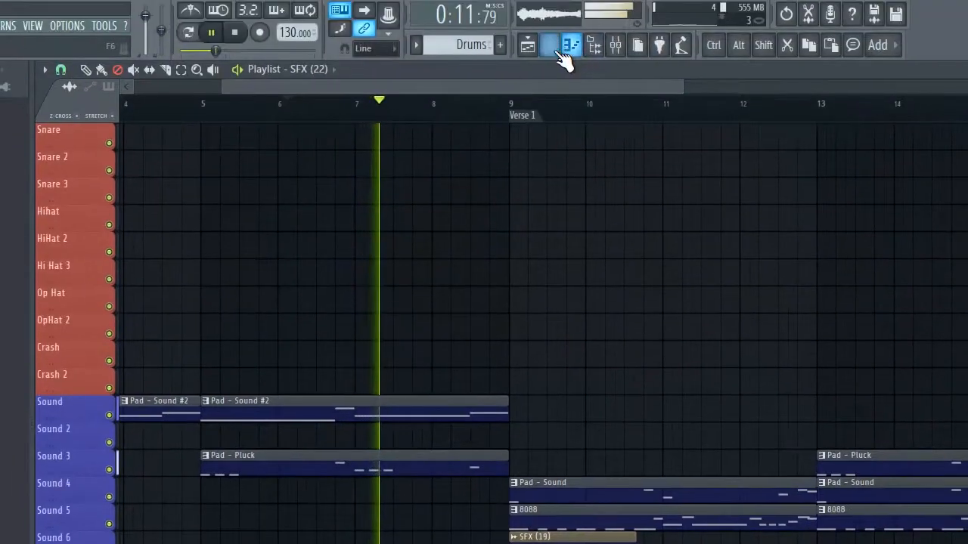
Play the transition into Verse 1 while viewing the SFX channels in the channel rack, close the rack, and stop playback
{"action": "left_click", "coordinate": [568, 57]}
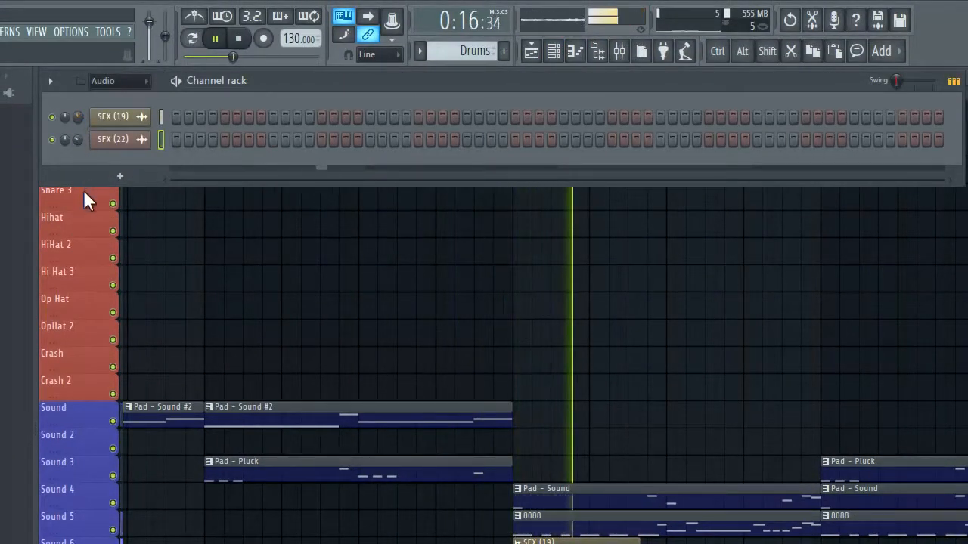
{"action": "left_click", "coordinate": [238, 39]}
{"action": "left_click", "coordinate": [215, 38]}
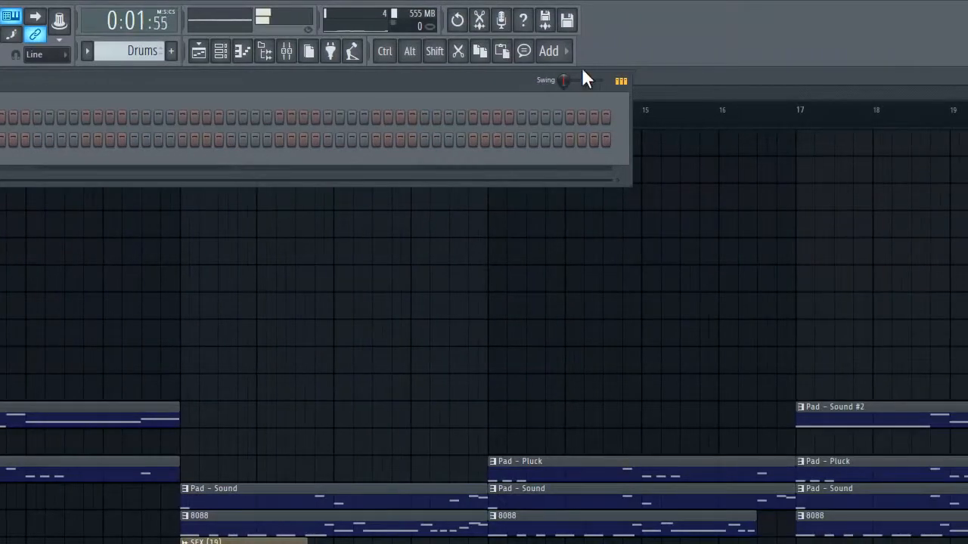
{"action": "left_click", "coordinate": [665, 74]}
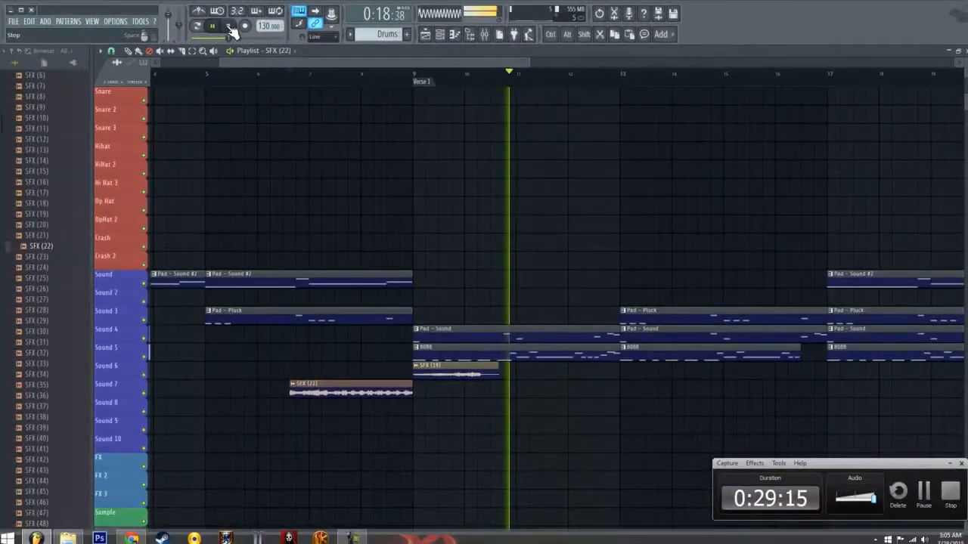
{"action": "left_click", "coordinate": [229, 27]}
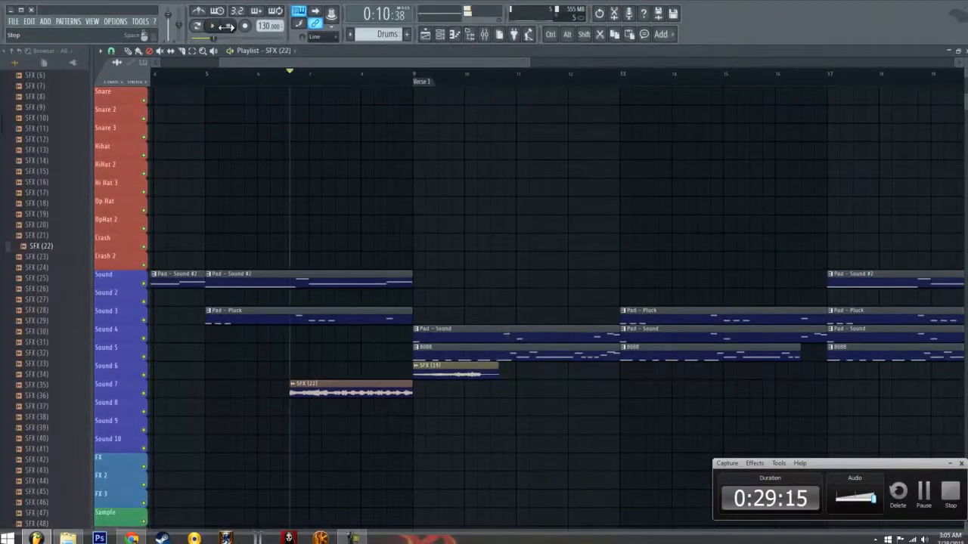
From the Cymbals sample folder, place Cymbal (8) at bar 9 on Sound 8 and Cymbal (7) just before bar 9 on Sound 9
{"action": "scroll", "coordinate": [64, 170], "scroll_direction": "up", "scroll_amount": 3}
{"action": "left_click", "coordinate": [52, 266]}
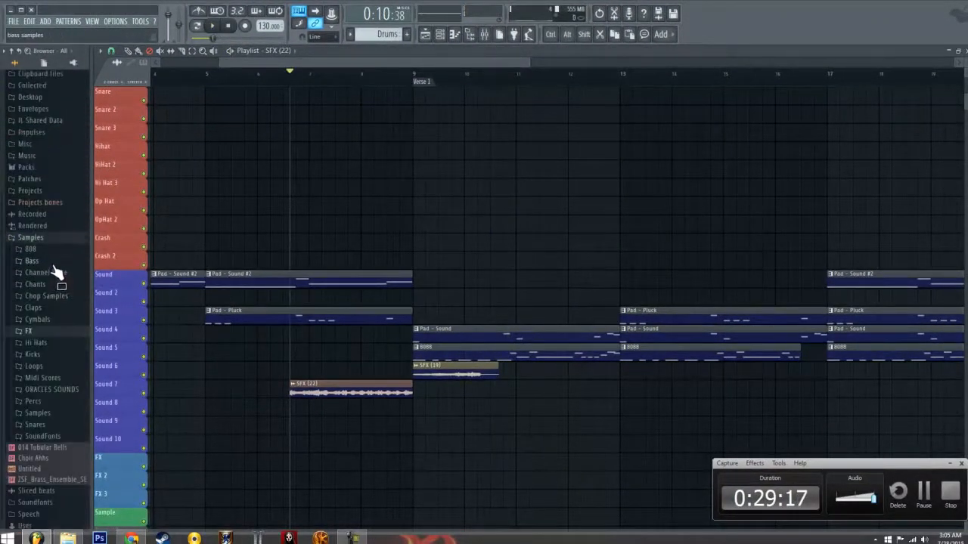
{"action": "left_click", "coordinate": [44, 320]}
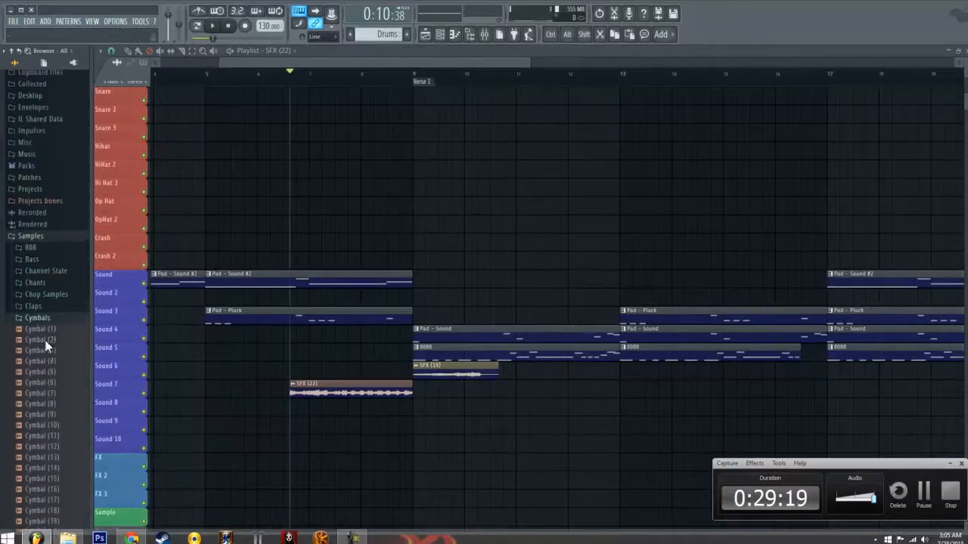
{"action": "left_click", "coordinate": [45, 364]}
{"action": "left_click_drag", "start_coordinate": [46, 431], "coordinate": [415, 412]}
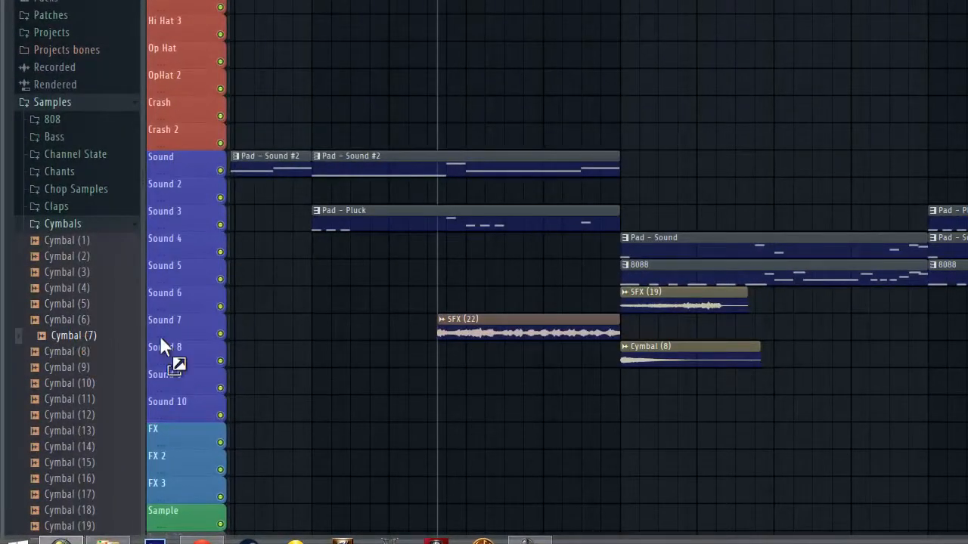
{"action": "left_click_drag", "start_coordinate": [161, 338], "coordinate": [581, 390]}
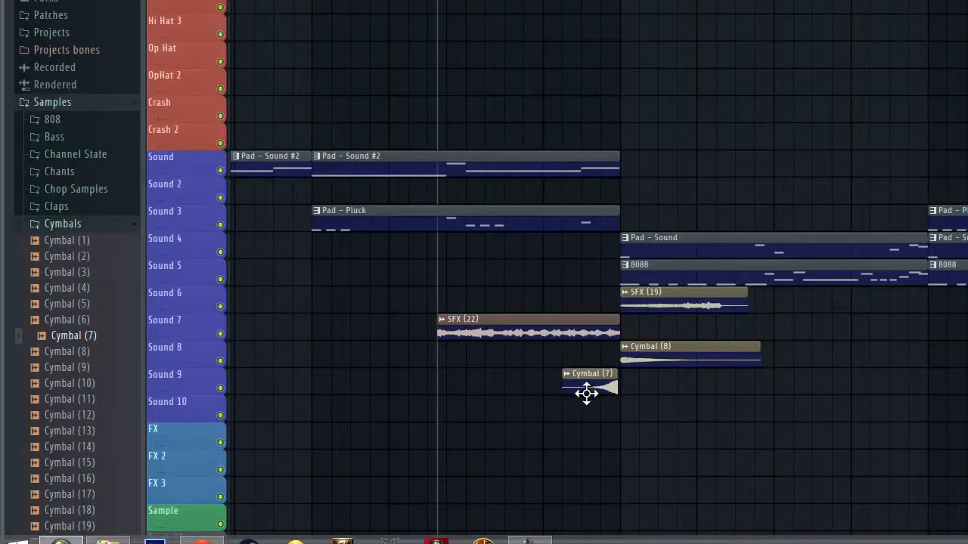
Set the Cymbal (7) sample's time-stretching mode to Auto and close its channel settings
{"action": "scroll", "coordinate": [586, 407], "scroll_direction": "up", "scroll_amount": 5}
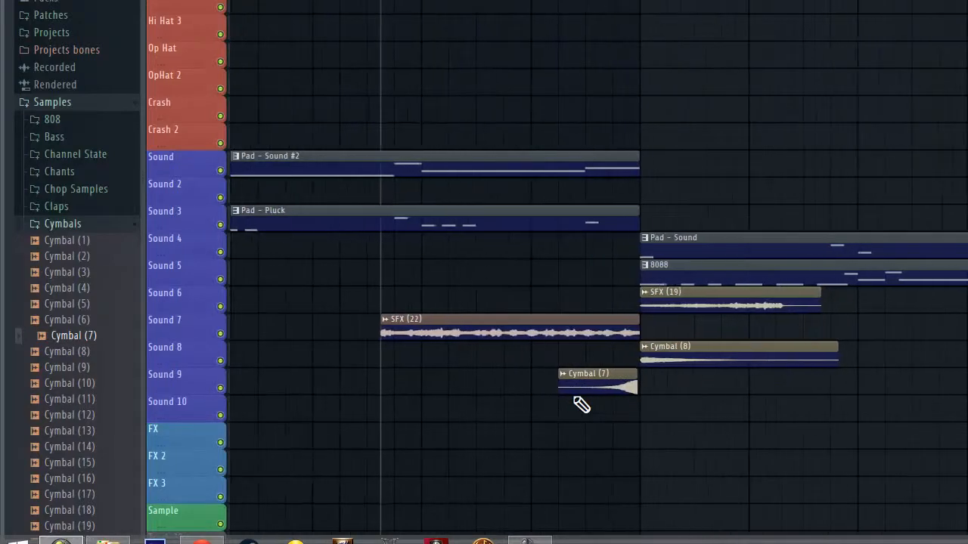
{"action": "double_click", "coordinate": [588, 388]}
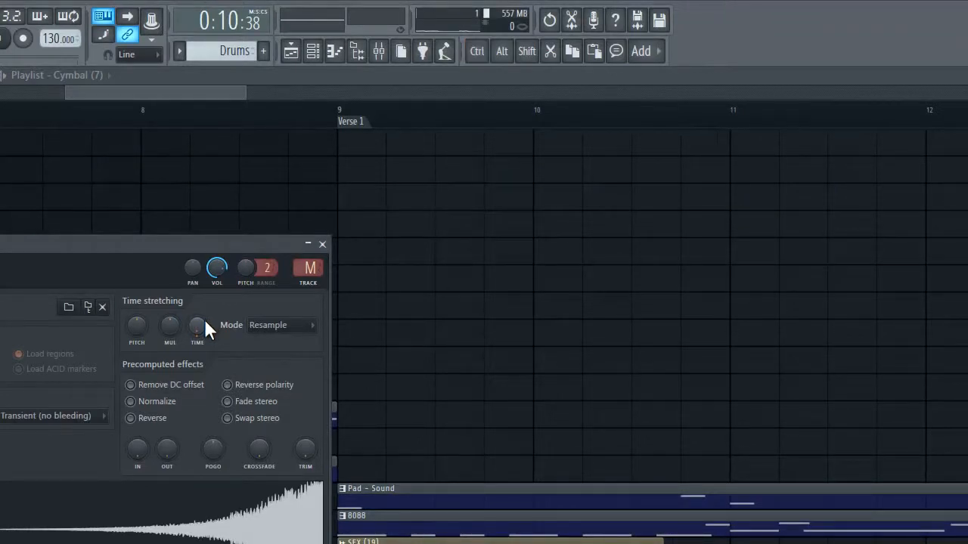
{"action": "left_click", "coordinate": [256, 325]}
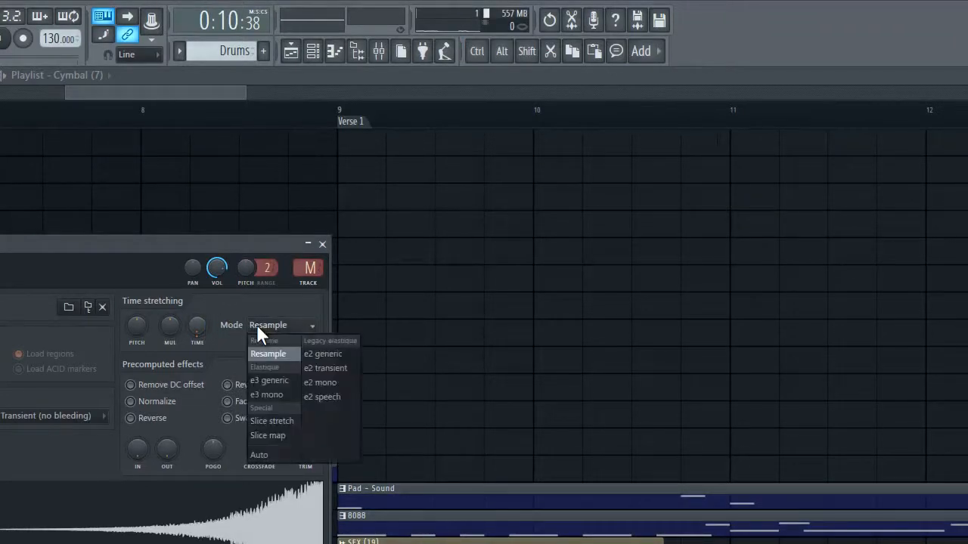
{"action": "left_click", "coordinate": [295, 450]}
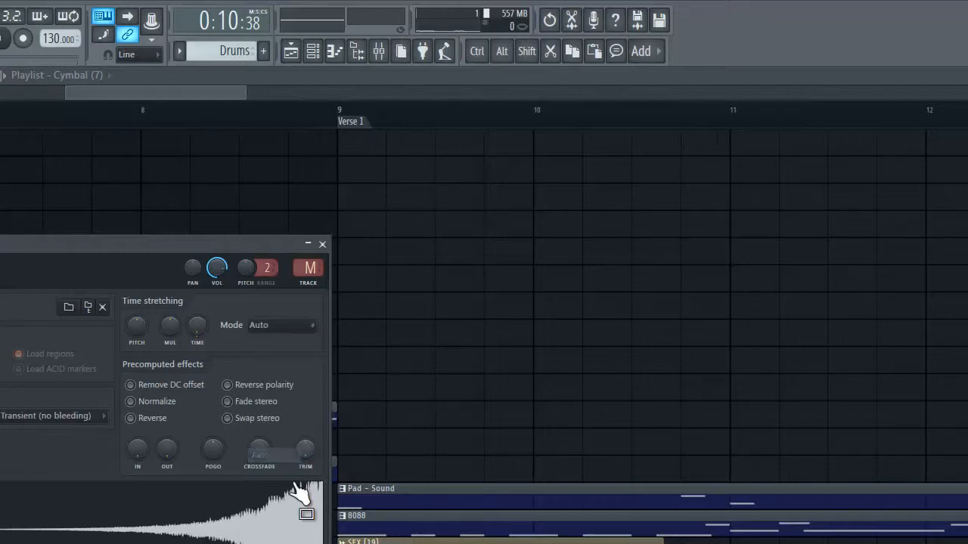
{"action": "left_click", "coordinate": [322, 245]}
Play from just after bar 8 to check the transition, add another Cymbal (8) clip at bar 17, and stop playback
{"action": "left_click", "coordinate": [201, 115]}
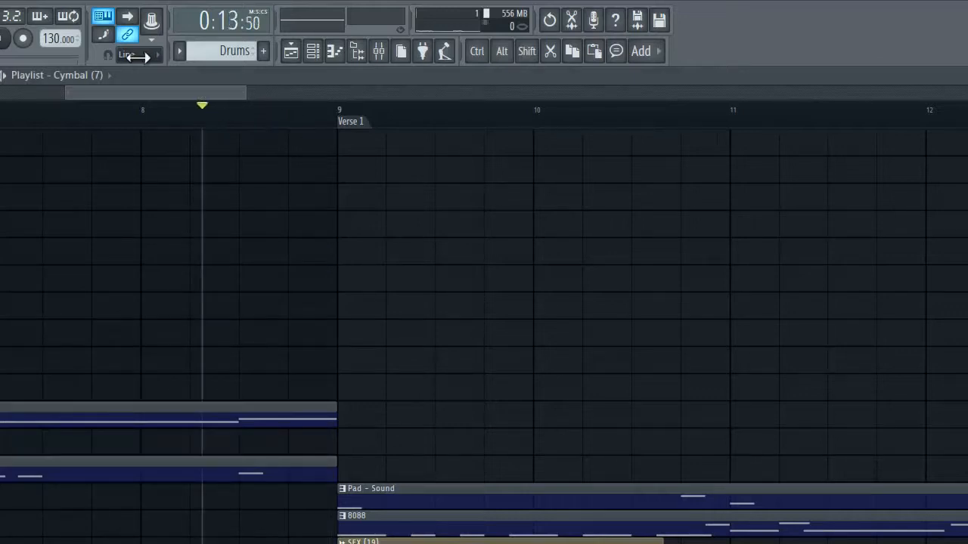
{"action": "key", "text": "space"}
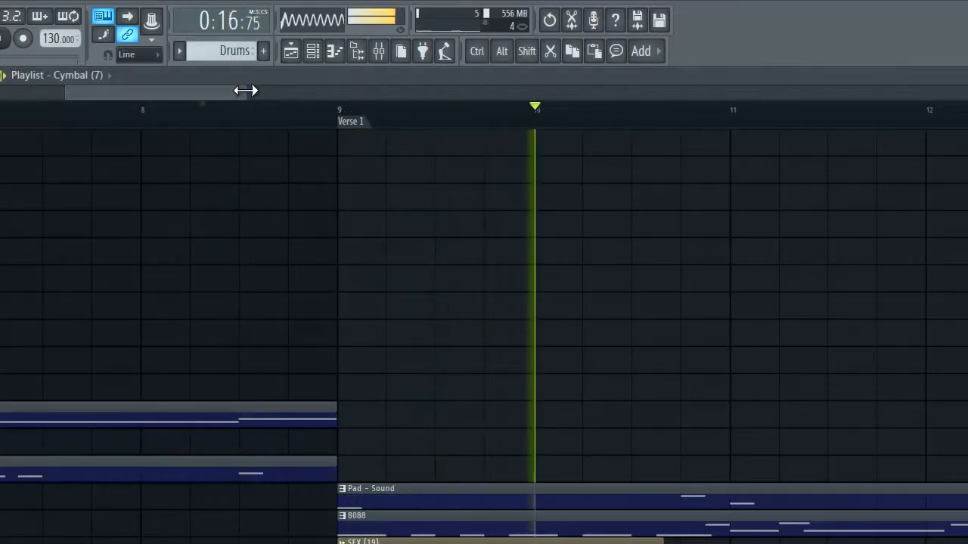
{"action": "left_click_drag", "start_coordinate": [243, 92], "coordinate": [786, 92]}
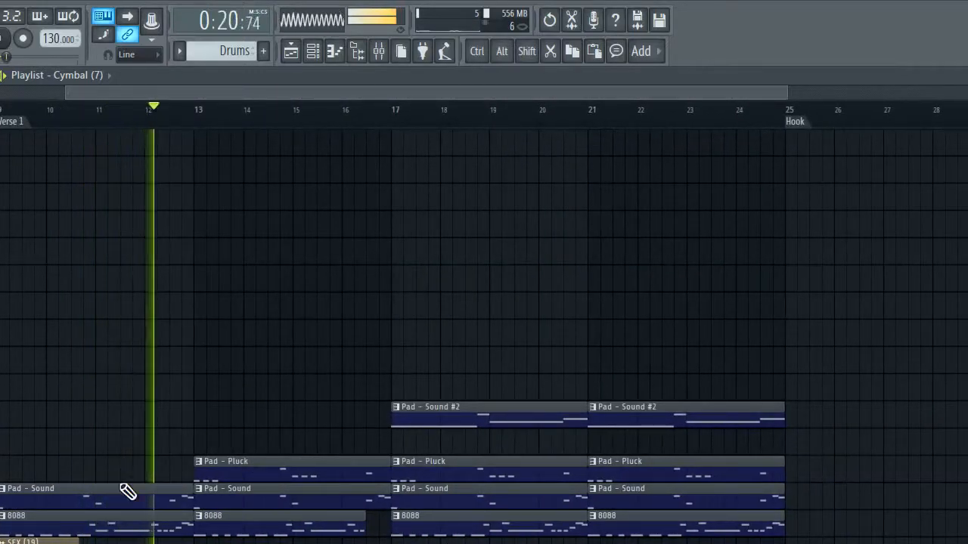
{"action": "left_click", "coordinate": [9, 37]}
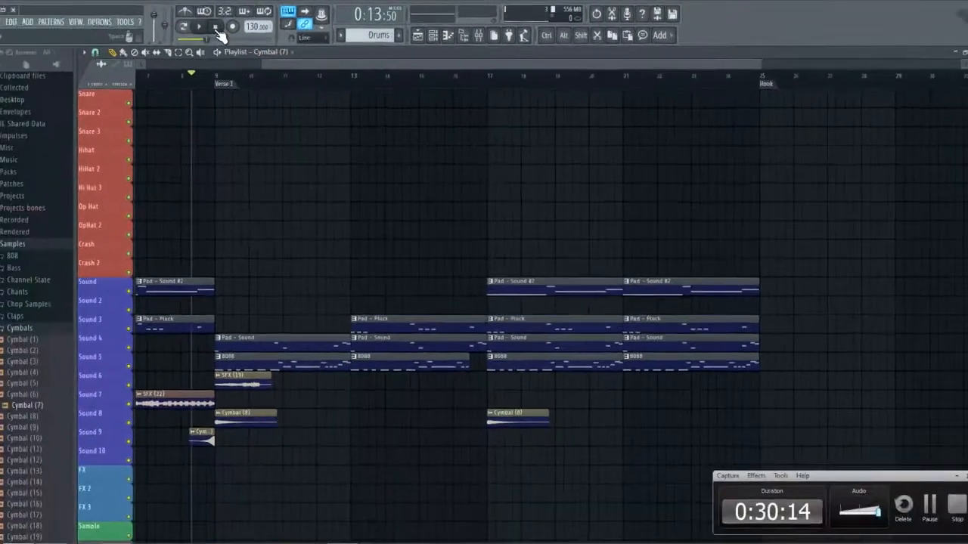
{"action": "left_click", "coordinate": [2, 37]}
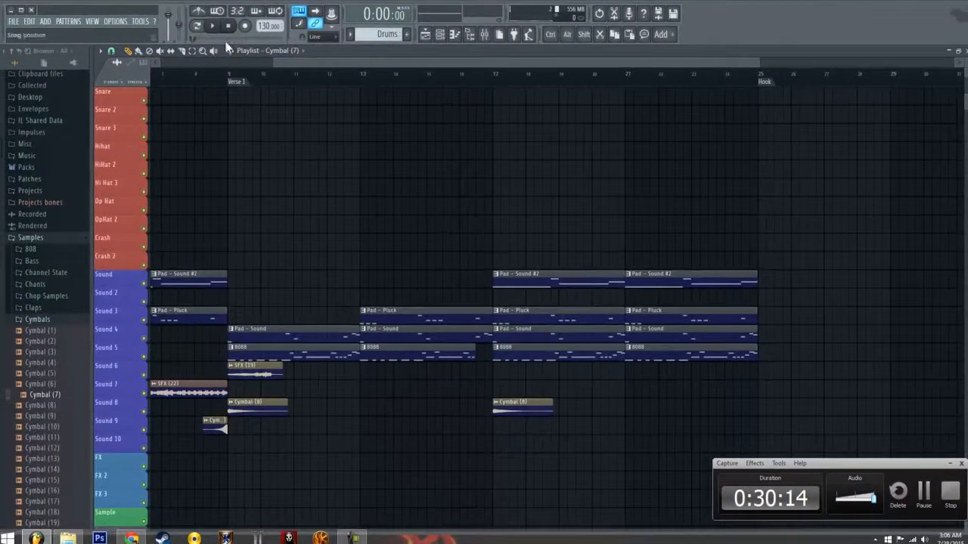
Display all channels in the channel rack and check the Sound channel's Nexus preset
{"action": "left_click", "coordinate": [441, 35]}
{"action": "left_click", "coordinate": [148, 57]}
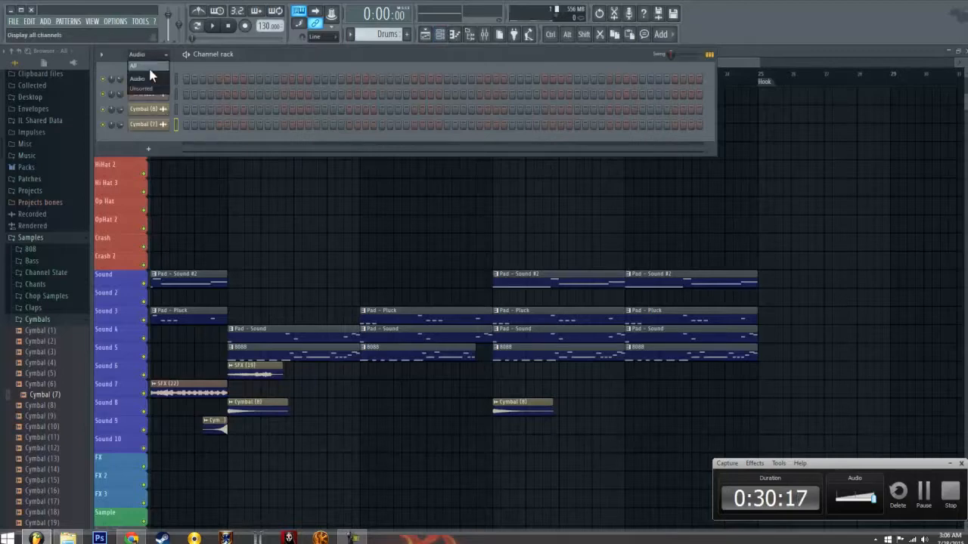
{"action": "left_click", "coordinate": [140, 65]}
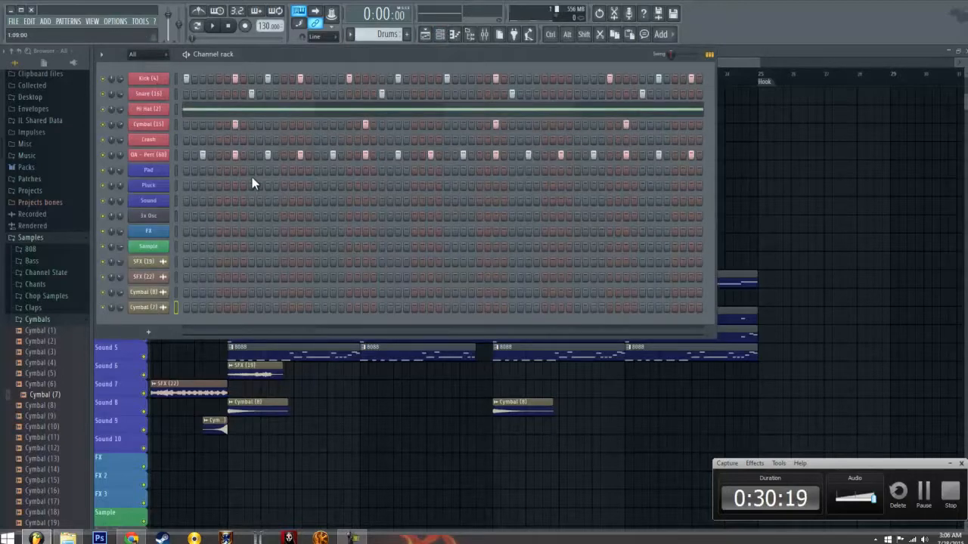
{"action": "left_click", "coordinate": [149, 208]}
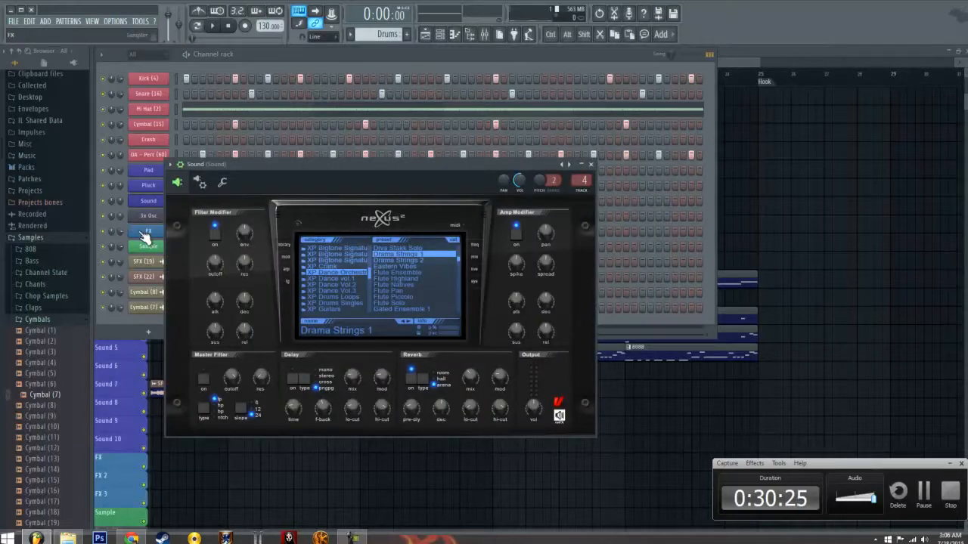
{"action": "left_click", "coordinate": [147, 202]}
Clone the Sound channel and close the clone's plugin window
{"action": "right_click", "coordinate": [148, 201]}
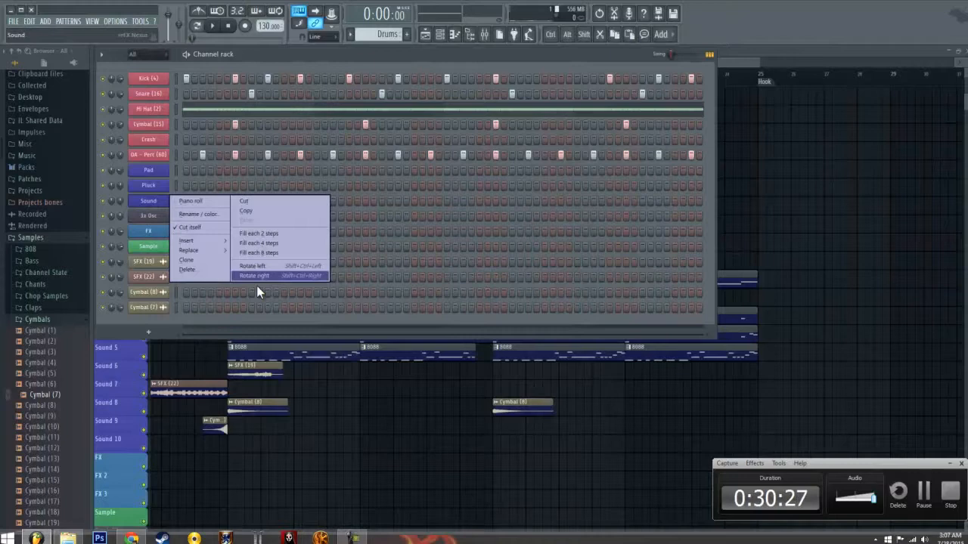
{"action": "left_click", "coordinate": [221, 259]}
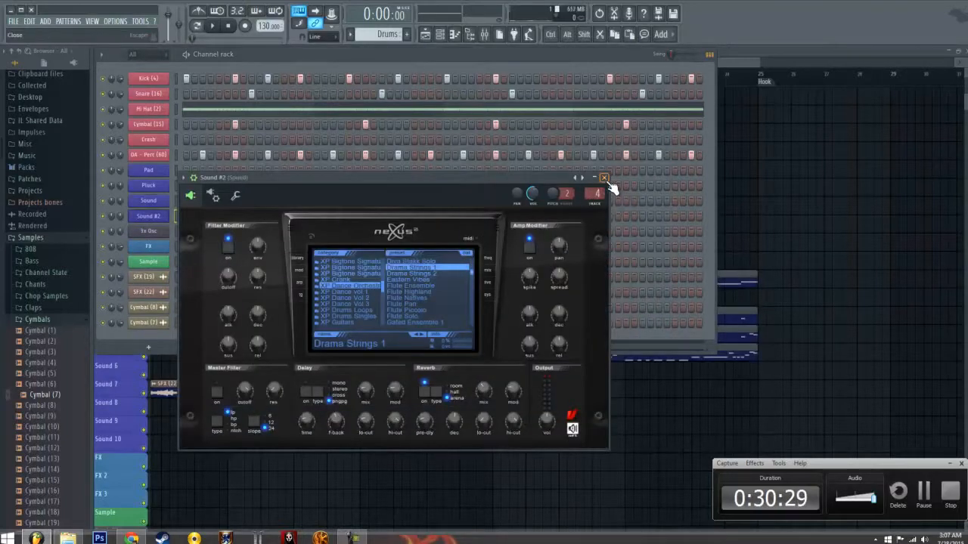
{"action": "left_click", "coordinate": [604, 179]}
Load the PL Hands Up Bells 3 preset from the Plucked category in Sound #2's Nexus and close the plugin
{"action": "right_click", "coordinate": [137, 216]}
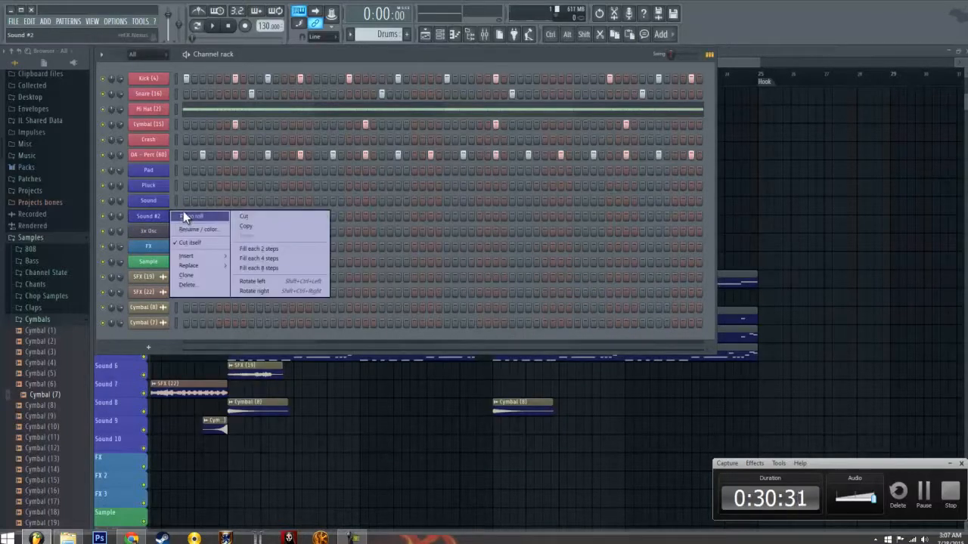
{"action": "left_click", "coordinate": [167, 219]}
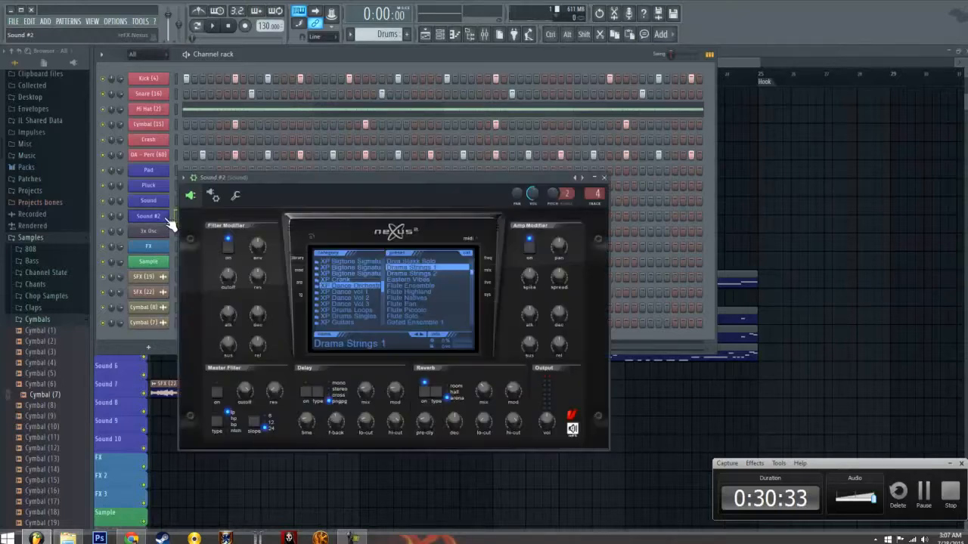
{"action": "scroll", "coordinate": [333, 293], "scroll_direction": "up", "scroll_amount": 6}
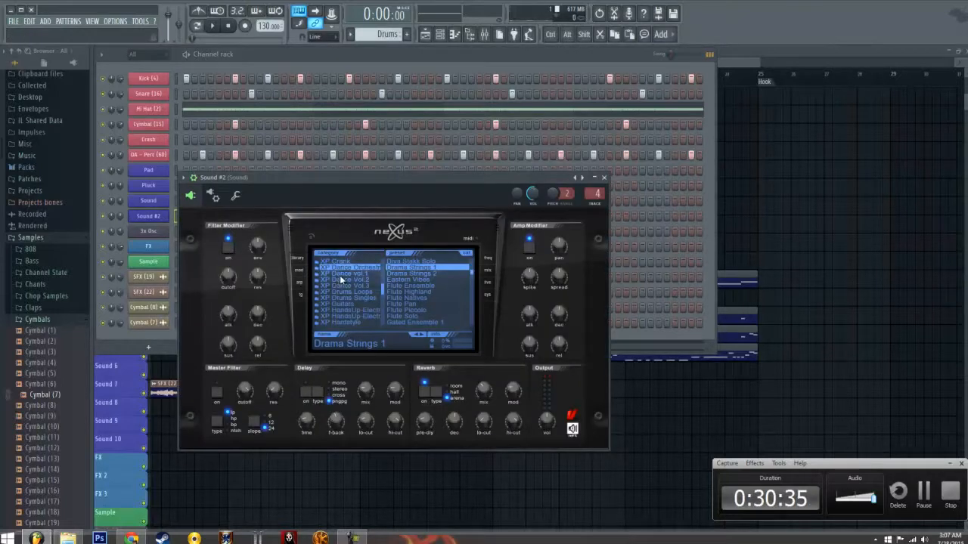
{"action": "scroll", "coordinate": [345, 272], "scroll_direction": "up", "scroll_amount": 5}
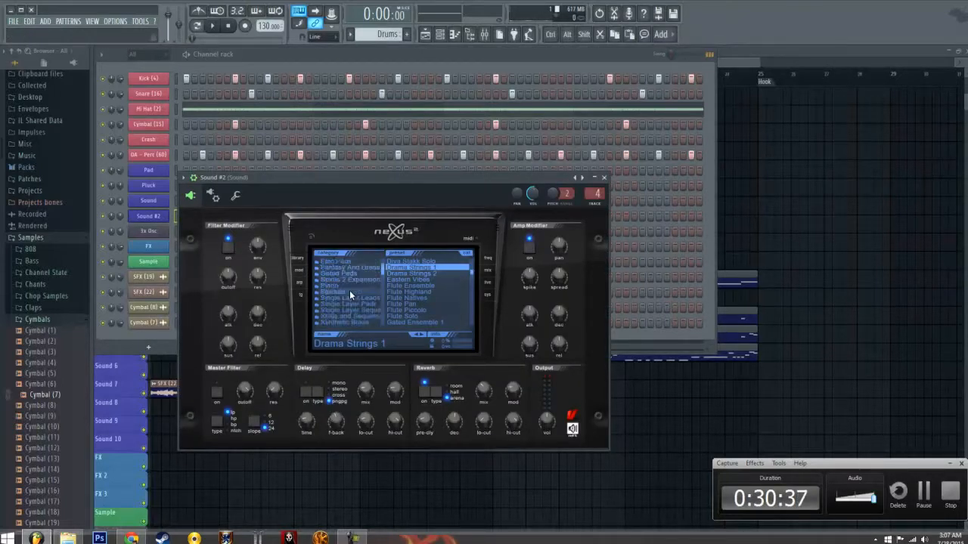
{"action": "left_click", "coordinate": [352, 308]}
{"action": "scroll", "coordinate": [424, 306], "scroll_direction": "down", "scroll_amount": 3}
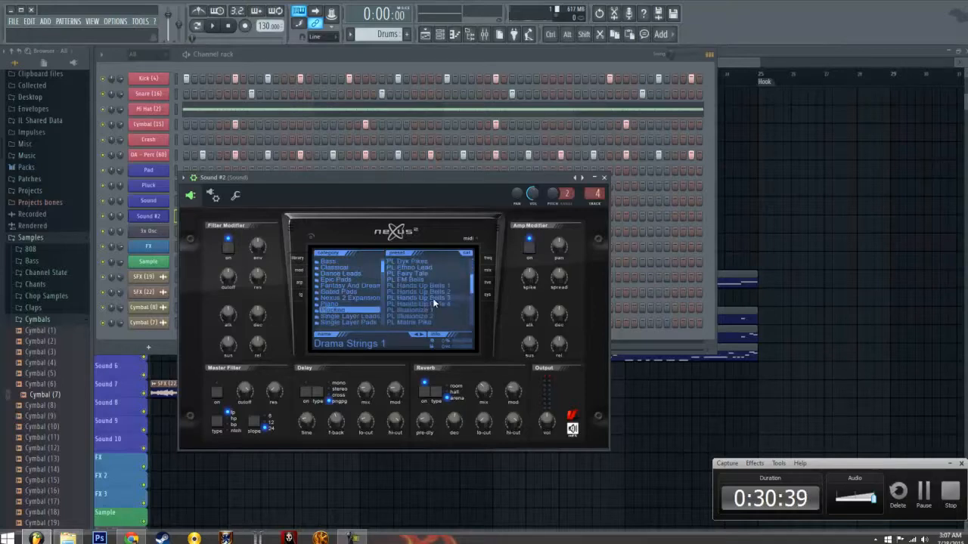
{"action": "left_click", "coordinate": [432, 298]}
{"action": "left_click", "coordinate": [603, 177]}
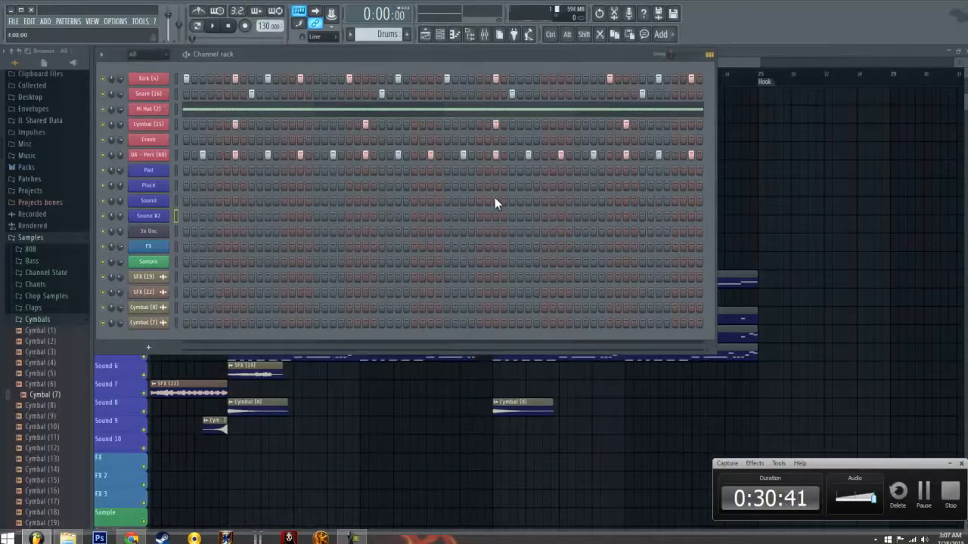
Open the piano roll for Sound #2 and switch to the Pad - Sound #2 pattern
{"action": "right_click", "coordinate": [147, 216]}
{"action": "left_click", "coordinate": [186, 216]}
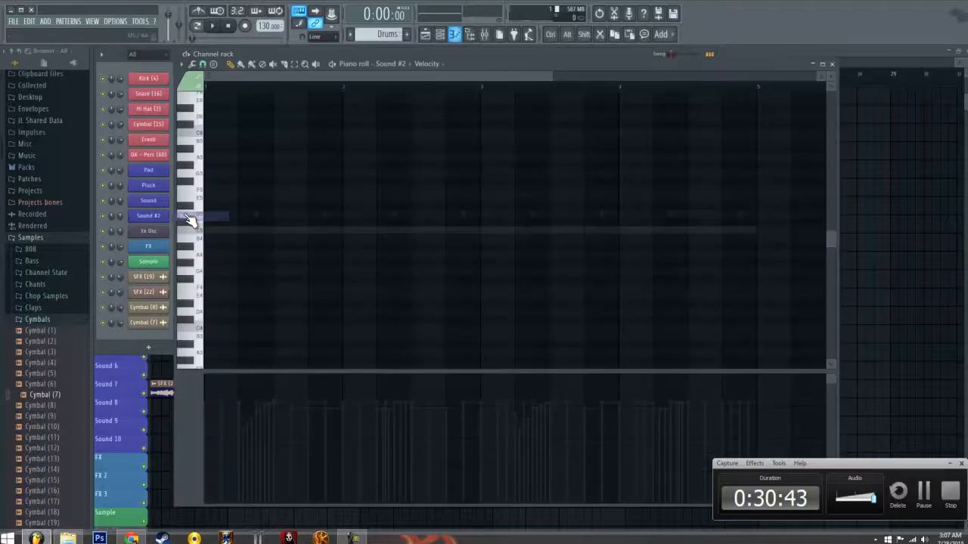
{"action": "scroll", "coordinate": [385, 35], "scroll_direction": "down", "scroll_amount": 3}
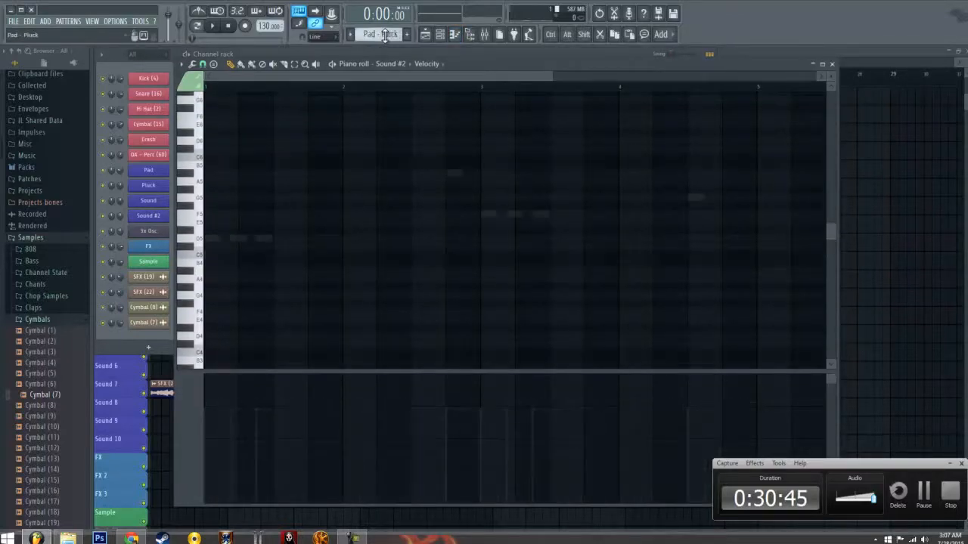
{"action": "scroll", "coordinate": [385, 34], "scroll_direction": "down", "scroll_amount": 1}
{"action": "scroll", "coordinate": [399, 164], "scroll_direction": "up", "scroll_amount": 7}
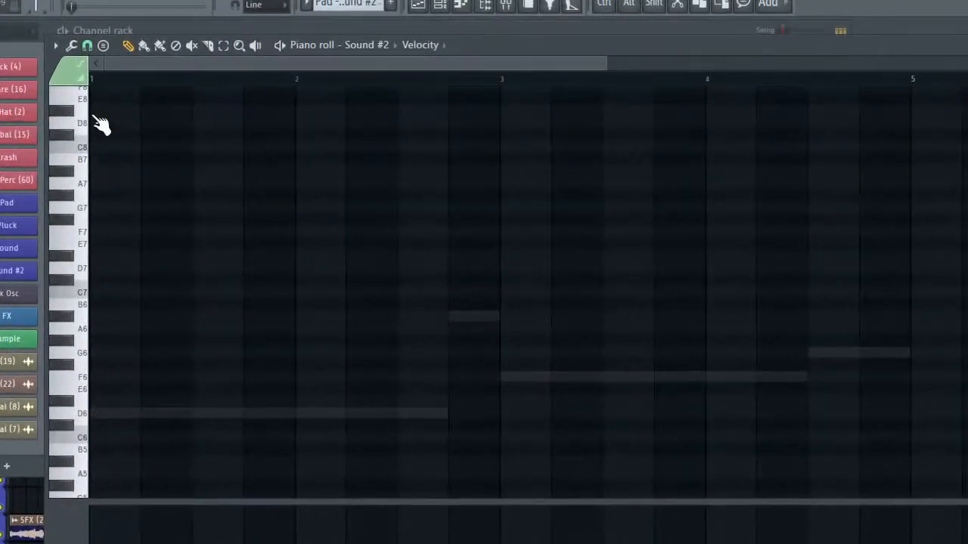
Stamp a D6 minor chord at bar 1 and lengthen it to the last beat of bar 2
{"action": "left_click", "coordinate": [54, 46]}
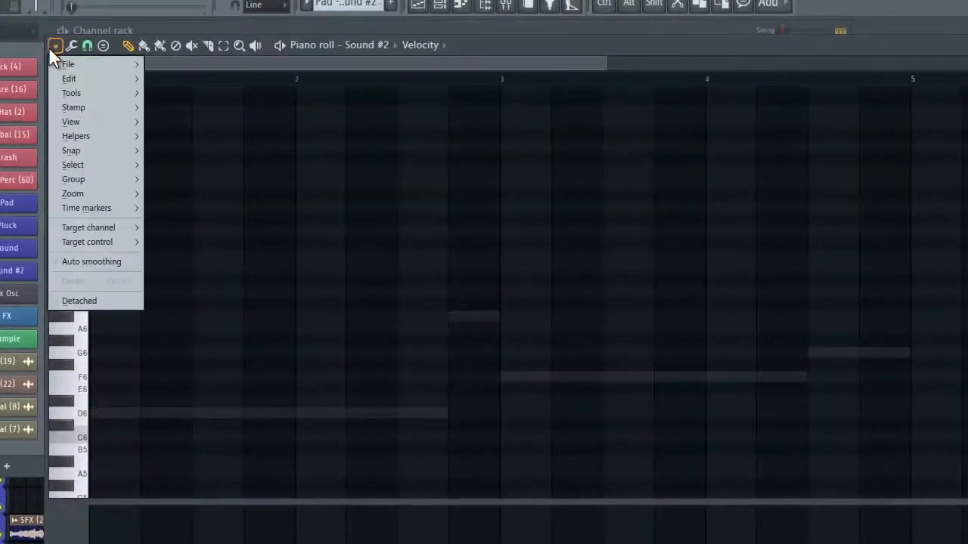
{"action": "mouse_move", "coordinate": [74, 107]}
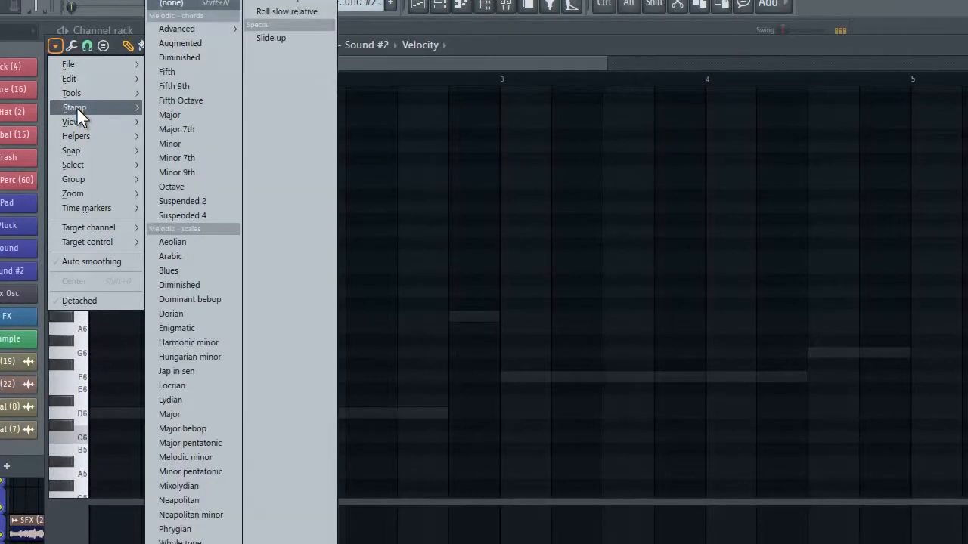
{"action": "left_click", "coordinate": [211, 144]}
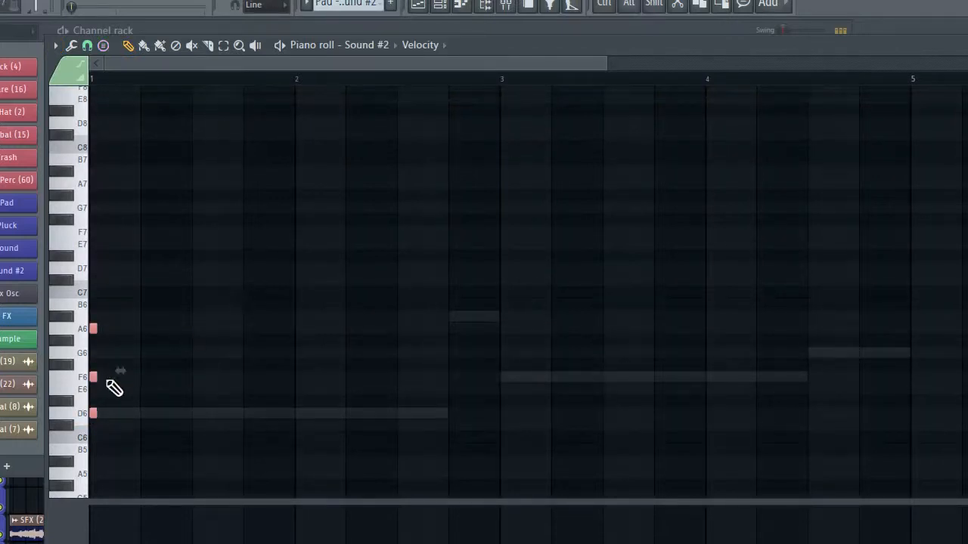
{"action": "left_click_drag", "start_coordinate": [102, 379], "coordinate": [450, 370]}
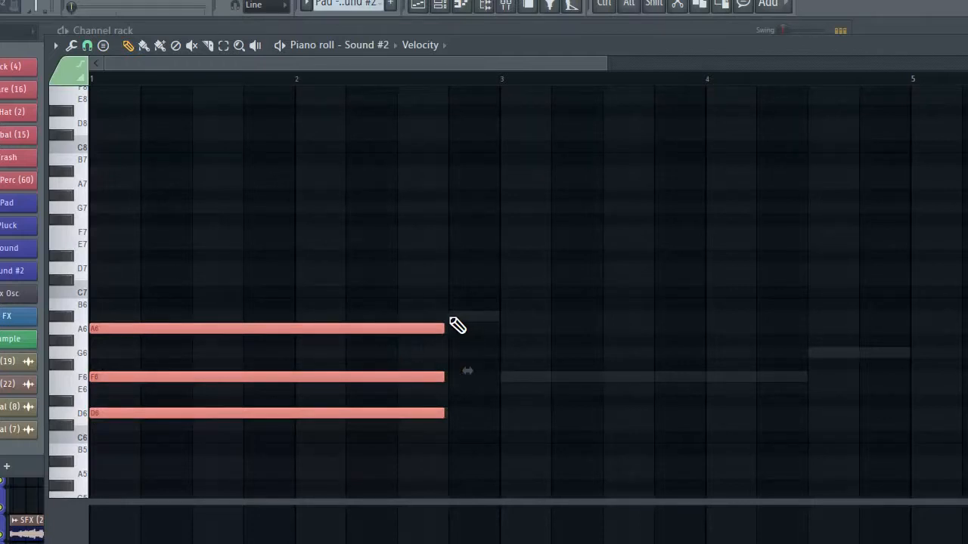
Build a chord of F6, A6 and C7 running from bar 3 to the middle of bar 4
{"action": "left_click", "coordinate": [502, 377]}
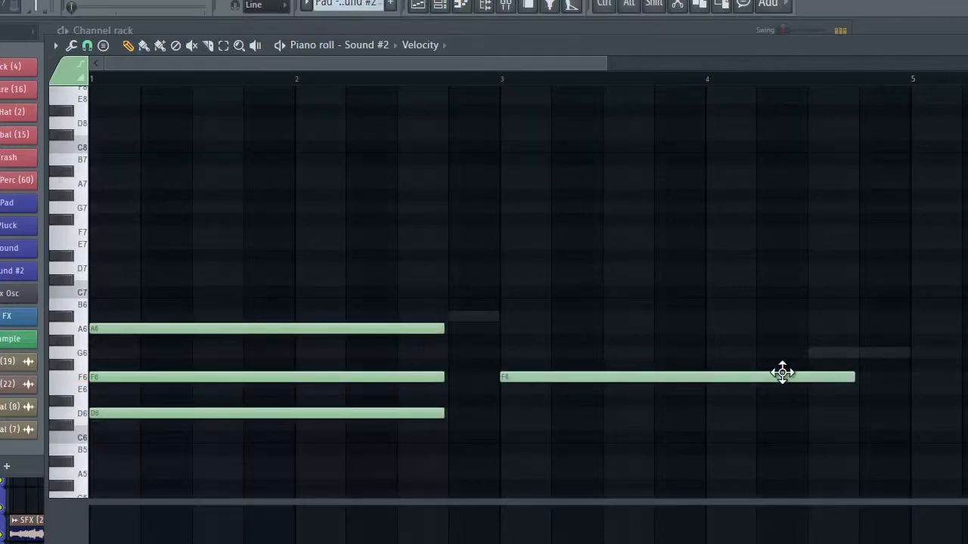
{"action": "left_click_drag", "start_coordinate": [853, 375], "coordinate": [782, 375]}
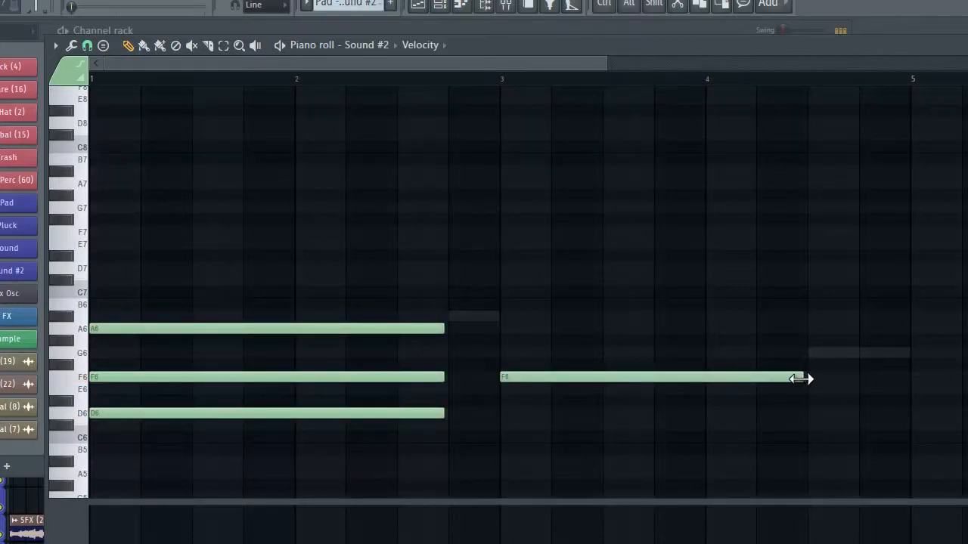
{"action": "left_click", "coordinate": [502, 329]}
{"action": "left_click", "coordinate": [501, 281]}
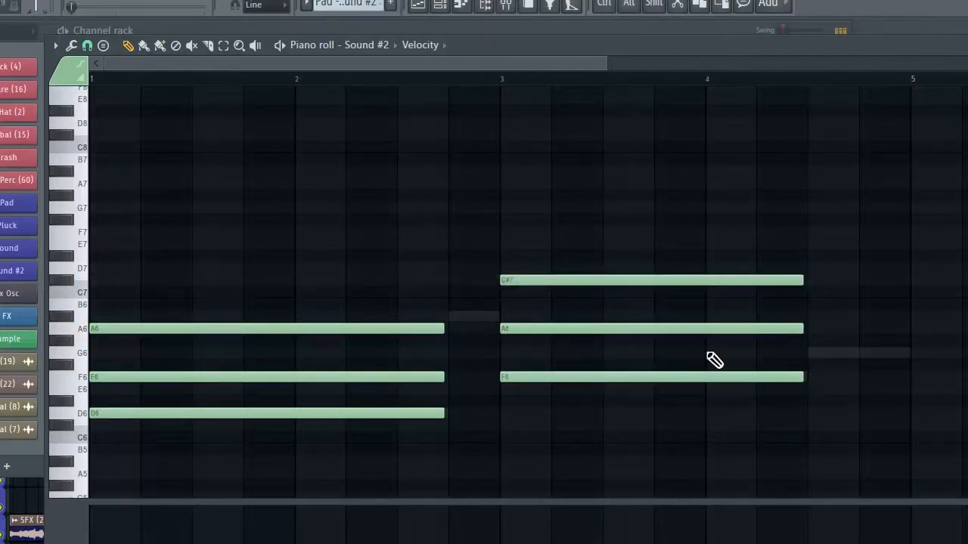
{"action": "left_click_drag", "start_coordinate": [667, 329], "coordinate": [666, 346]}
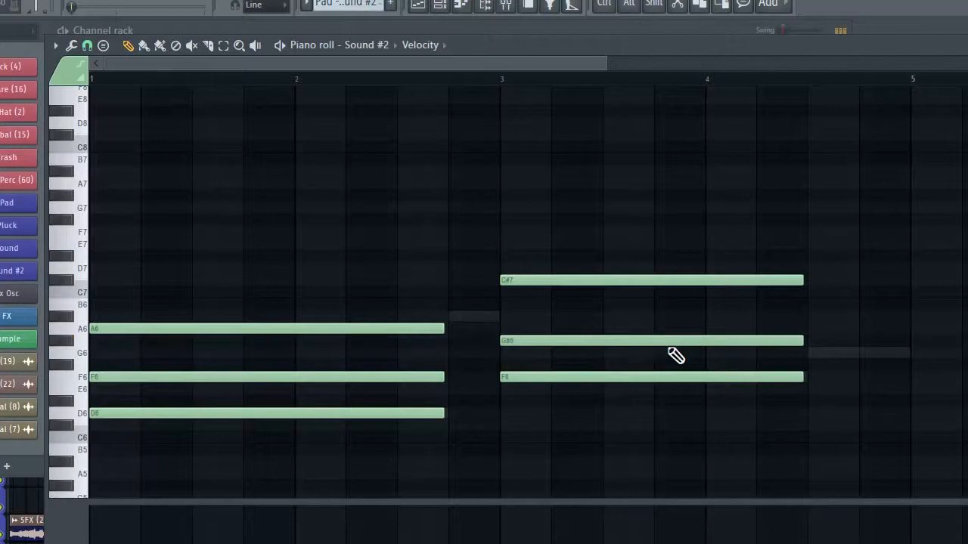
{"action": "left_click", "coordinate": [673, 346]}
{"action": "left_click_drag", "start_coordinate": [581, 283], "coordinate": [584, 295]}
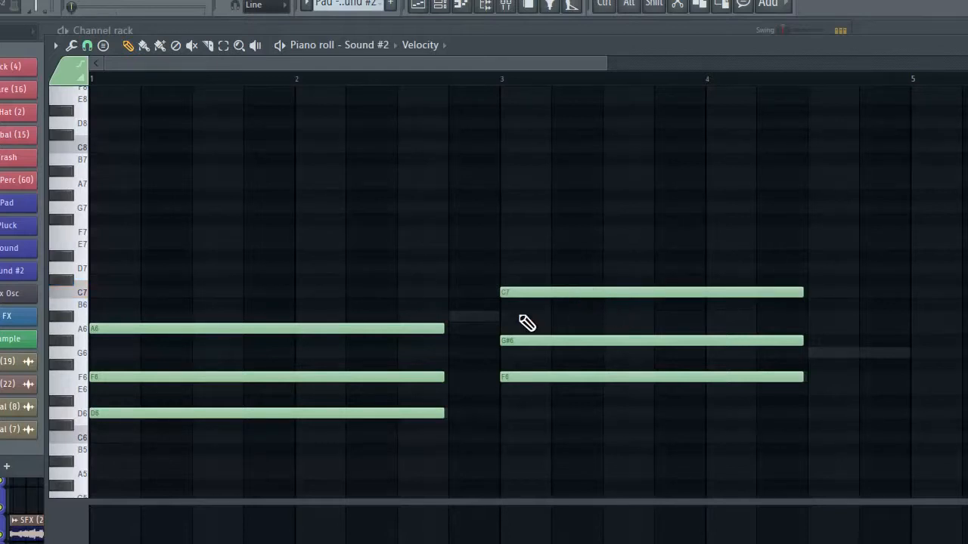
{"action": "left_click_drag", "start_coordinate": [593, 341], "coordinate": [592, 329]}
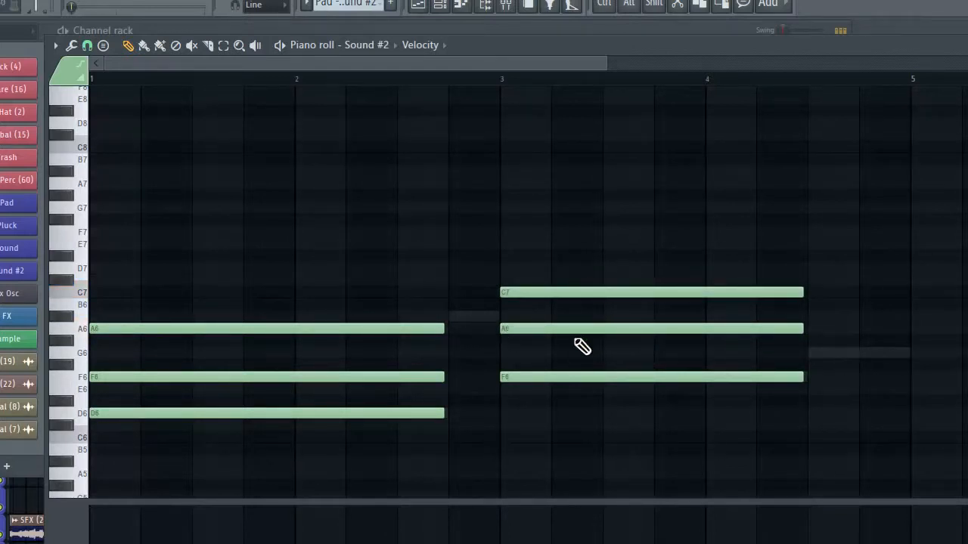
Add a one-beat chord of A#6, C#7 and F7 on the last beat of bar 2
{"action": "left_click", "coordinate": [465, 316]}
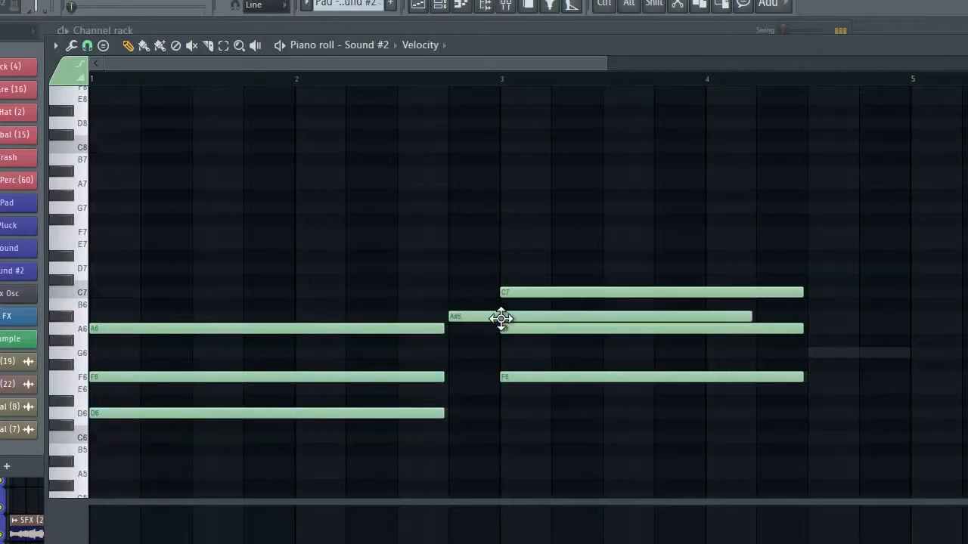
{"action": "left_click_drag", "start_coordinate": [754, 318], "coordinate": [495, 316]}
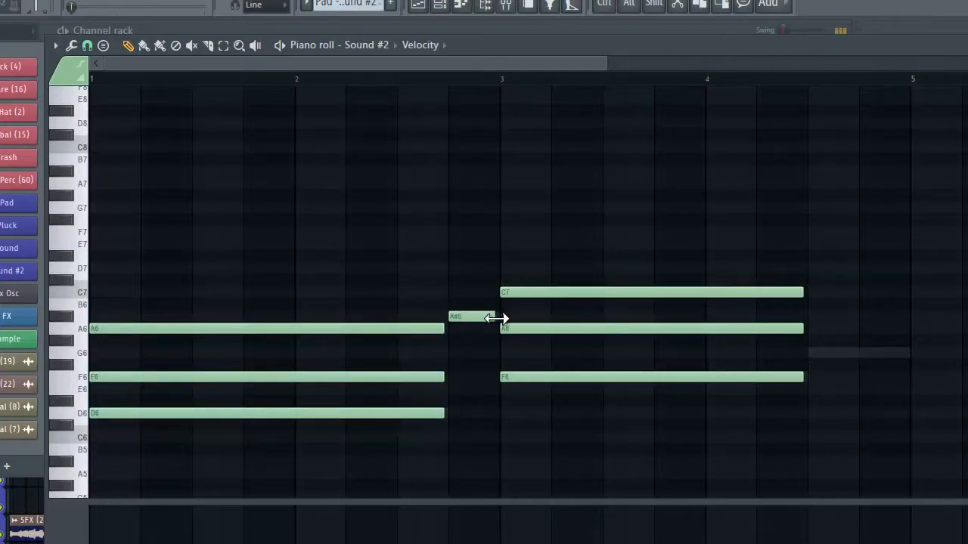
{"action": "left_click", "coordinate": [453, 269]}
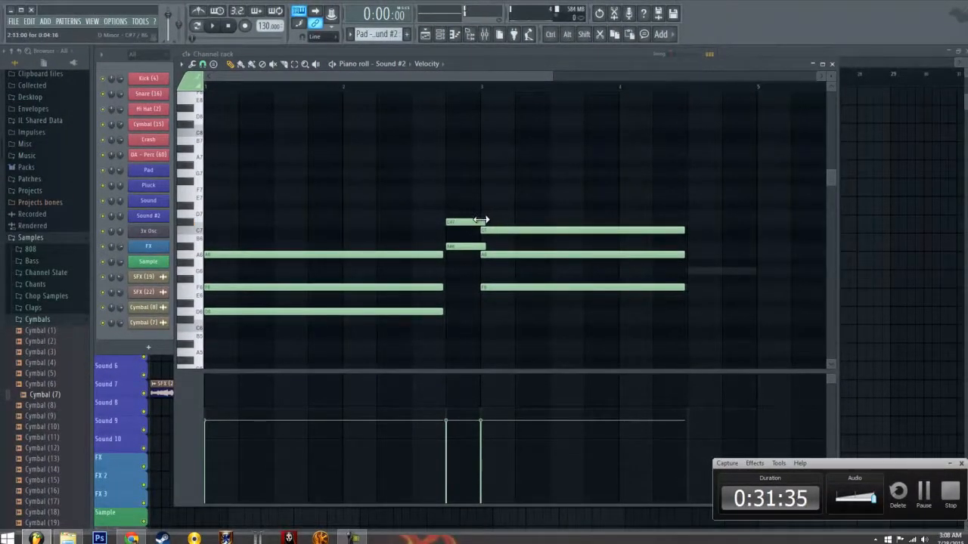
{"action": "left_click_drag", "start_coordinate": [450, 201], "coordinate": [448, 187]}
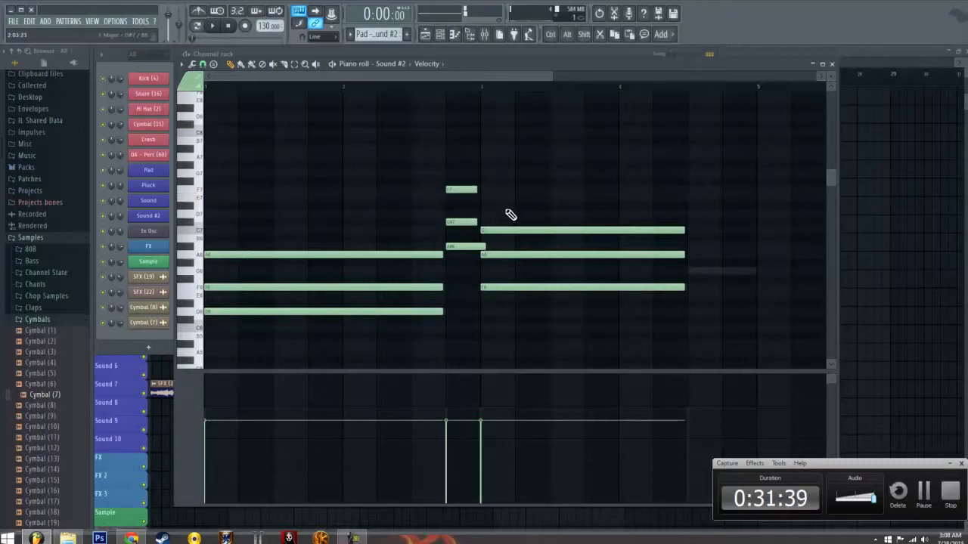
Add a one-beat G6, A#6 and D7 chord at the middle of bar 4, and raise the bar 2 chord's C#7 to D7
{"action": "left_click", "coordinate": [690, 270]}
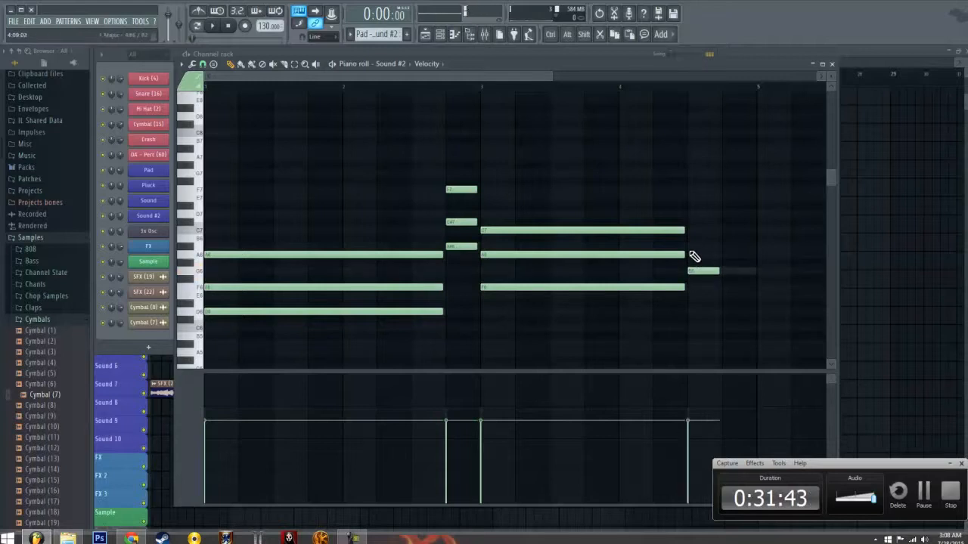
{"action": "left_click", "coordinate": [691, 246]}
{"action": "left_click", "coordinate": [690, 214]}
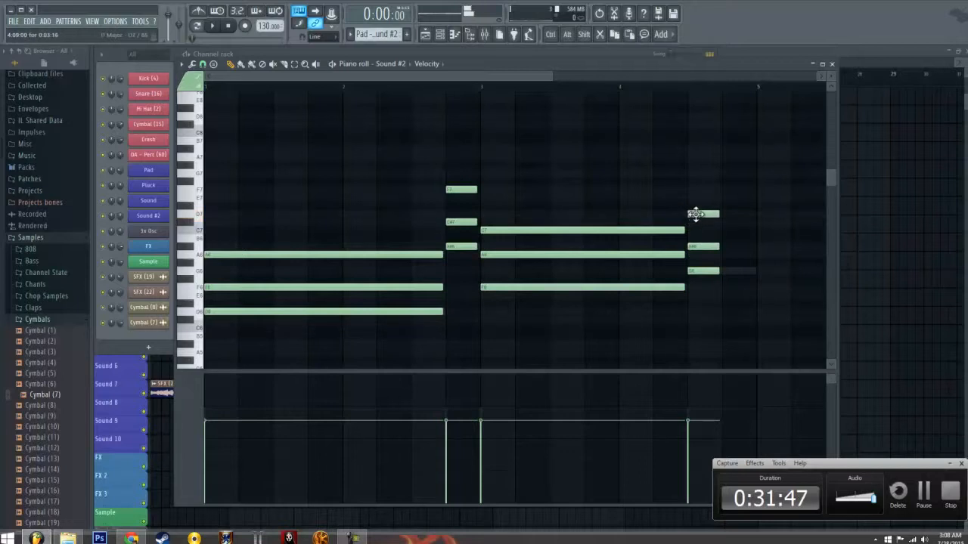
{"action": "left_click_drag", "start_coordinate": [467, 223], "coordinate": [461, 216]}
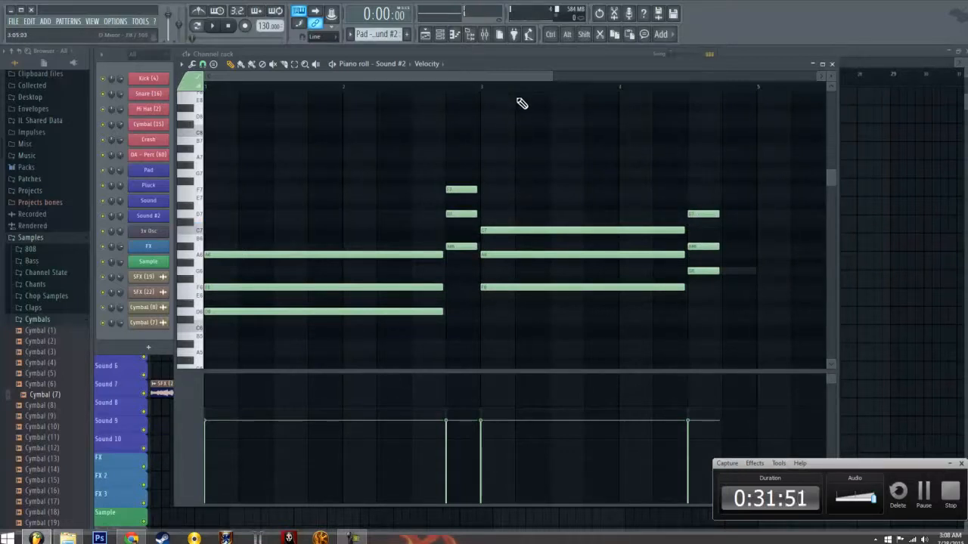
Play the chords back, stop playback, and lengthen the last chord to the end of bar 4
{"action": "key", "text": "space"}
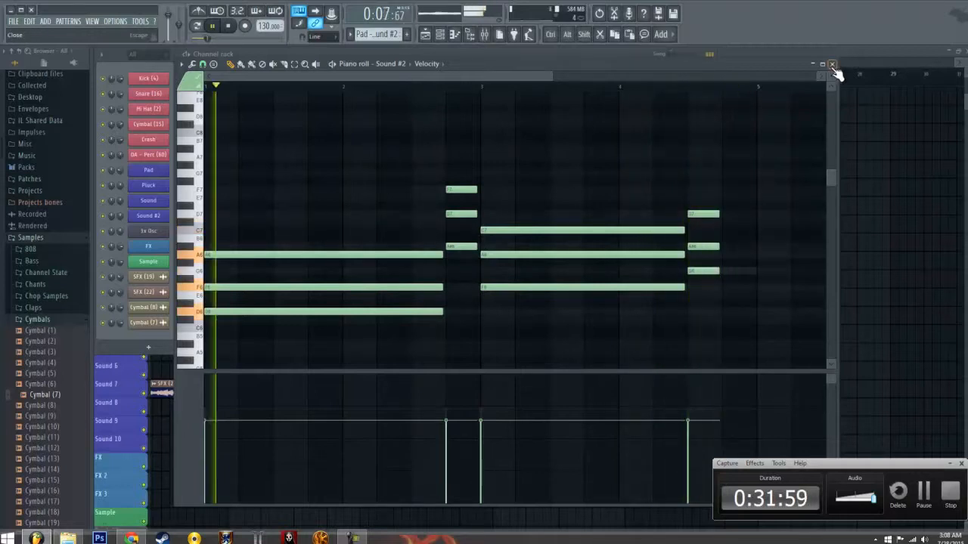
{"action": "left_click", "coordinate": [229, 25]}
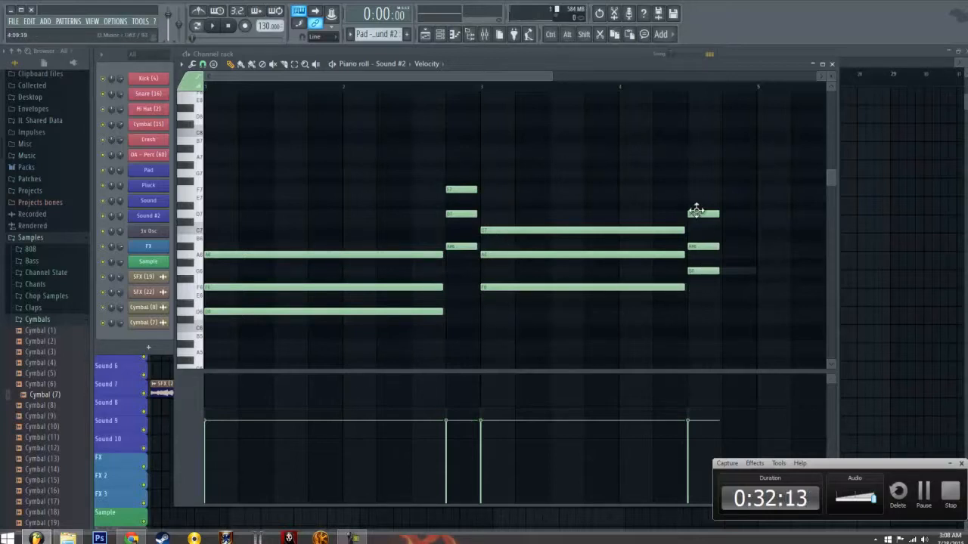
{"action": "left_click_drag", "start_coordinate": [687, 199], "coordinate": [751, 268]}
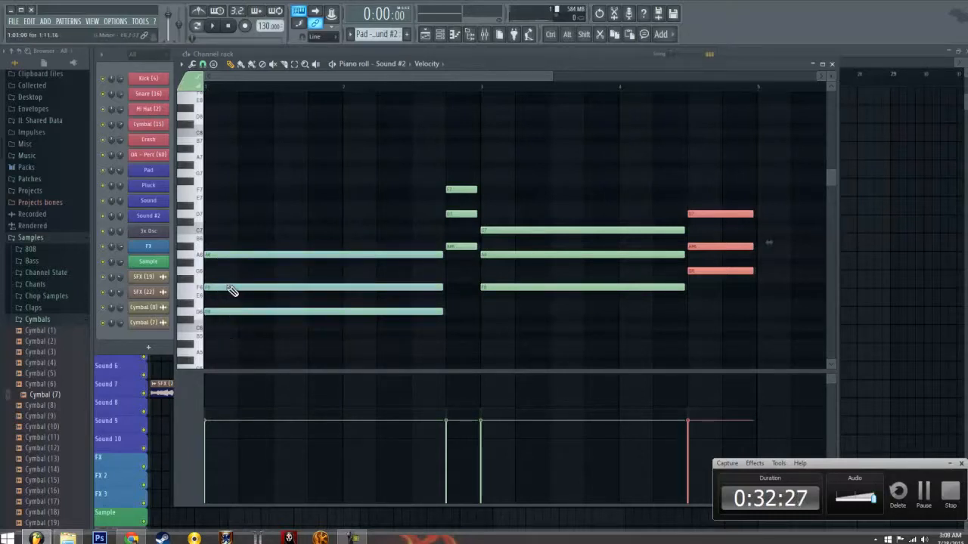
Delete the three notes of the first chord, A6, F6 and D6
{"action": "right_click", "coordinate": [232, 255]}
{"action": "right_click", "coordinate": [233, 287]}
{"action": "right_click", "coordinate": [234, 311]}
Draw a D6 note about one and a half beats long at bar 1 and a one-beat F6 note on beat 3
{"action": "left_click", "coordinate": [207, 311]}
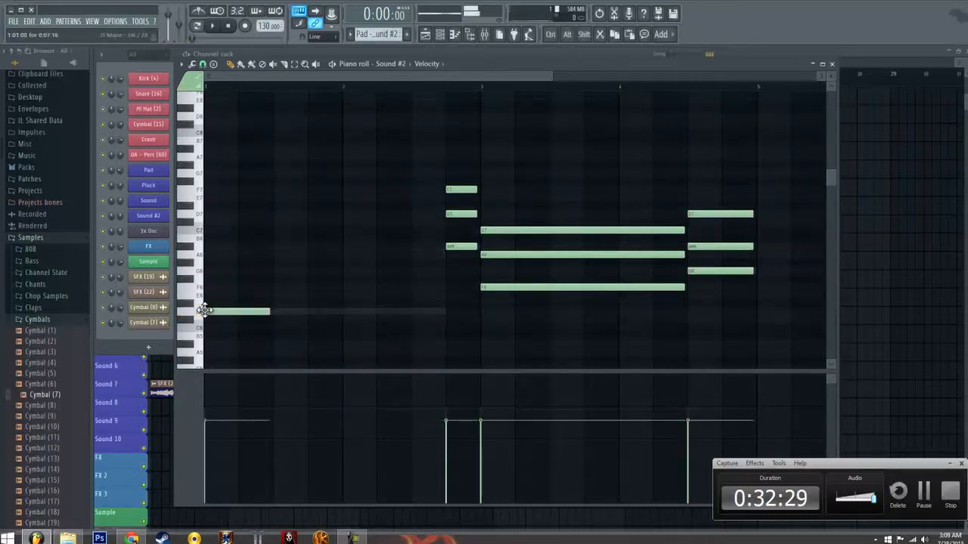
{"action": "left_click_drag", "start_coordinate": [267, 313], "coordinate": [251, 319]}
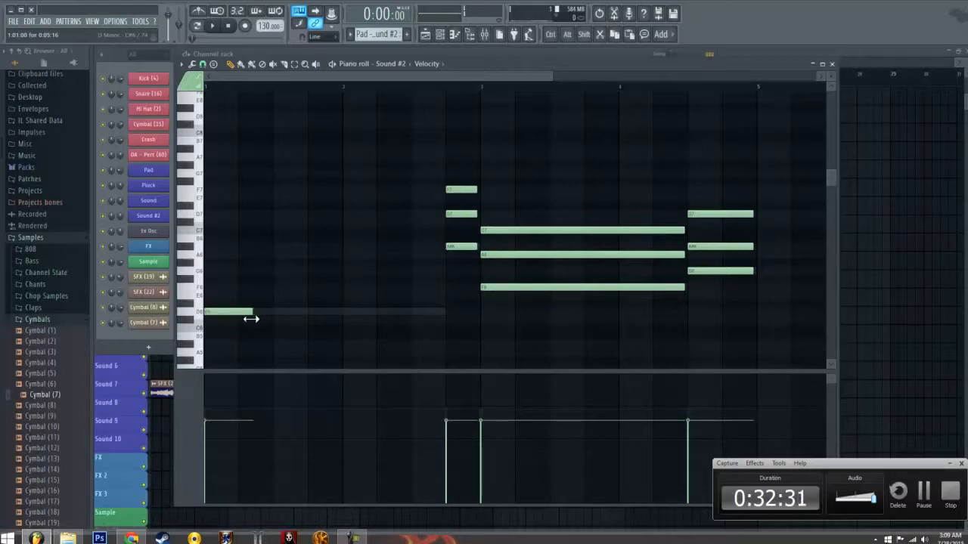
{"action": "left_click", "coordinate": [270, 287]}
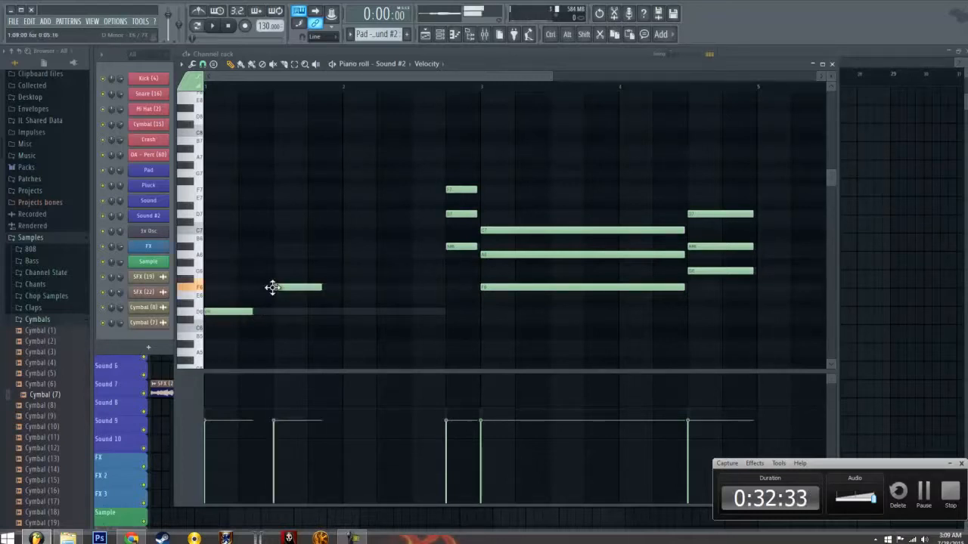
{"action": "left_click_drag", "start_coordinate": [322, 288], "coordinate": [307, 290]}
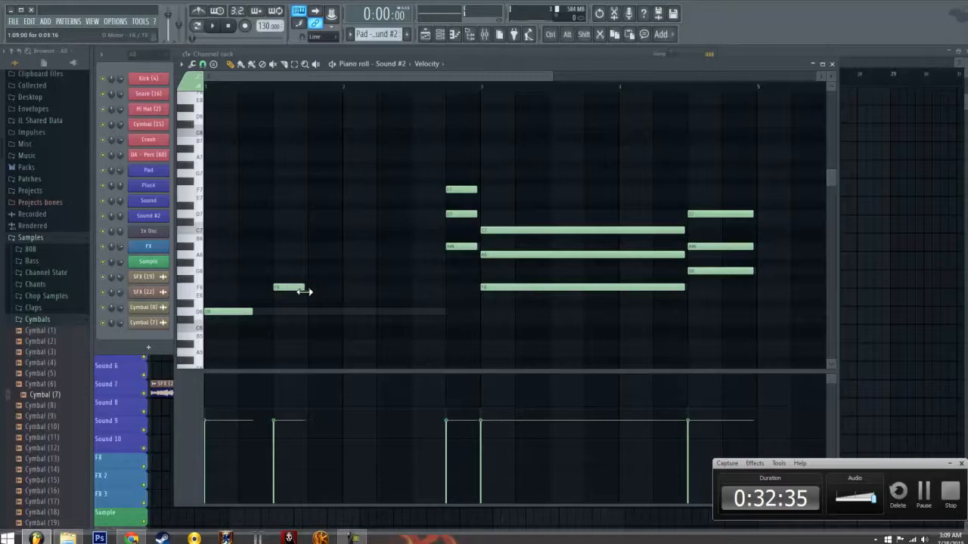
Add A6 on beat 4 of bar 1, D6 and F6 on beats 1 and 3 of bar 2, and delete D7 and F7 from bar 2's last chord
{"action": "left_click", "coordinate": [310, 255]}
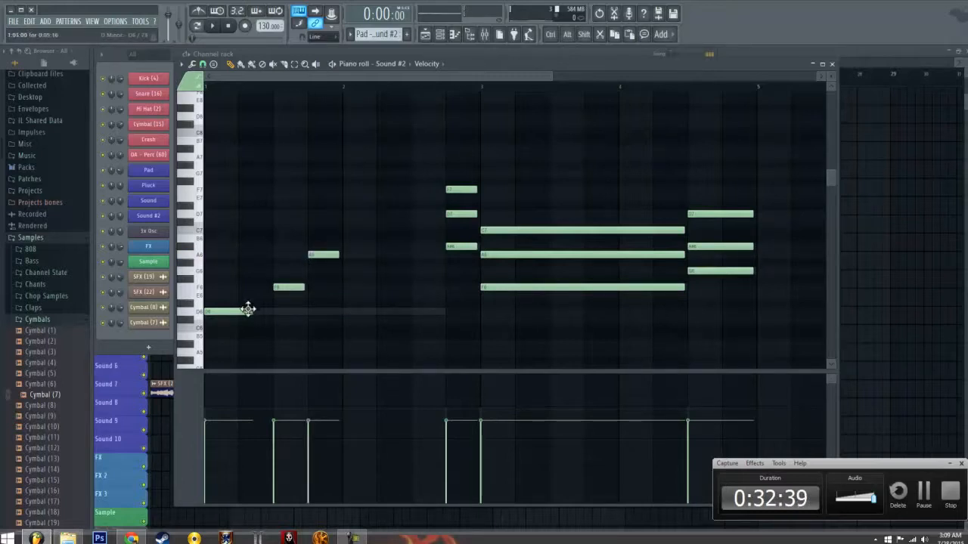
{"action": "left_click", "coordinate": [344, 313]}
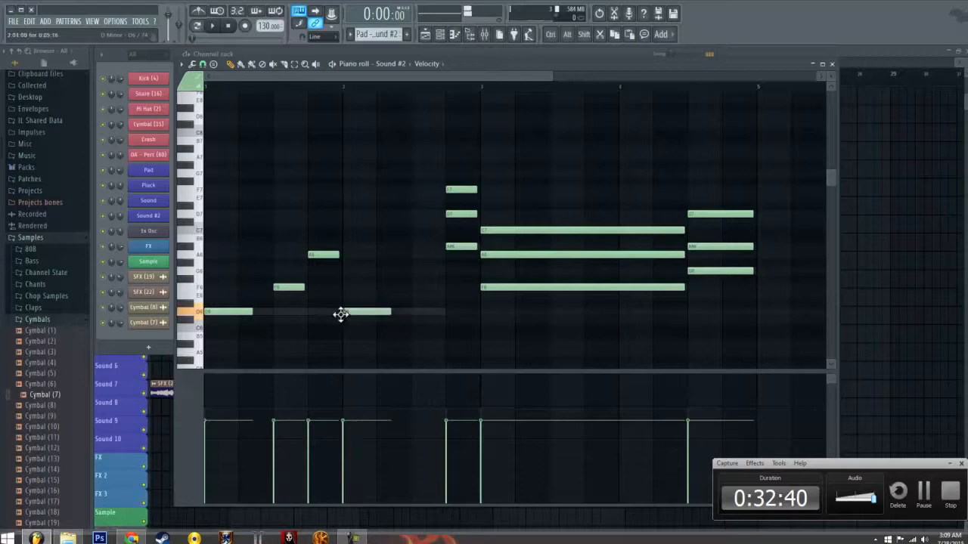
{"action": "left_click", "coordinate": [414, 287]}
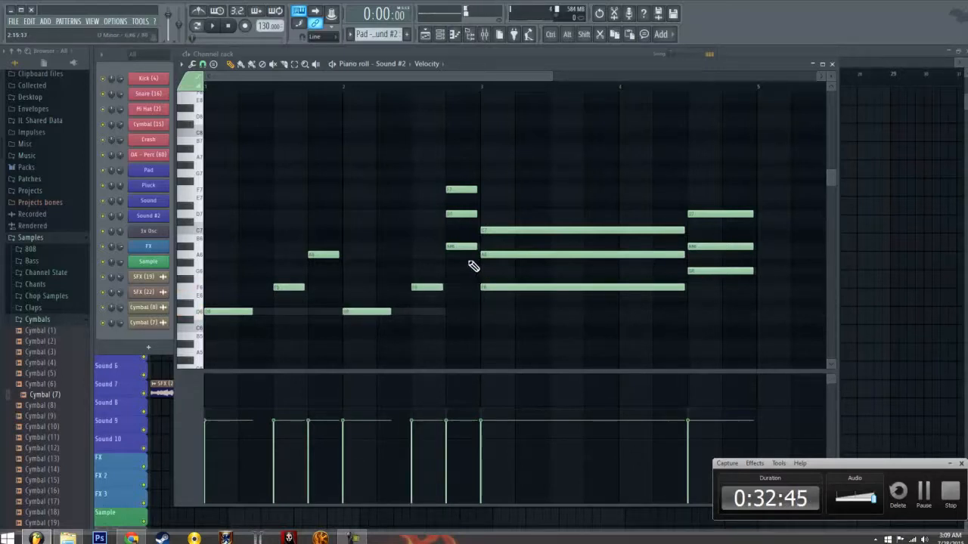
{"action": "right_click", "coordinate": [458, 214]}
{"action": "right_click", "coordinate": [462, 190]}
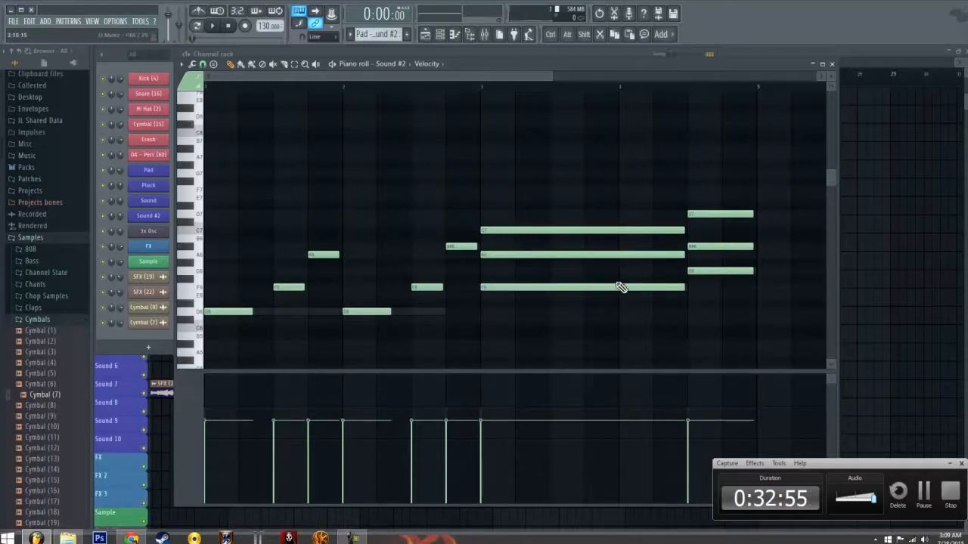
Rework bar 3's chord into a one-and-a-half-beat F6 and one-beat A6 and C7 on beats 3 and 4, and repeat the F6 at bar 4
{"action": "left_click_drag", "start_coordinate": [681, 288], "coordinate": [541, 286]}
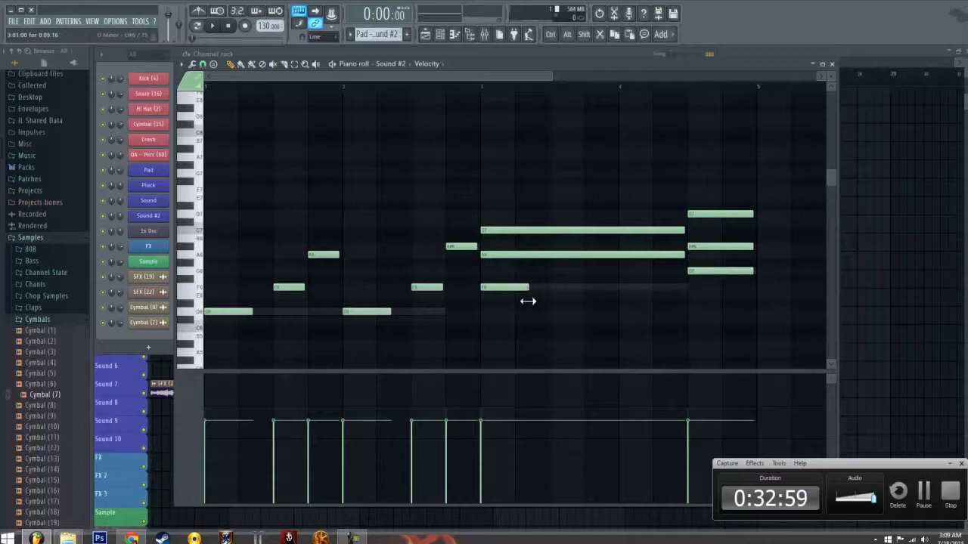
{"action": "left_click_drag", "start_coordinate": [534, 255], "coordinate": [594, 255]}
{"action": "left_click_drag", "start_coordinate": [745, 255], "coordinate": [620, 260]}
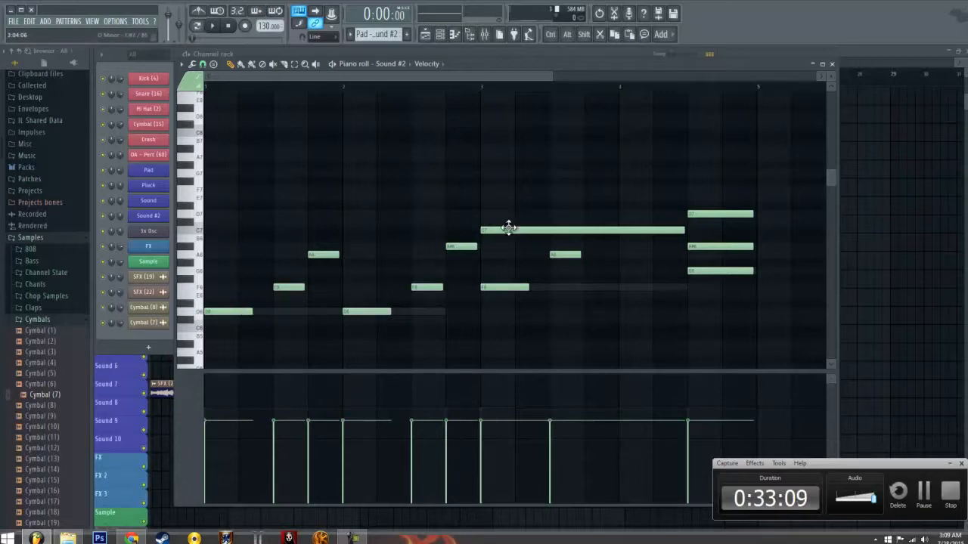
{"action": "left_click_drag", "start_coordinate": [508, 228], "coordinate": [615, 227]}
{"action": "left_click", "coordinate": [791, 231]}
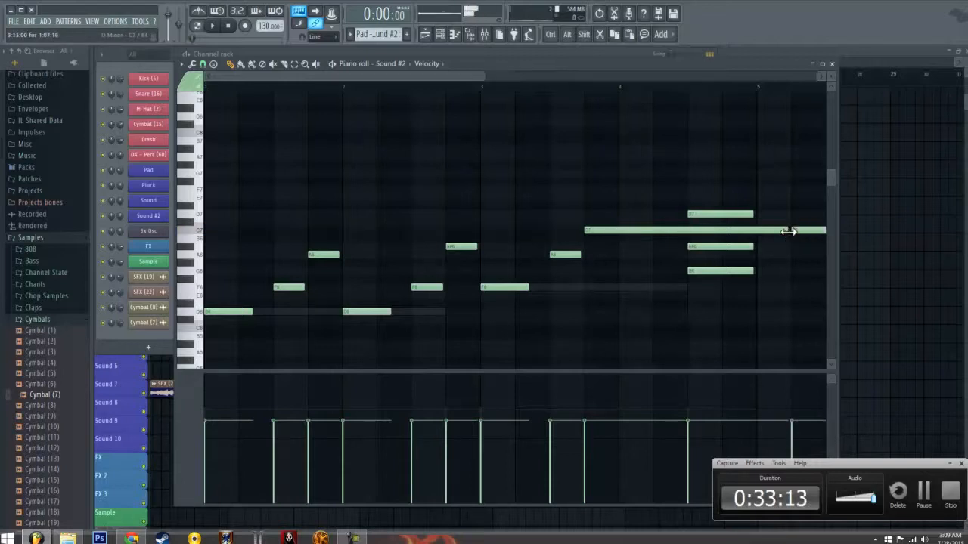
{"action": "right_click", "coordinate": [791, 231]}
{"action": "left_click_drag", "start_coordinate": [793, 232], "coordinate": [625, 249]}
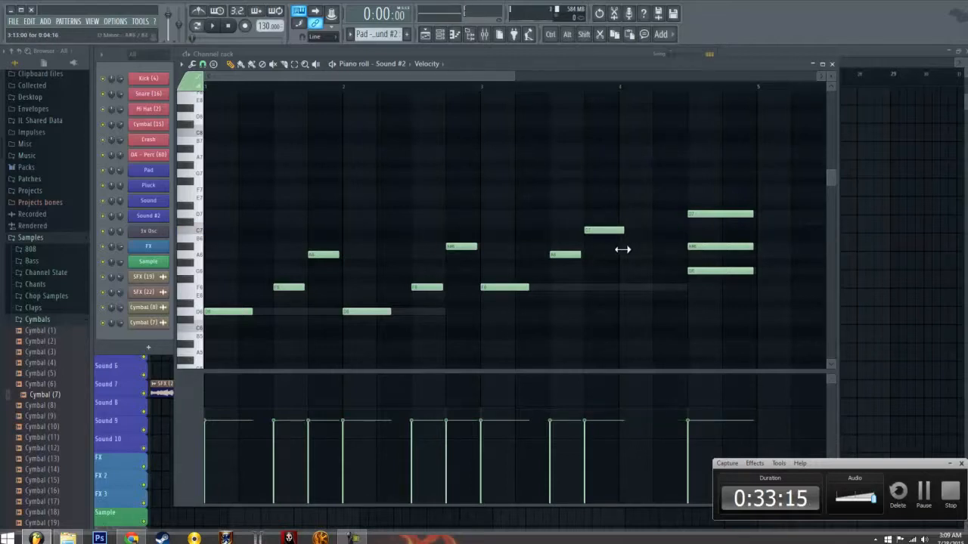
{"action": "left_click", "coordinate": [490, 287]}
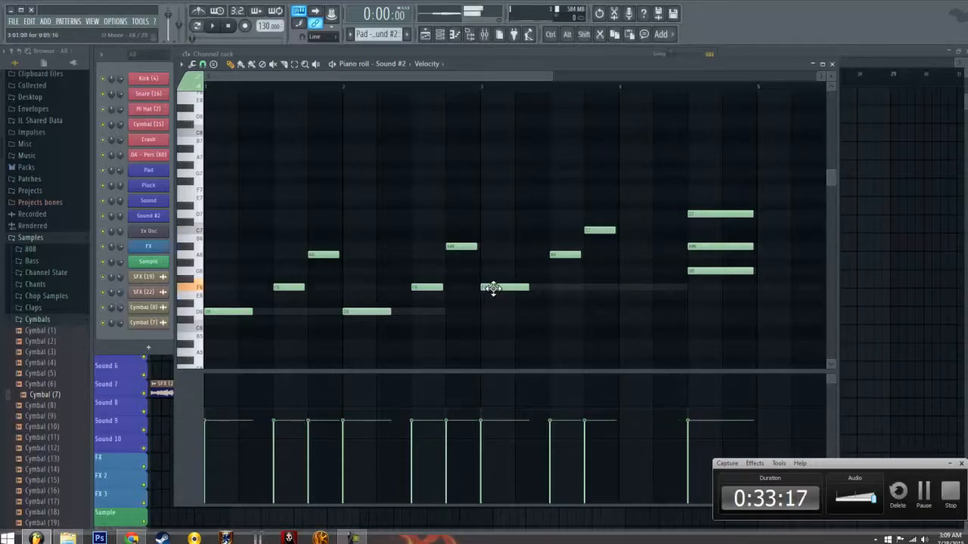
{"action": "left_click", "coordinate": [618, 287]}
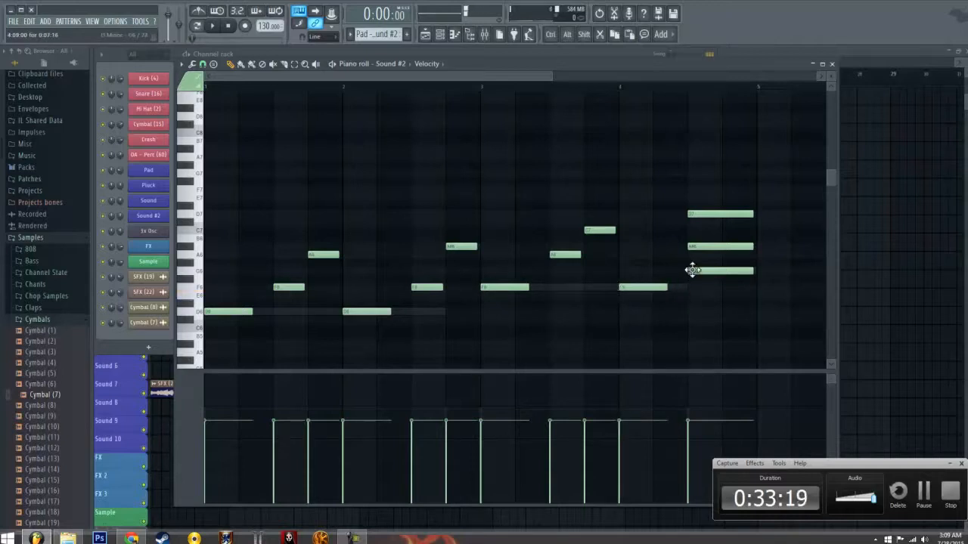
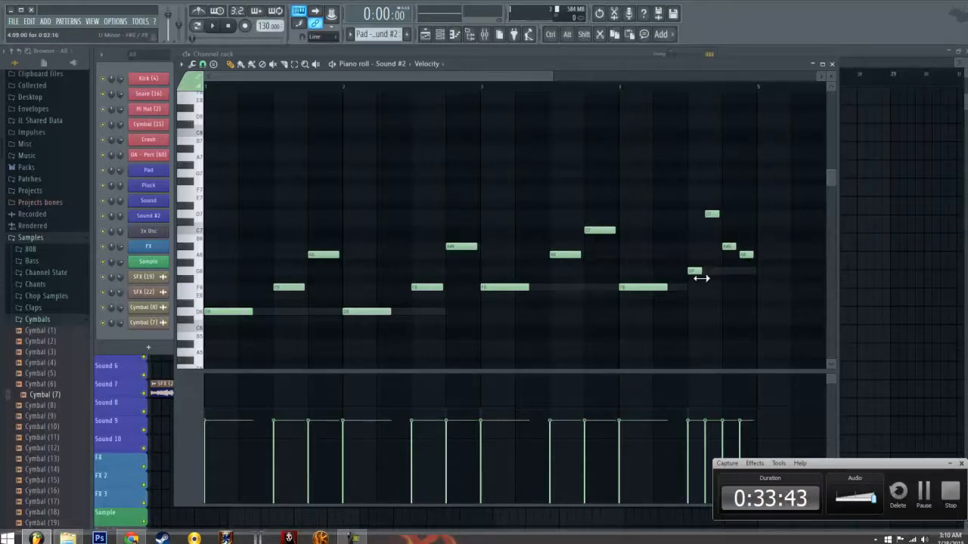
Play the pattern back, delete the D7 note in bar 4, and lengthen the G6 note to about one beat
{"action": "left_click", "coordinate": [216, 27]}
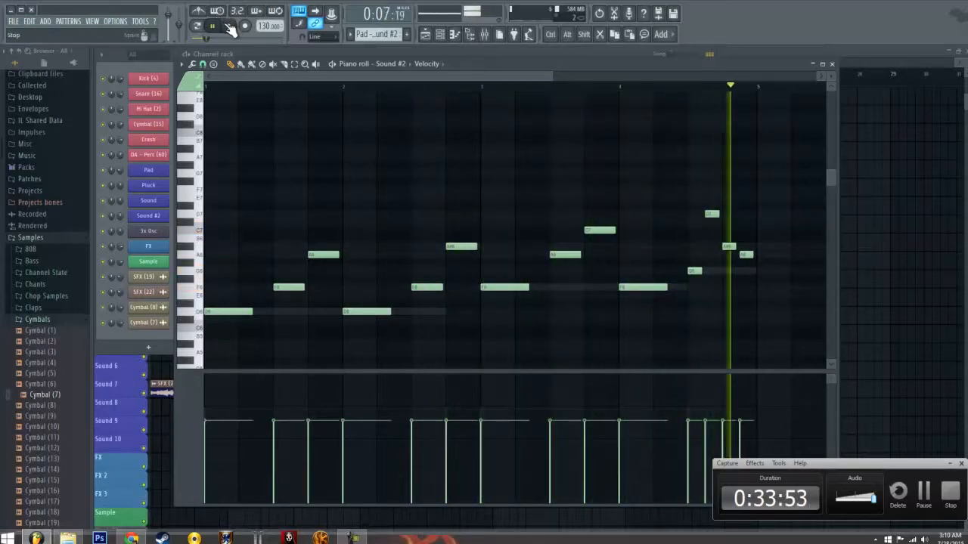
{"action": "right_click", "coordinate": [710, 214]}
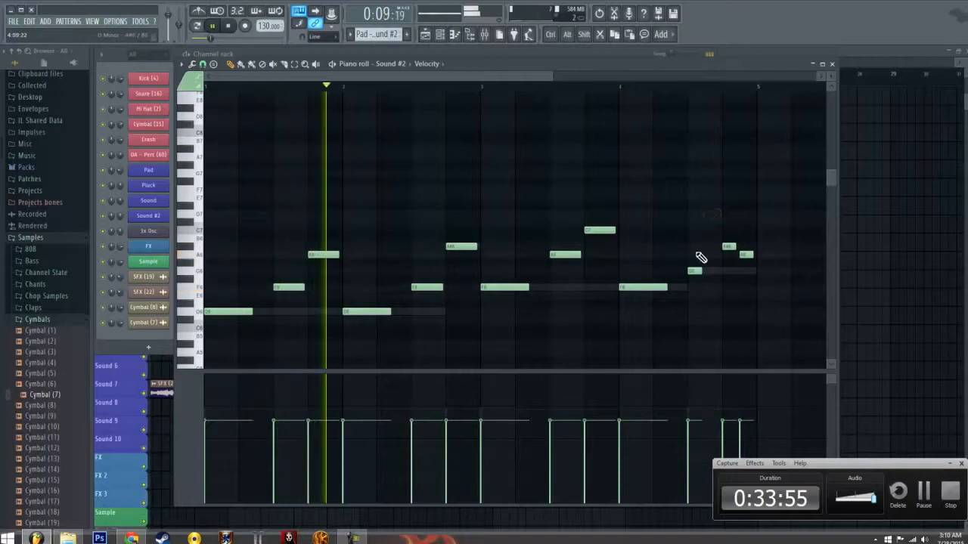
{"action": "left_click_drag", "start_coordinate": [697, 269], "coordinate": [718, 269]}
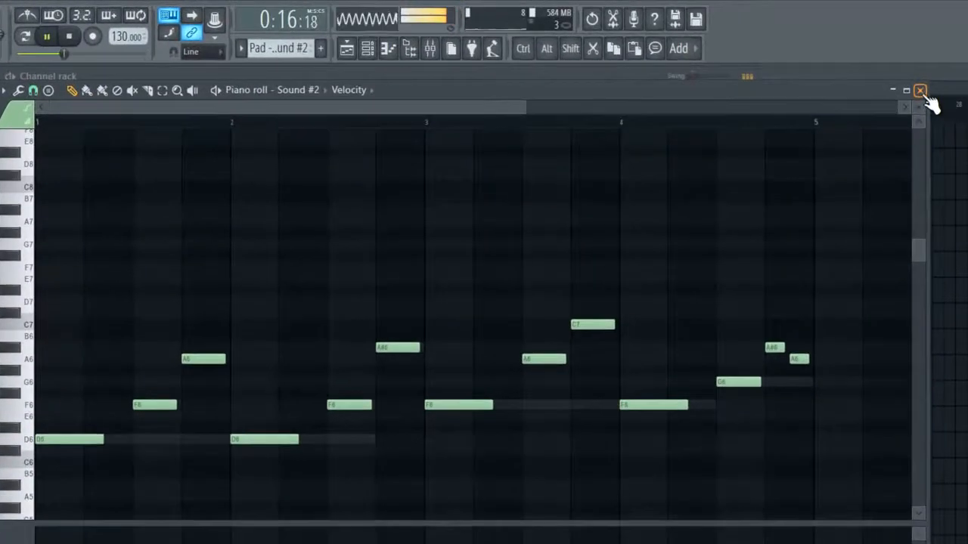
{"action": "left_click", "coordinate": [869, 75]}
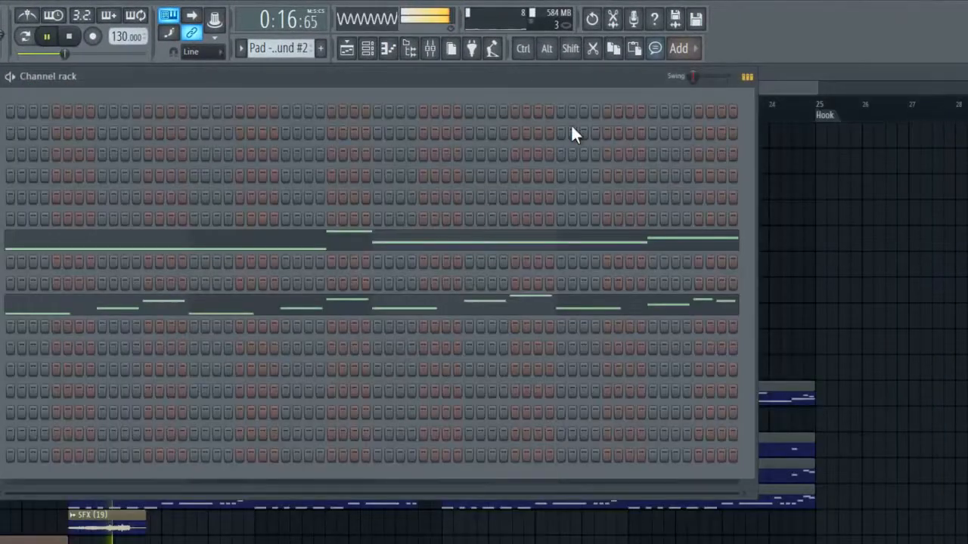
{"action": "left_click", "coordinate": [777, 91]}
{"action": "double_click", "coordinate": [46, 399]}
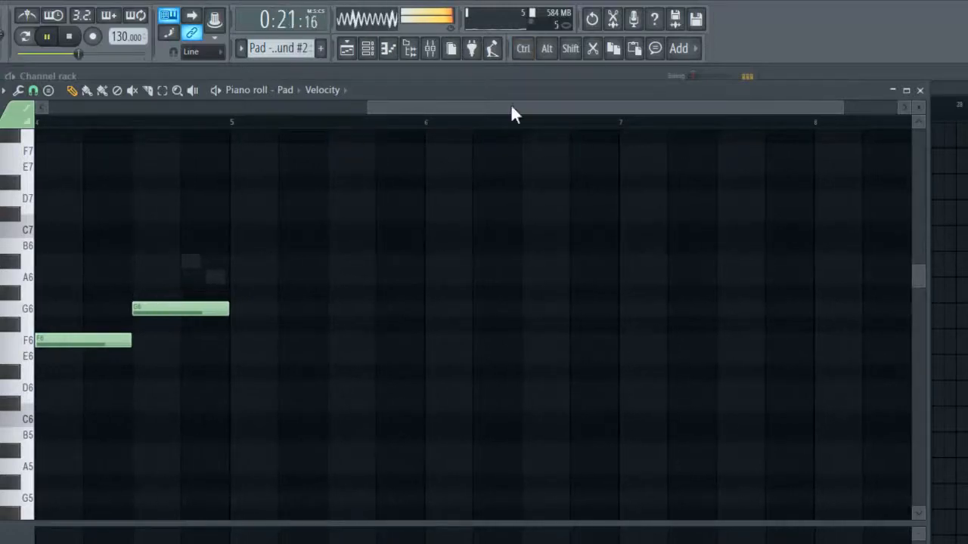
{"action": "left_click", "coordinate": [919, 90]}
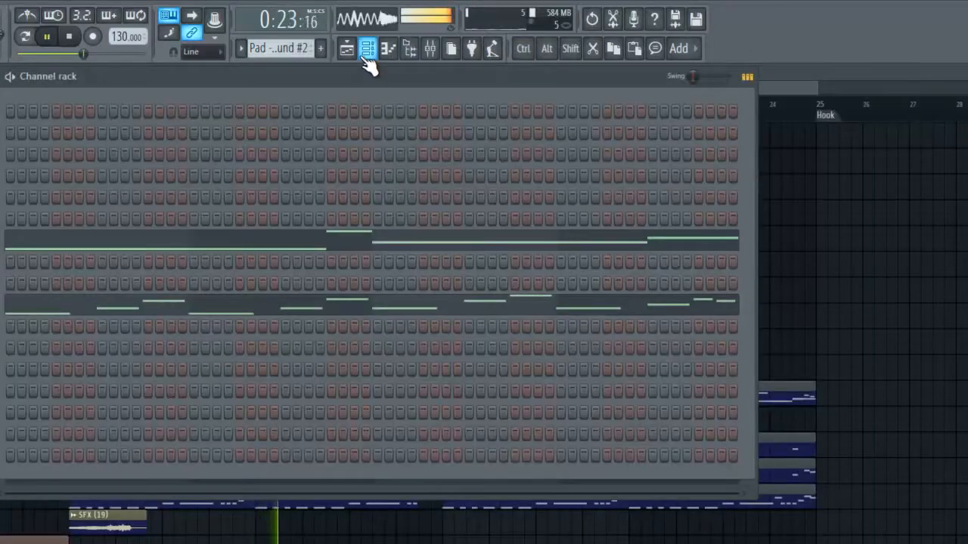
{"action": "left_click", "coordinate": [346, 52]}
{"action": "left_click", "coordinate": [368, 49]}
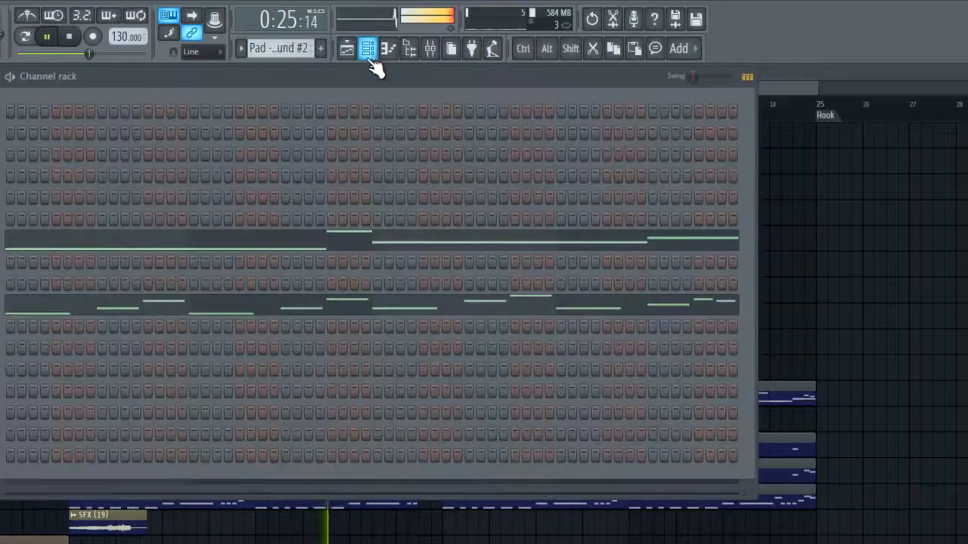
Open the Sound #2 piano roll and cut all of its notes from the pad pattern
{"action": "left_click", "coordinate": [42, 312]}
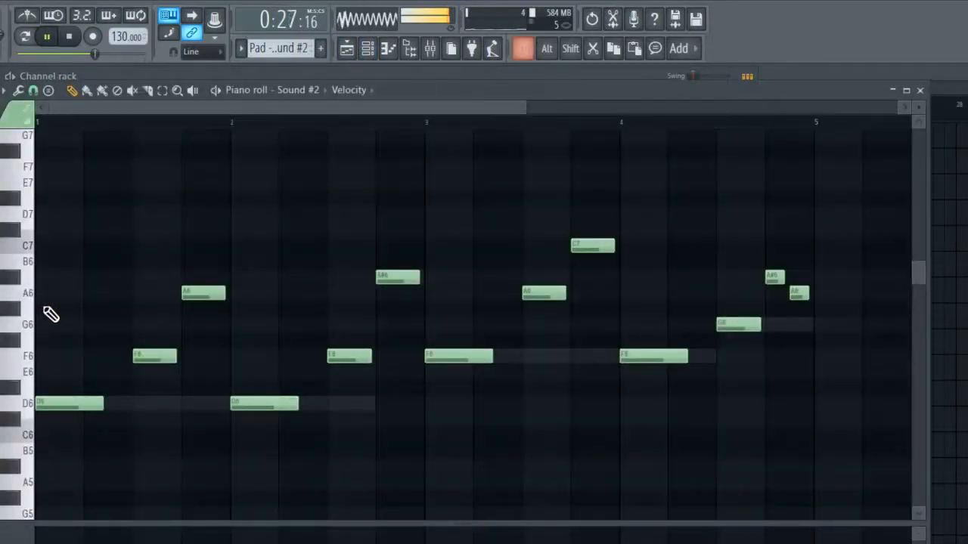
{"action": "key", "text": "ctrl+a"}
{"action": "key", "text": "Delete"}
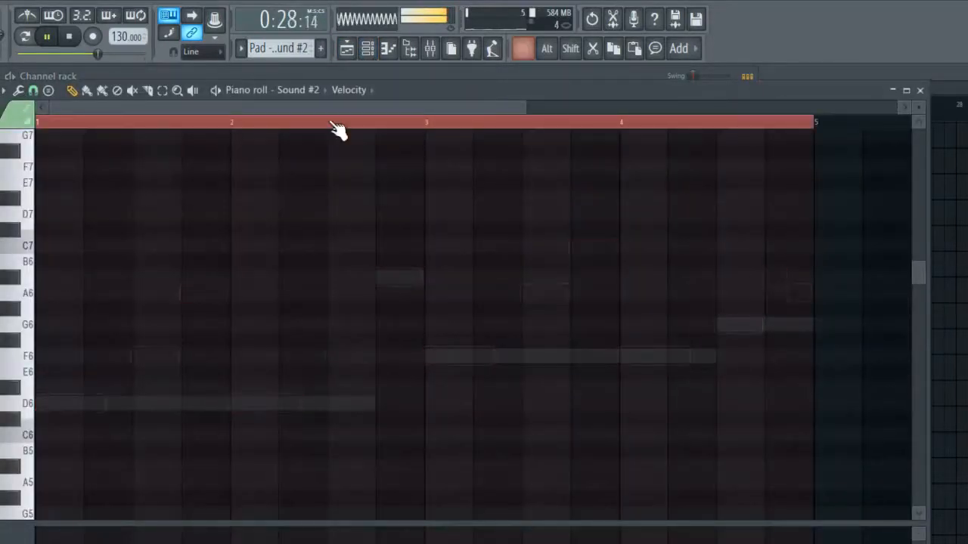
Create a new pattern named plucjk and paste the cut notes into its Sound #2 piano roll
{"action": "left_click", "coordinate": [322, 50]}
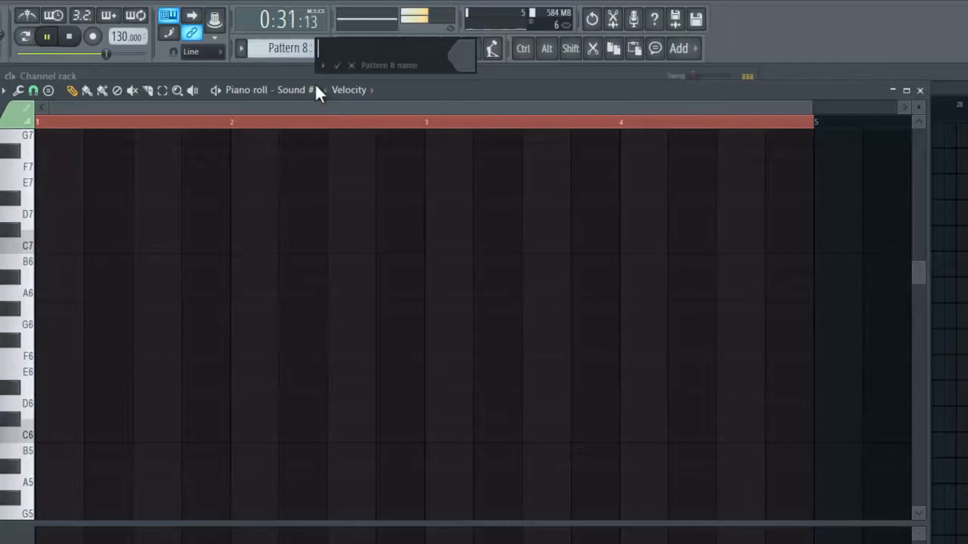
{"action": "type", "text": "plucj"}
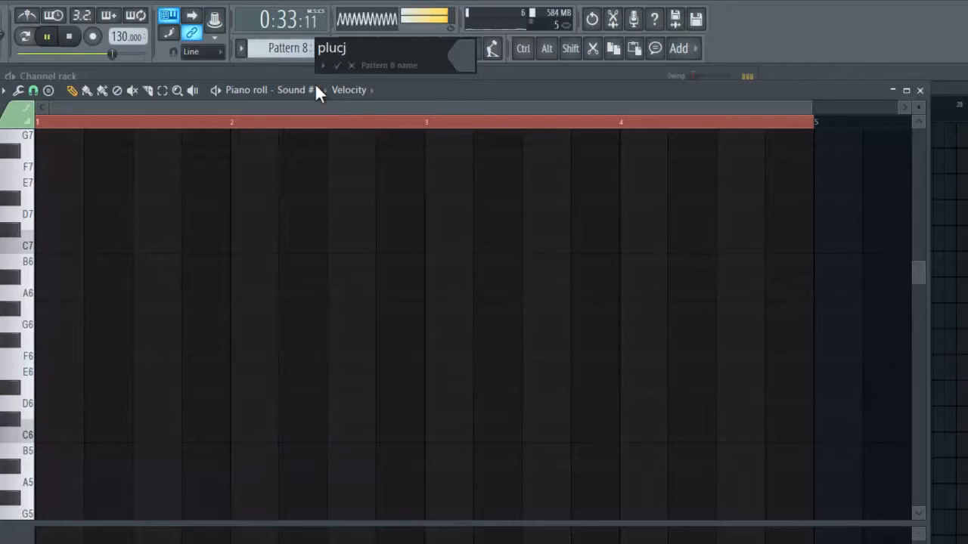
{"action": "type", "text": "k"}
{"action": "key", "text": "Return"}
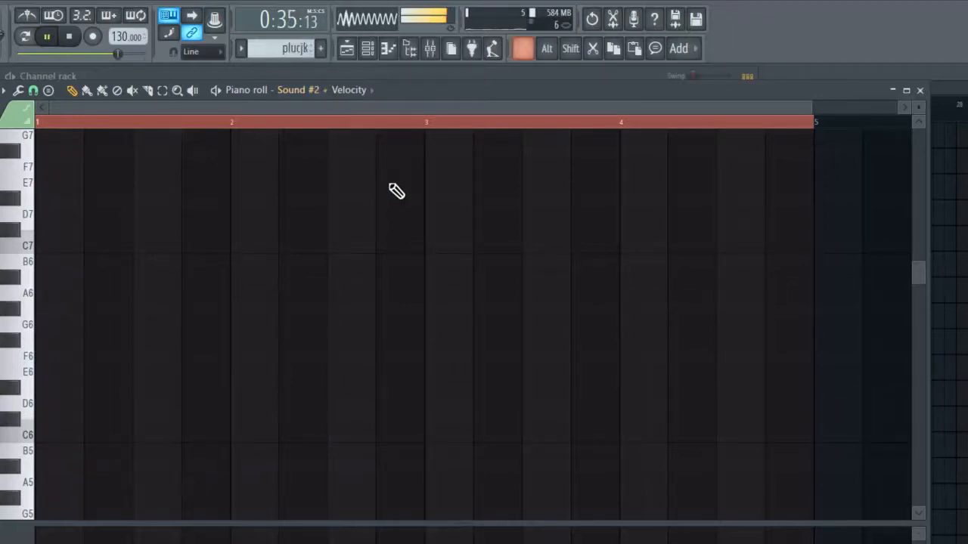
{"action": "key", "text": "ctrl+v"}
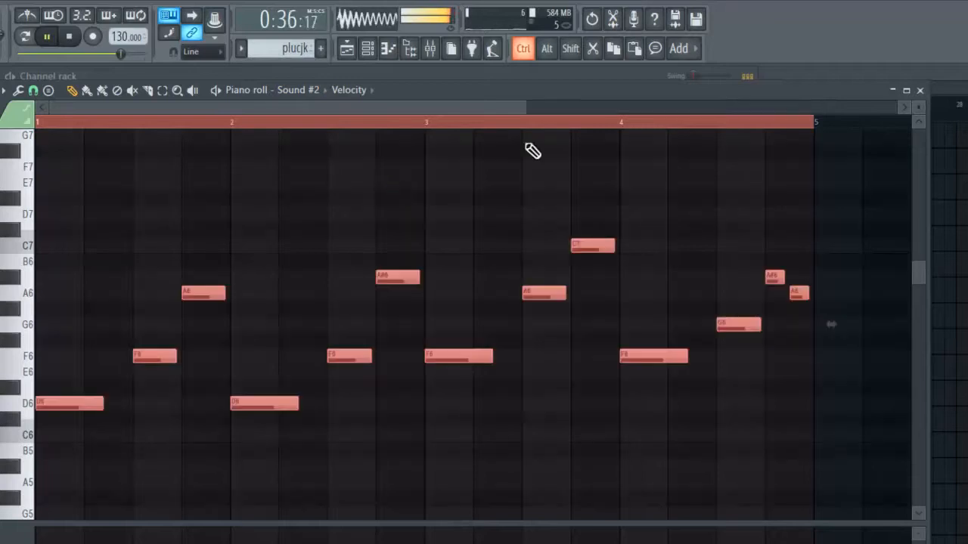
Close the editors and place plucjk clips on the Sound 2 playlist track at bars 9, 13 and 21
{"action": "left_click", "coordinate": [920, 90]}
{"action": "left_click", "coordinate": [880, 81]}
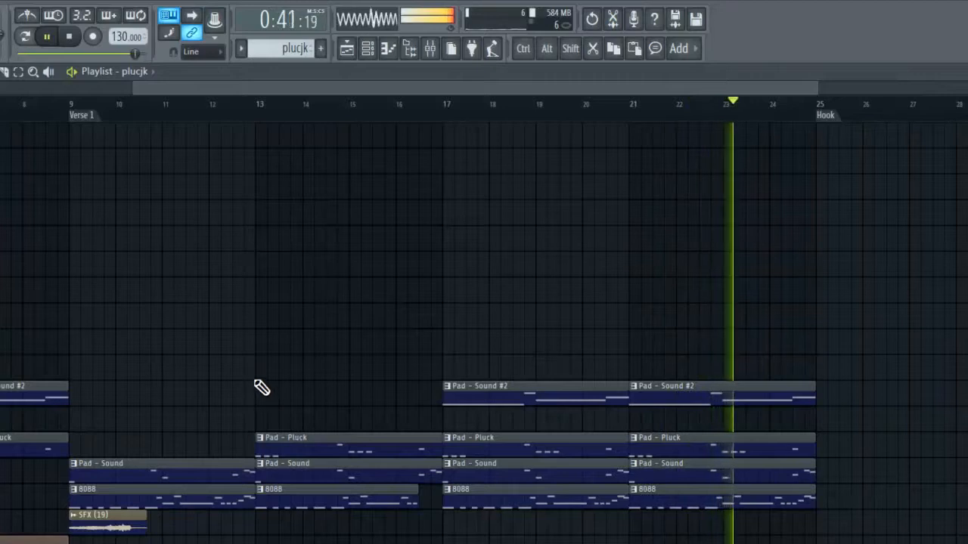
{"action": "left_click_drag", "start_coordinate": [269, 423], "coordinate": [118, 421]}
{"action": "left_click", "coordinate": [268, 424]}
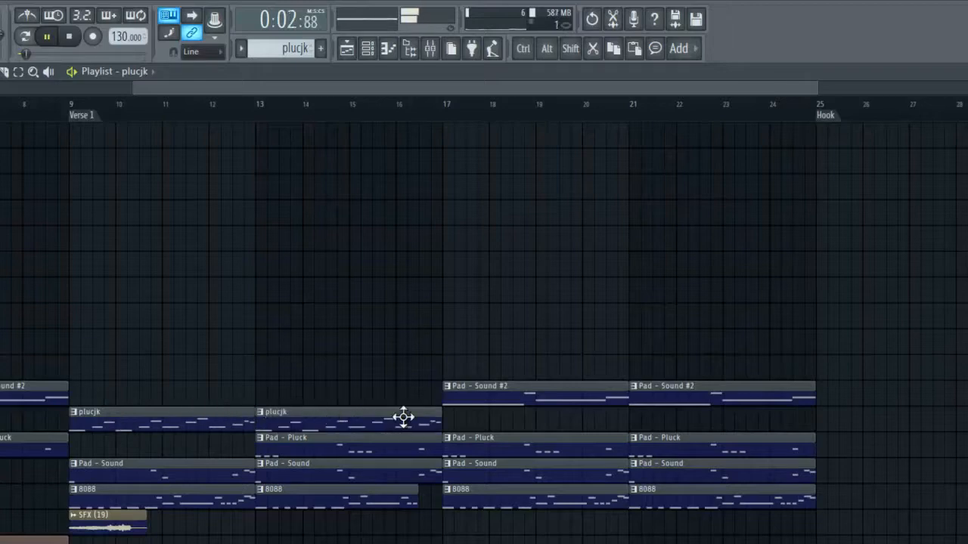
{"action": "left_click", "coordinate": [633, 424]}
Stop playback and play the arrangement from the start of the intro
{"action": "key", "text": "space"}
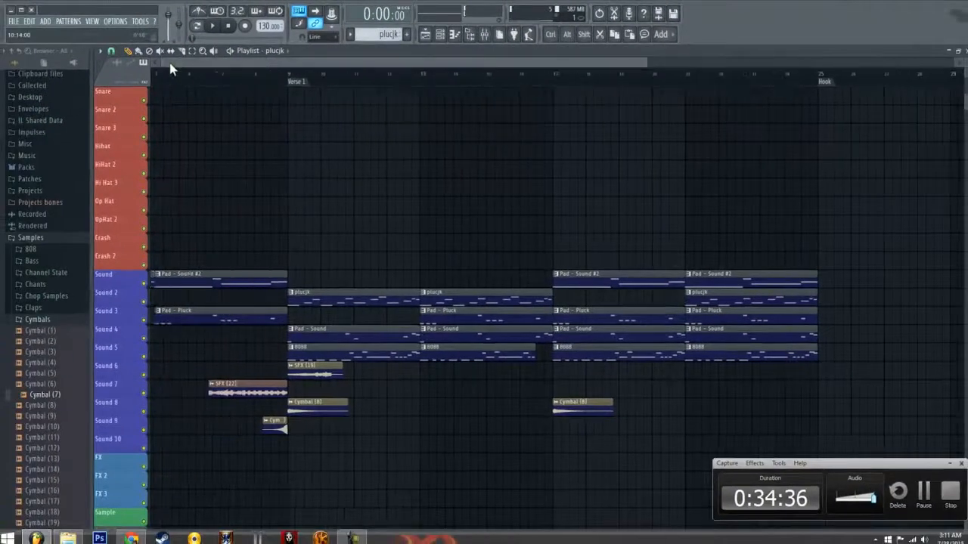
{"action": "left_click_drag", "start_coordinate": [170, 66], "coordinate": [7, 75]}
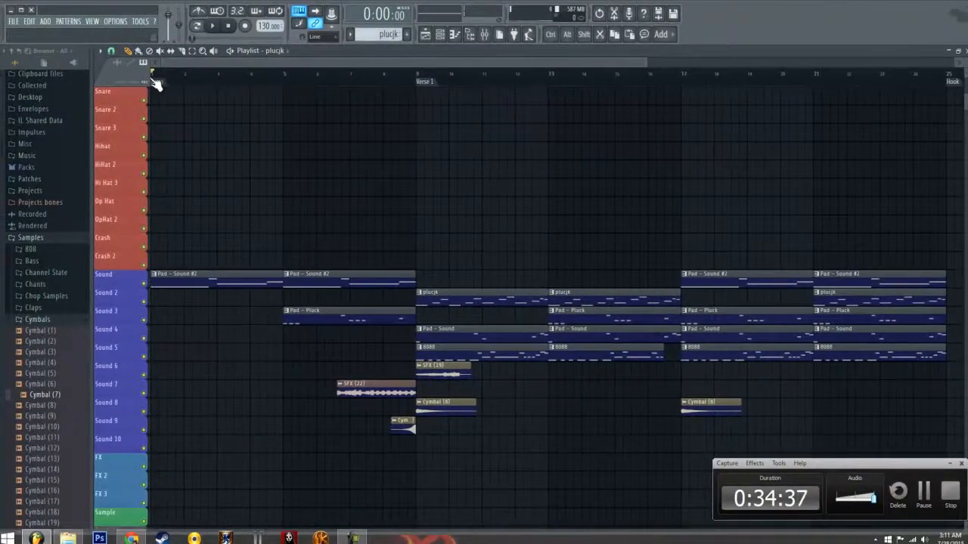
{"action": "key", "text": "space"}
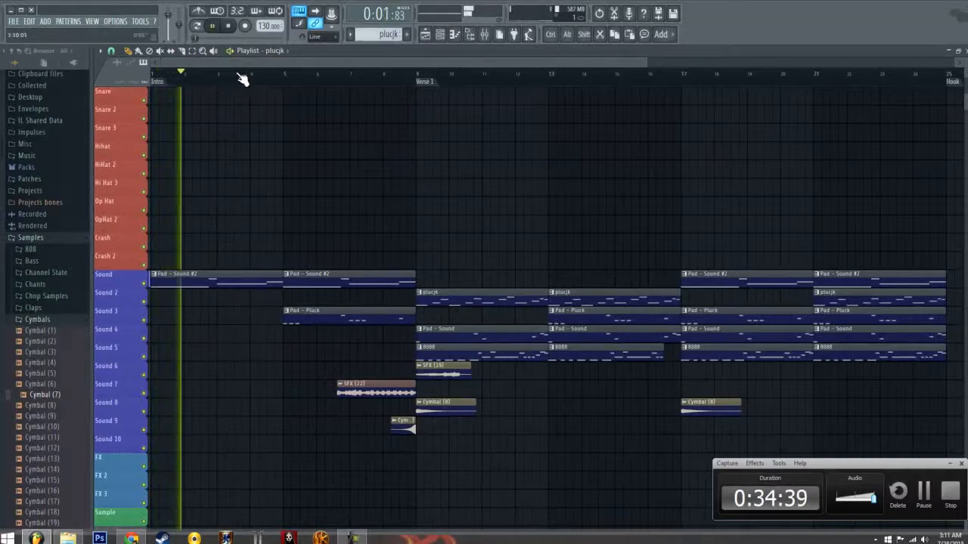
Place two plucjk clips trimmed to one bar on the Sound 2 track at bars 5 and 7, and replay from just before bar 5
{"action": "left_click", "coordinate": [294, 260]}
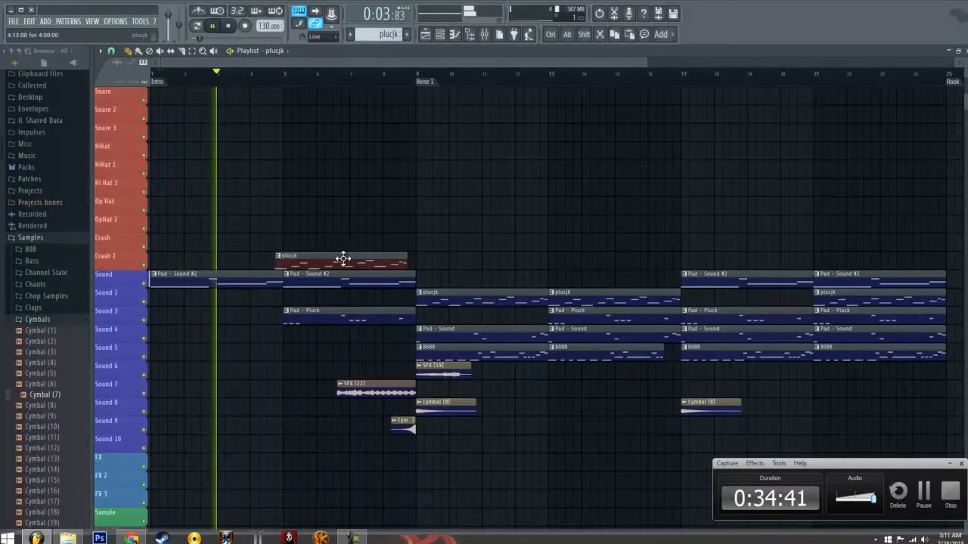
{"action": "left_click_drag", "start_coordinate": [412, 263], "coordinate": [316, 264]}
{"action": "left_click", "coordinate": [449, 240]}
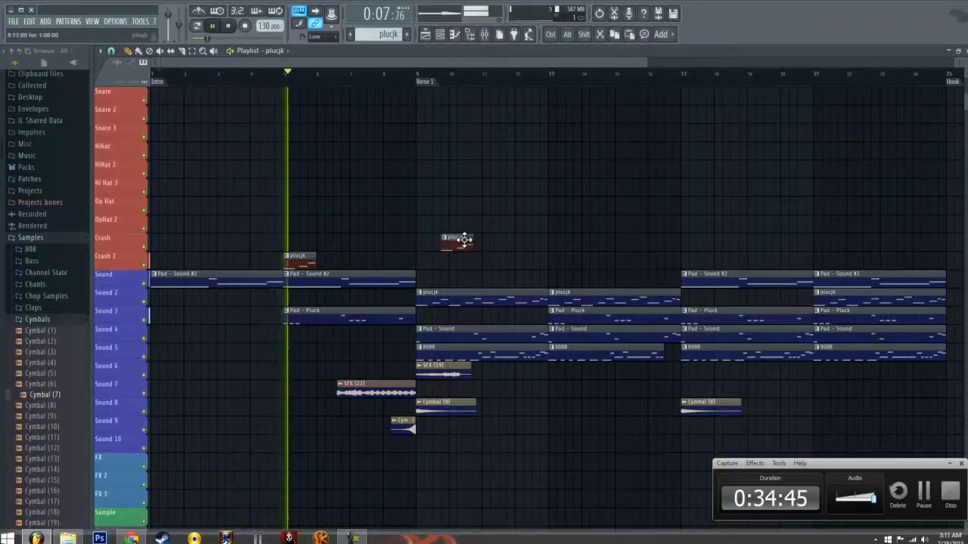
{"action": "left_click_drag", "start_coordinate": [468, 241], "coordinate": [581, 245]}
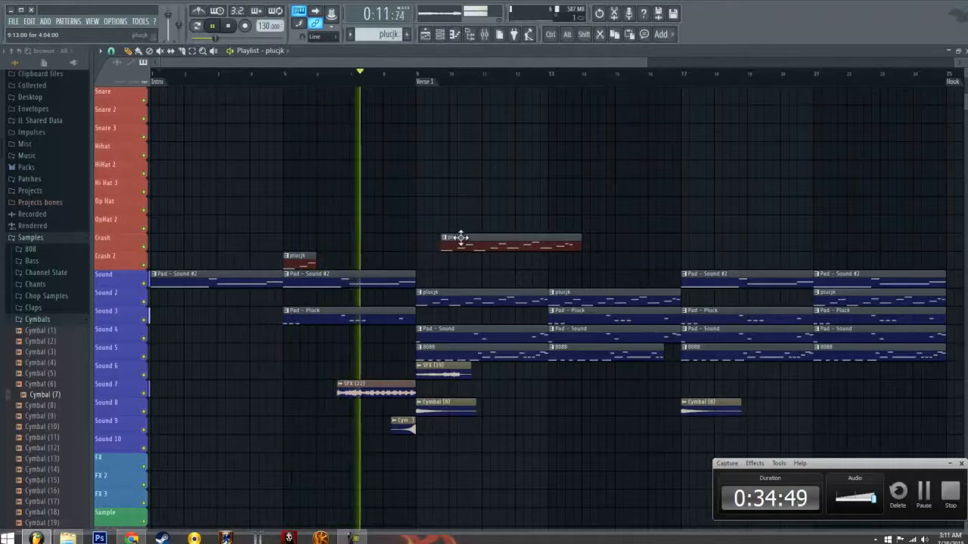
{"action": "left_click_drag", "start_coordinate": [456, 239], "coordinate": [482, 245]}
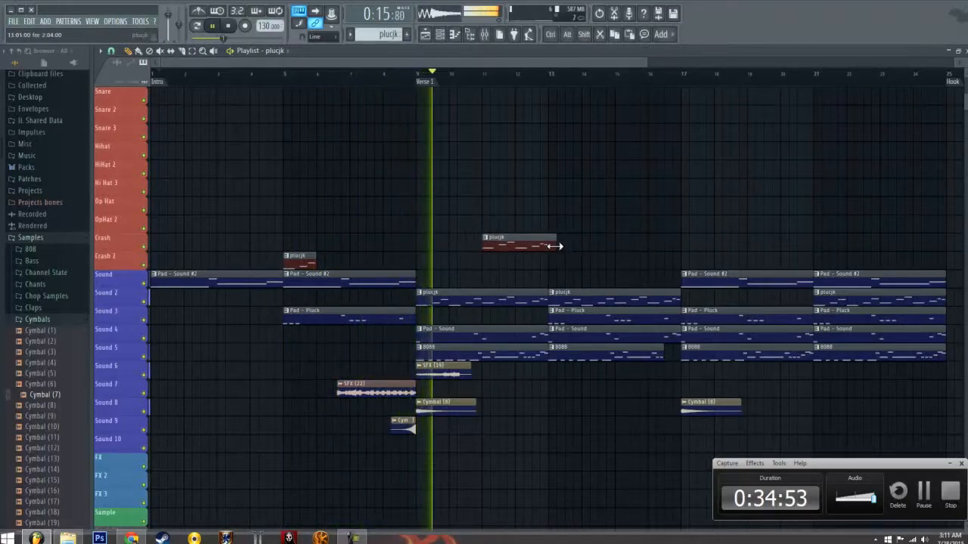
{"action": "left_click_drag", "start_coordinate": [556, 244], "coordinate": [370, 310]}
{"action": "left_click_drag", "start_coordinate": [300, 265], "coordinate": [300, 309]}
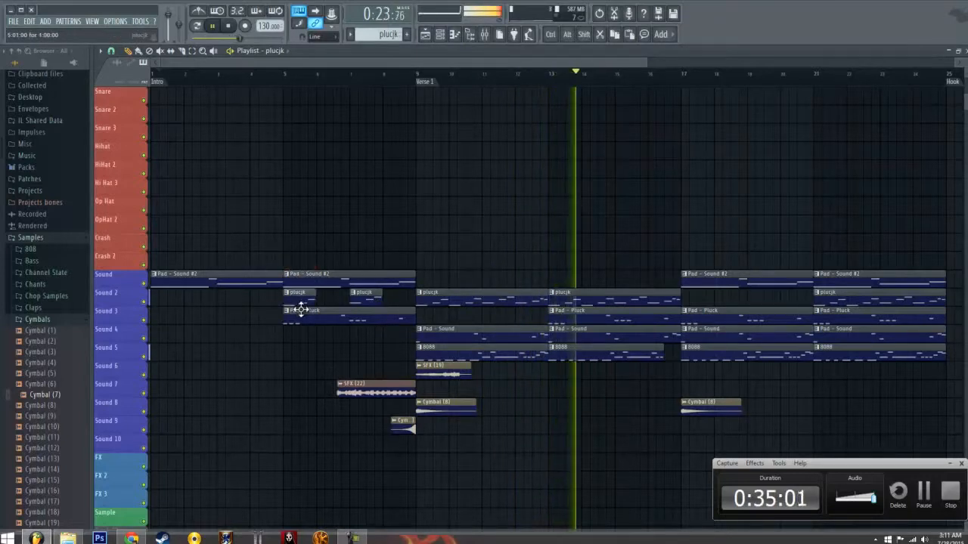
{"action": "left_click", "coordinate": [277, 77]}
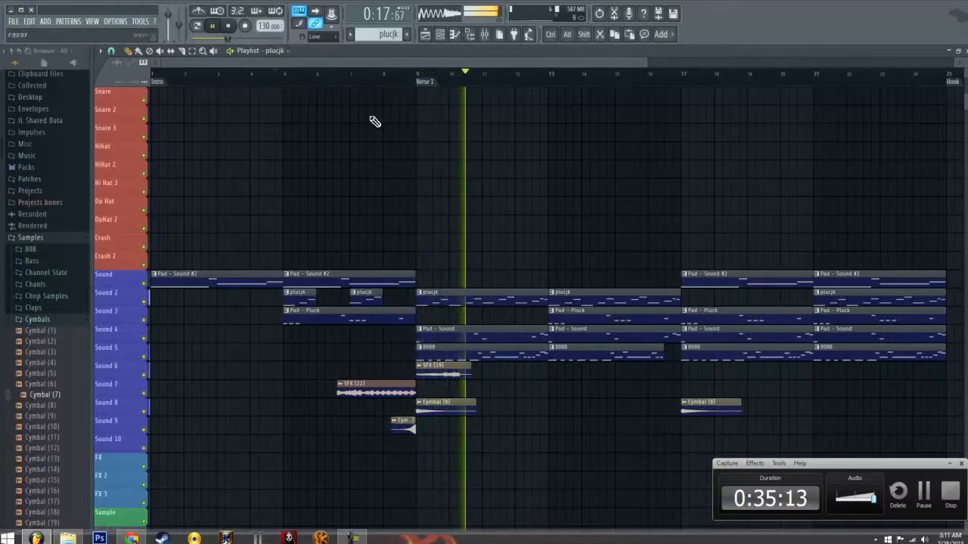
In the 8088 pattern's 3x Osc piano roll, delete the second-to-last D4 note and lengthen the D4 before it to fill the gap
{"action": "left_click", "coordinate": [450, 347]}
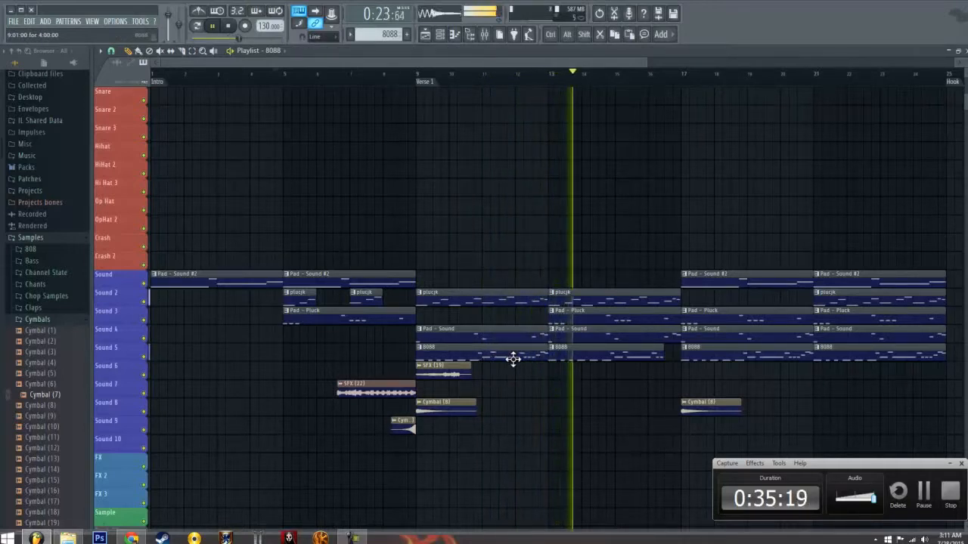
{"action": "double_click", "coordinate": [598, 355]}
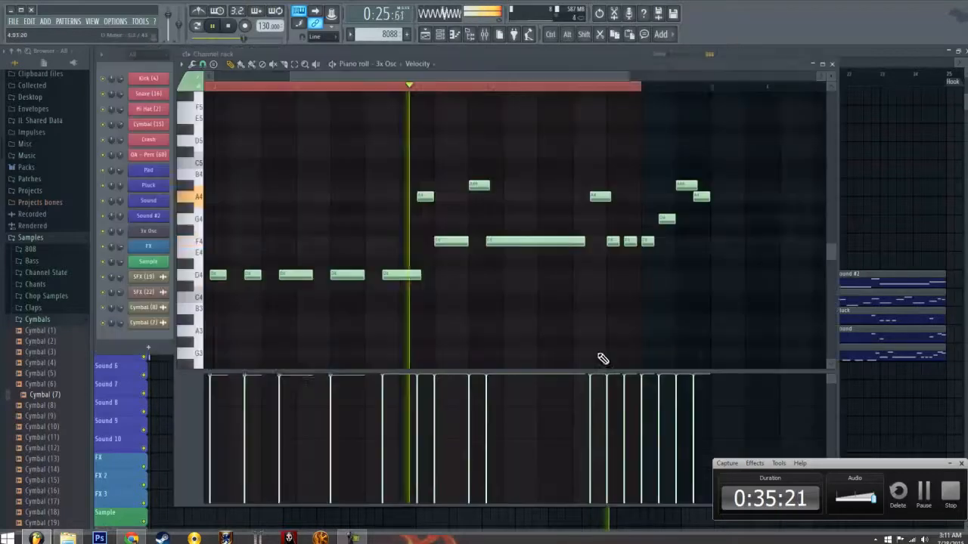
{"action": "left_click_drag", "start_coordinate": [341, 75], "coordinate": [126, 76]}
{"action": "right_click", "coordinate": [399, 276]}
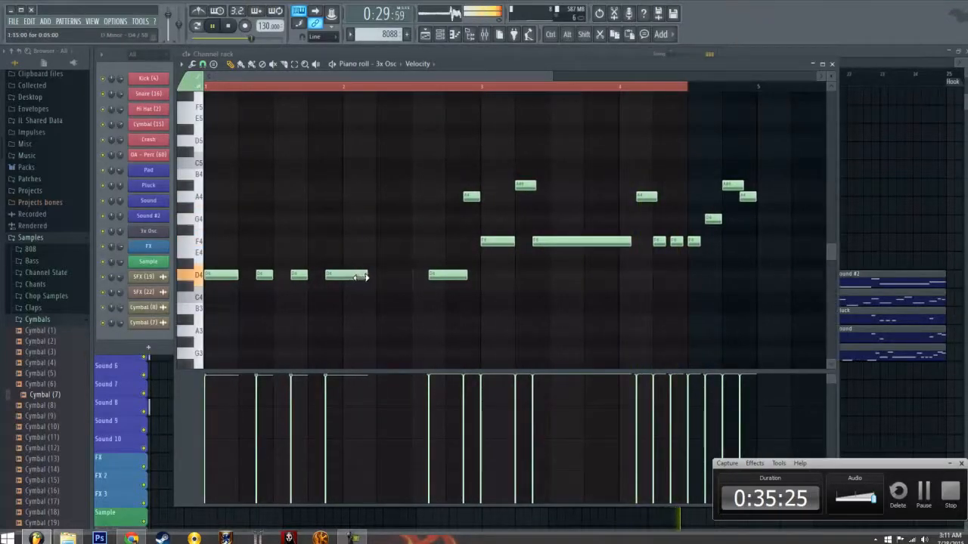
{"action": "left_click_drag", "start_coordinate": [360, 277], "coordinate": [419, 278]}
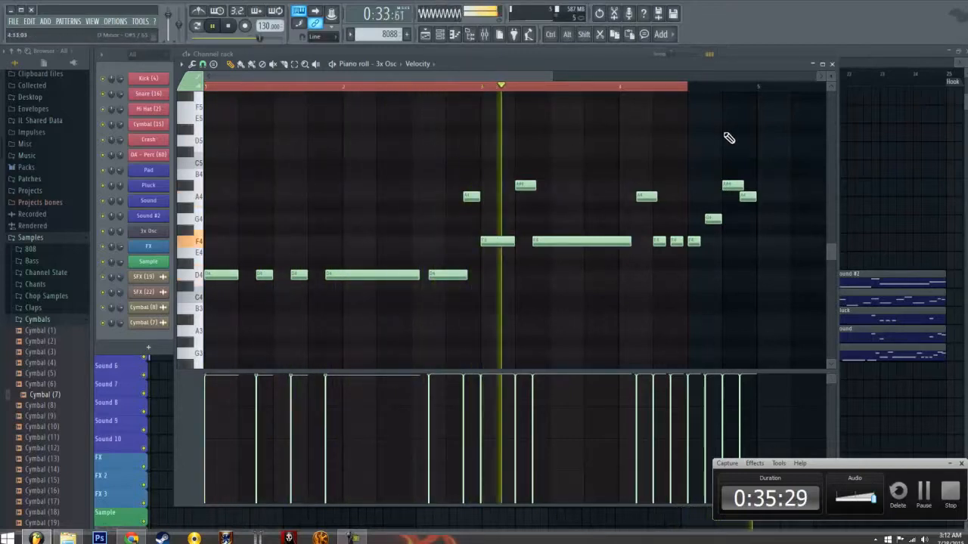
{"action": "left_click", "coordinate": [833, 65]}
Clone the Sound #2 channel in the channel rack
{"action": "left_click", "coordinate": [759, 68]}
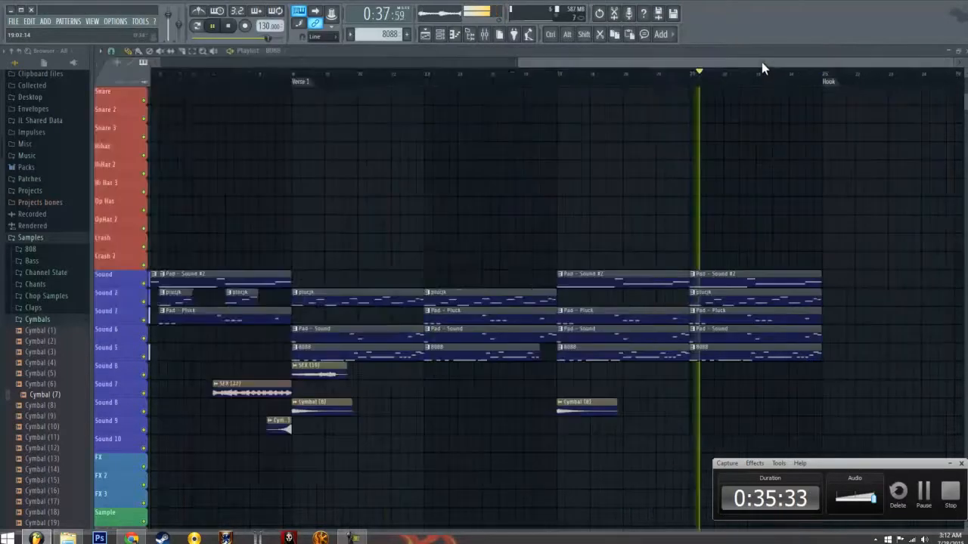
{"action": "left_click_drag", "start_coordinate": [761, 64], "coordinate": [194, 69]}
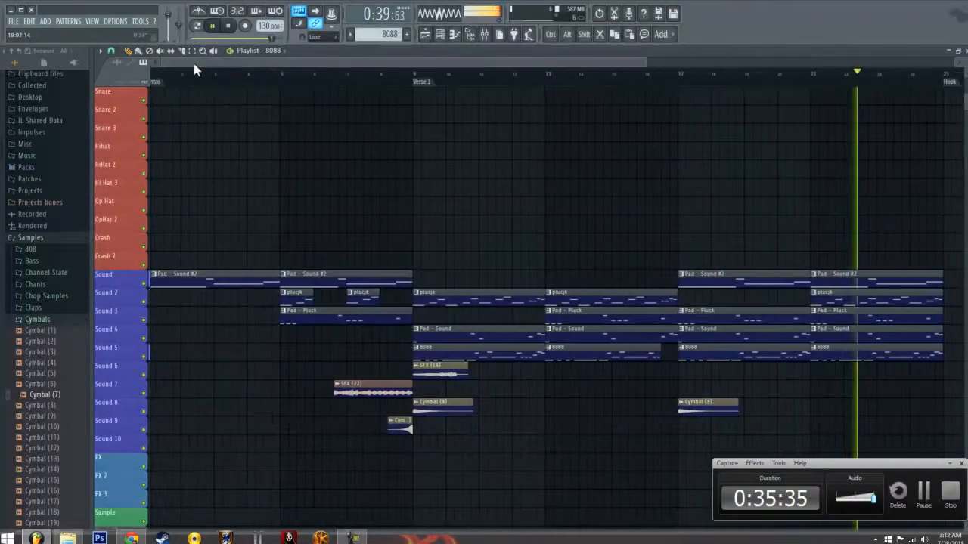
{"action": "left_click_drag", "start_coordinate": [547, 65], "coordinate": [635, 68]}
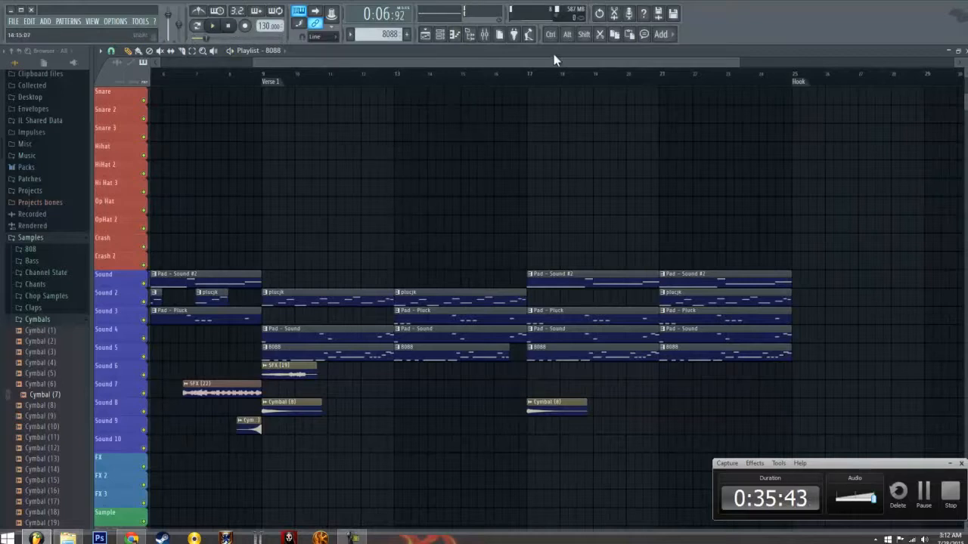
{"action": "left_click", "coordinate": [439, 35]}
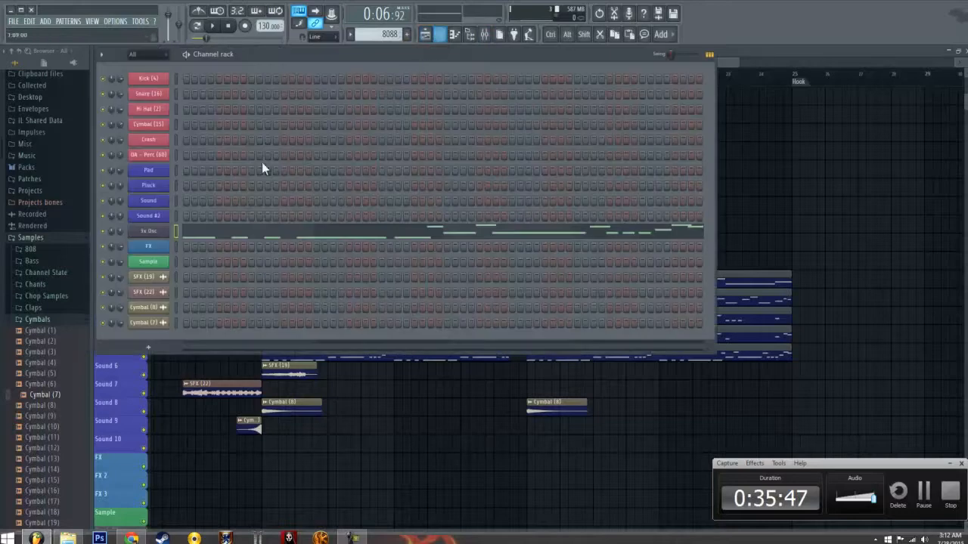
{"action": "right_click", "coordinate": [157, 219]}
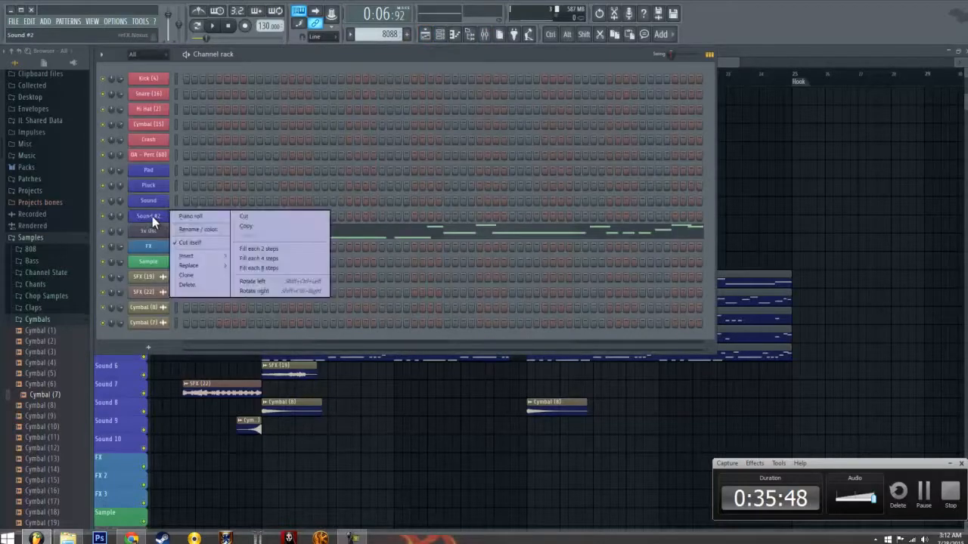
{"action": "left_click", "coordinate": [193, 276]}
Audition Single Layer Leads presets for the Sound #3 Nexus, load LD Attack Lead 3, and close the plugin
{"action": "left_click", "coordinate": [371, 287]}
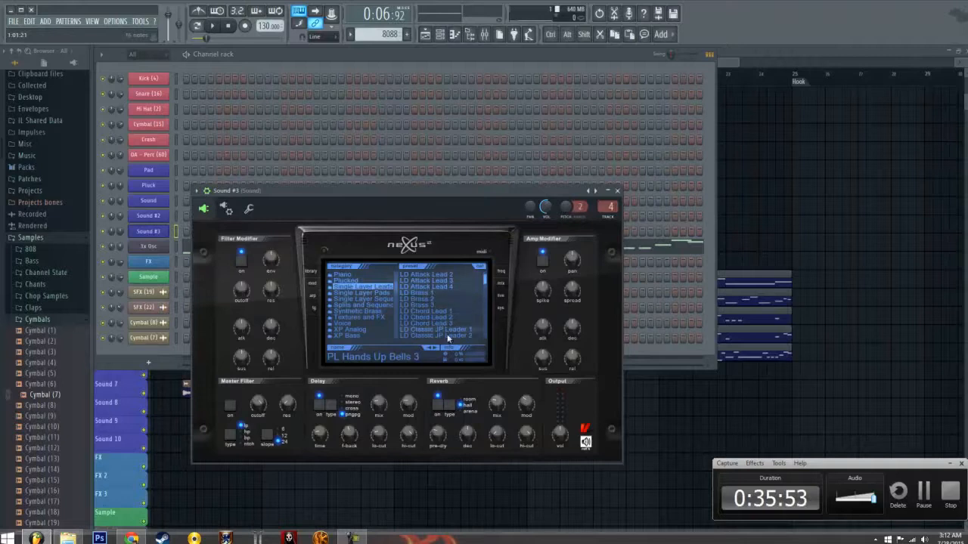
{"action": "left_click", "coordinate": [448, 337]}
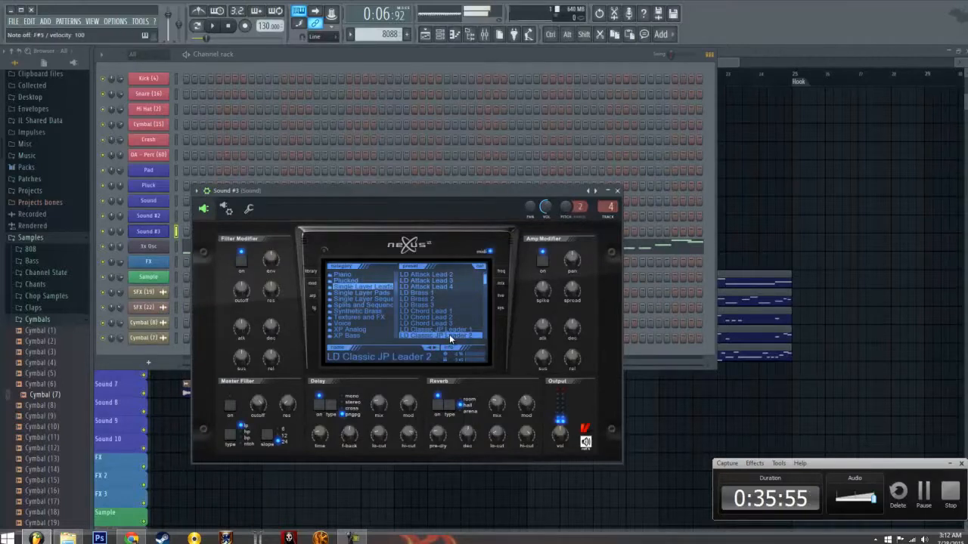
{"action": "left_click", "coordinate": [421, 280]}
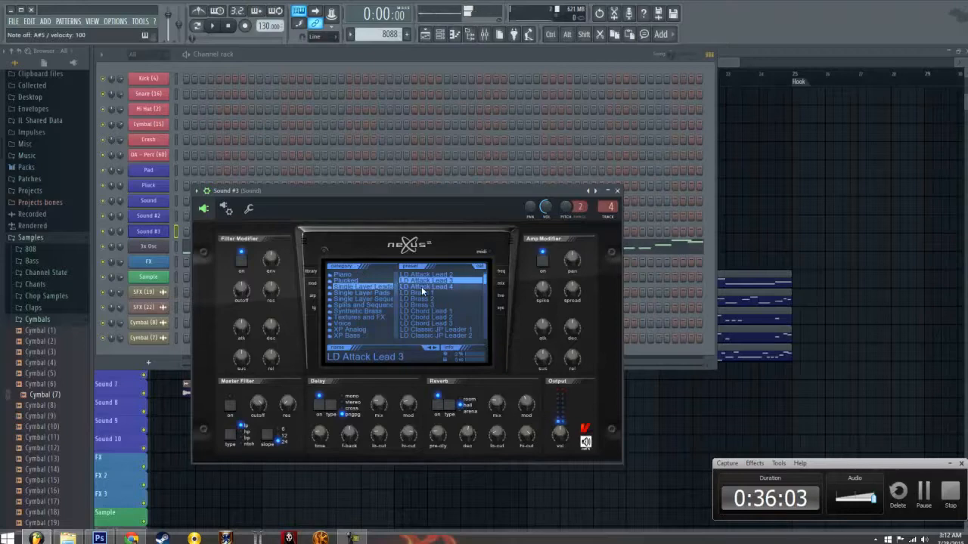
{"action": "left_click", "coordinate": [617, 192]}
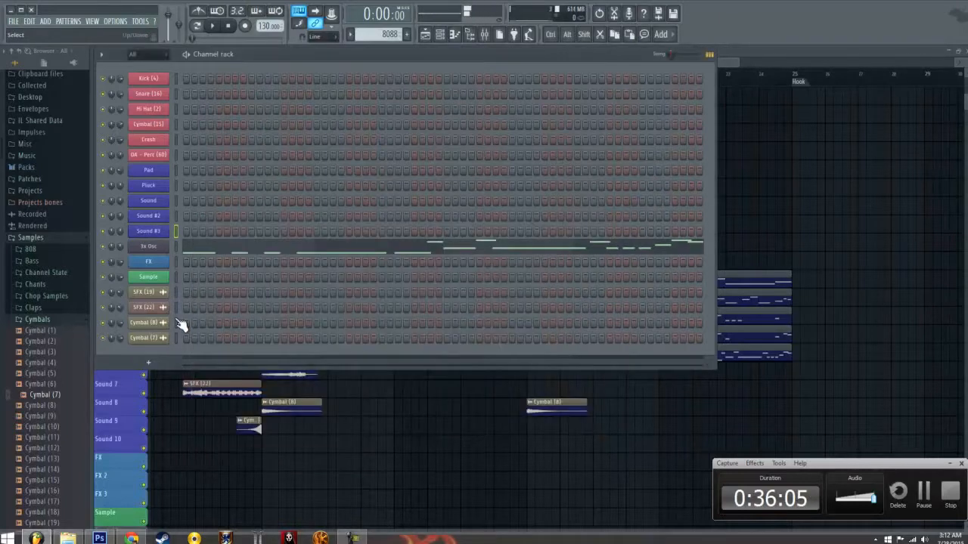
{"action": "left_click", "coordinate": [212, 252]}
{"action": "key", "text": "ctrl+a"}
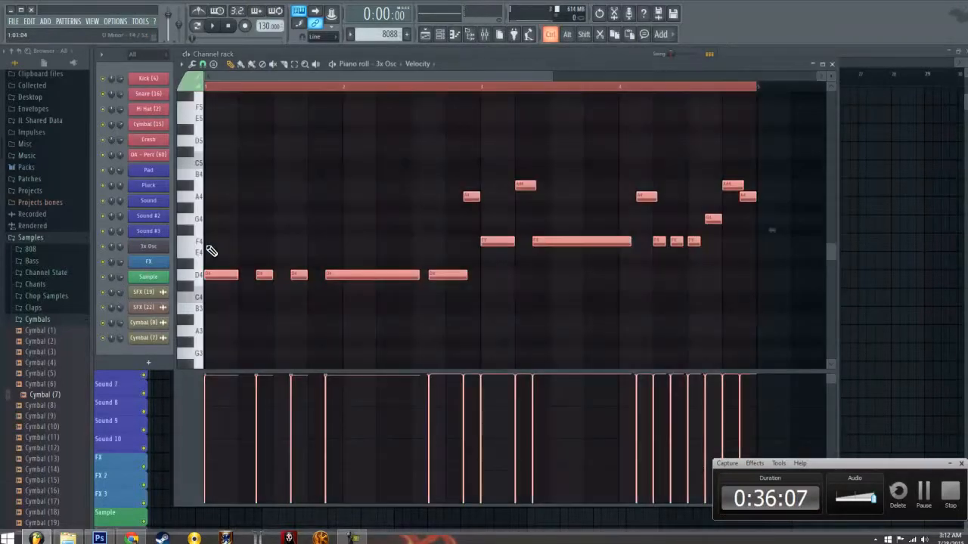
{"action": "left_click", "coordinate": [833, 65]}
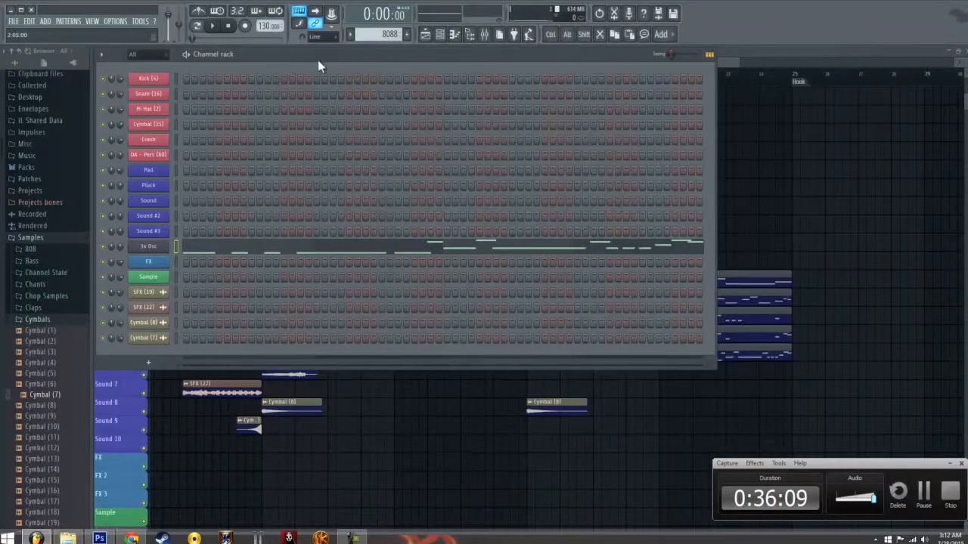
Switch to the plucjk pattern, select all notes of Sound #2, and bring up the Sound #3 plugin
{"action": "scroll", "coordinate": [376, 38], "scroll_direction": "up", "scroll_amount": 1}
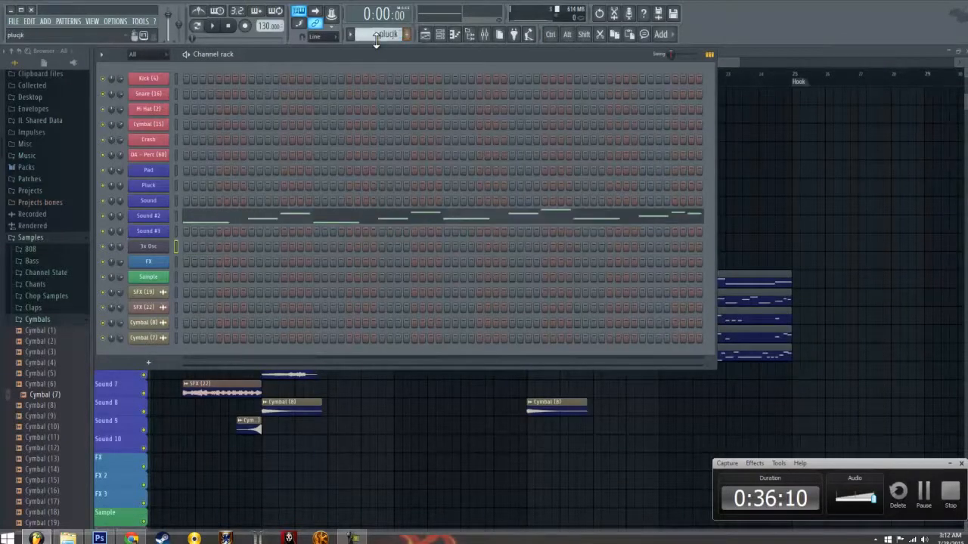
{"action": "left_click", "coordinate": [308, 218]}
{"action": "key", "text": "ctrl+a"}
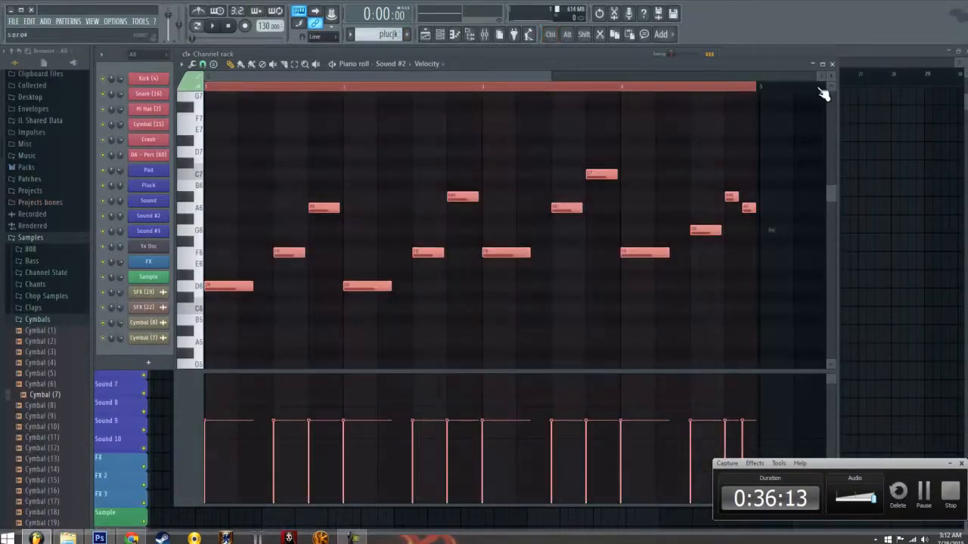
{"action": "left_click", "coordinate": [833, 65]}
{"action": "left_click", "coordinate": [146, 228]}
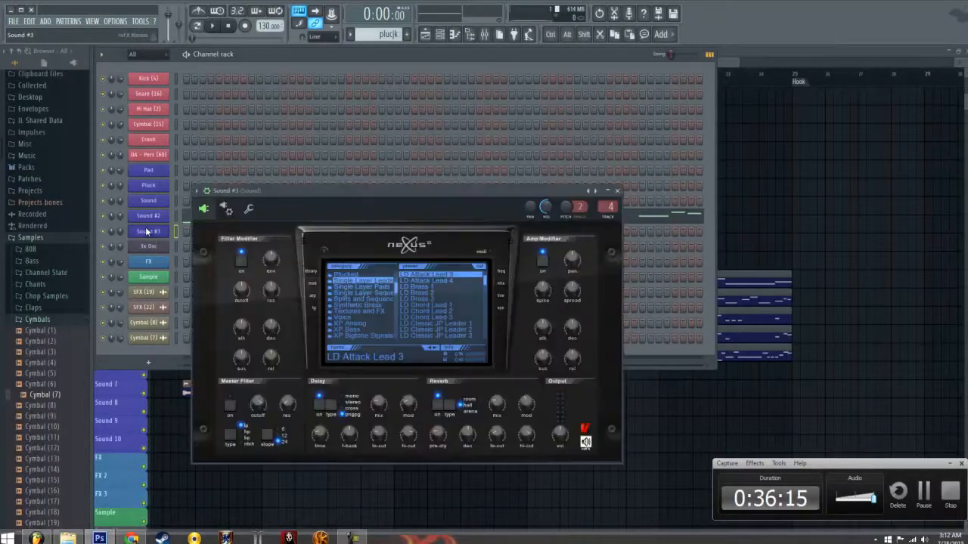
{"action": "key", "text": "alt+Tab"}
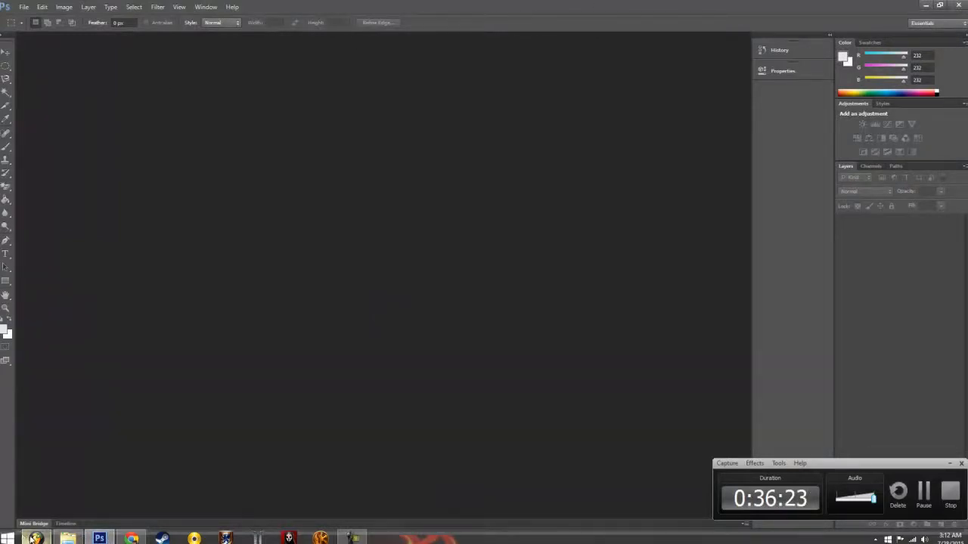
{"action": "mouse_move", "coordinate": [34, 539]}
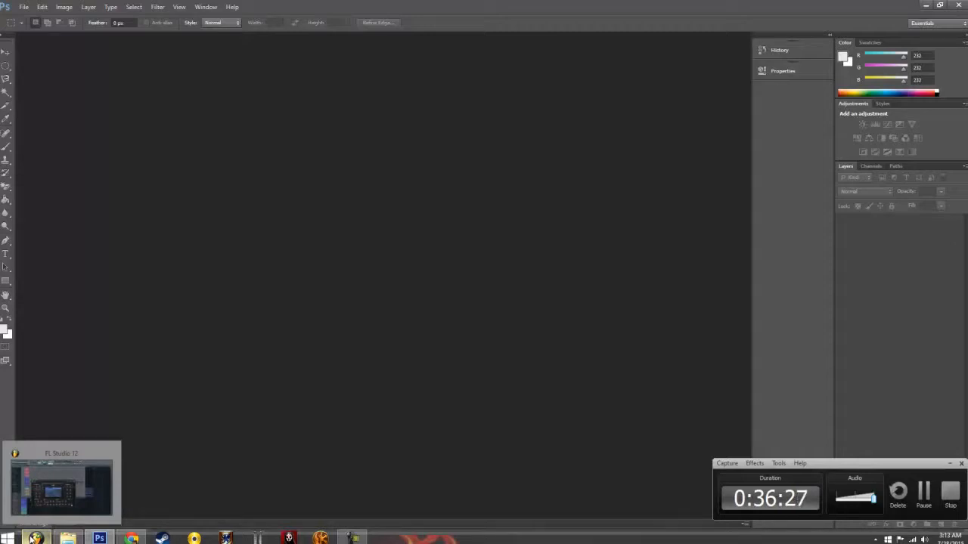
{"action": "left_click", "coordinate": [36, 538]}
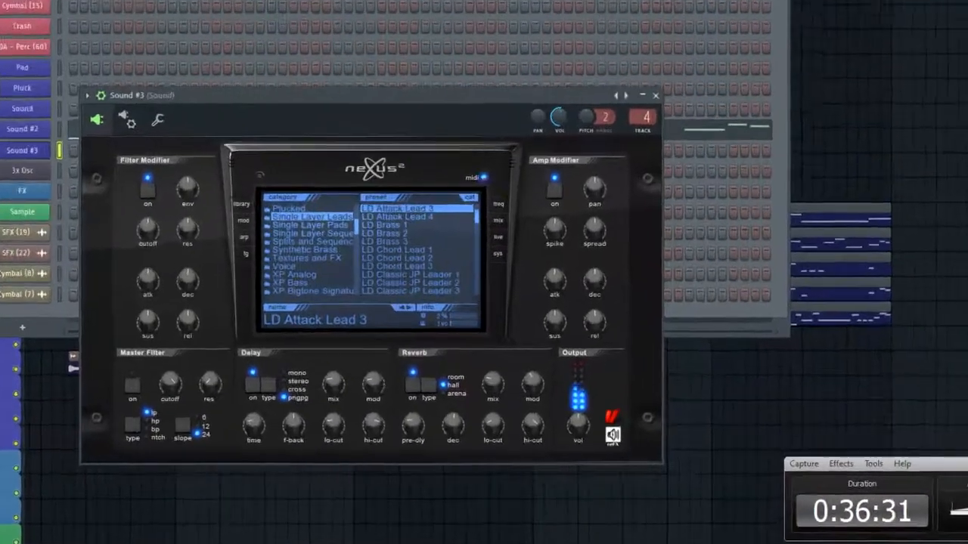
Open Sound #3's piano roll and draw D6, F6, A6, D6, F6 and A#6 over the ghost notes of the first two bars
{"action": "right_click", "coordinate": [22, 150]}
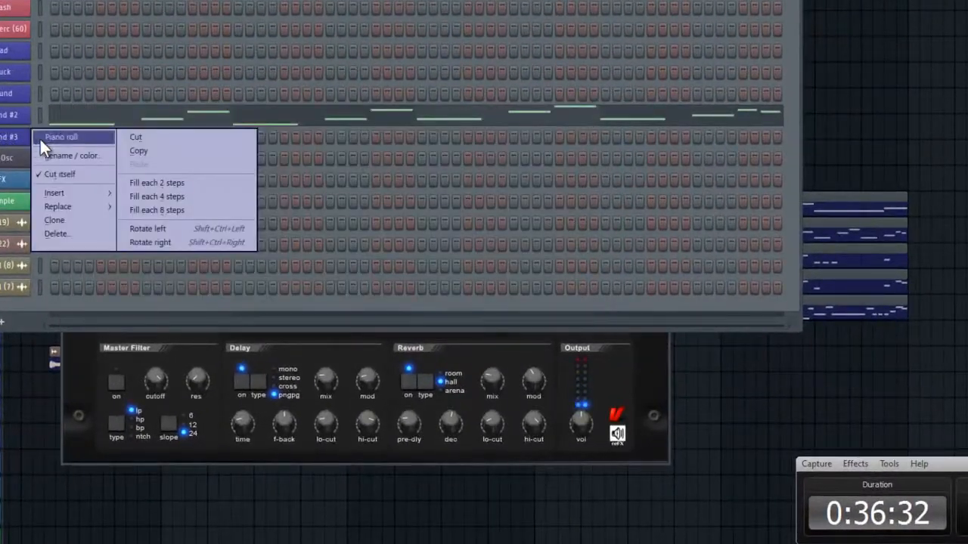
{"action": "left_click", "coordinate": [43, 139]}
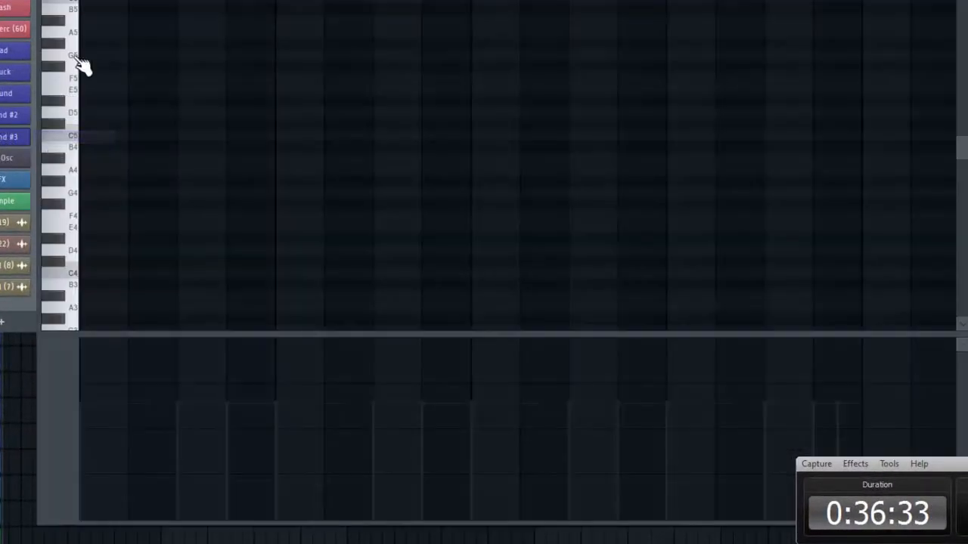
{"action": "scroll", "coordinate": [143, 129], "scroll_direction": "up", "scroll_amount": 5}
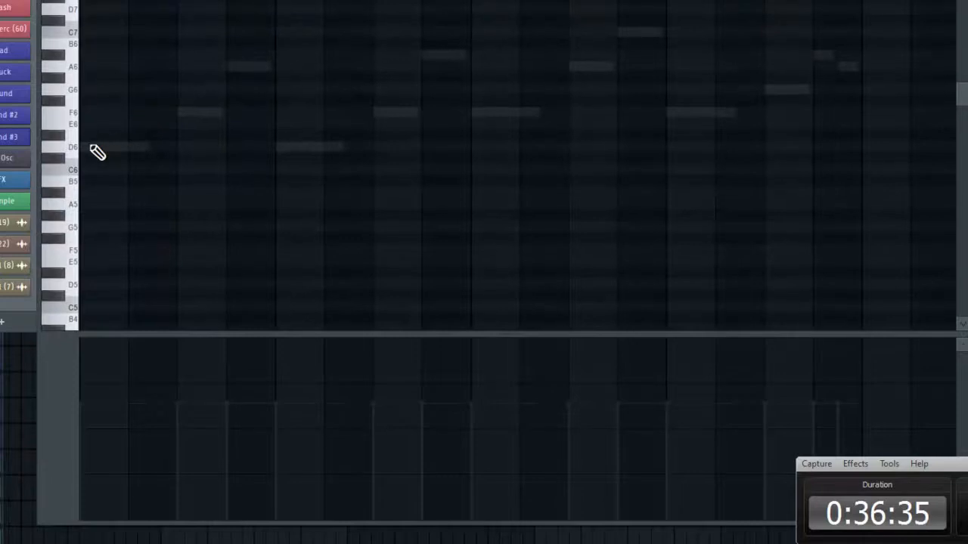
{"action": "left_click", "coordinate": [83, 146]}
{"action": "left_click", "coordinate": [180, 111]}
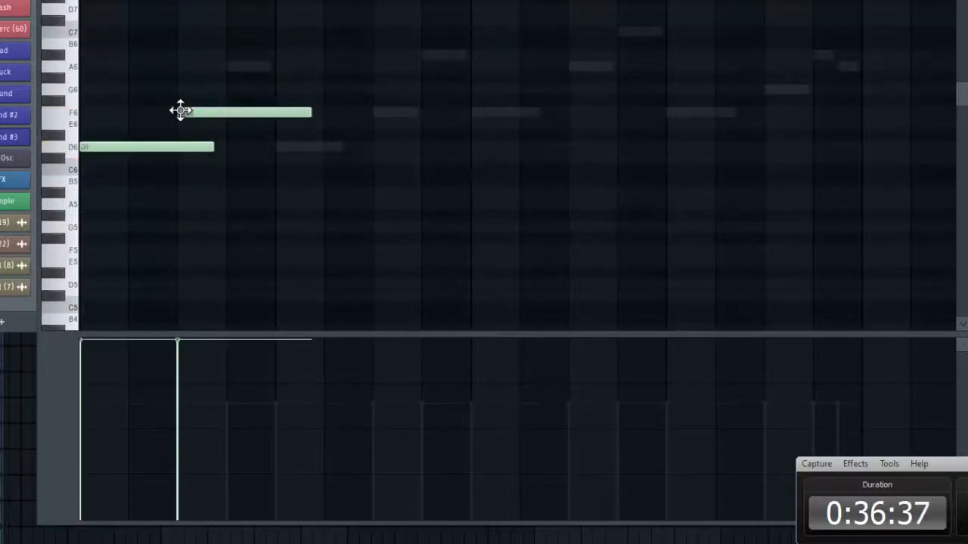
{"action": "left_click", "coordinate": [228, 67]}
{"action": "left_click", "coordinate": [276, 146]}
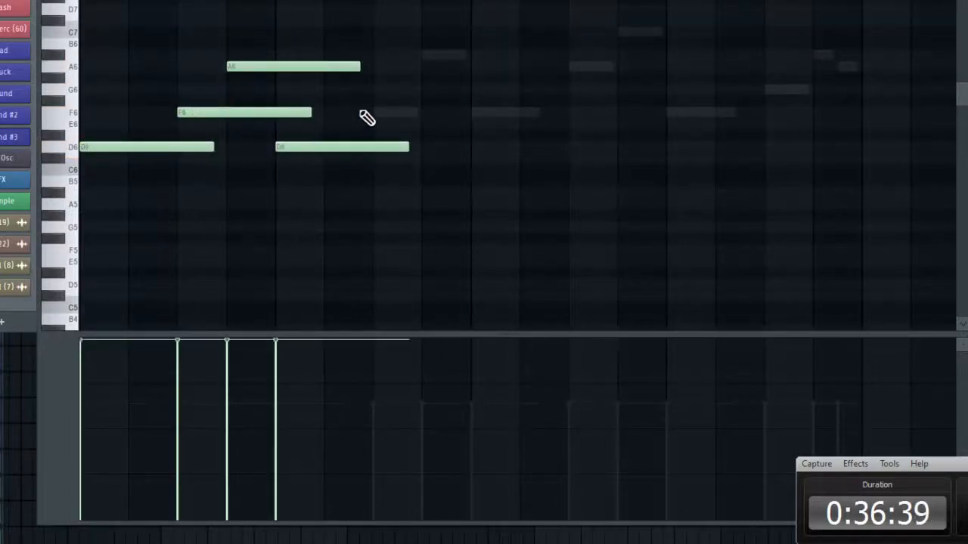
{"action": "left_click", "coordinate": [375, 101]}
{"action": "left_click_drag", "start_coordinate": [410, 118], "coordinate": [410, 115]}
{"action": "left_click", "coordinate": [422, 53]}
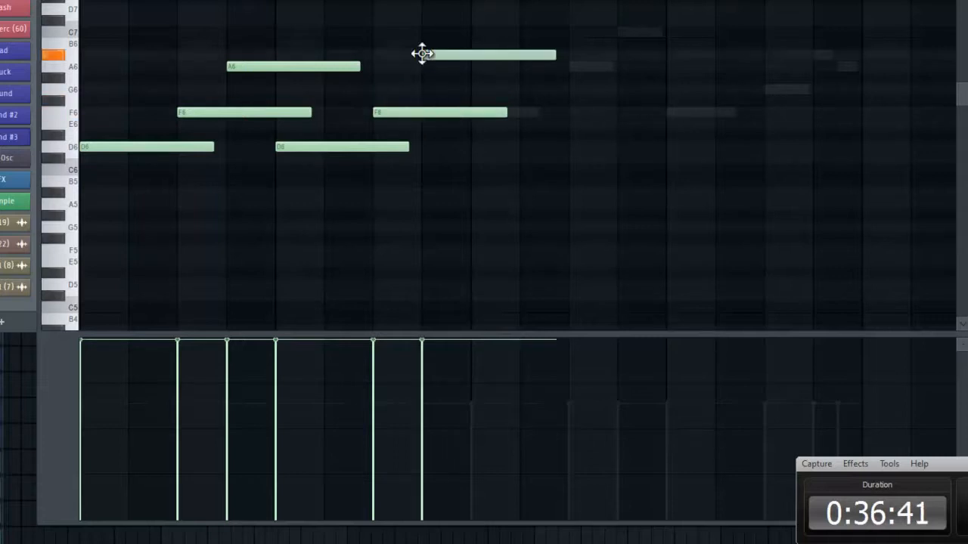
Continue the Sound #3 melody through bars 3 and 4 with the notes F6, A6, C7, F6, G6, A#6 and A6
{"action": "left_click", "coordinate": [502, 114]}
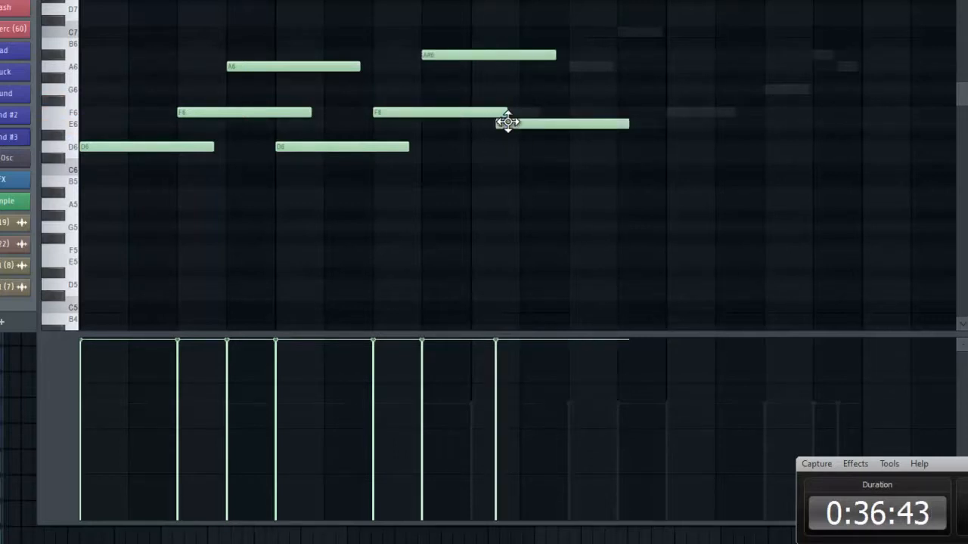
{"action": "left_click", "coordinate": [569, 67]}
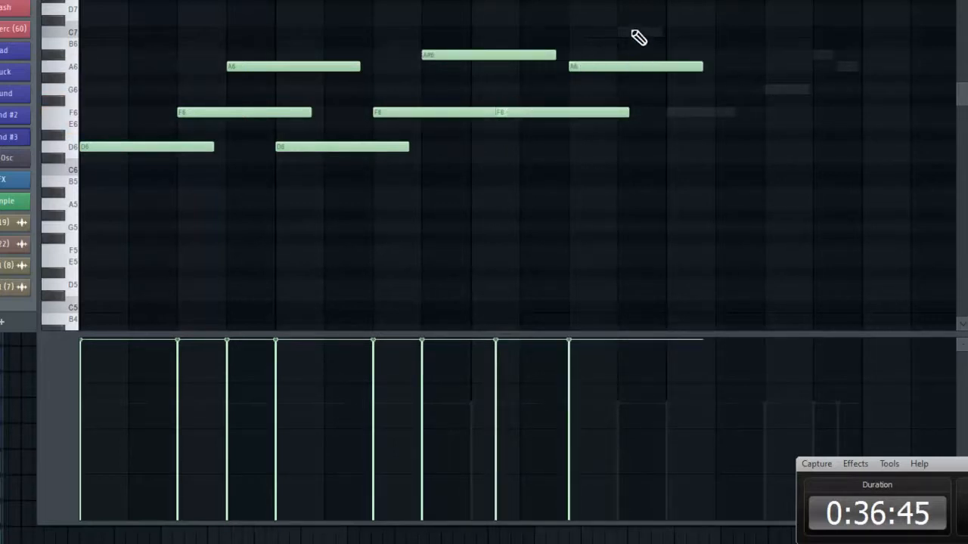
{"action": "left_click", "coordinate": [625, 33]}
{"action": "left_click", "coordinate": [666, 112]}
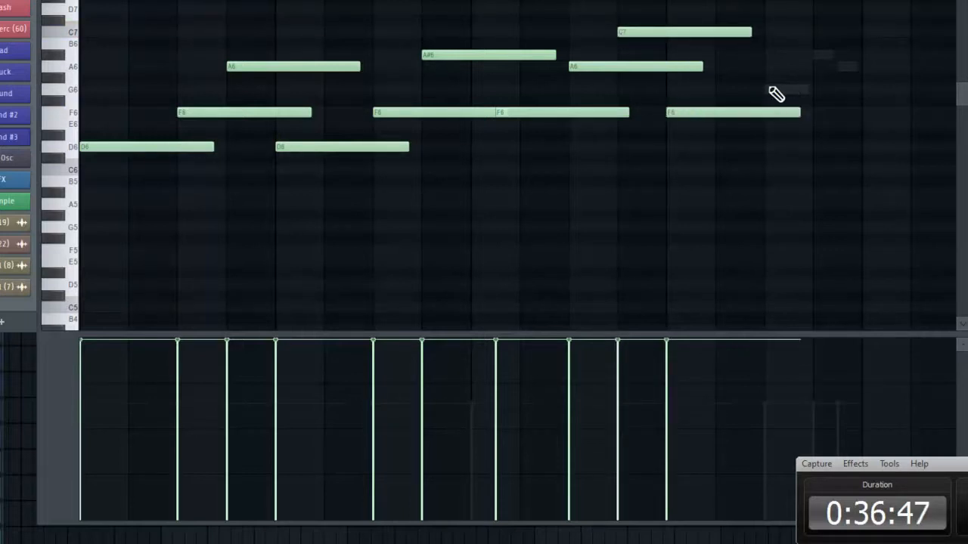
{"action": "left_click", "coordinate": [771, 89]}
{"action": "left_click", "coordinate": [823, 55]}
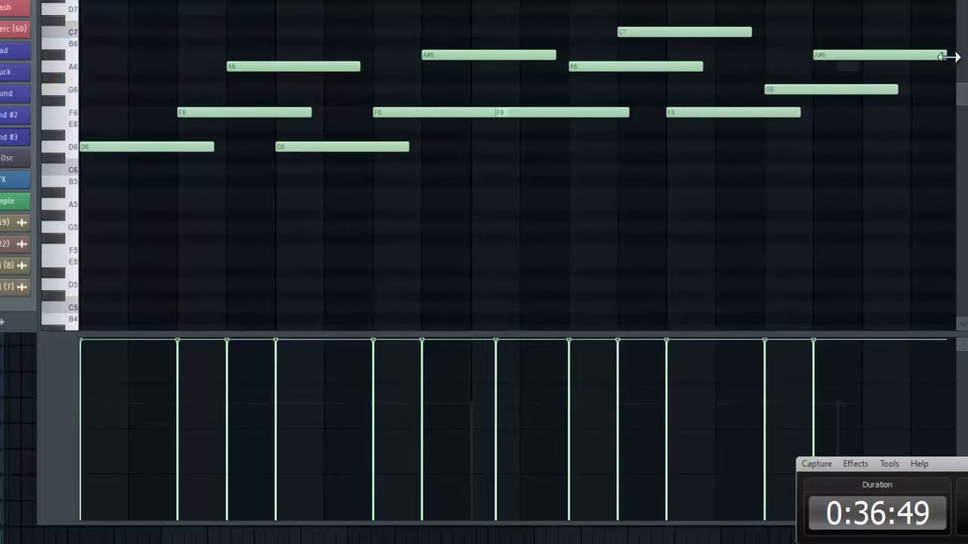
{"action": "left_click", "coordinate": [839, 67]}
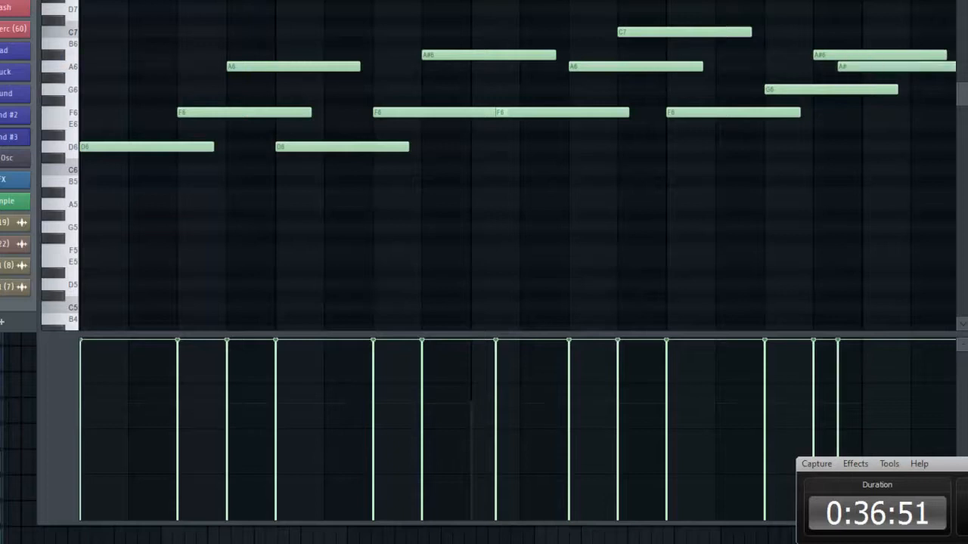
Shorten all the Sound #3 notes together, then trim the final A#6 and A6 further so the melody ends with bar 4
{"action": "key", "text": "ctrl+a"}
{"action": "left_click_drag", "start_coordinate": [905, 94], "coordinate": [827, 102]}
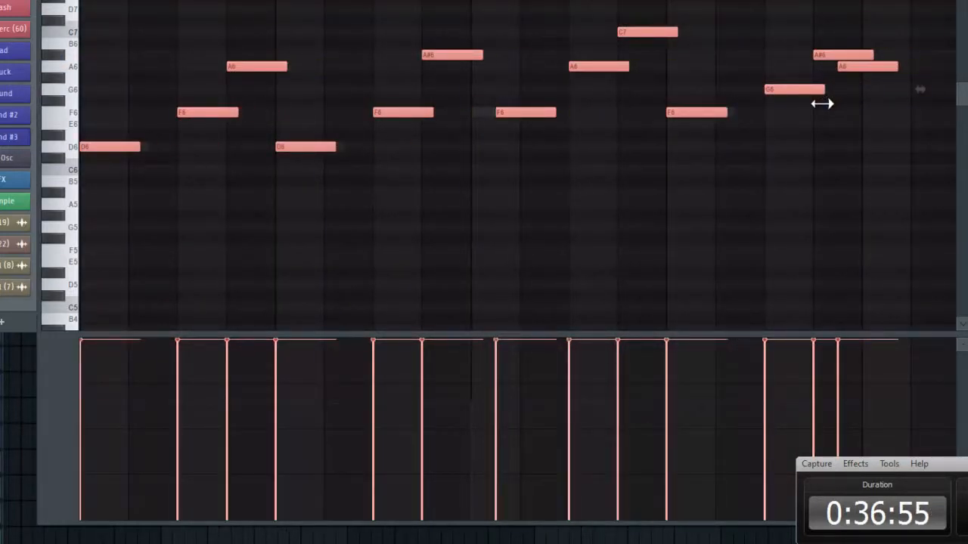
{"action": "key", "text": "ctrl+d"}
{"action": "left_click_drag", "start_coordinate": [873, 58], "coordinate": [826, 69]}
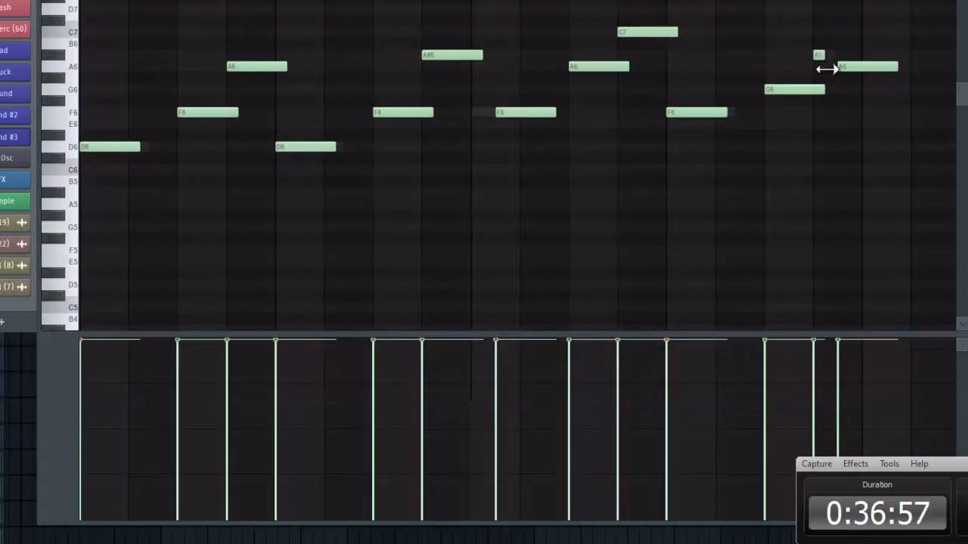
{"action": "left_click_drag", "start_coordinate": [900, 67], "coordinate": [862, 84]}
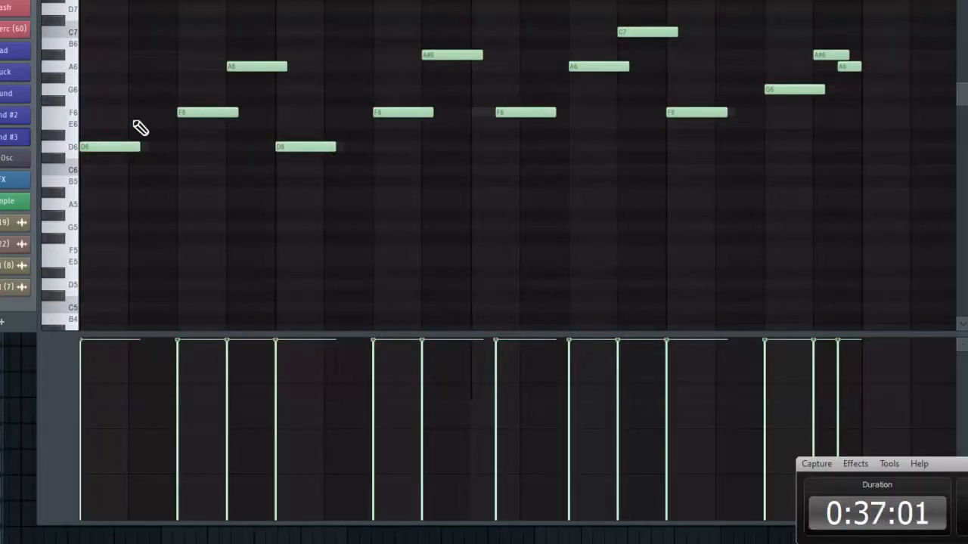
Lengthen the first F6 note of bar 3 and both D6 notes in the Sound #3 melody, and leave the piano roll
{"action": "left_click_drag", "start_coordinate": [127, 143], "coordinate": [412, 221]}
{"action": "left_click_drag", "start_coordinate": [514, 95], "coordinate": [539, 143]}
{"action": "left_click_drag", "start_coordinate": [561, 111], "coordinate": [579, 114]}
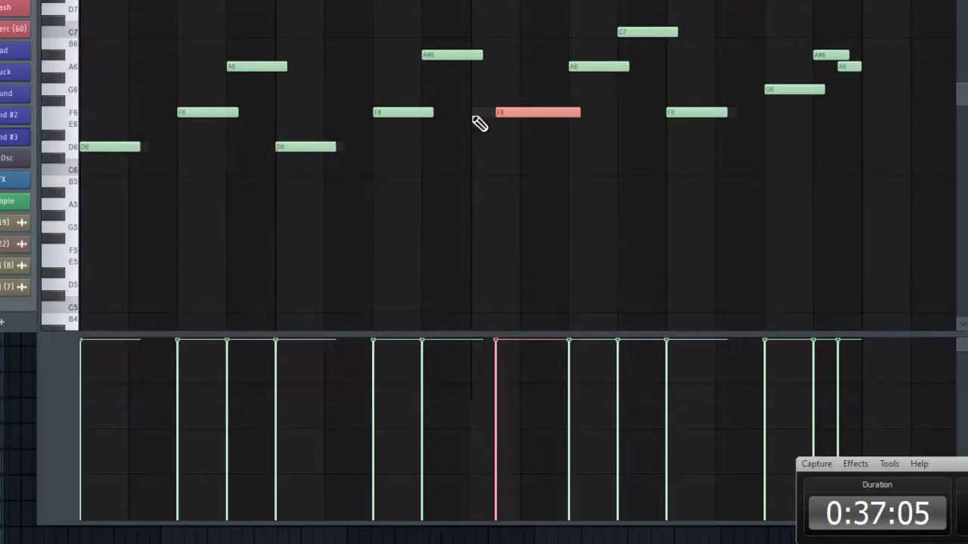
{"action": "left_click_drag", "start_coordinate": [395, 146], "coordinate": [277, 155]}
{"action": "mouse_move", "coordinate": [195, 153]}
{"action": "left_mouse_down"}
{"action": "mouse_move", "coordinate": [84, 162]}
{"action": "mouse_move", "coordinate": [98, 147]}
{"action": "mouse_move", "coordinate": [185, 150]}
{"action": "left_mouse_up"}
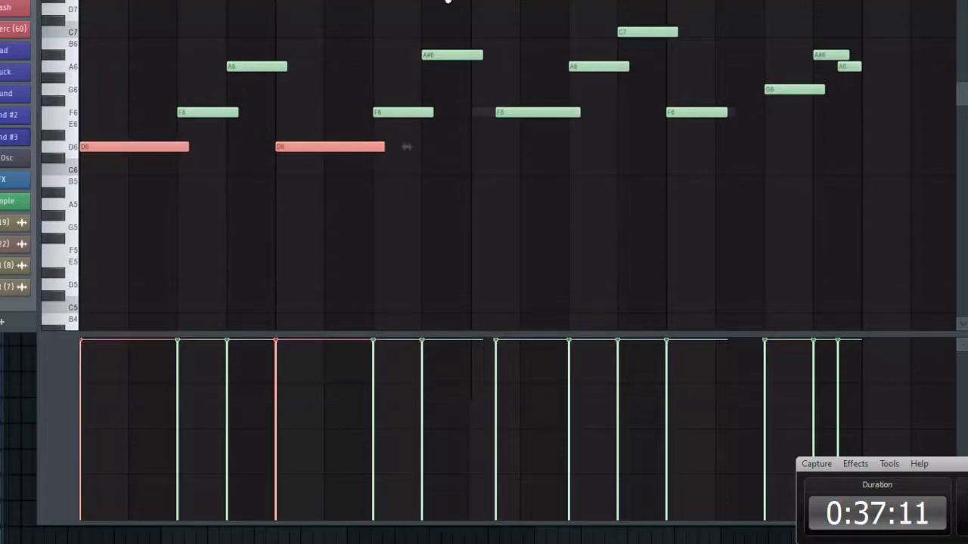
{"action": "key", "text": "Escape"}
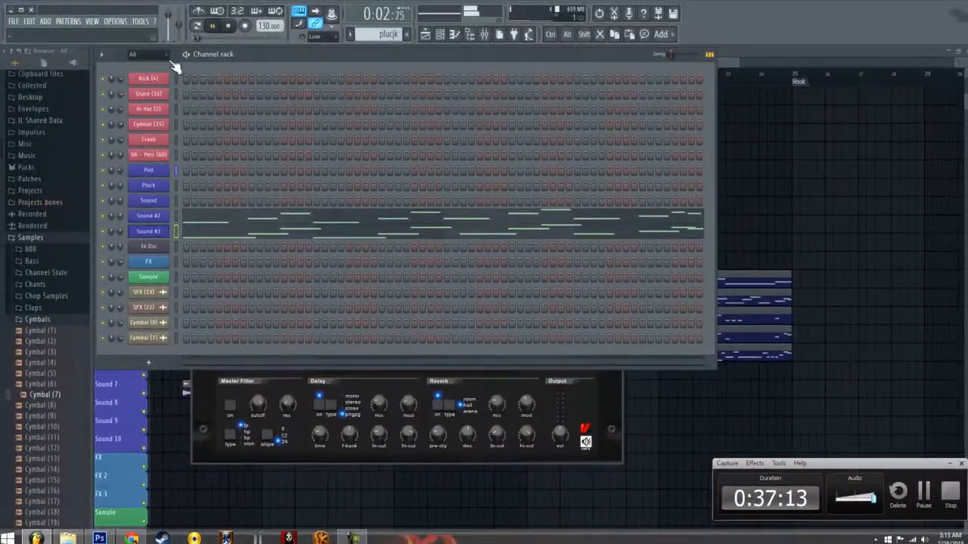
Play the plucjk pattern on its own, replace the Sound #3 channel's instrument with Sytrus, and stop playback
{"action": "left_click", "coordinate": [199, 29]}
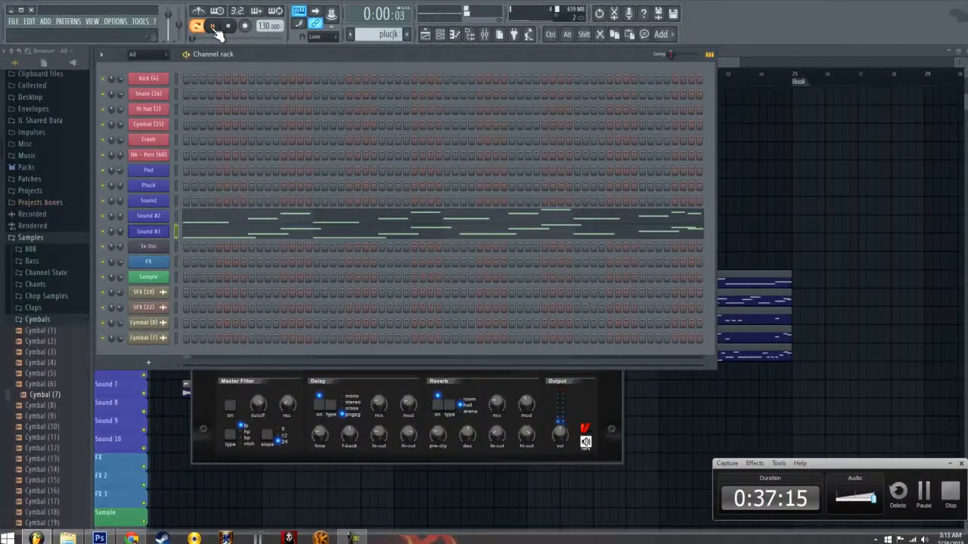
{"action": "left_click", "coordinate": [140, 232]}
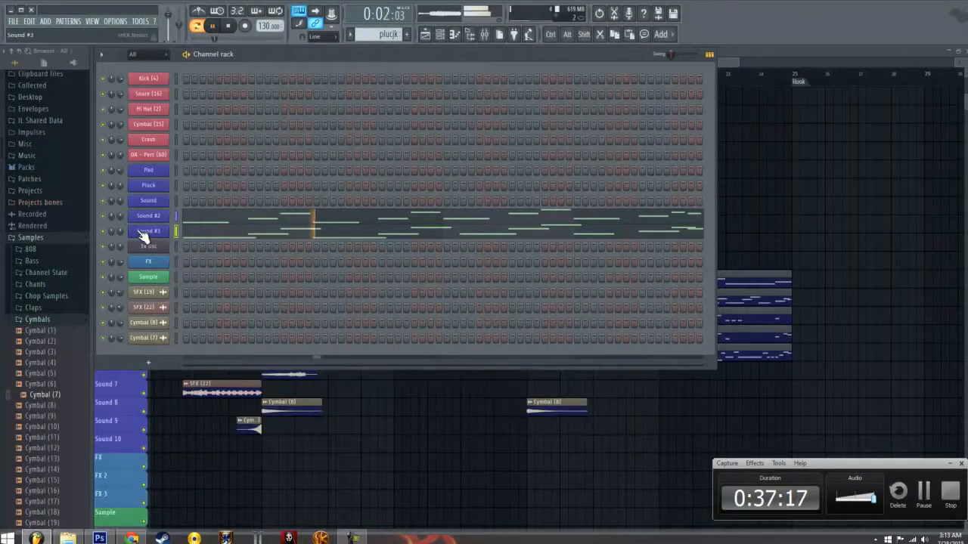
{"action": "right_click", "coordinate": [138, 231]}
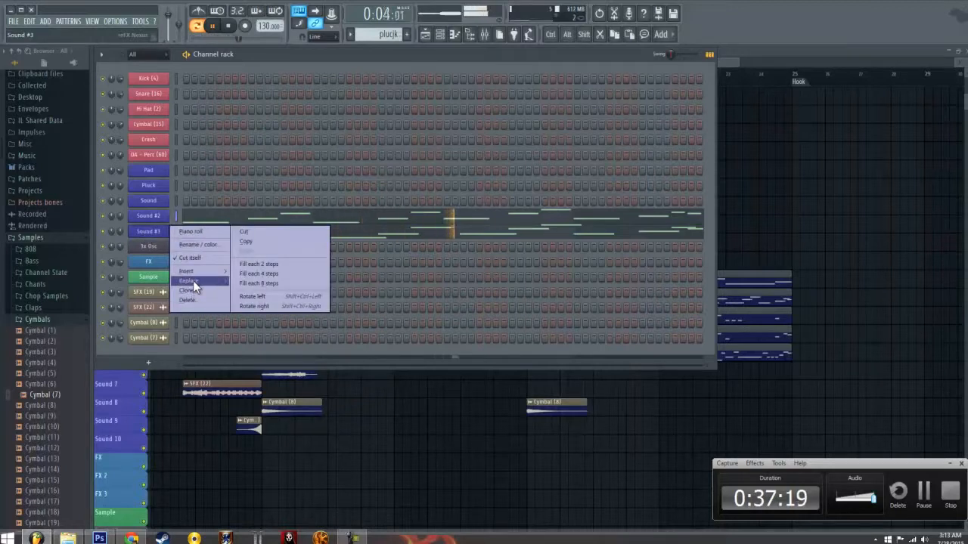
{"action": "mouse_move", "coordinate": [194, 281]}
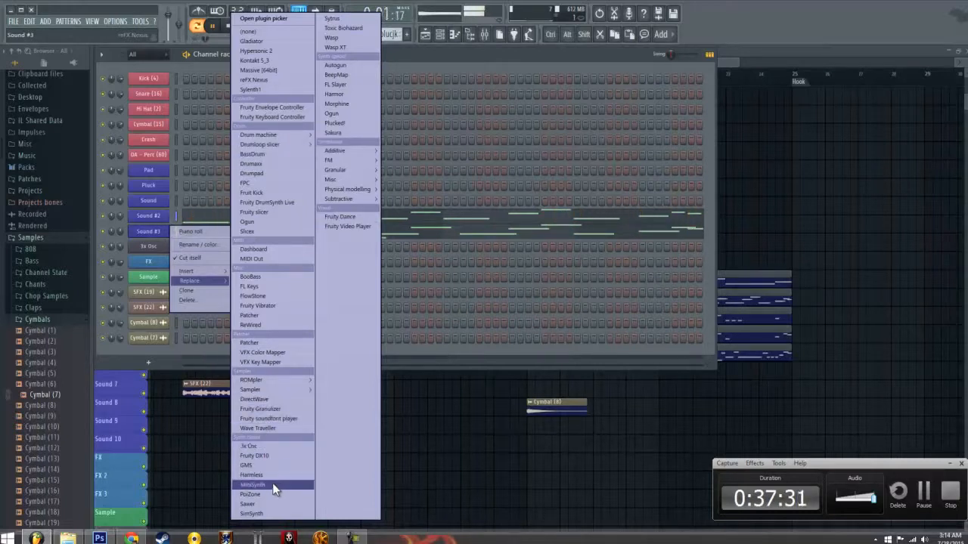
{"action": "left_click", "coordinate": [333, 19]}
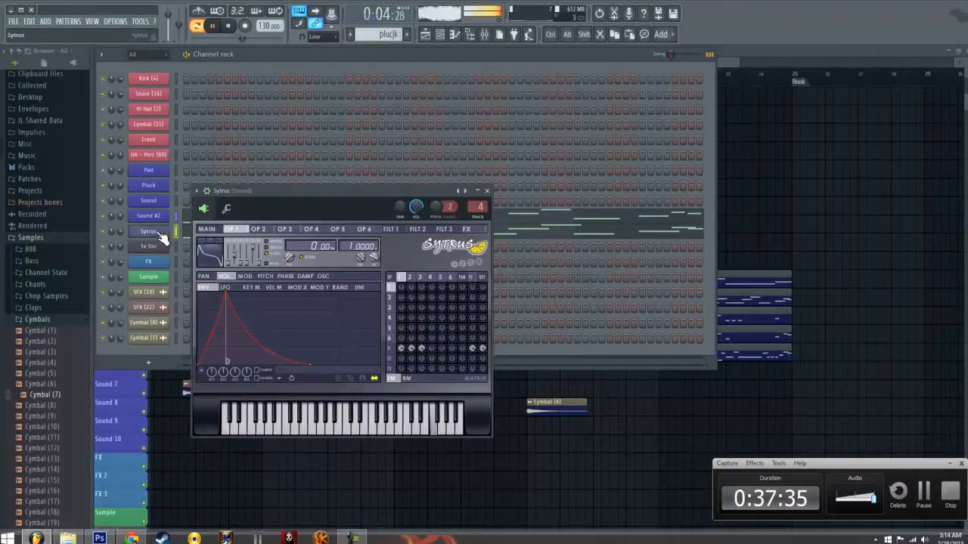
{"action": "left_click", "coordinate": [227, 26]}
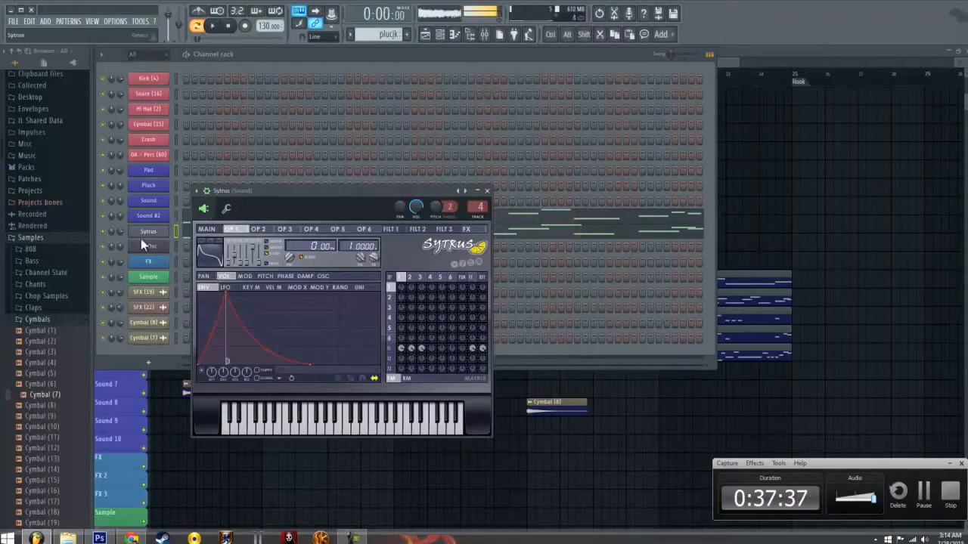
Enable portamento and monophonic mode in the Sytrus channel's settings and audition the pattern
{"action": "left_click", "coordinate": [122, 271]}
{"action": "left_click", "coordinate": [148, 232]}
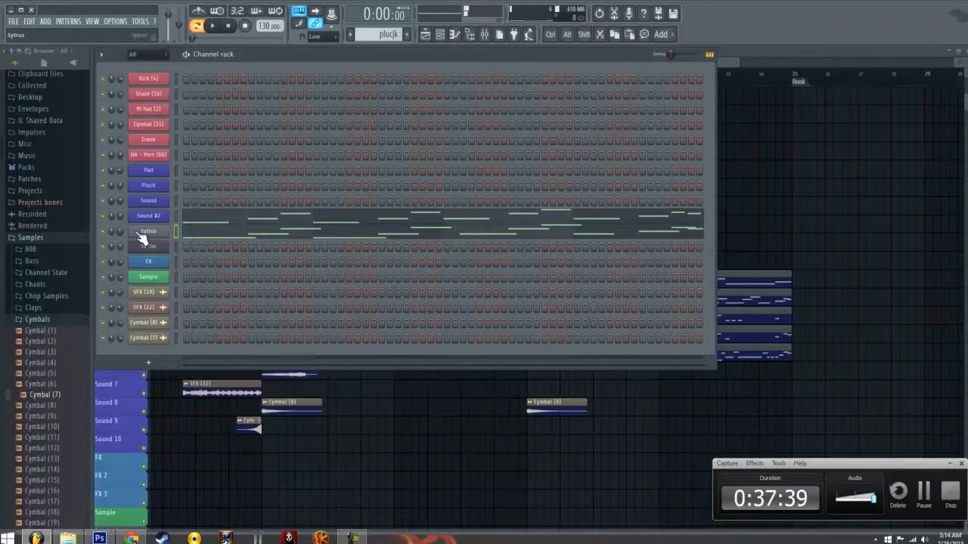
{"action": "left_click", "coordinate": [147, 234]}
{"action": "left_click", "coordinate": [227, 210]}
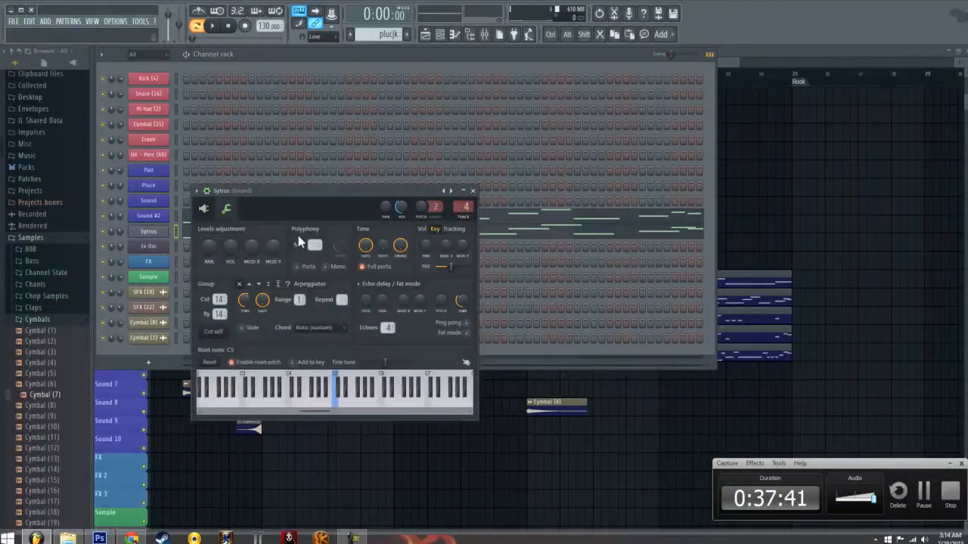
{"action": "left_click", "coordinate": [305, 267]}
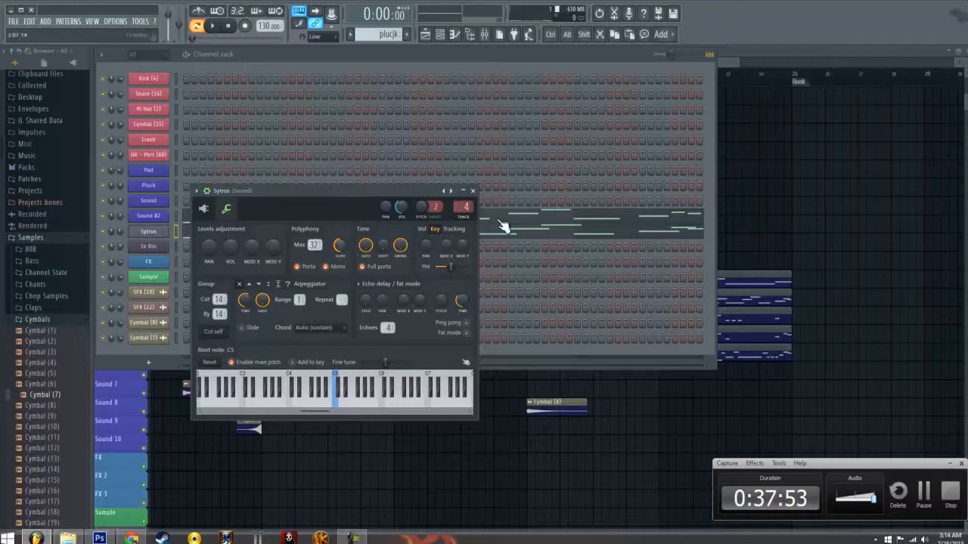
{"action": "left_click", "coordinate": [214, 27]}
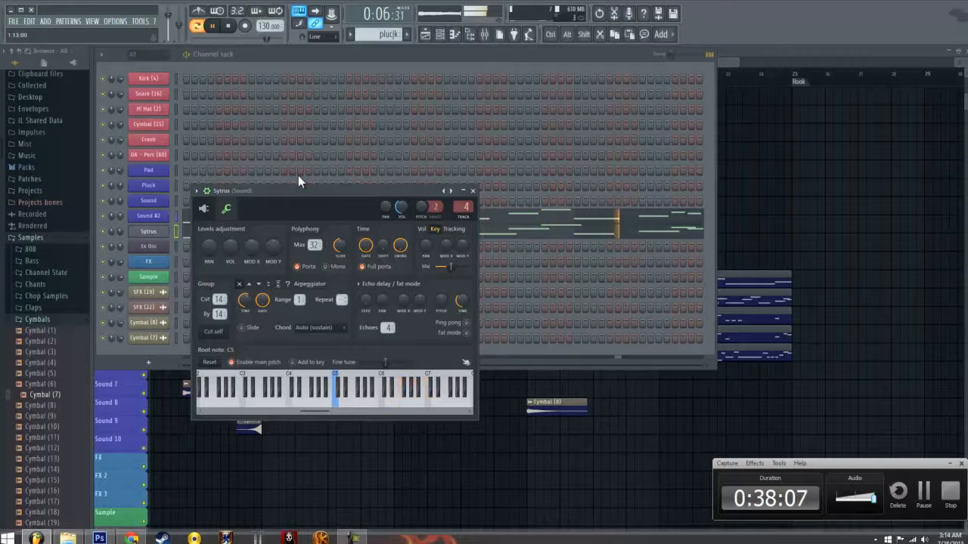
{"action": "left_click", "coordinate": [326, 266]}
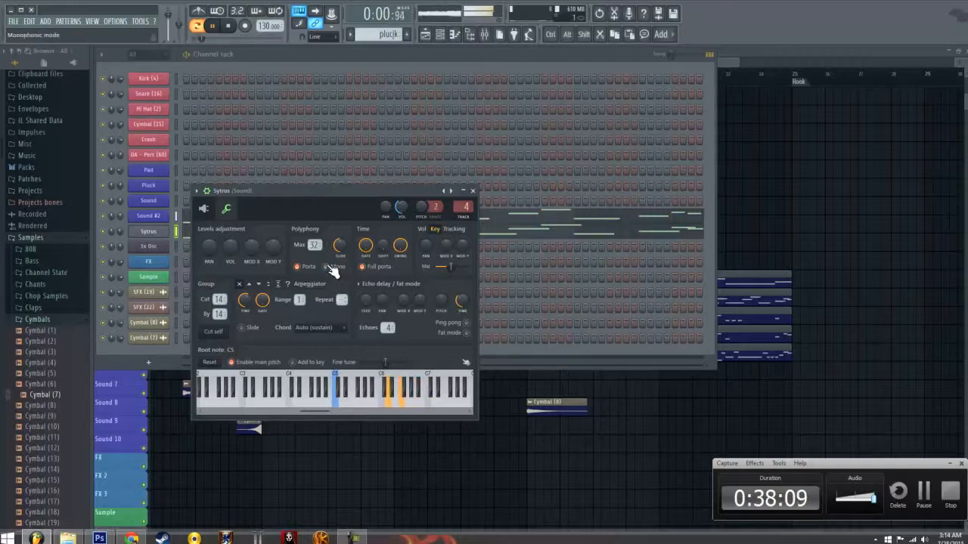
{"action": "left_click", "coordinate": [213, 26]}
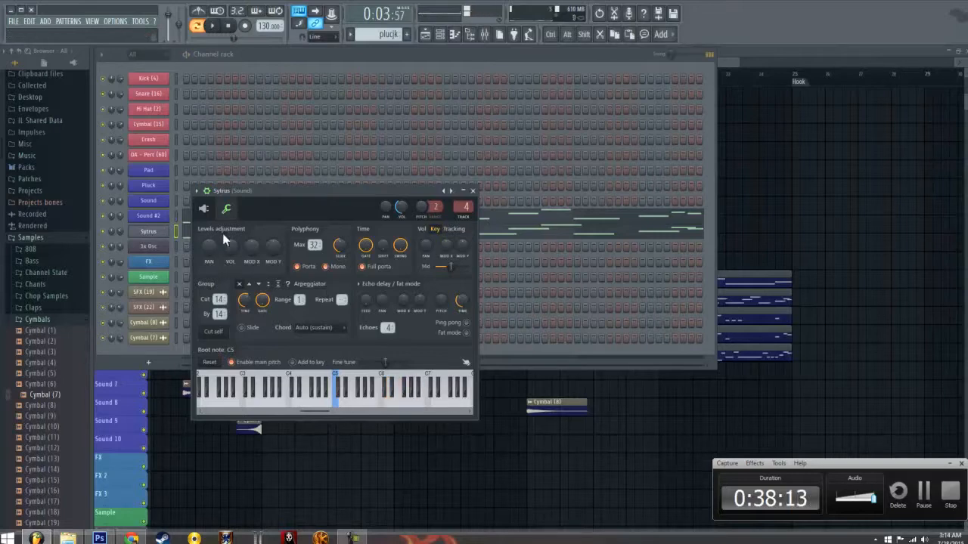
Load the Basic preset on the Sytrus channel
{"action": "left_click", "coordinate": [196, 191]}
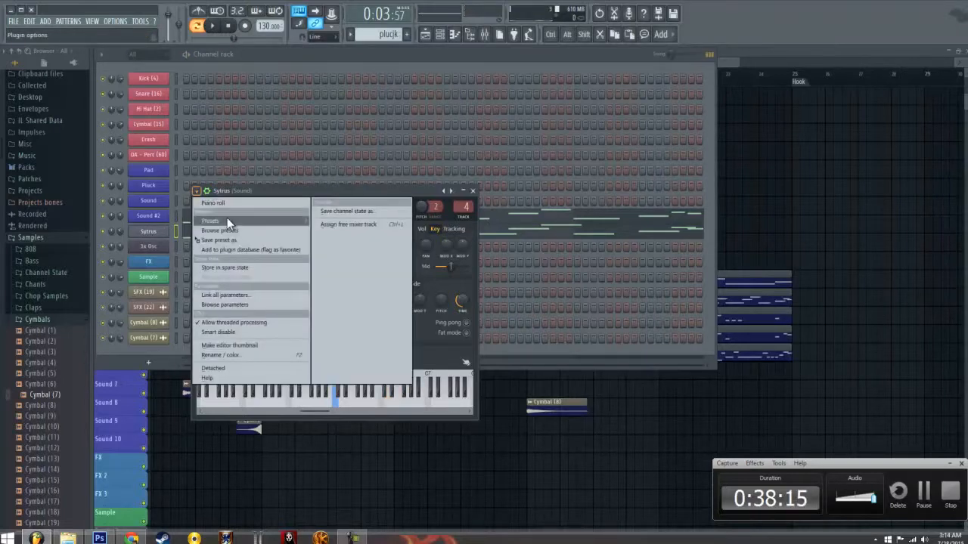
{"action": "mouse_move", "coordinate": [227, 218]}
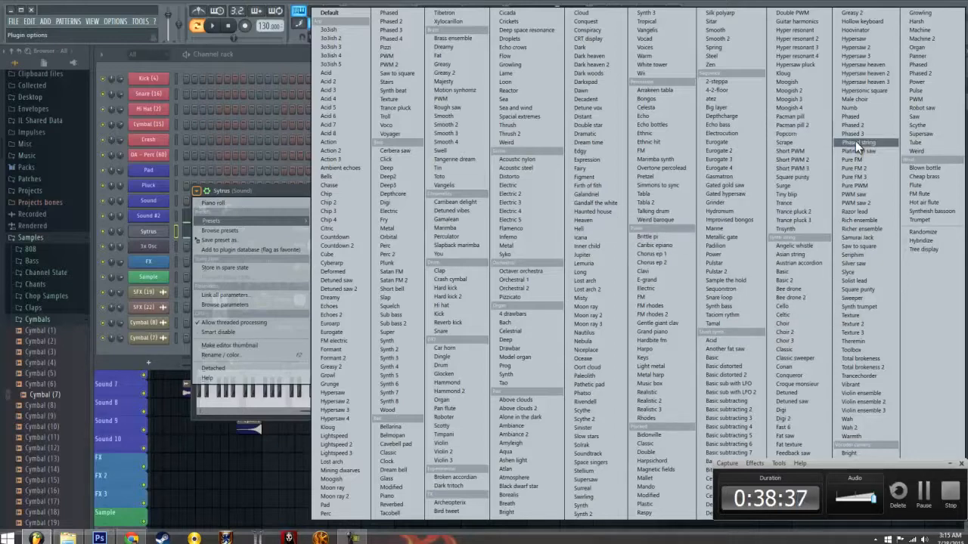
{"action": "double_click", "coordinate": [746, 360]}
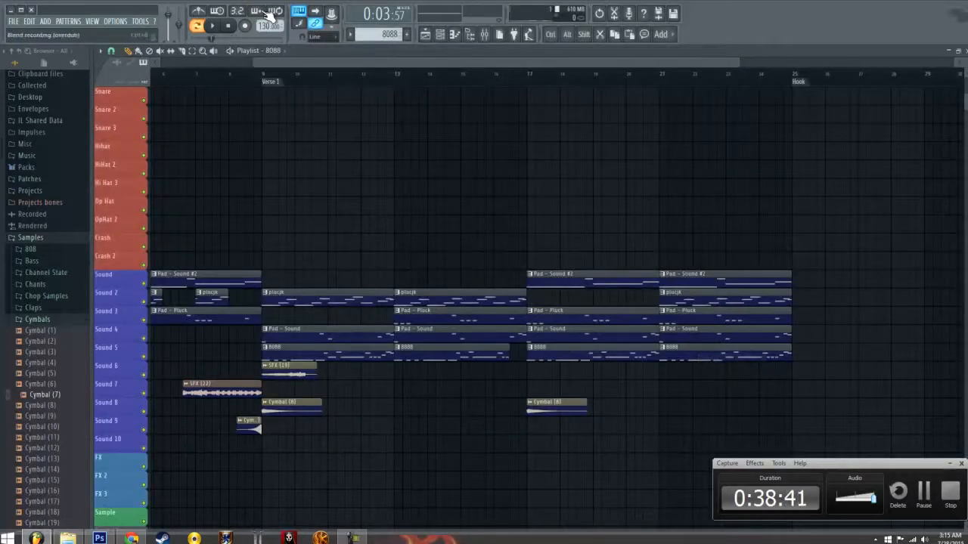
Play the arrangement in song mode from the start and bring the channel rack back into view
{"action": "left_click", "coordinate": [196, 26]}
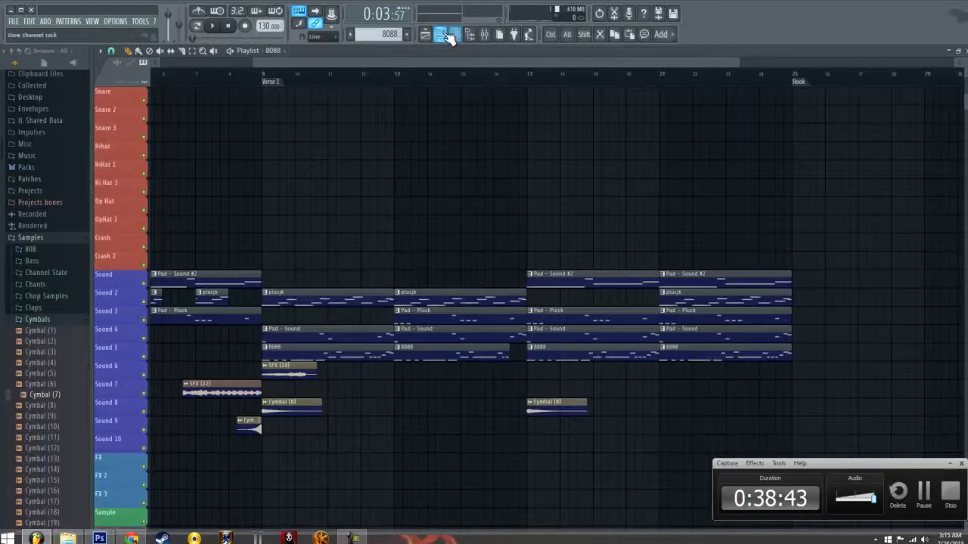
{"action": "left_click", "coordinate": [446, 35]}
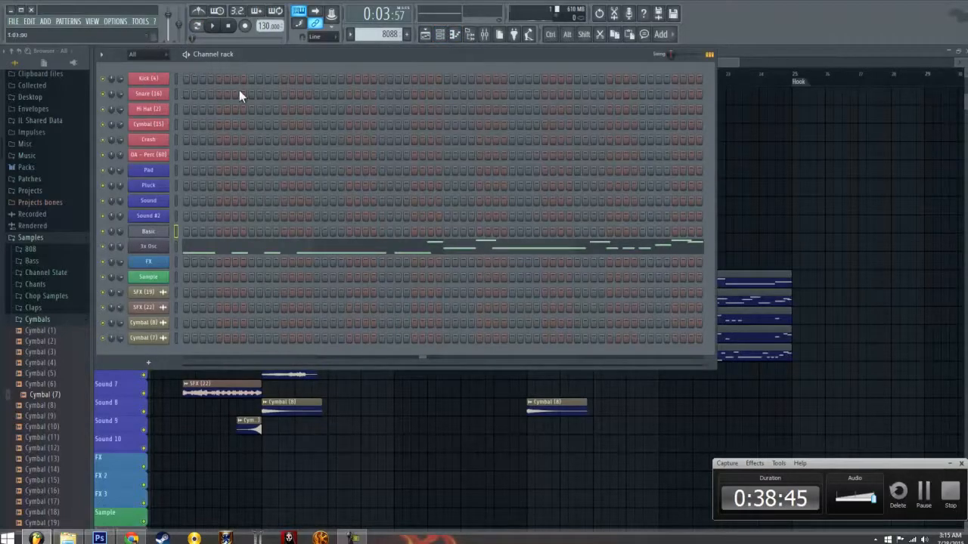
{"action": "left_click", "coordinate": [226, 28]}
{"action": "left_click", "coordinate": [717, 55]}
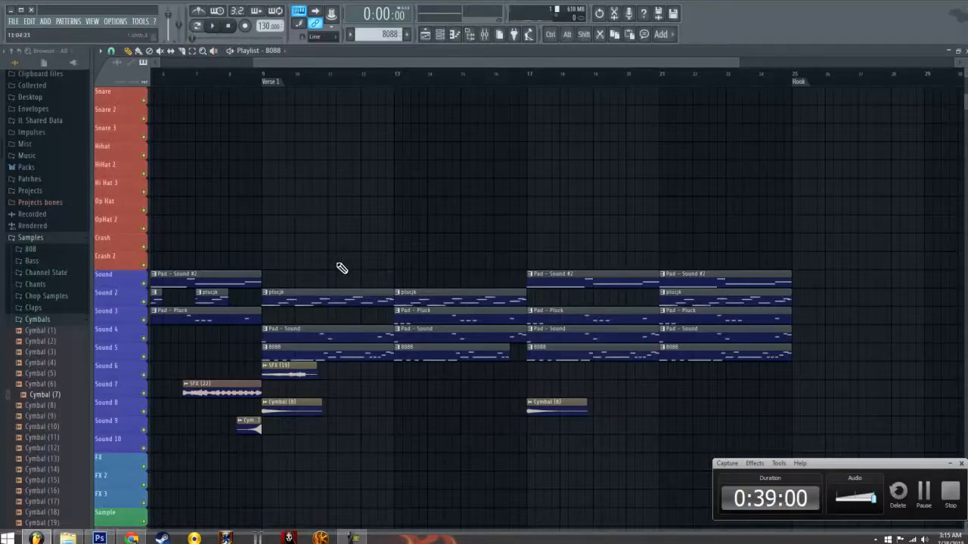
{"action": "left_click", "coordinate": [211, 27]}
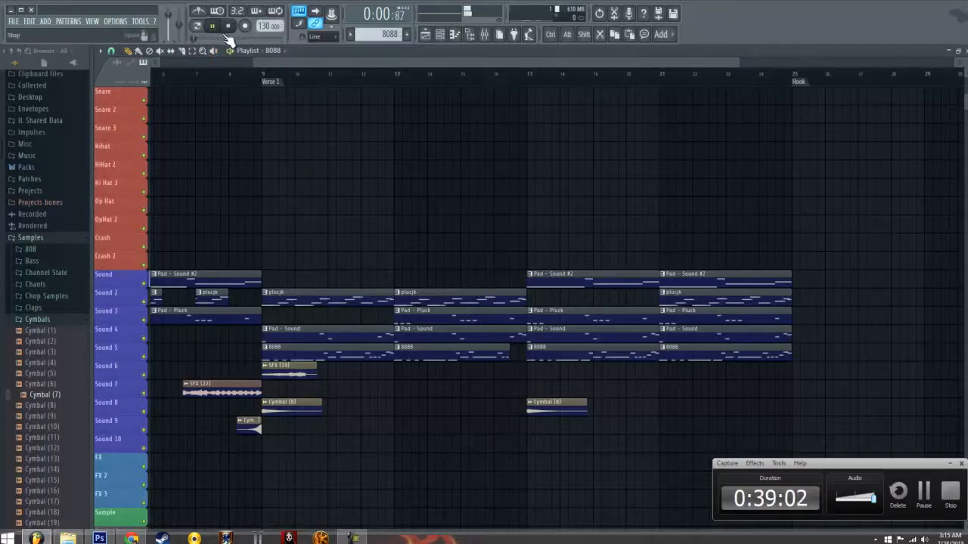
{"action": "left_click", "coordinate": [439, 34]}
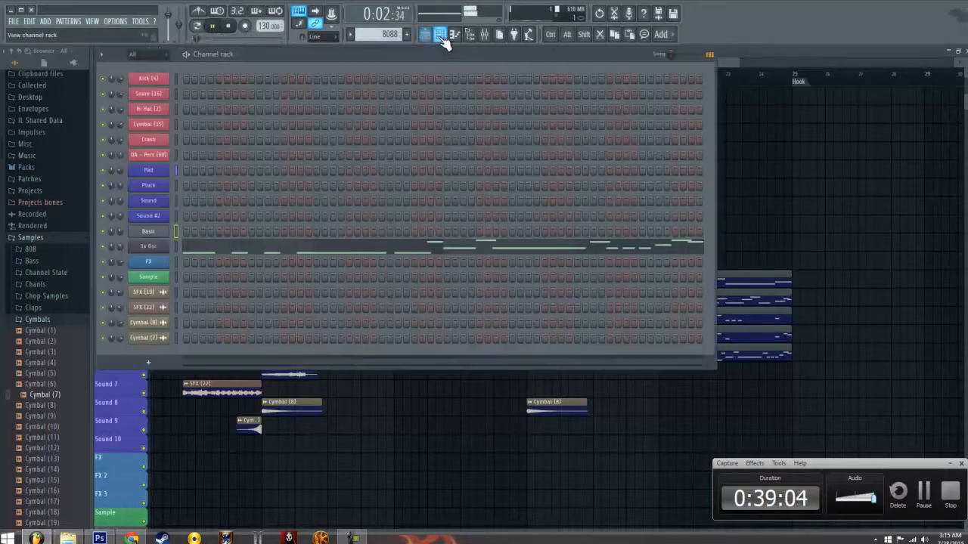
{"action": "right_click", "coordinate": [155, 233]}
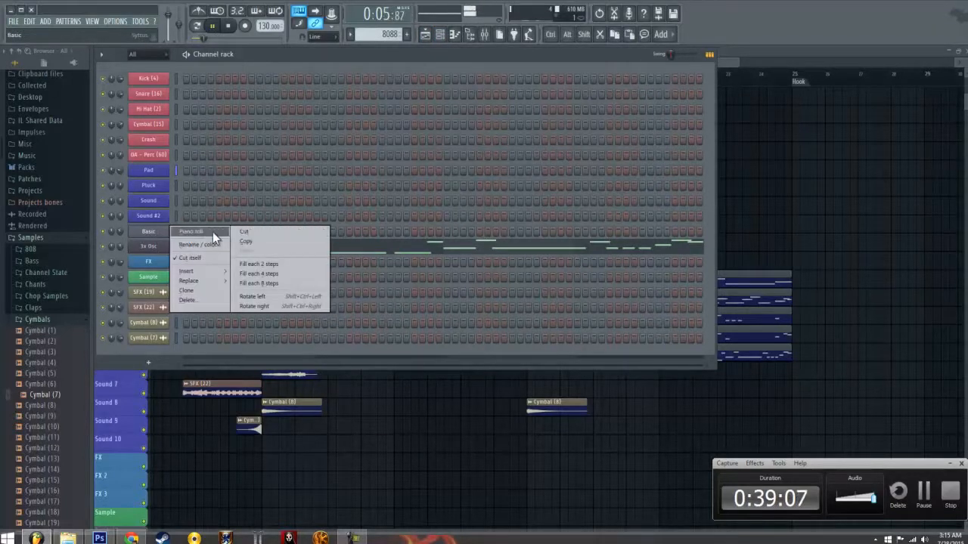
Select the plucjk pattern again and loop it in pattern mode
{"action": "left_click", "coordinate": [376, 35]}
{"action": "scroll", "coordinate": [377, 36], "scroll_direction": "up", "scroll_amount": 1}
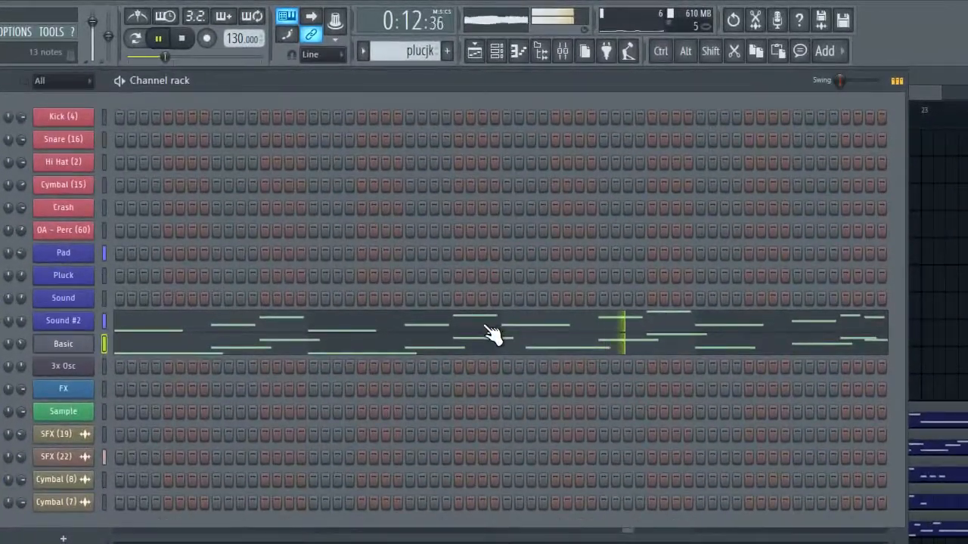
{"action": "left_click", "coordinate": [136, 38]}
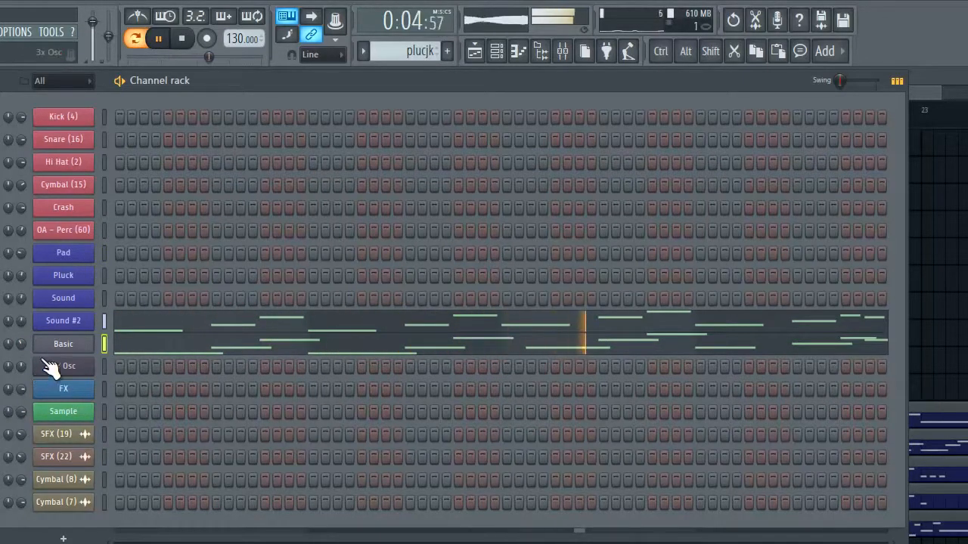
Reopen the Basic channel's Sytrus synth controls and load the Bee drone preset while the pattern plays
{"action": "left_click", "coordinate": [89, 345]}
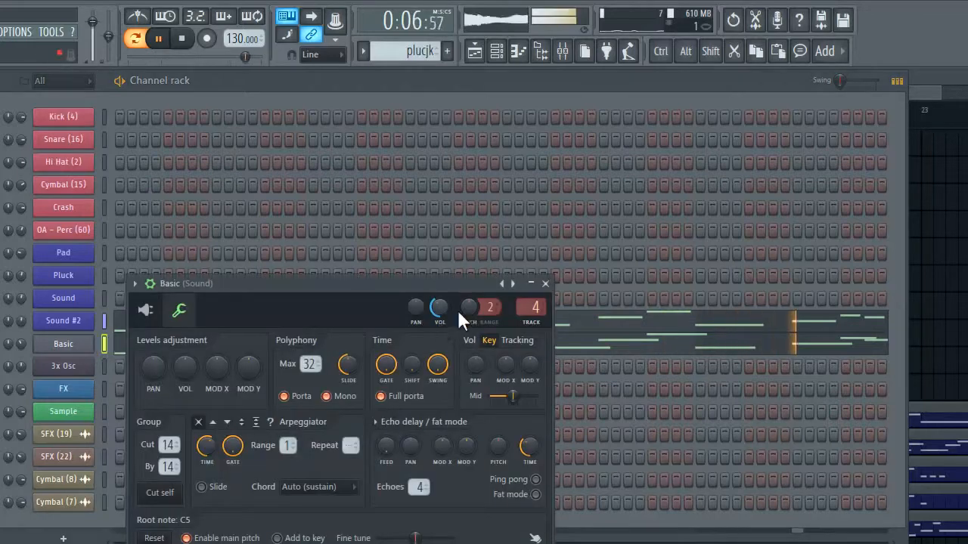
{"action": "left_click", "coordinate": [154, 320]}
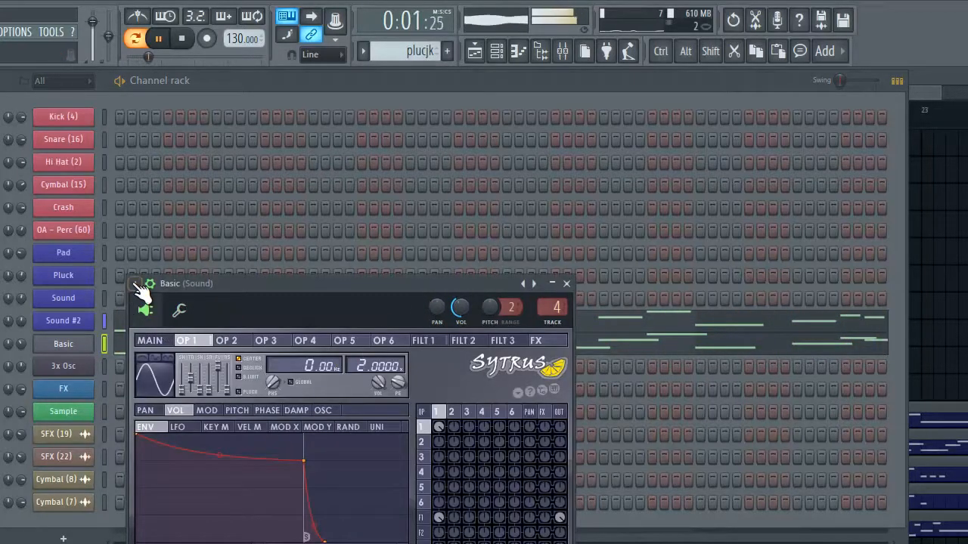
{"action": "left_click", "coordinate": [136, 284]}
{"action": "mouse_move", "coordinate": [152, 320]}
{"action": "left_click", "coordinate": [195, 328]}
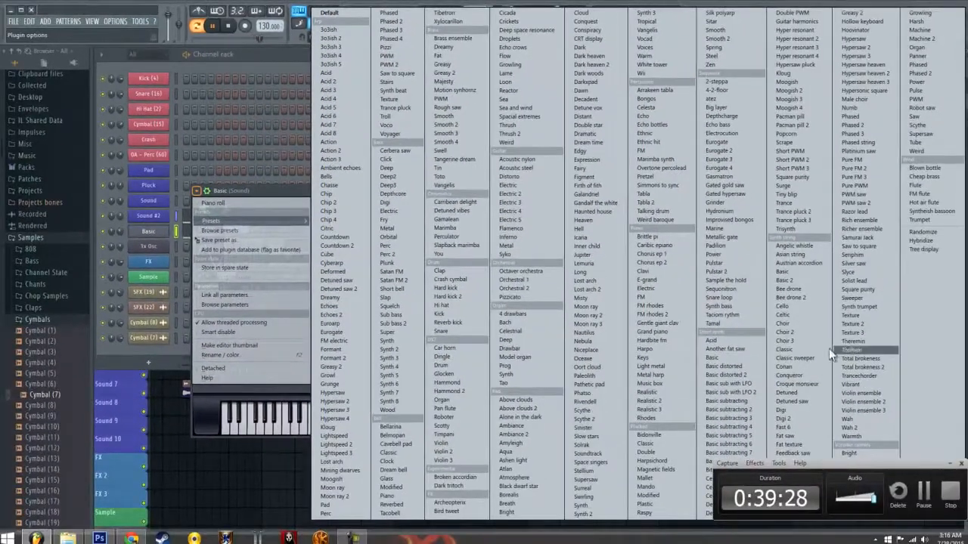
{"action": "left_click", "coordinate": [811, 289]}
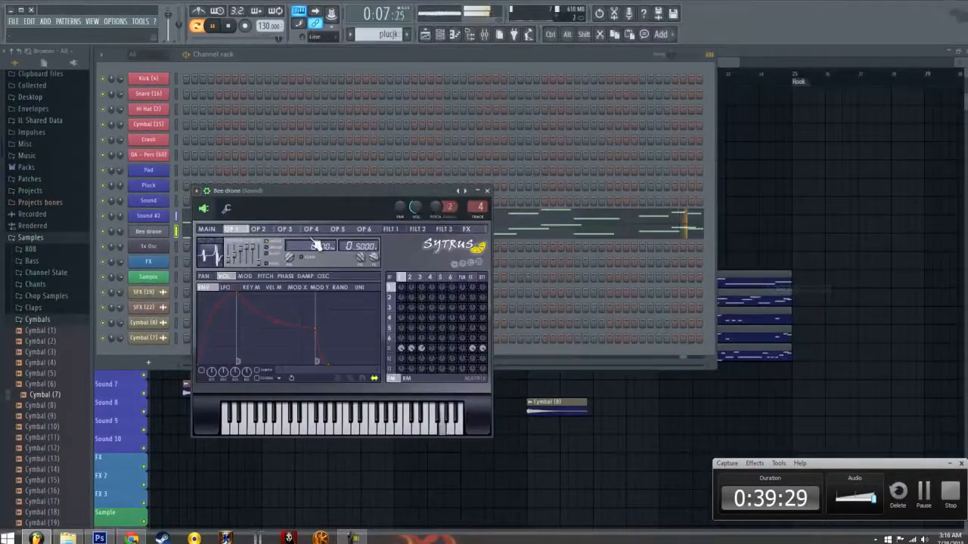
Audition the following Sytrus presets one by one, through Bee drone 2, Cello, Celtic and Choir, up to Choir 2
{"action": "left_click", "coordinate": [467, 194]}
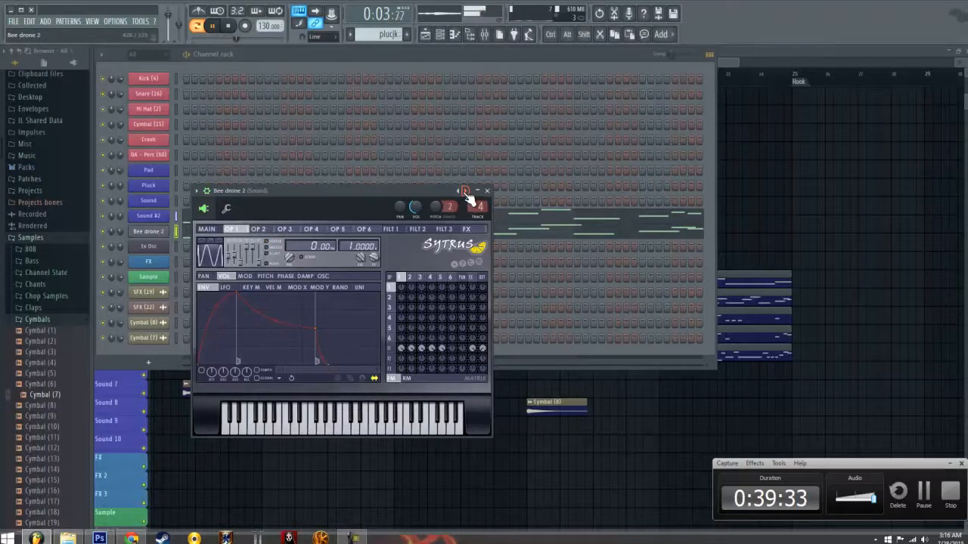
{"action": "left_click", "coordinate": [466, 194]}
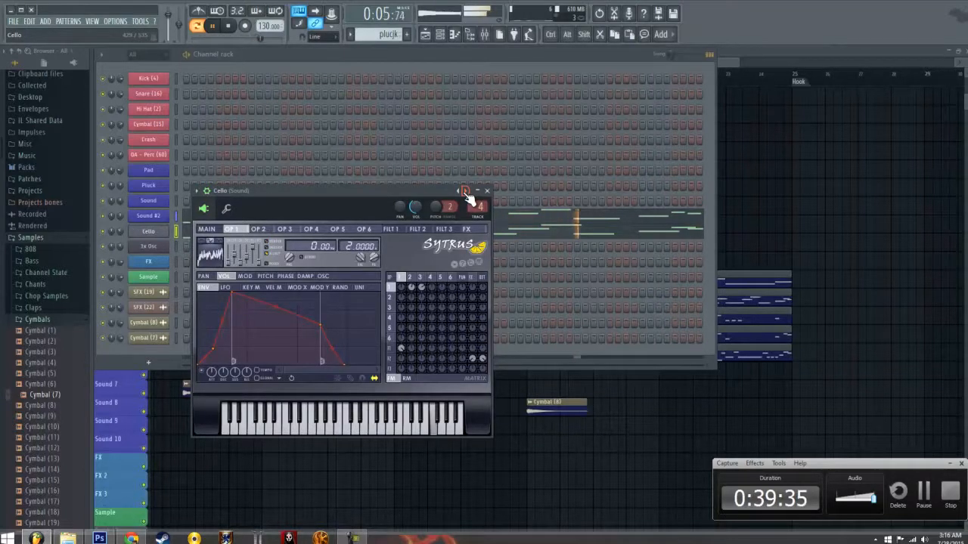
{"action": "left_click", "coordinate": [467, 194]}
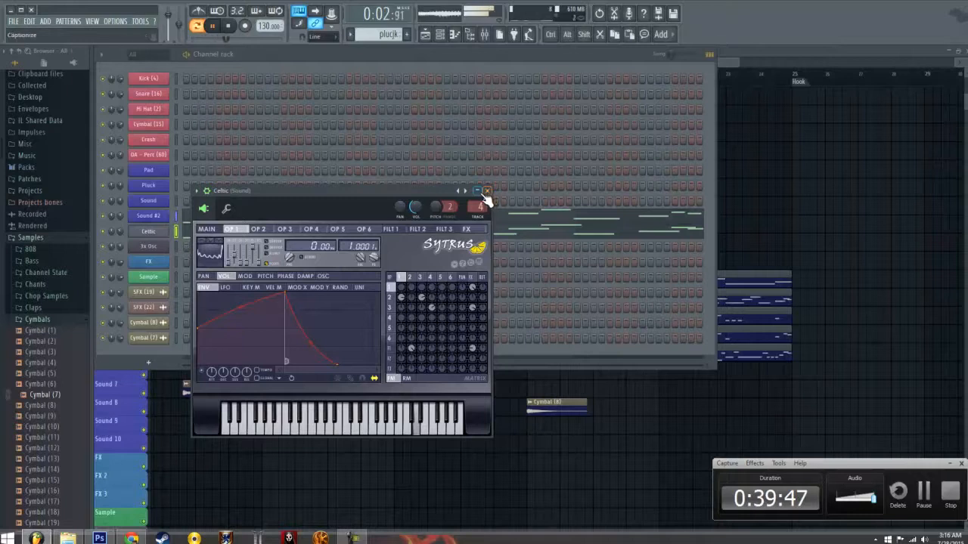
{"action": "left_click", "coordinate": [465, 191]}
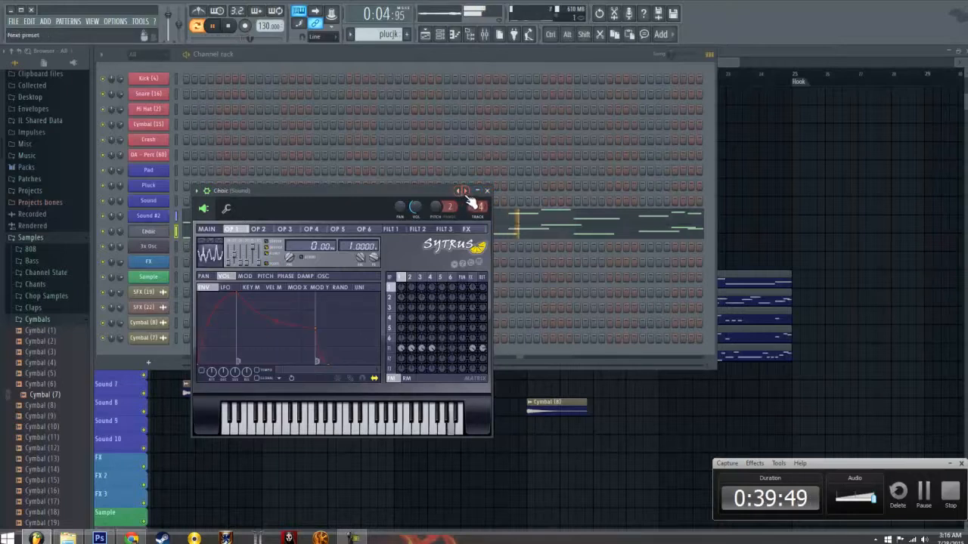
{"action": "left_click", "coordinate": [466, 192]}
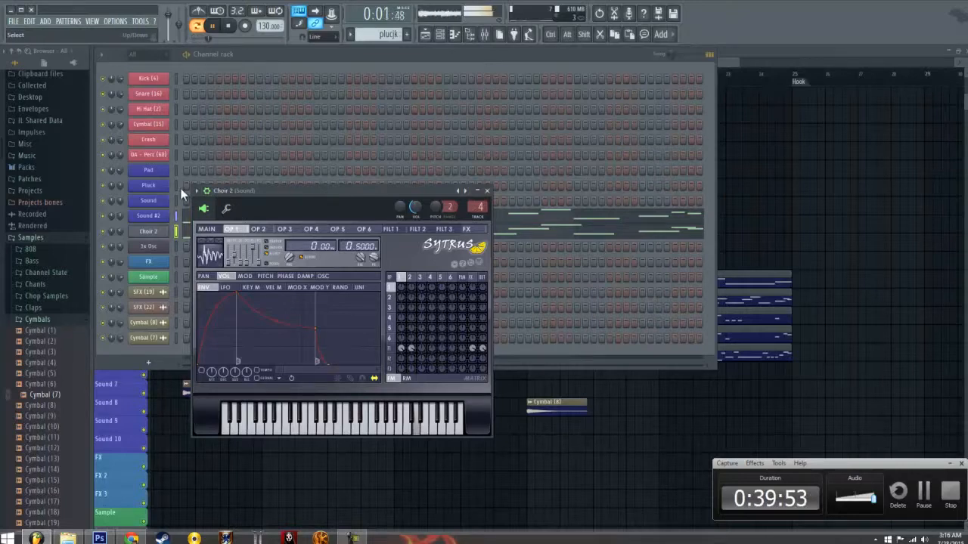
Audition the Sytrus bass presets Deep and Synth while the plucjk pattern plays
{"action": "left_click", "coordinate": [201, 196]}
{"action": "mouse_move", "coordinate": [262, 218]}
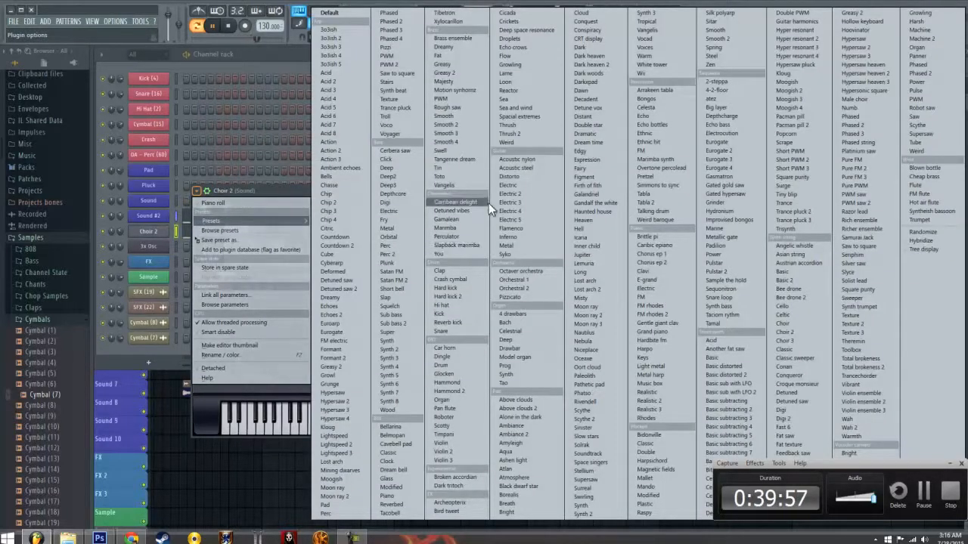
{"action": "left_click", "coordinate": [389, 161]}
{"action": "left_click", "coordinate": [148, 231]}
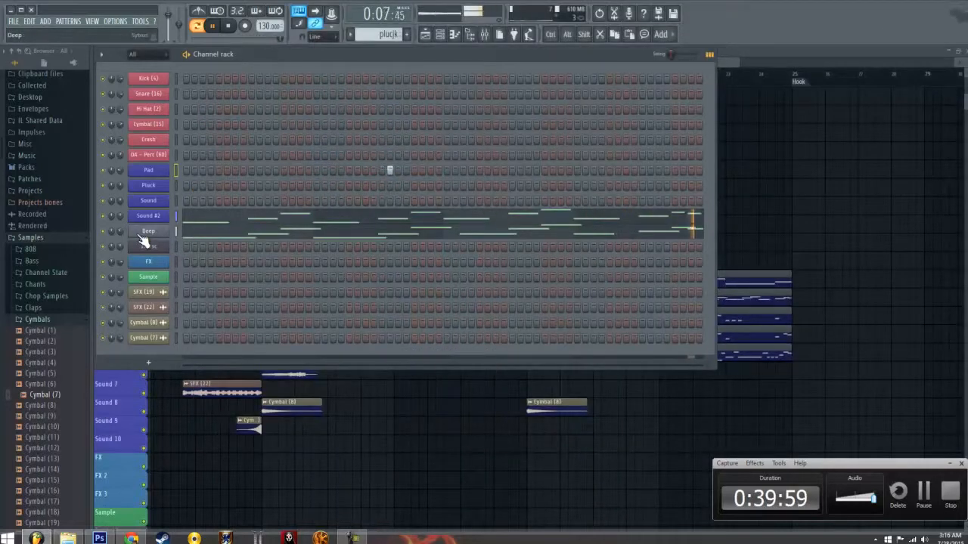
{"action": "left_click", "coordinate": [148, 230]}
{"action": "left_click", "coordinate": [200, 198]}
{"action": "mouse_move", "coordinate": [218, 220]}
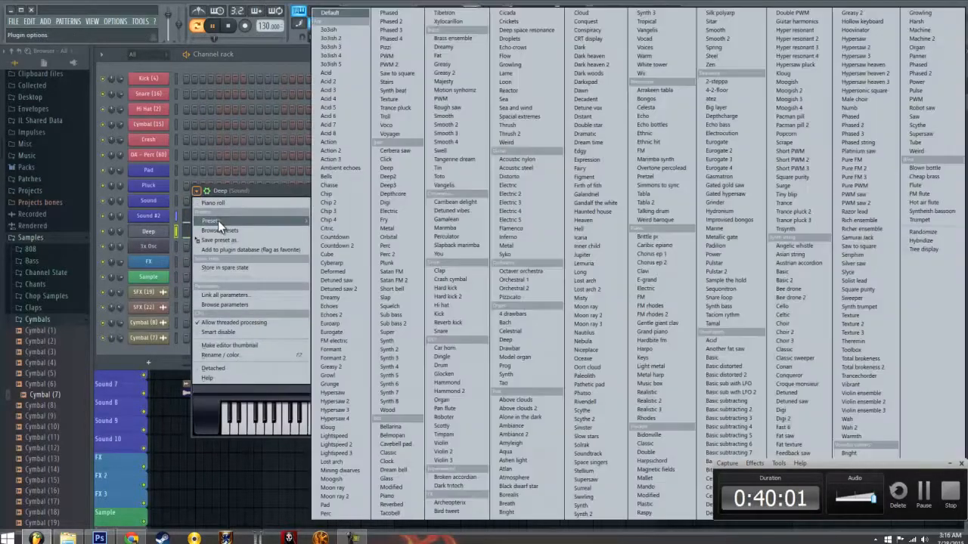
{"action": "left_click", "coordinate": [401, 341]}
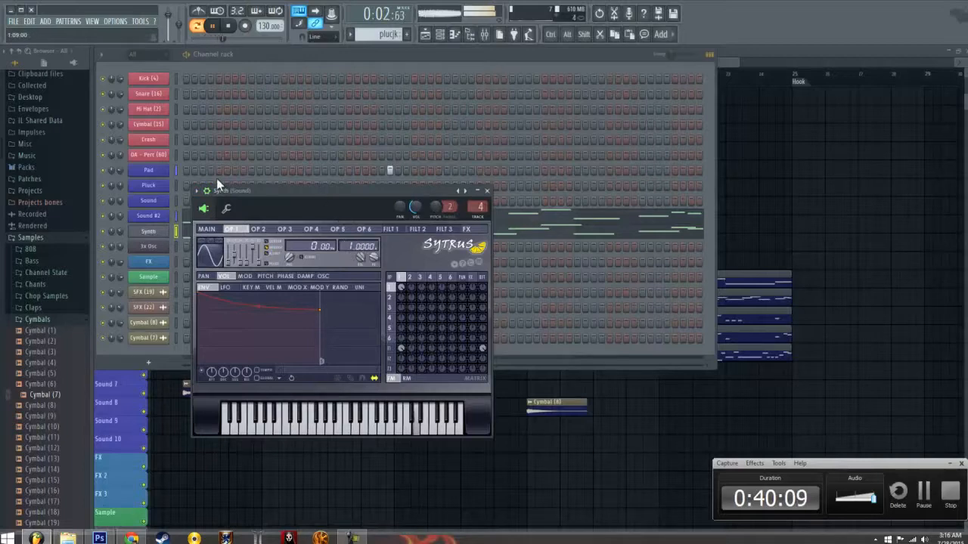
Load the Pacman pill 2 preset in Sytrus and bring the channel rack back into view
{"action": "left_click", "coordinate": [196, 191]}
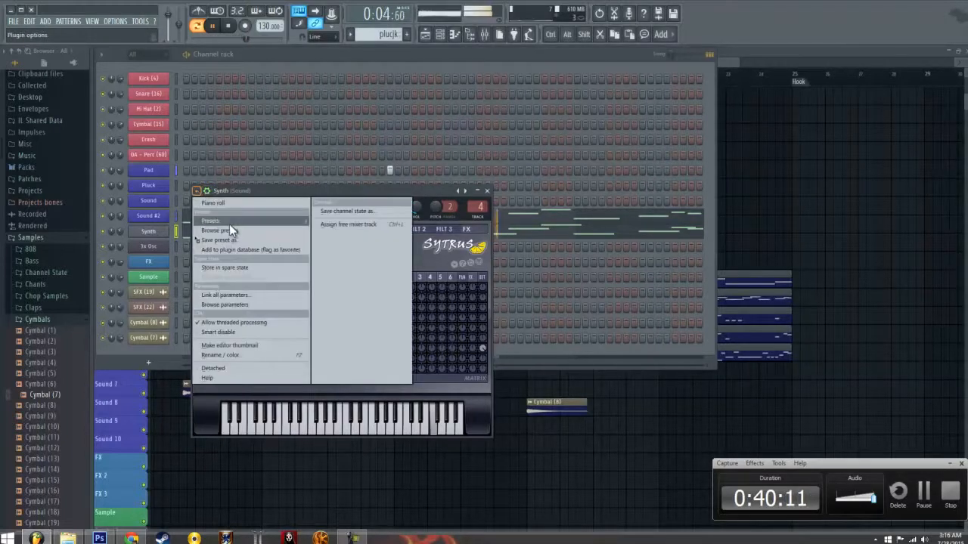
{"action": "mouse_move", "coordinate": [229, 223]}
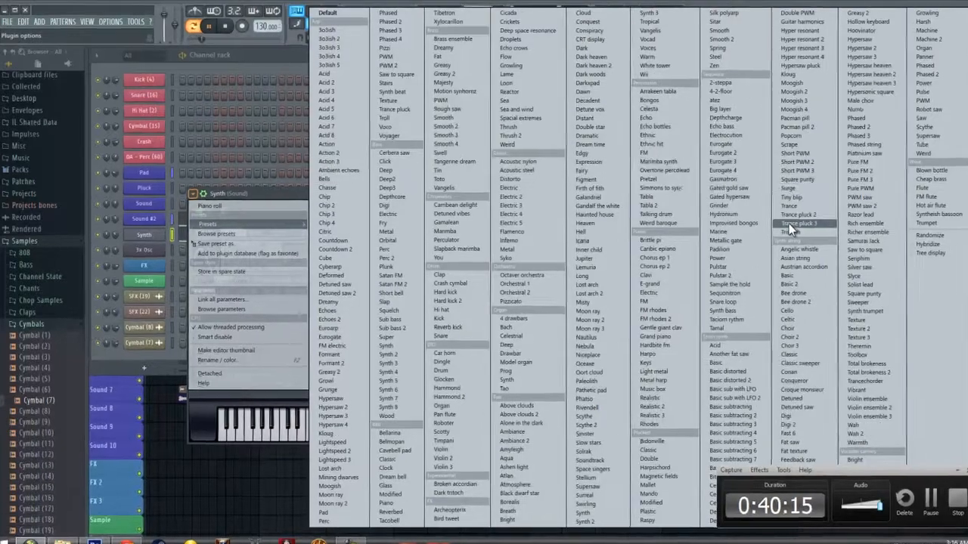
{"action": "left_click", "coordinate": [790, 129]}
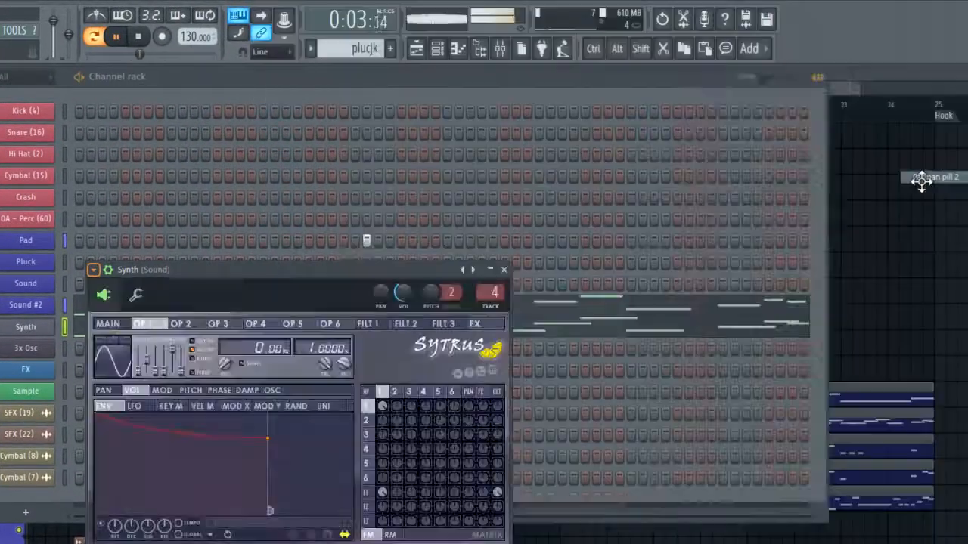
{"action": "left_click", "coordinate": [921, 181]}
{"action": "right_click", "coordinate": [960, 195]}
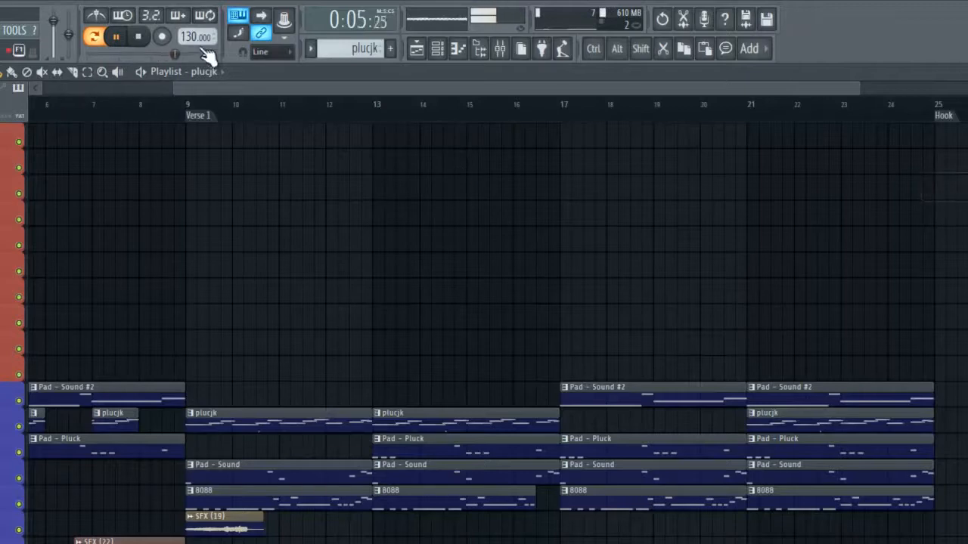
{"action": "left_click", "coordinate": [437, 50]}
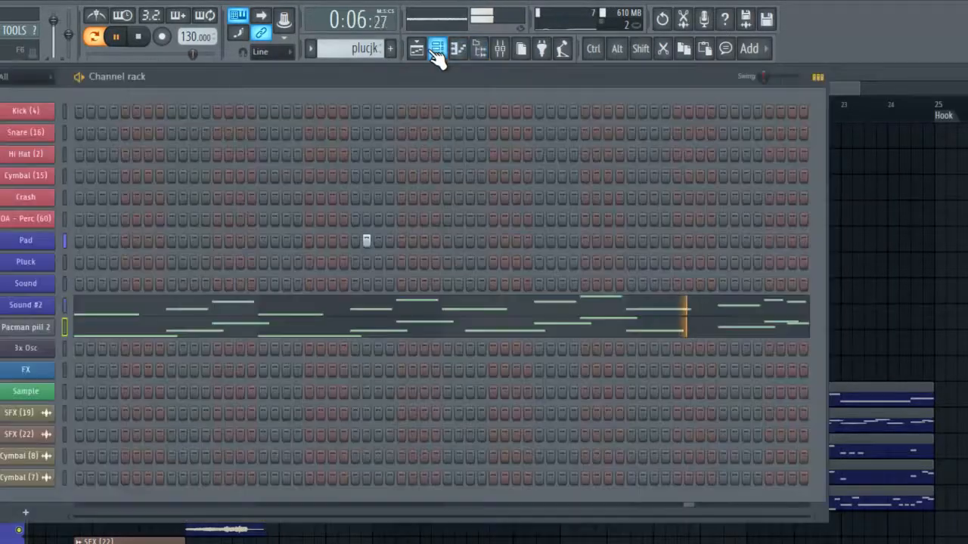
Reopen the Sytrus controls and audition the short synth presets Acid and Another fat saw
{"action": "left_click", "coordinate": [52, 326]}
{"action": "left_click", "coordinate": [92, 269]}
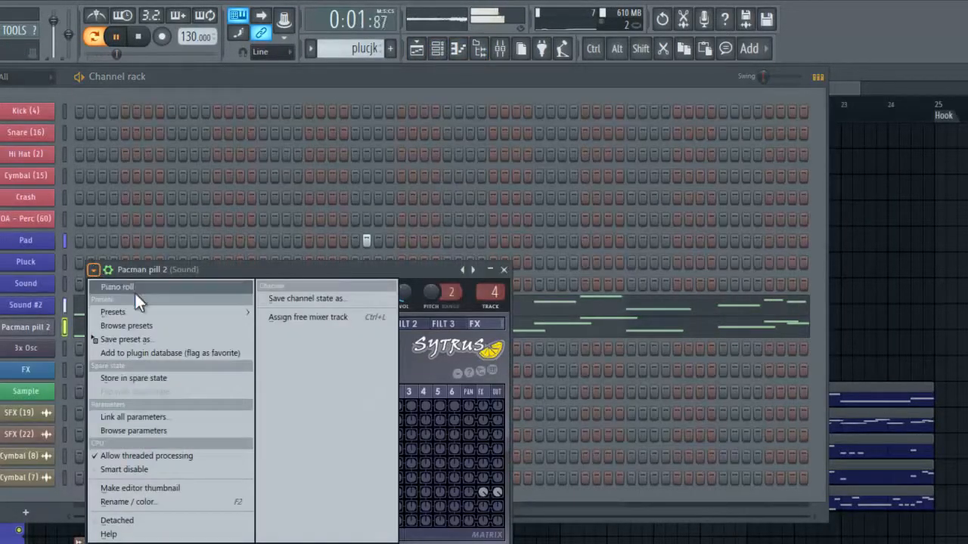
{"action": "mouse_move", "coordinate": [239, 315]}
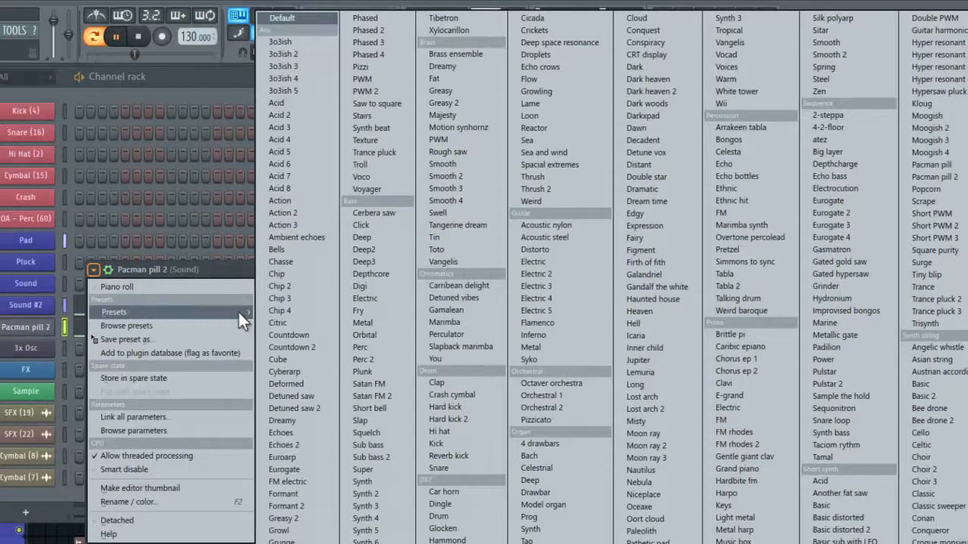
{"action": "left_click", "coordinate": [847, 481]}
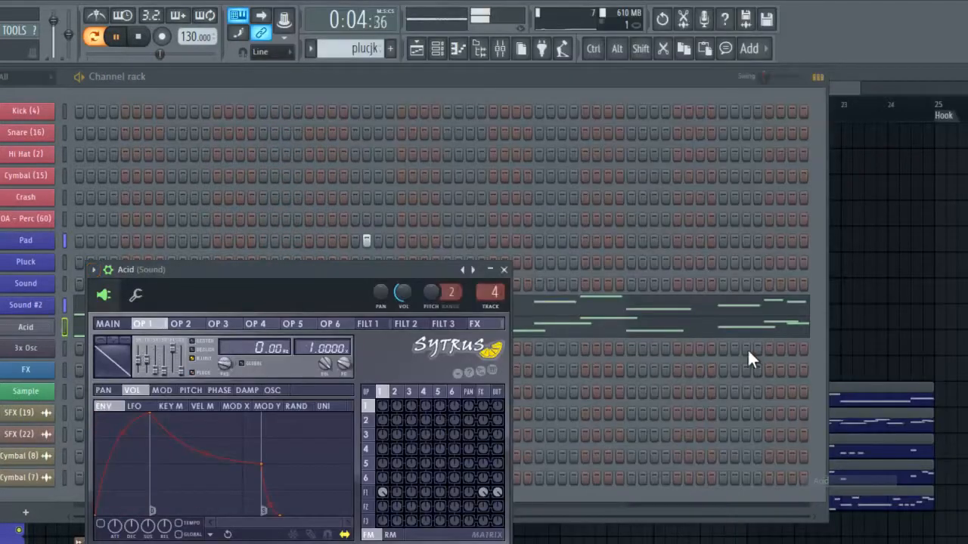
{"action": "left_click", "coordinate": [472, 270]}
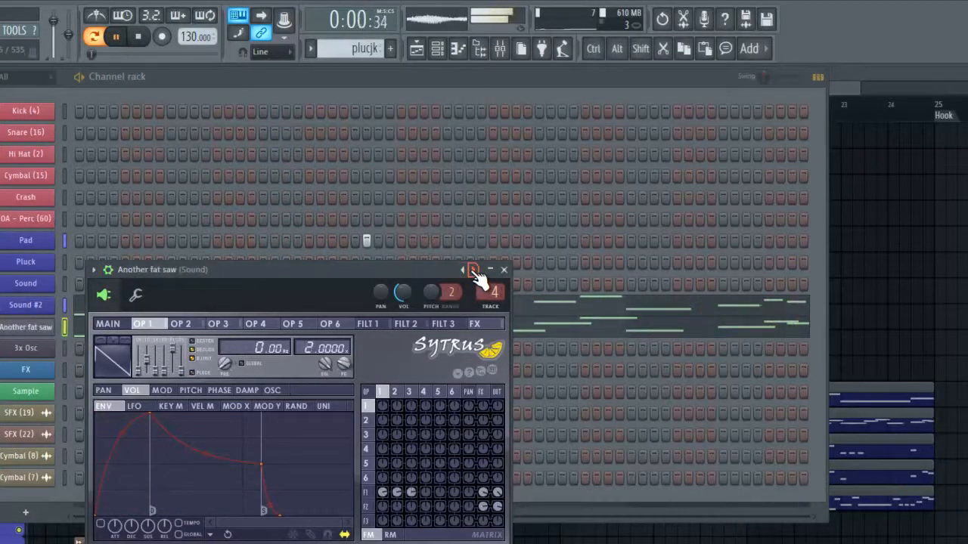
In the Another fat saw piano roll, lengthen the F6 note at bar 4 and the A#6 note late in bar 2
{"action": "left_click", "coordinate": [696, 333]}
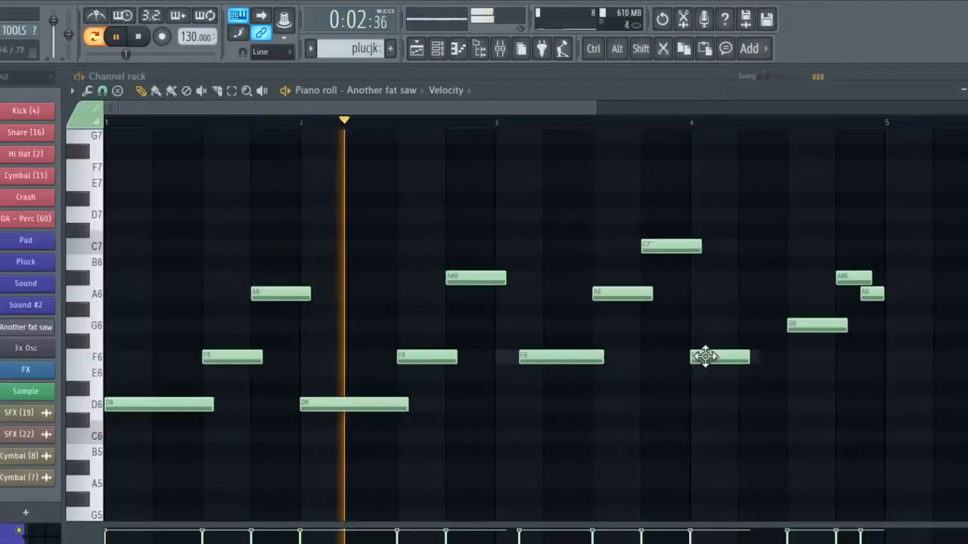
{"action": "left_click_drag", "start_coordinate": [751, 363], "coordinate": [792, 363]}
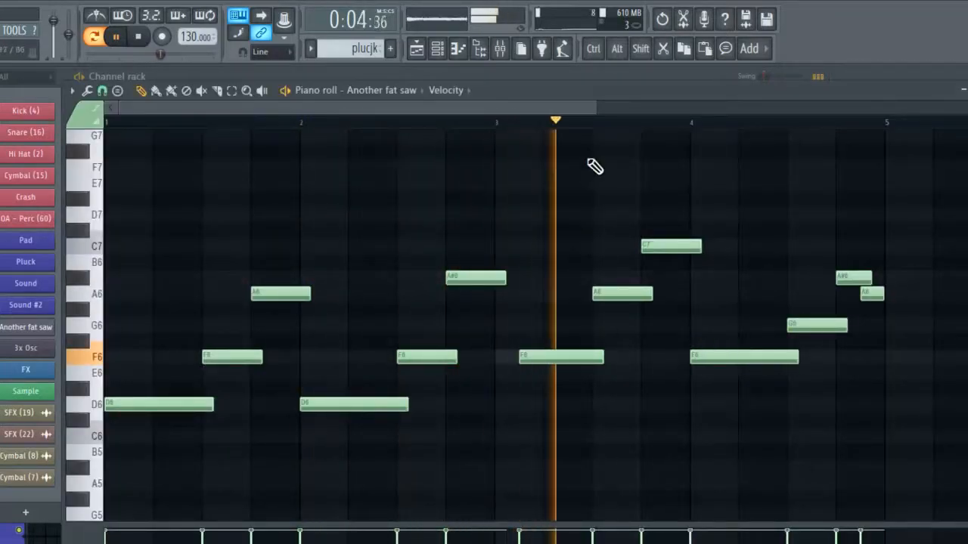
{"action": "left_click_drag", "start_coordinate": [505, 280], "coordinate": [530, 283]}
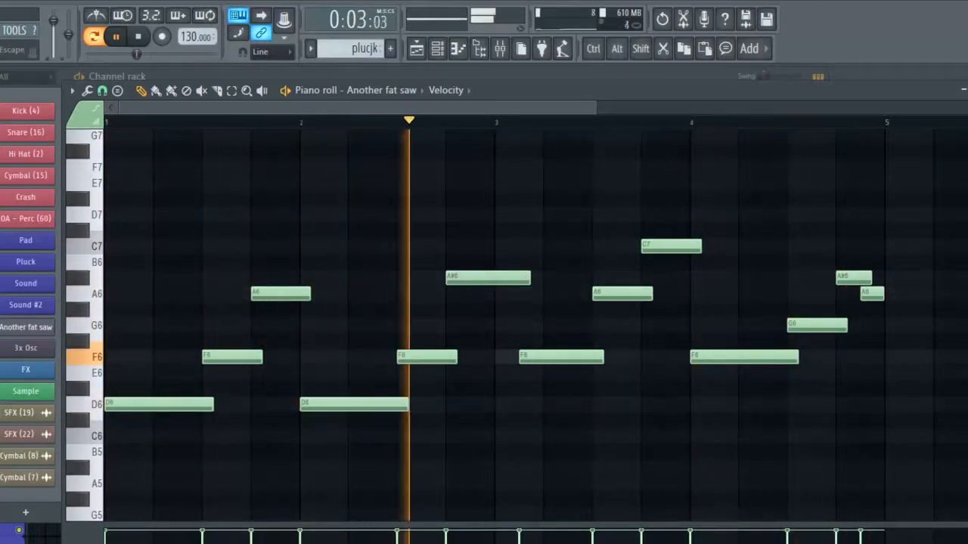
{"action": "left_click", "coordinate": [967, 90]}
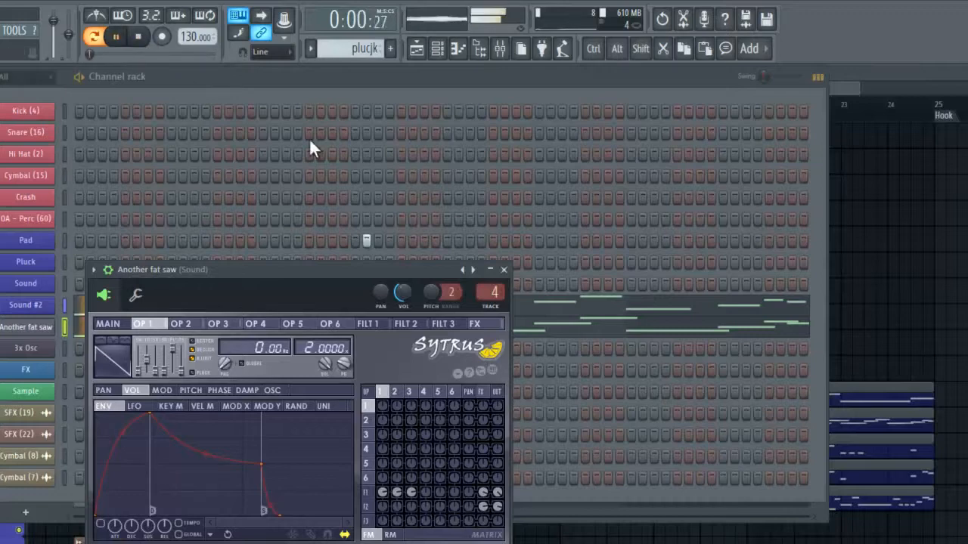
Audition the Sytrus presets Basic and Trsynth on the lead channel
{"action": "left_click", "coordinate": [472, 270]}
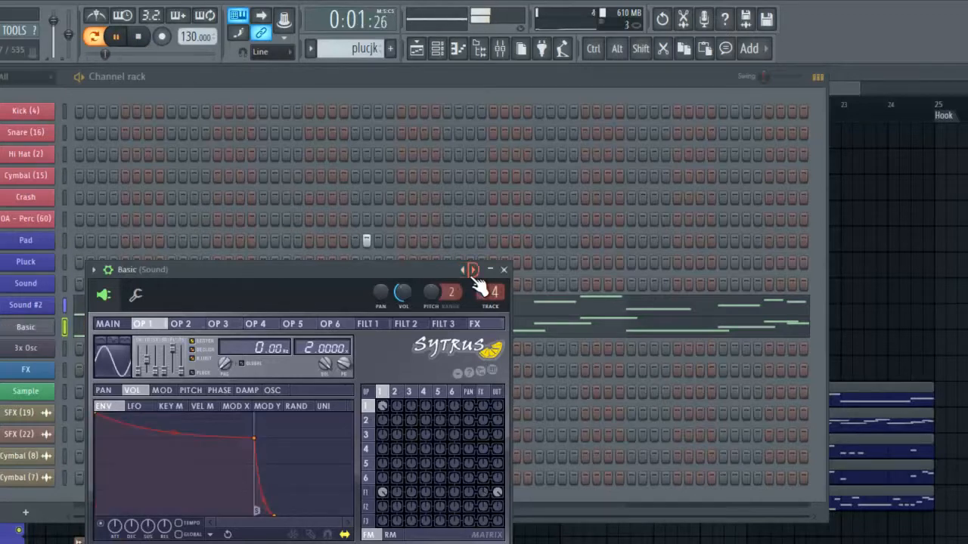
{"action": "left_click", "coordinate": [103, 279]}
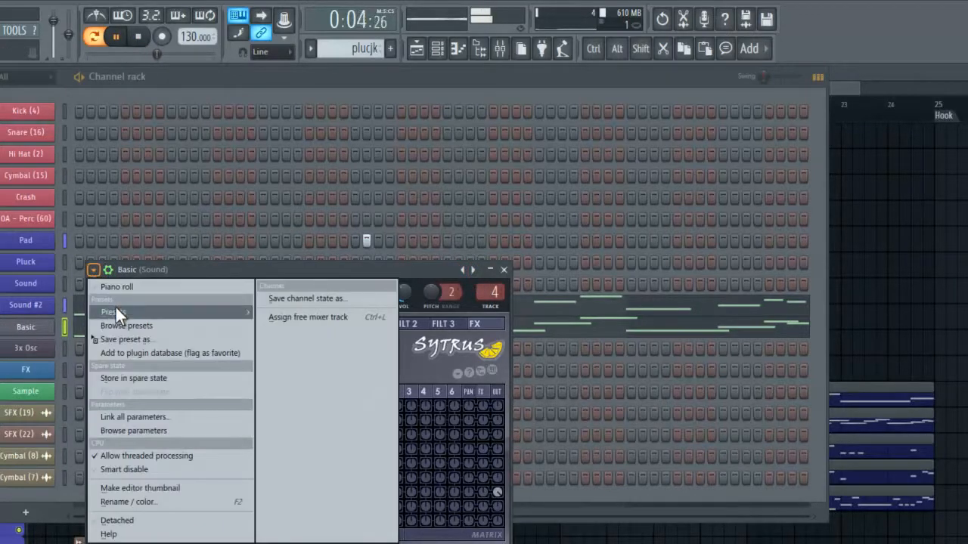
{"action": "mouse_move", "coordinate": [115, 305]}
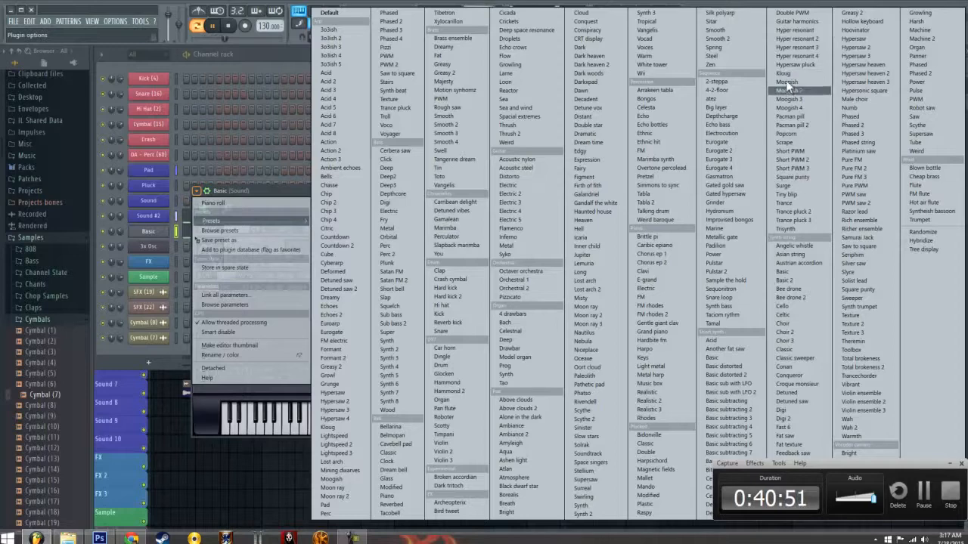
{"action": "left_click", "coordinate": [808, 228]}
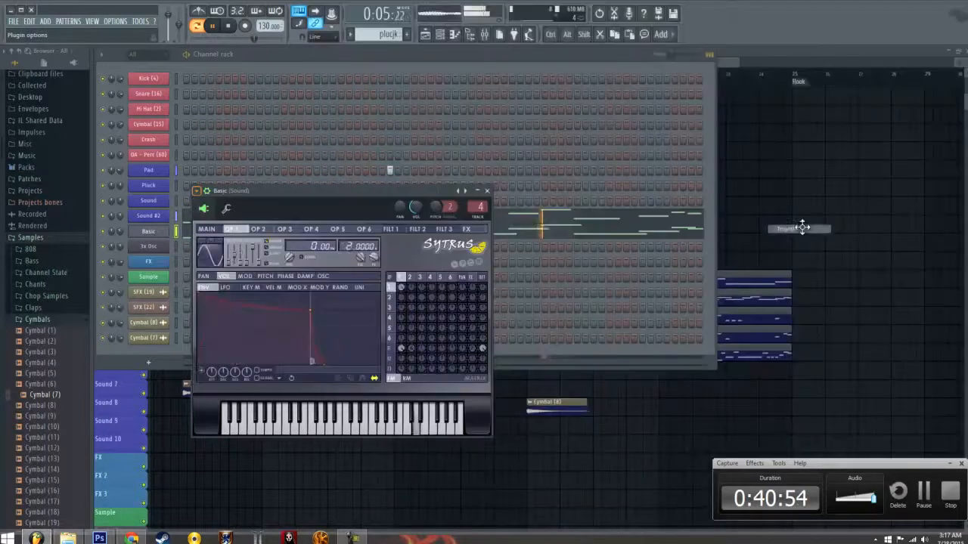
Load the Hypersaw 2 preset in Sytrus and show the channel rack again
{"action": "left_click", "coordinate": [200, 195]}
{"action": "mouse_move", "coordinate": [217, 221]}
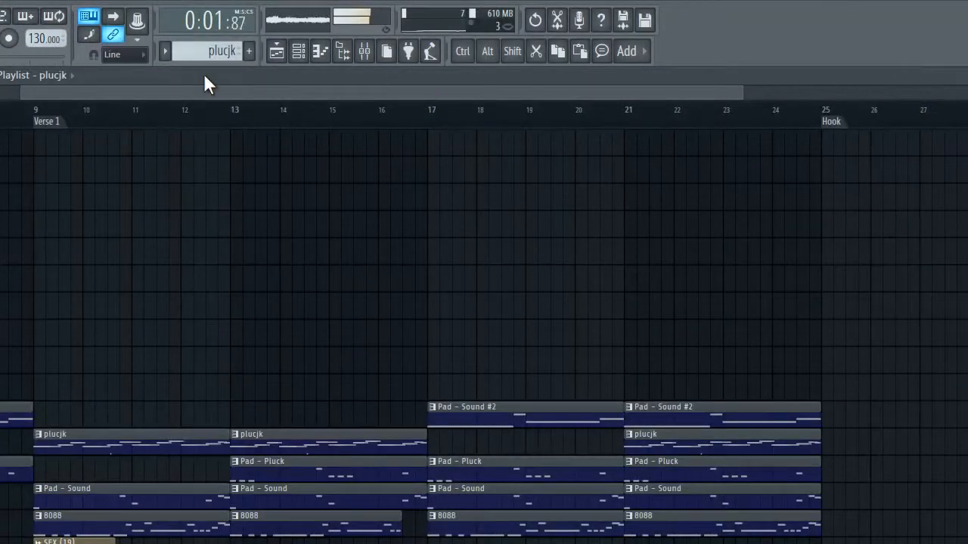
{"action": "left_click", "coordinate": [301, 51]}
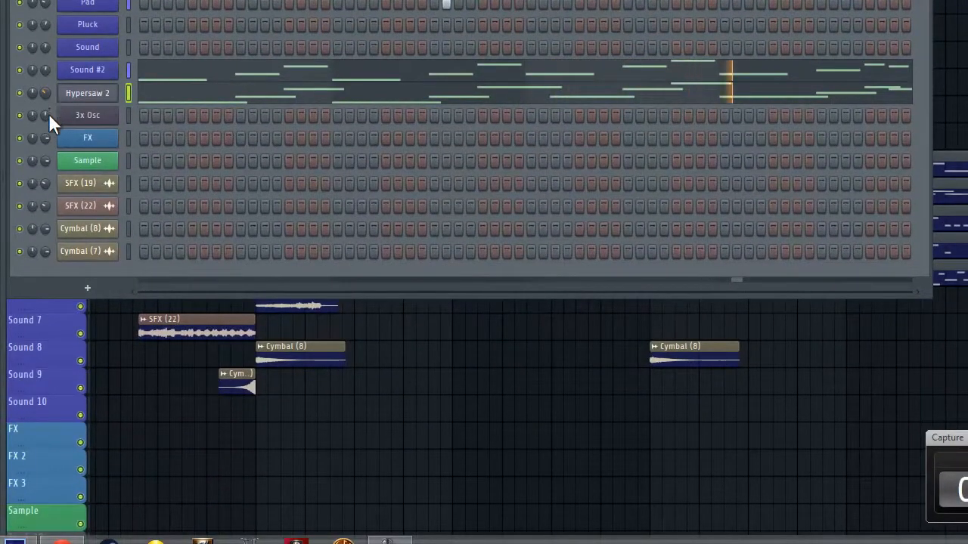
{"action": "left_click", "coordinate": [923, 1]}
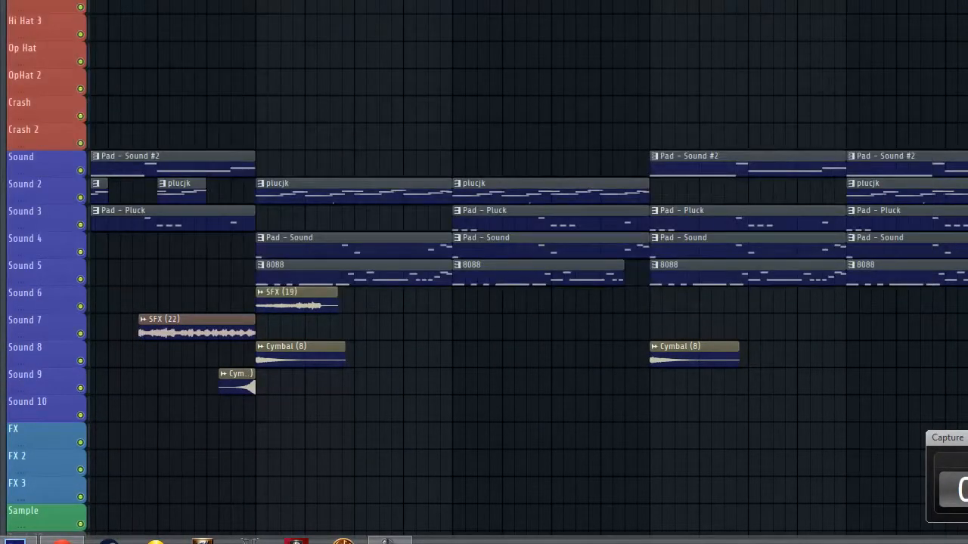
{"action": "left_click", "coordinate": [848, 388]}
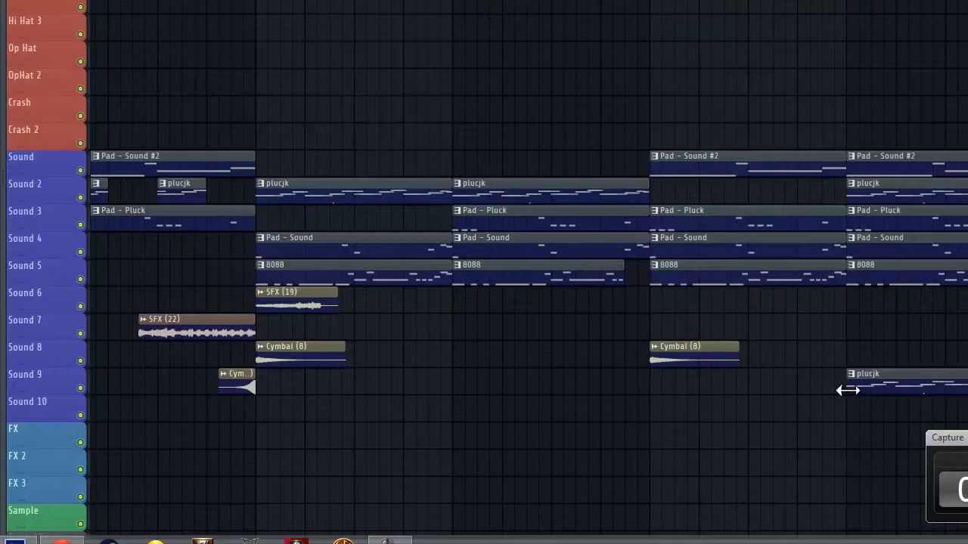
{"action": "left_click_drag", "start_coordinate": [893, 393], "coordinate": [894, 138]}
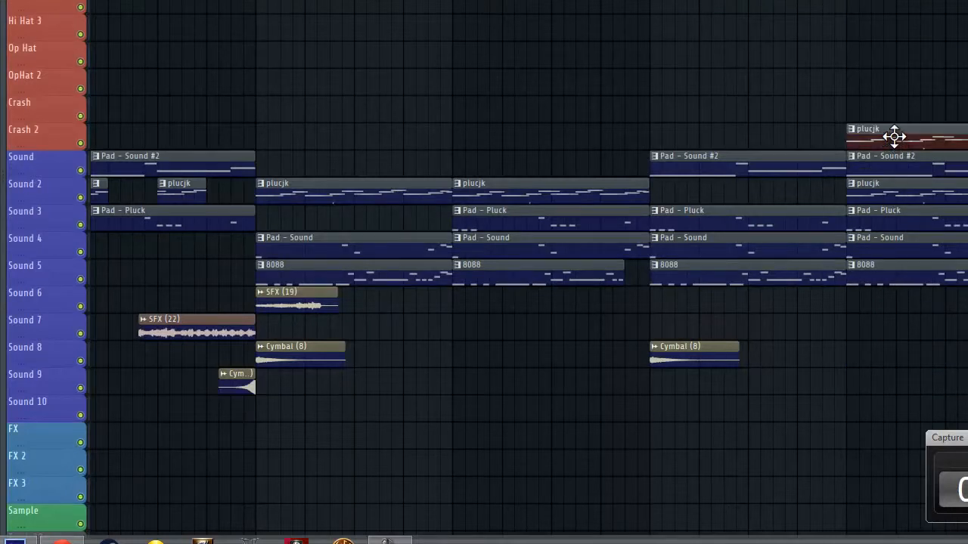
{"action": "right_click", "coordinate": [895, 138]}
{"action": "key", "text": "F6"}
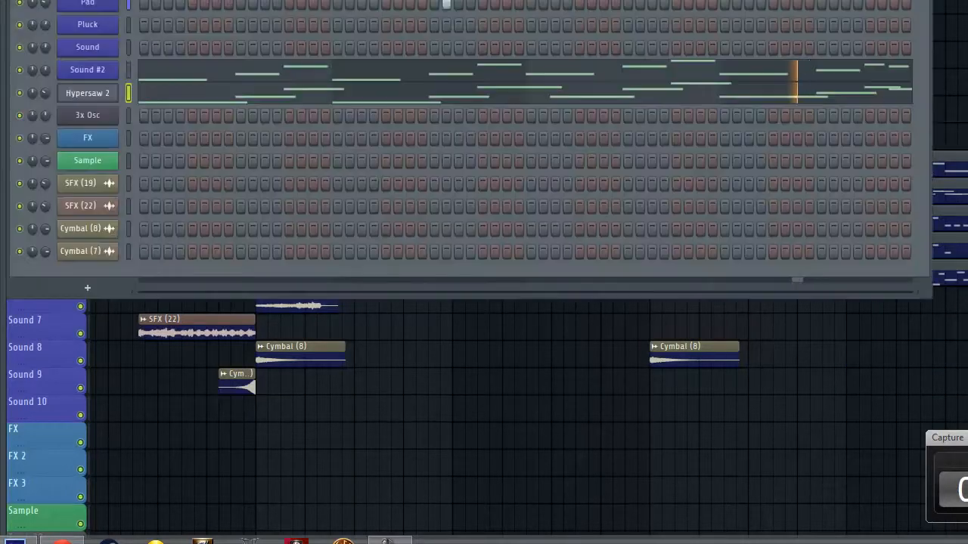
Cut all notes from the Hypersaw 2 piano roll in the plucjk pattern and stop playback
{"action": "left_click", "coordinate": [306, 94]}
{"action": "key", "text": "ctrl+a"}
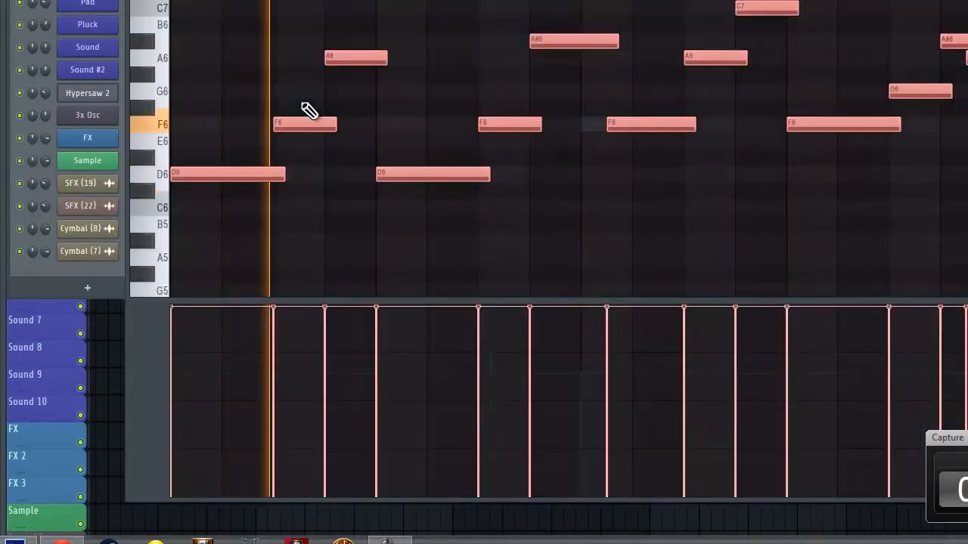
{"action": "key", "text": "Delete"}
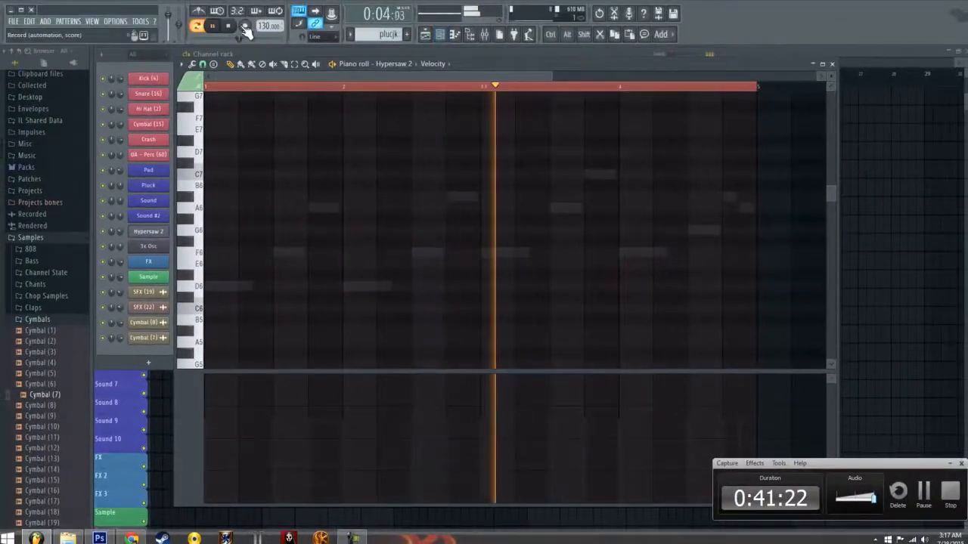
{"action": "left_click", "coordinate": [236, 25]}
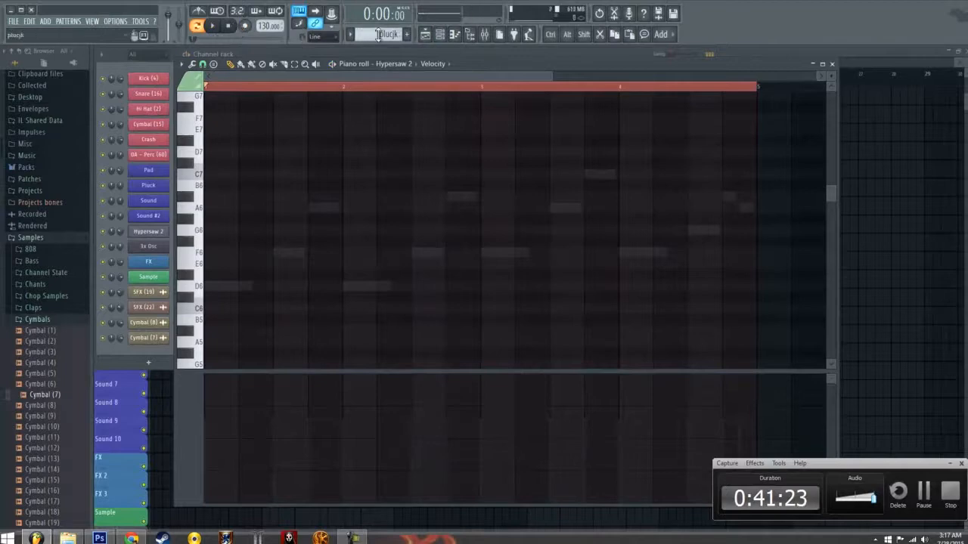
Create a new empty pattern named lead
{"action": "left_click", "coordinate": [427, 34]}
{"action": "left_click", "coordinate": [403, 34]}
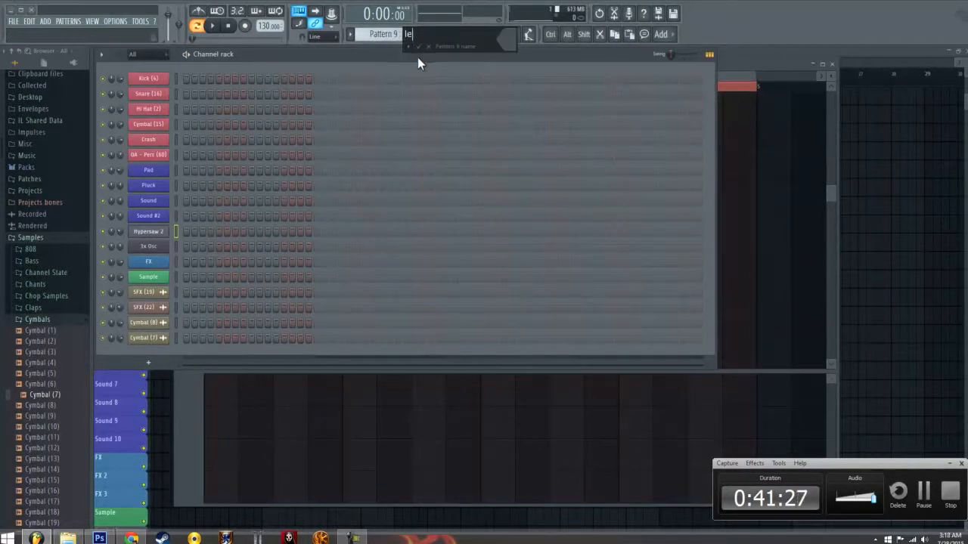
{"action": "type", "text": "lead"}
{"action": "key", "text": "Return"}
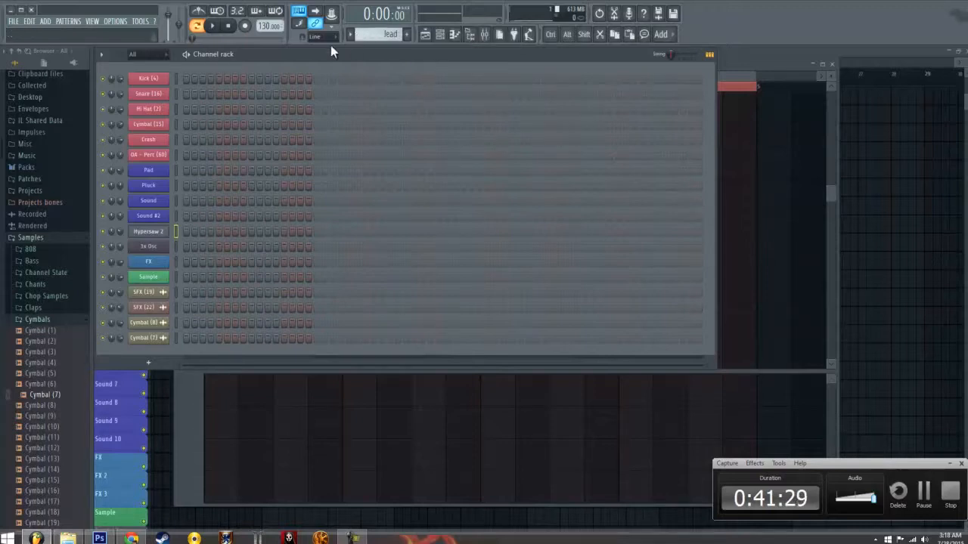
Paste the cut melody notes into the Hypersaw 2 piano roll of the lead pattern
{"action": "right_click", "coordinate": [156, 234]}
{"action": "left_click", "coordinate": [199, 232]}
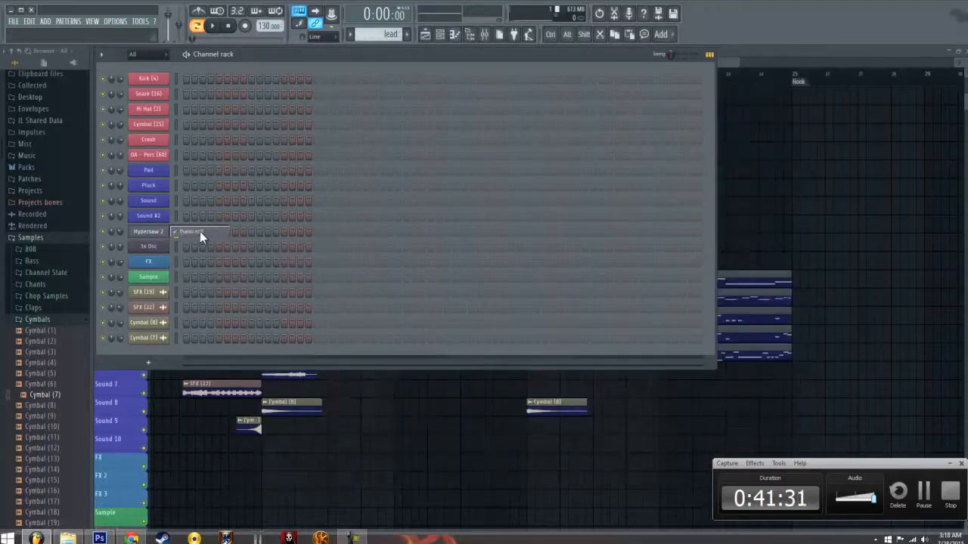
{"action": "right_click", "coordinate": [176, 229]}
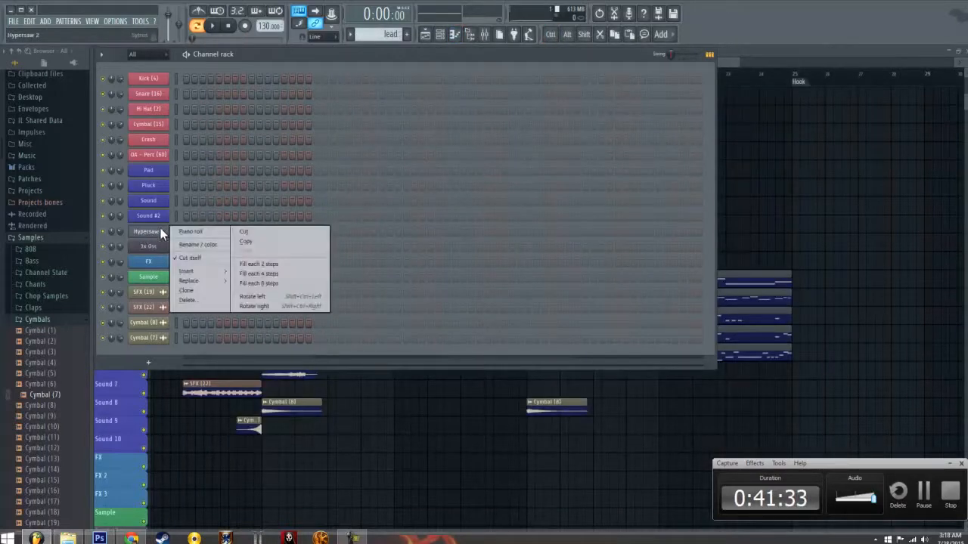
{"action": "left_click", "coordinate": [215, 232]}
{"action": "key", "text": "ctrl+v"}
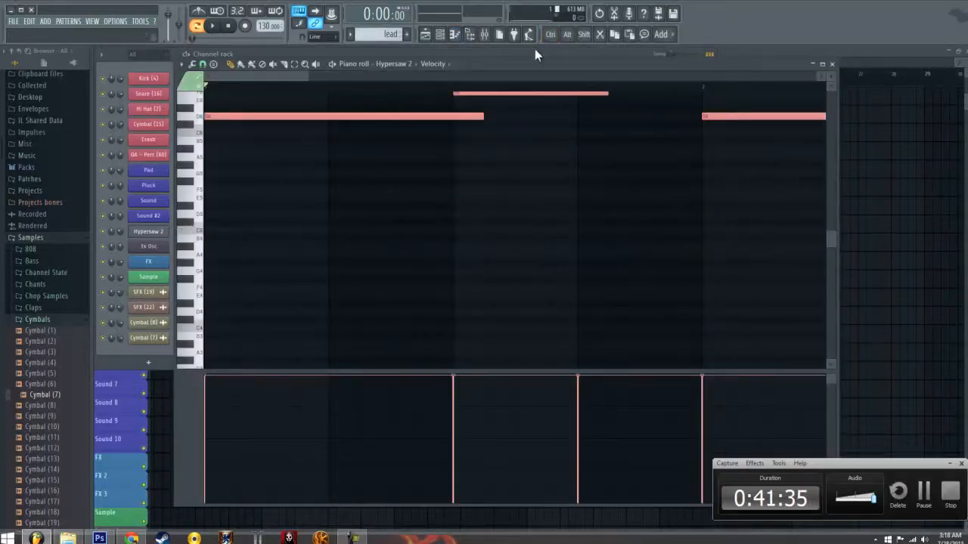
Close the piano roll and place two lead clips on the Sound 6 track, at bars 25 and 29
{"action": "left_click", "coordinate": [832, 64]}
{"action": "left_click", "coordinate": [711, 54]}
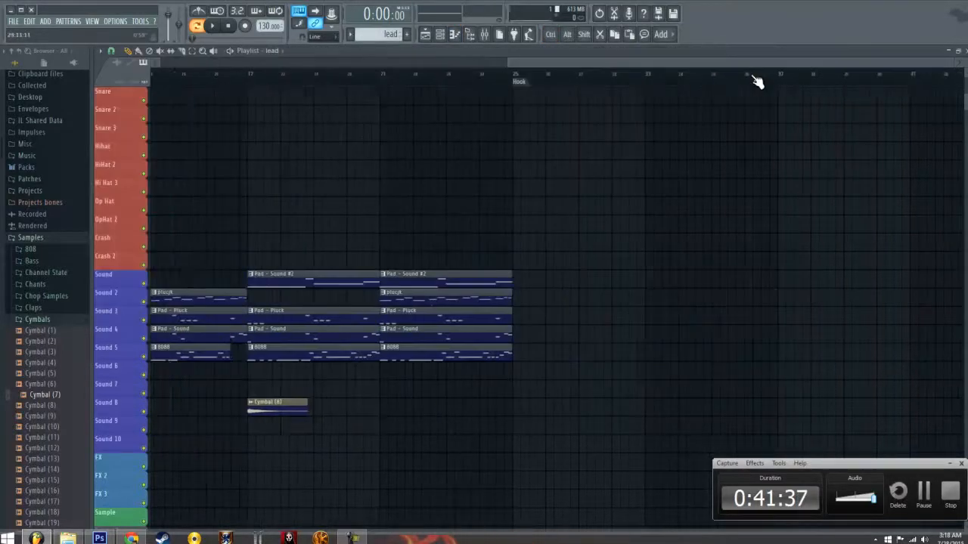
{"action": "scroll", "coordinate": [659, 126], "scroll_direction": "right", "scroll_amount": 4}
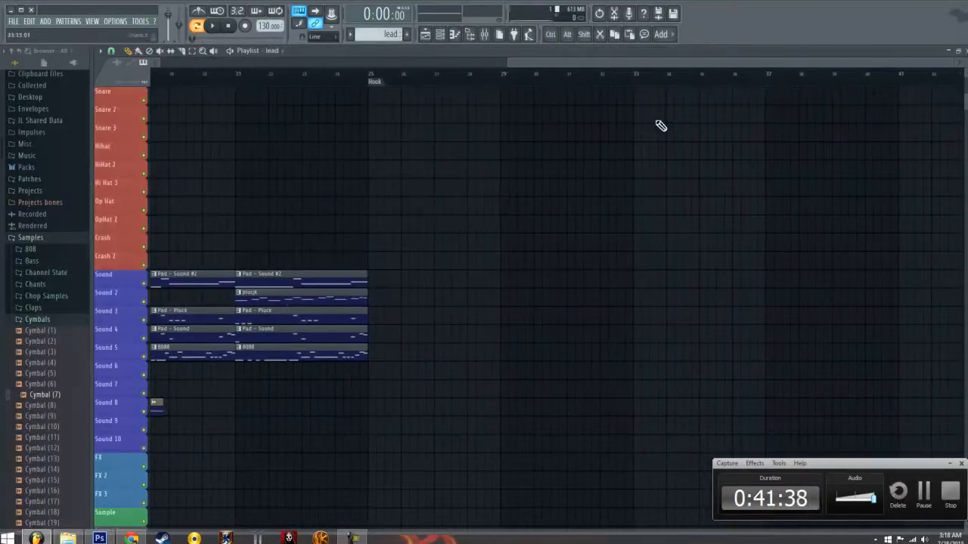
{"action": "left_click", "coordinate": [376, 370]}
{"action": "left_click", "coordinate": [502, 371]}
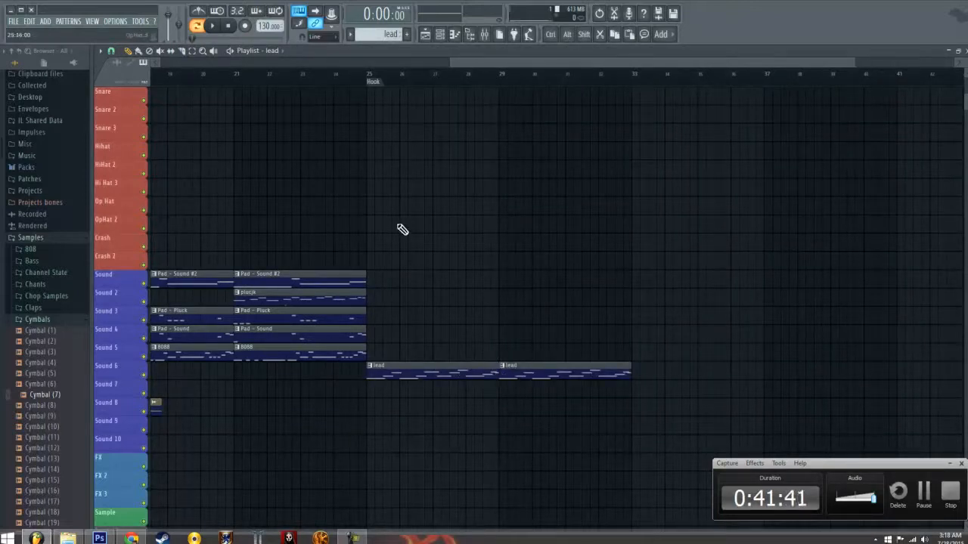
Place a Pad - Pluck clip on Sound 3 in the Hook and trim its start to bar 27
{"action": "left_click", "coordinate": [310, 319]}
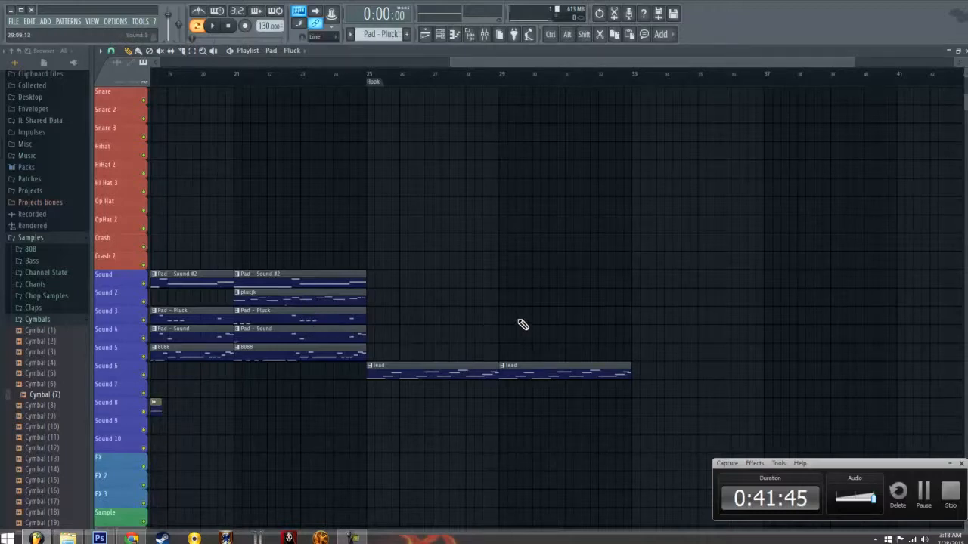
{"action": "left_click", "coordinate": [373, 320]}
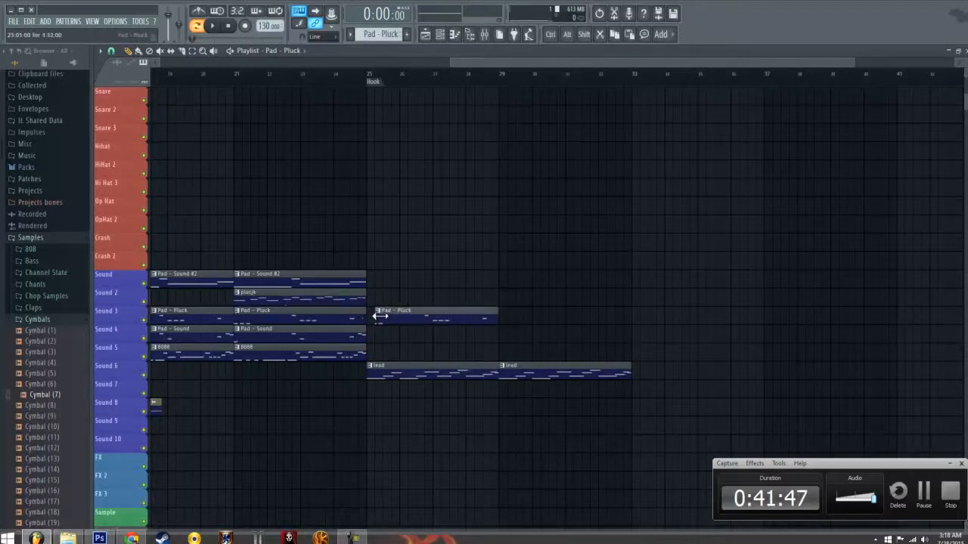
{"action": "left_click_drag", "start_coordinate": [369, 314], "coordinate": [429, 313]}
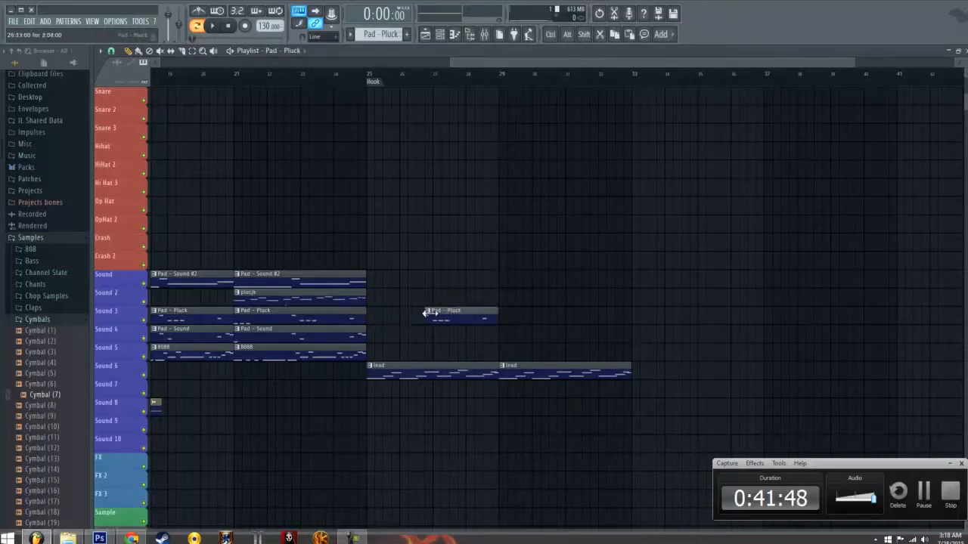
Add Pad - Sound clips at bars 25 and 29 on Sound 4, and a Pad - Pluck clip at bar 29 on Sound 3
{"action": "left_click", "coordinate": [328, 336]}
{"action": "left_click", "coordinate": [371, 340]}
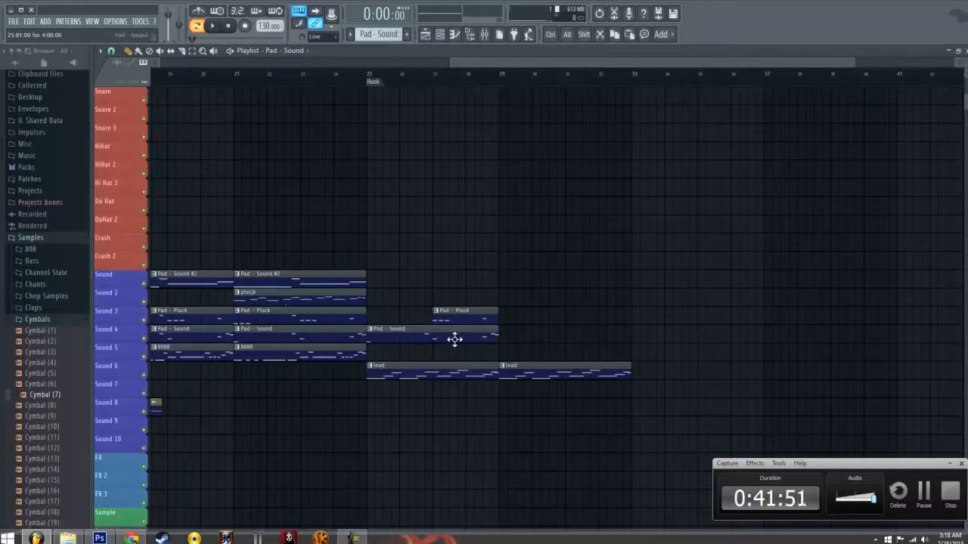
{"action": "left_click", "coordinate": [499, 335]}
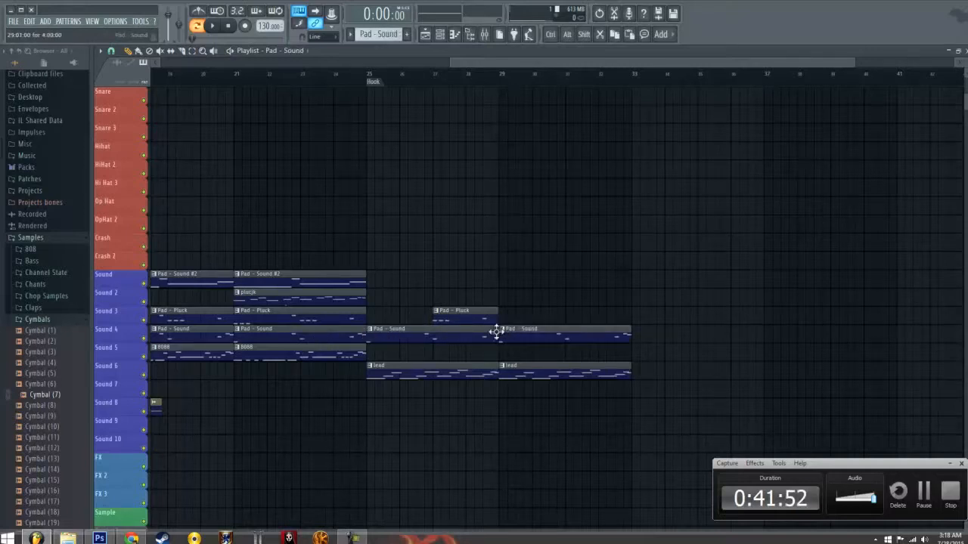
{"action": "left_click", "coordinate": [562, 314]}
{"action": "left_click_drag", "start_coordinate": [563, 315], "coordinate": [499, 315]}
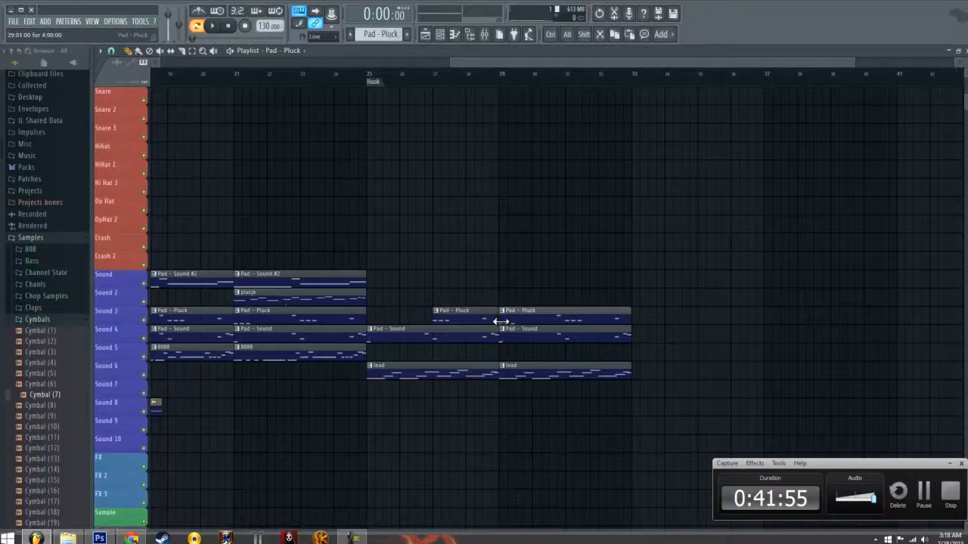
Add a Pad - Sound #2 clip on the Sound track and an 8088 clip on Sound 5, both at bar 29
{"action": "left_click", "coordinate": [335, 290]}
{"action": "left_click", "coordinate": [335, 282]}
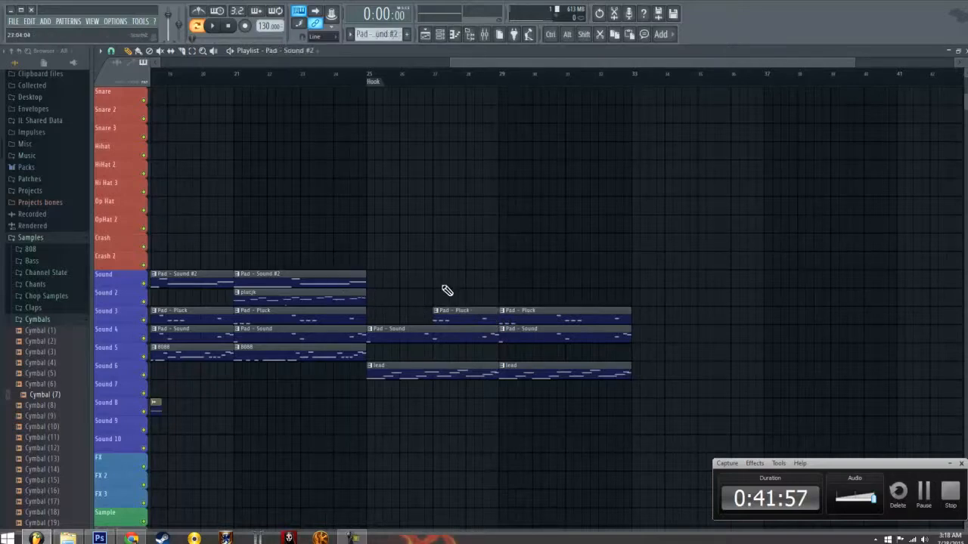
{"action": "left_click", "coordinate": [496, 283]}
{"action": "left_click", "coordinate": [300, 361]}
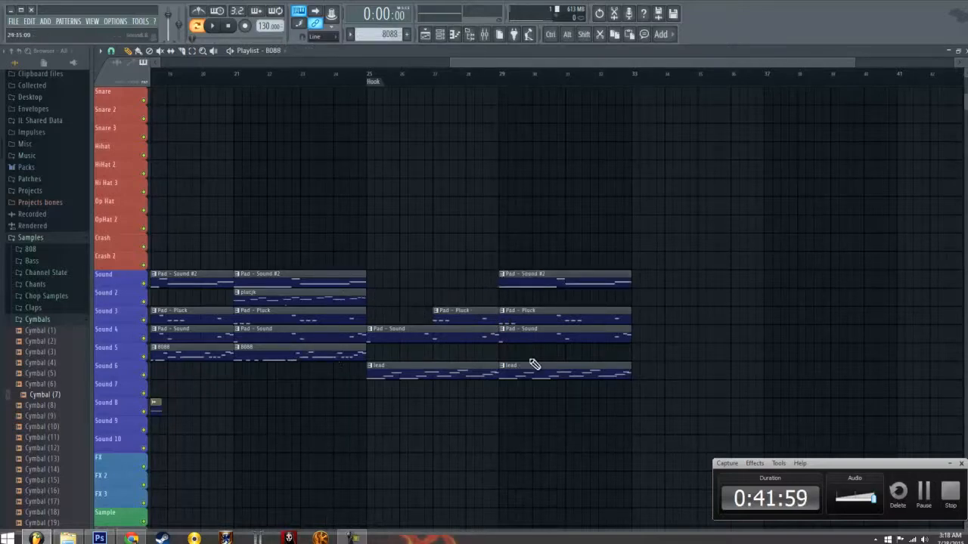
{"action": "left_click", "coordinate": [501, 354]}
Add a Drums clip on the Kick track at bar 29
{"action": "left_click", "coordinate": [326, 73]}
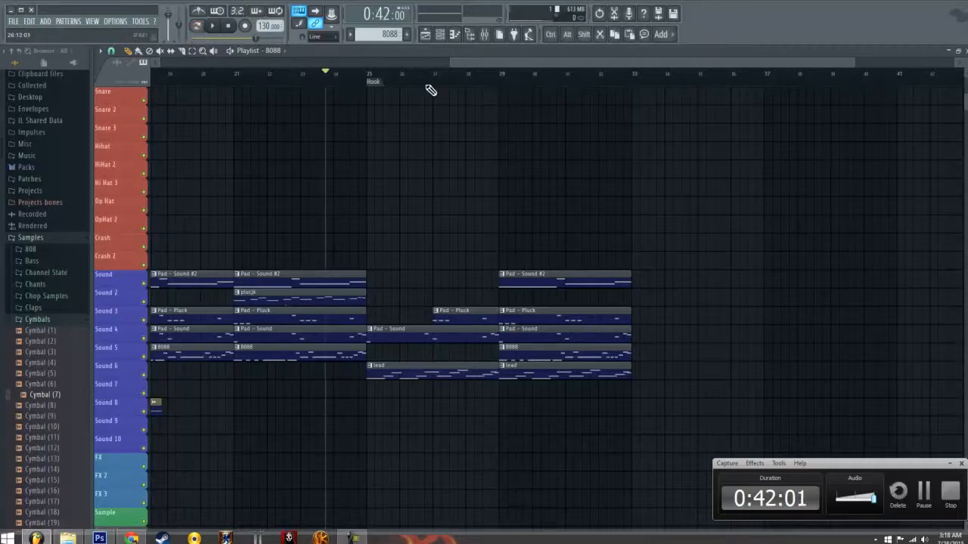
{"action": "scroll", "coordinate": [431, 197], "scroll_direction": "up", "scroll_amount": 3}
{"action": "left_click", "coordinate": [316, 89]}
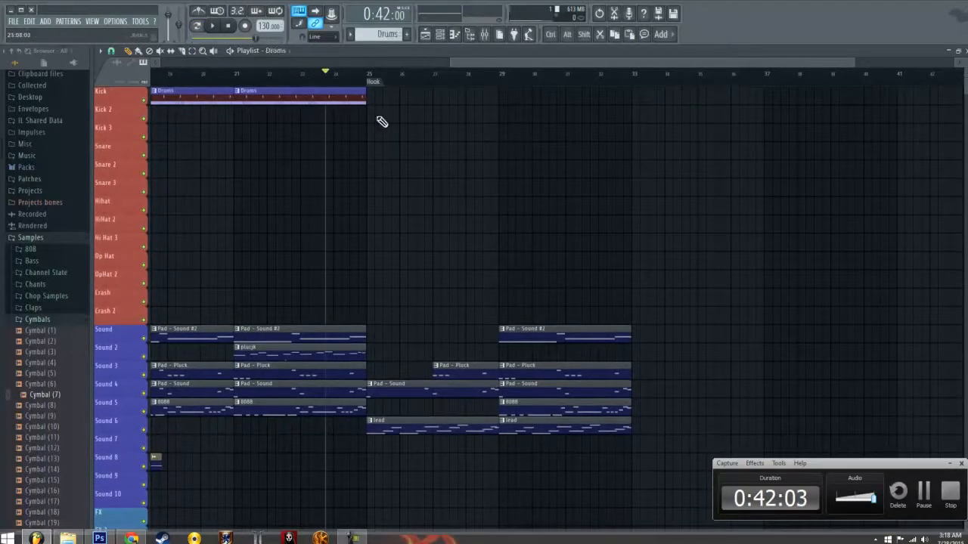
{"action": "left_click", "coordinate": [494, 95]}
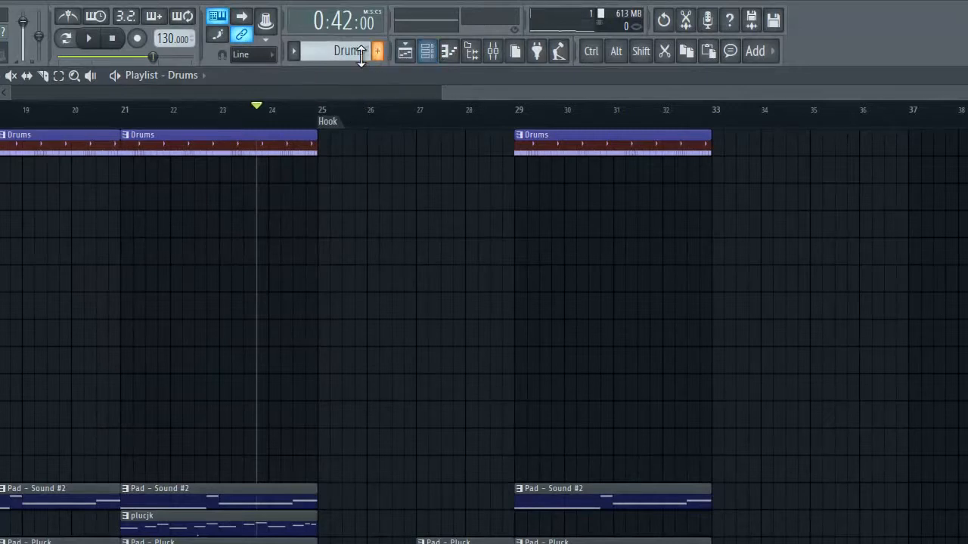
Create a new pattern named drums 2 with the channel rack open
{"action": "left_click", "coordinate": [428, 57]}
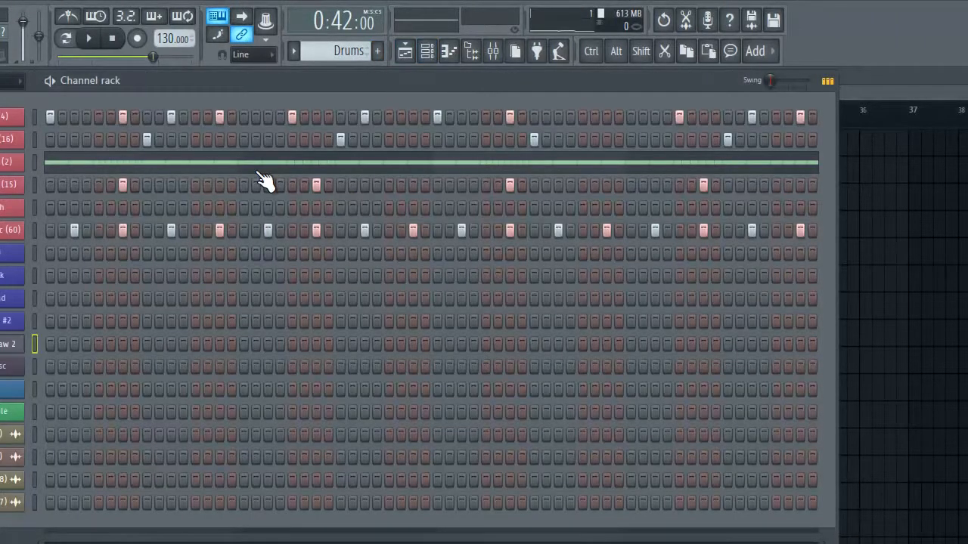
{"action": "left_click", "coordinate": [378, 51]}
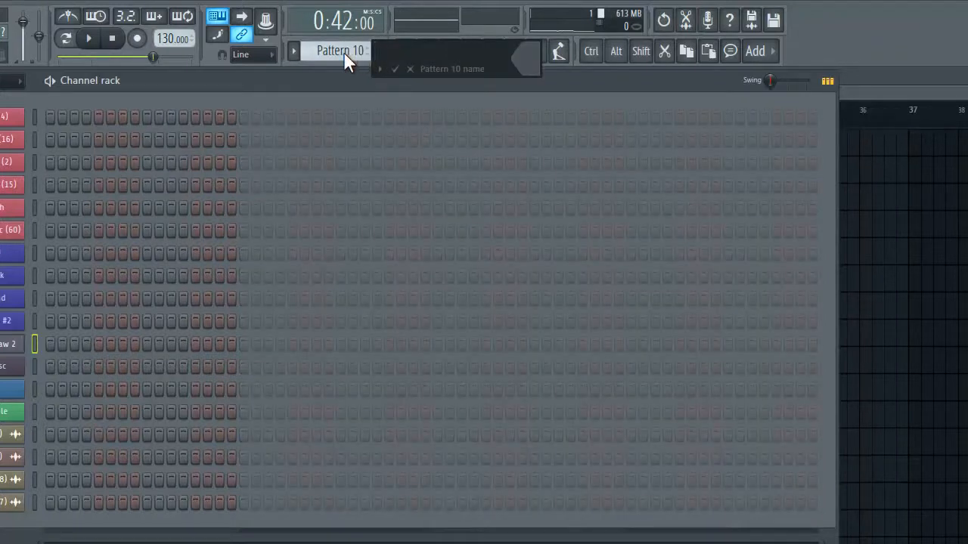
{"action": "type", "text": "drums 2"}
{"action": "key", "text": "Return"}
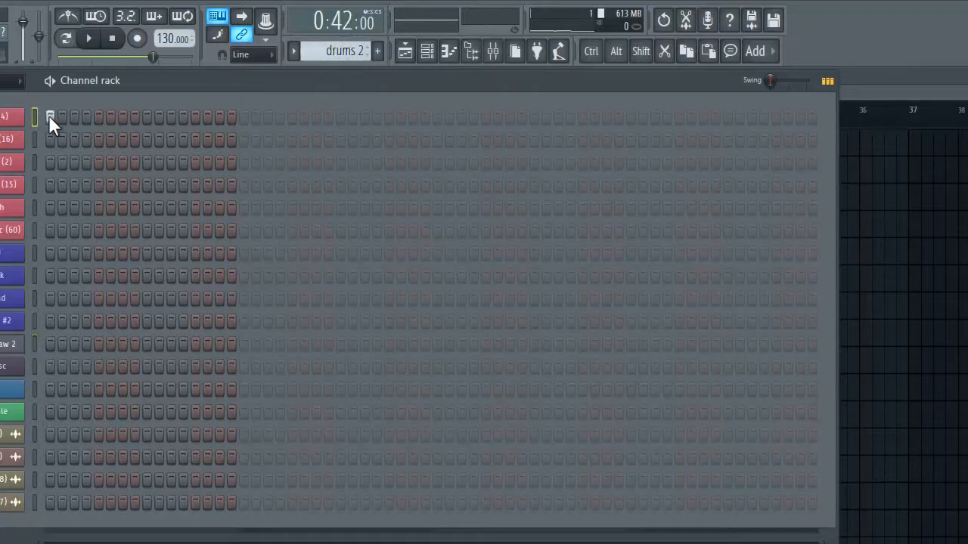
{"action": "left_click", "coordinate": [144, 162]}
{"action": "right_click", "coordinate": [144, 162]}
Try stripping the percussion, cymbal and hi-hat notes from the Drums pattern and placing its clip at bar 25 on Kick 2
{"action": "scroll", "coordinate": [332, 53], "scroll_direction": "down", "scroll_amount": 1}
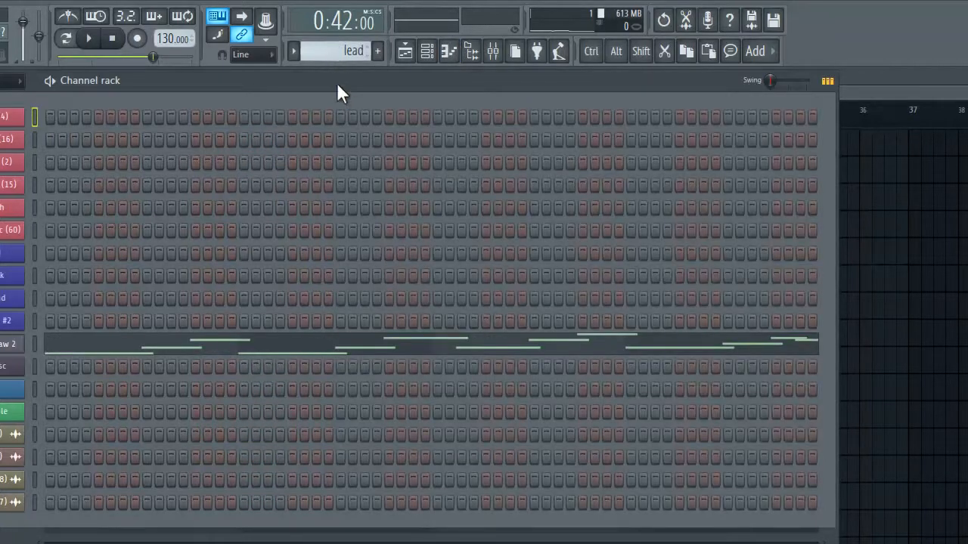
{"action": "scroll", "coordinate": [334, 53], "scroll_direction": "up", "scroll_amount": 1}
{"action": "scroll", "coordinate": [333, 53], "scroll_direction": "down", "scroll_amount": 10}
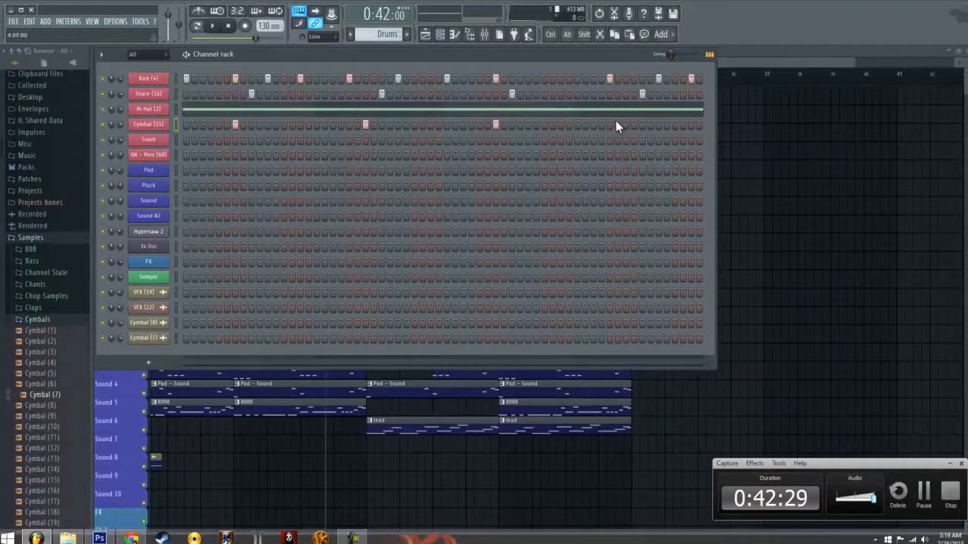
{"action": "left_click", "coordinate": [211, 113]}
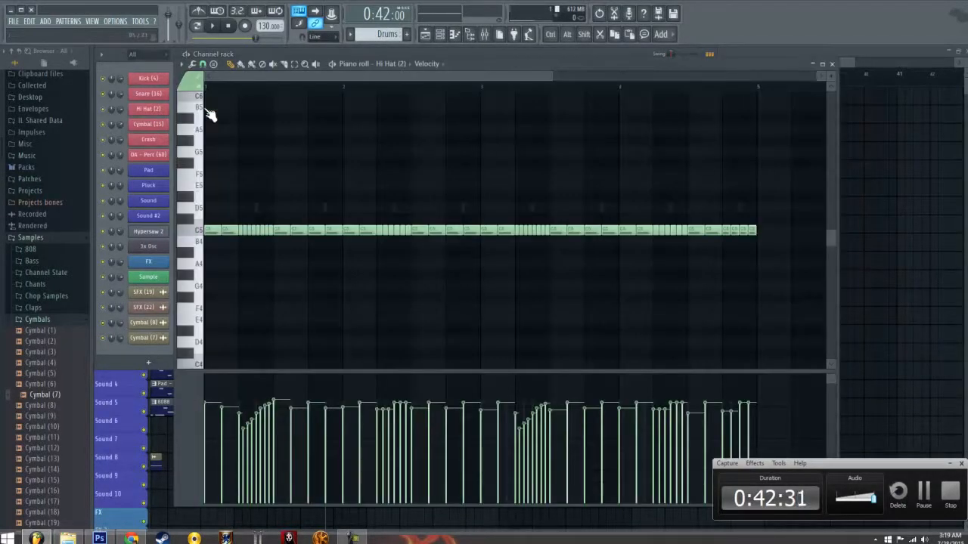
{"action": "key", "text": "ctrl+x"}
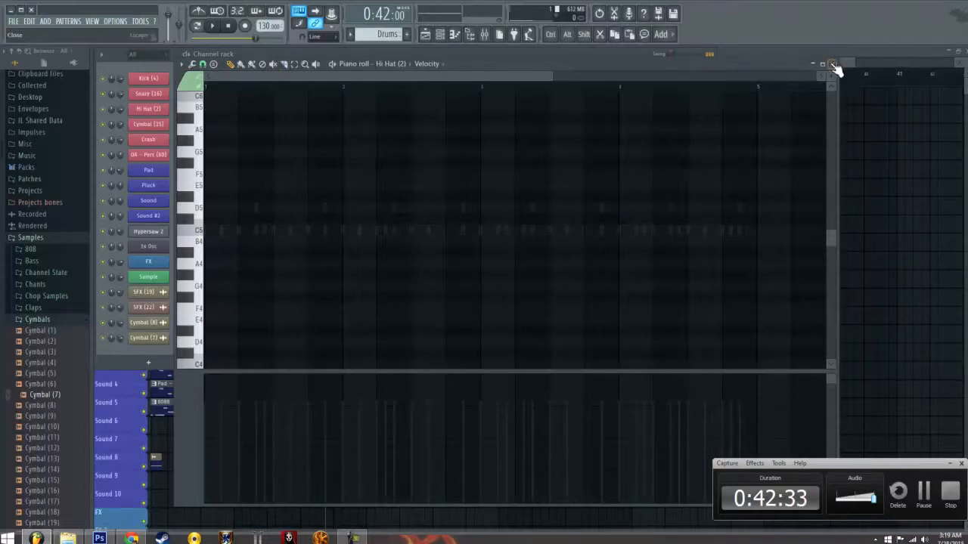
{"action": "left_click", "coordinate": [832, 64]}
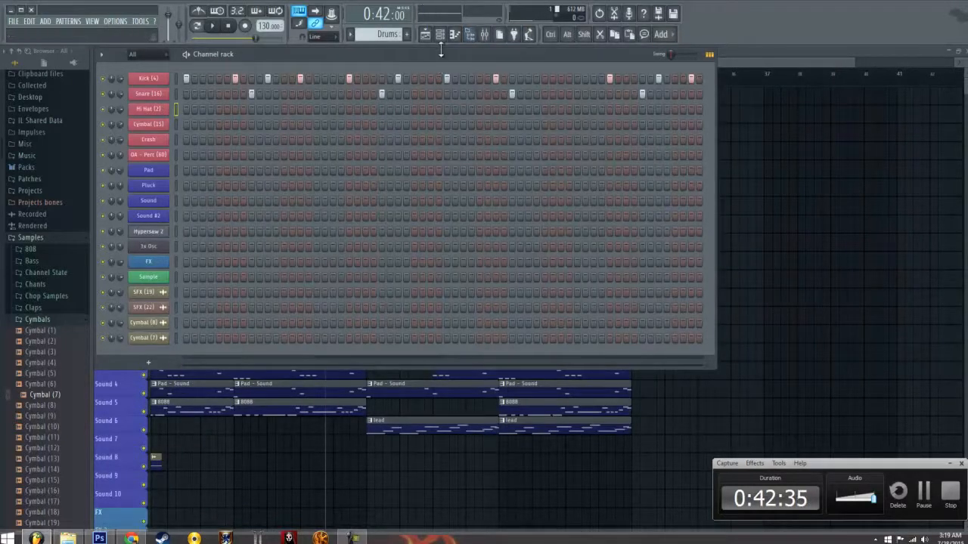
{"action": "left_click", "coordinate": [738, 65]}
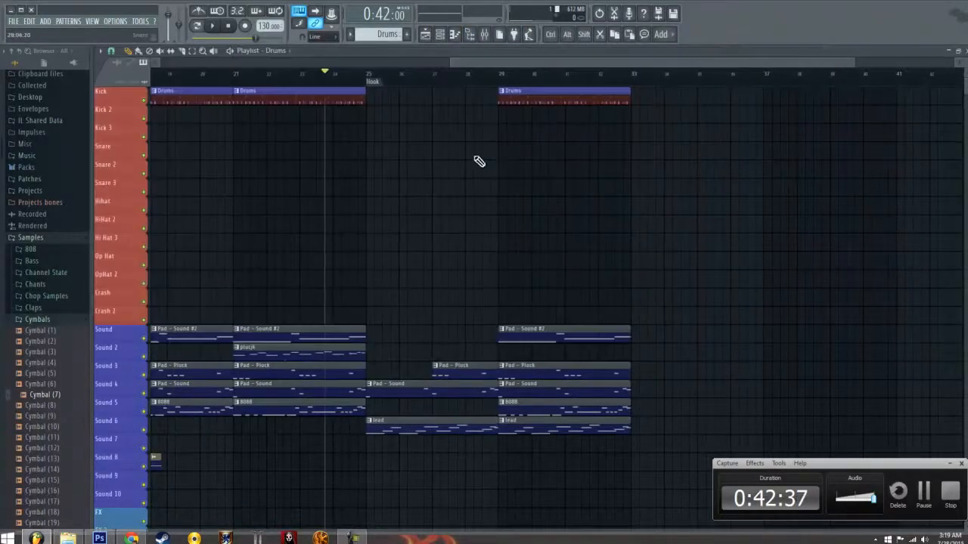
{"action": "mouse_move", "coordinate": [375, 121]}
{"action": "left_mouse_down"}
{"action": "mouse_move", "coordinate": [443, 108]}
{"action": "mouse_move", "coordinate": [368, 114]}
{"action": "left_mouse_up"}
{"action": "right_click", "coordinate": [369, 114]}
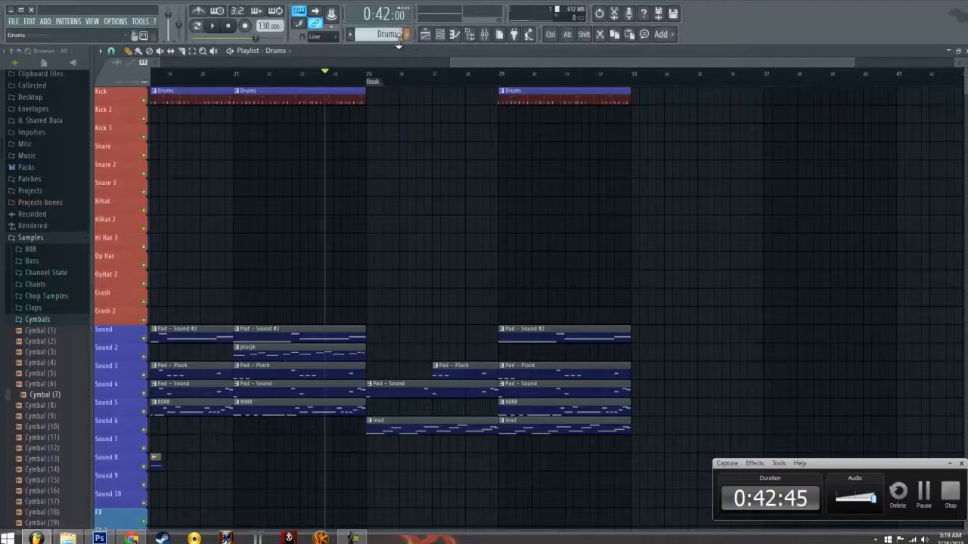
Undo the edits that removed the hi-hat, cymbal and percussion notes from the Drums pattern
{"action": "left_click", "coordinate": [438, 35]}
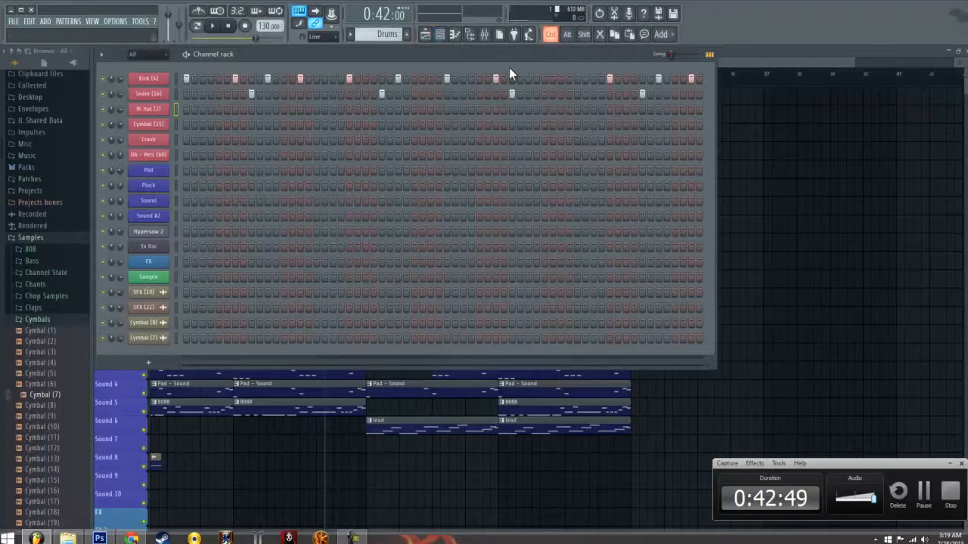
{"action": "key", "text": "ctrl+alt+z"}
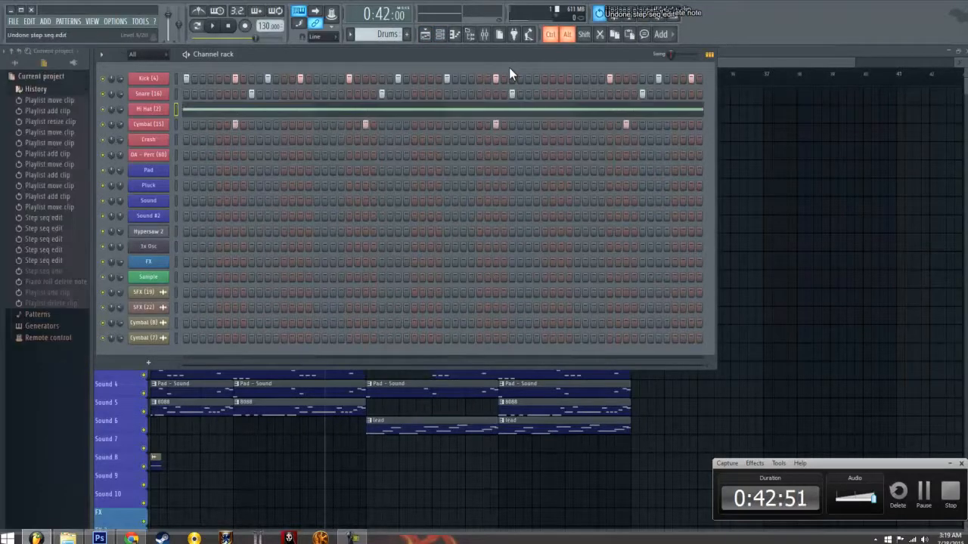
{"action": "key", "text": "ctrl+alt+z"}
{"action": "key", "text": "ctrl+alt+z"}
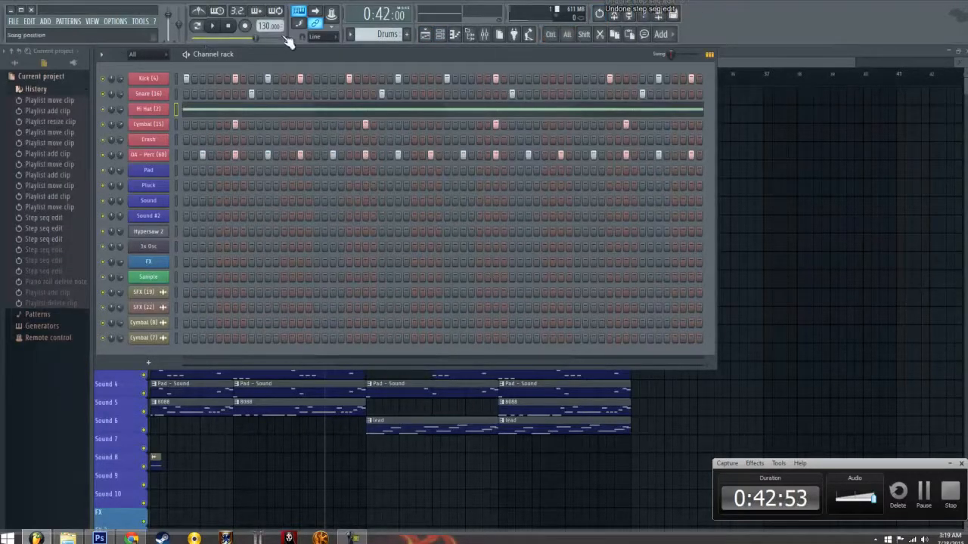
Clone the Drums pattern and clear the percussion and cymbal steps in the copy
{"action": "left_click", "coordinate": [350, 34]}
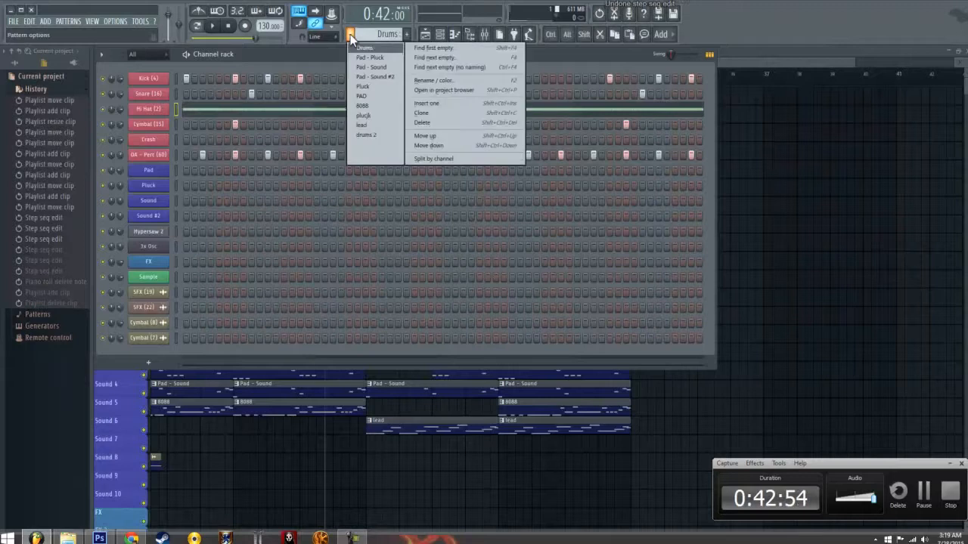
{"action": "left_click", "coordinate": [441, 110]}
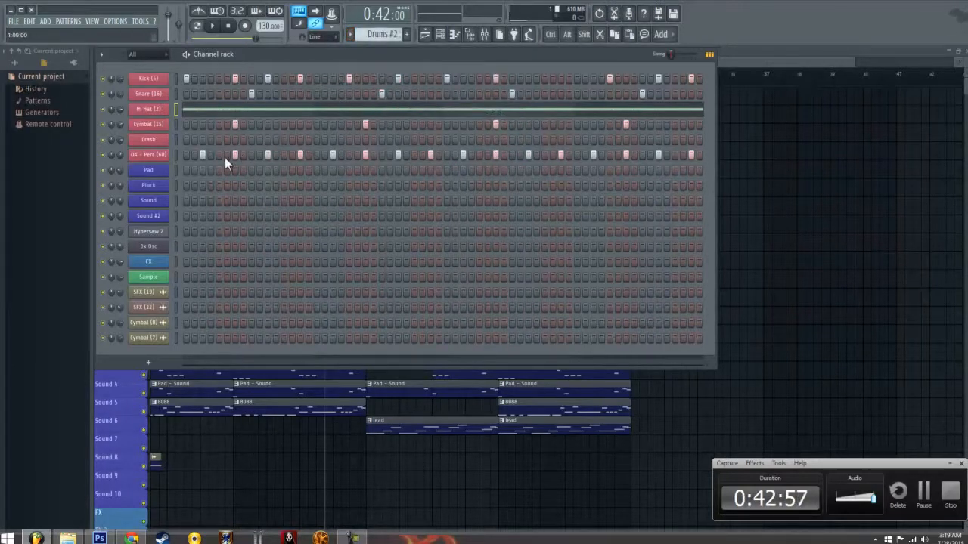
{"action": "left_click_drag", "start_coordinate": [219, 155], "coordinate": [652, 149]}
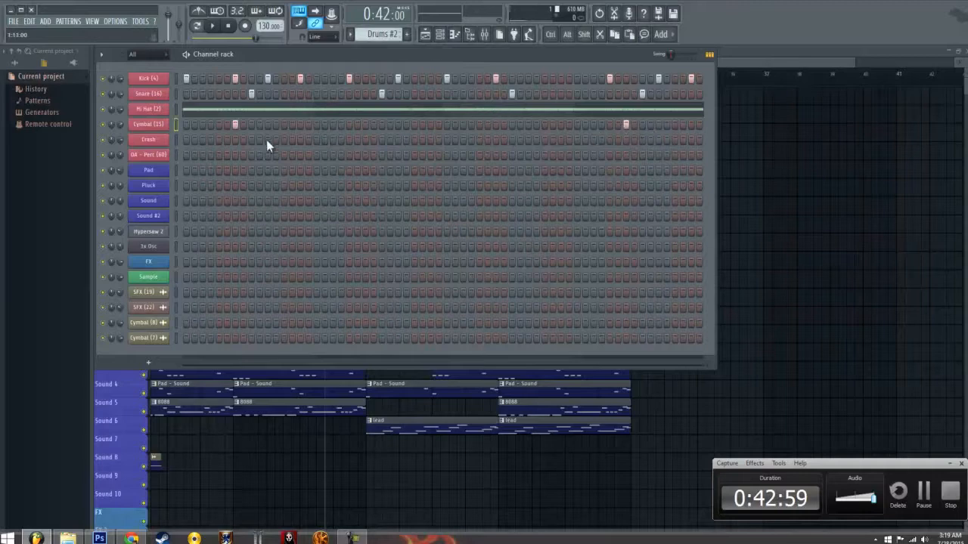
Delete all hi-hat notes from the cloned drum pattern and return to the playlist
{"action": "left_click", "coordinate": [634, 114]}
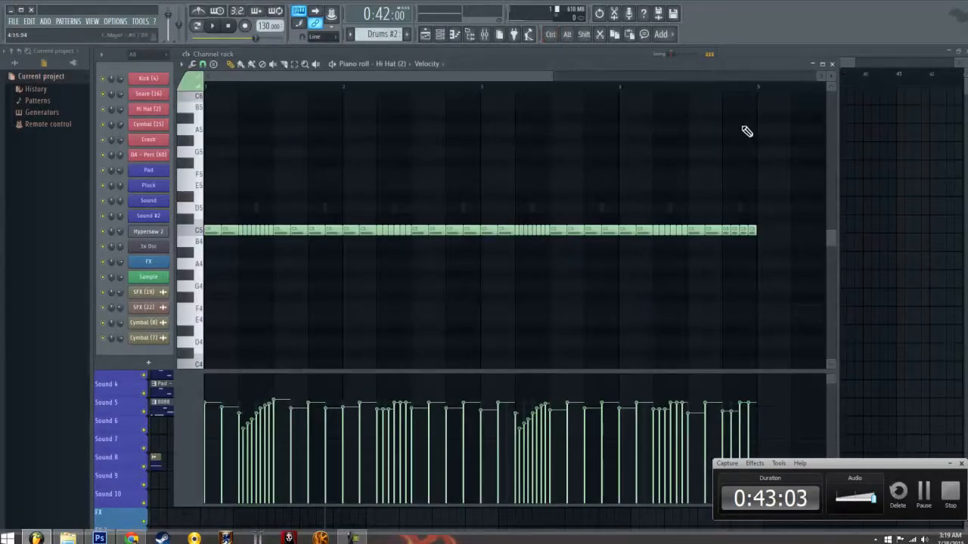
{"action": "key", "text": "ctrl+a"}
{"action": "key", "text": "Delete"}
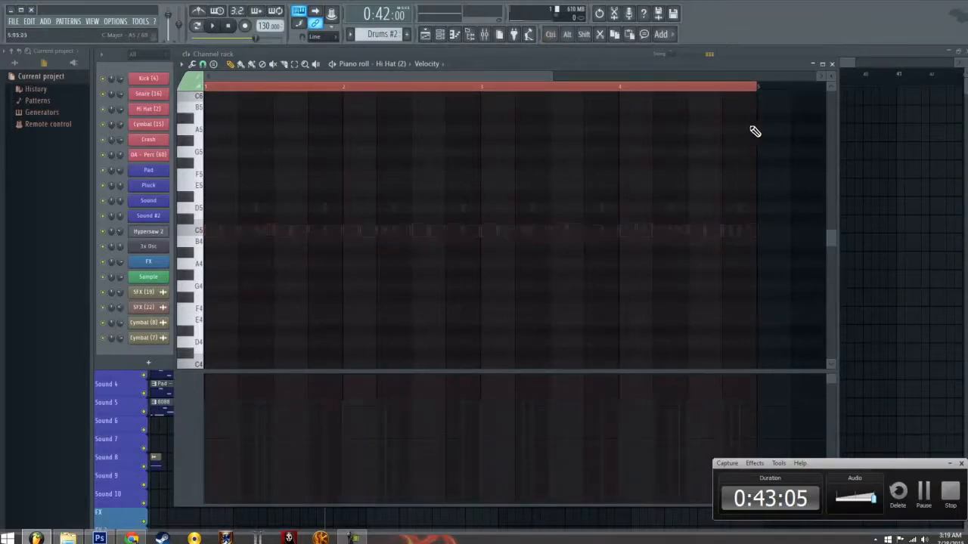
{"action": "left_click", "coordinate": [811, 65]}
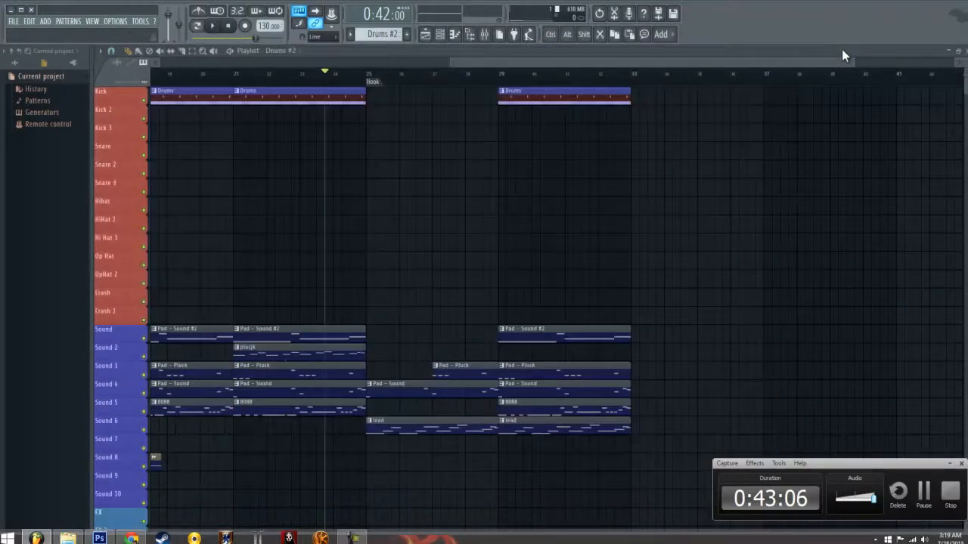
Place the cloned drum pattern at bar 25 on Kick 2 and play the arrangement into the Hook
{"action": "left_click", "coordinate": [368, 122]}
{"action": "key", "text": "space"}
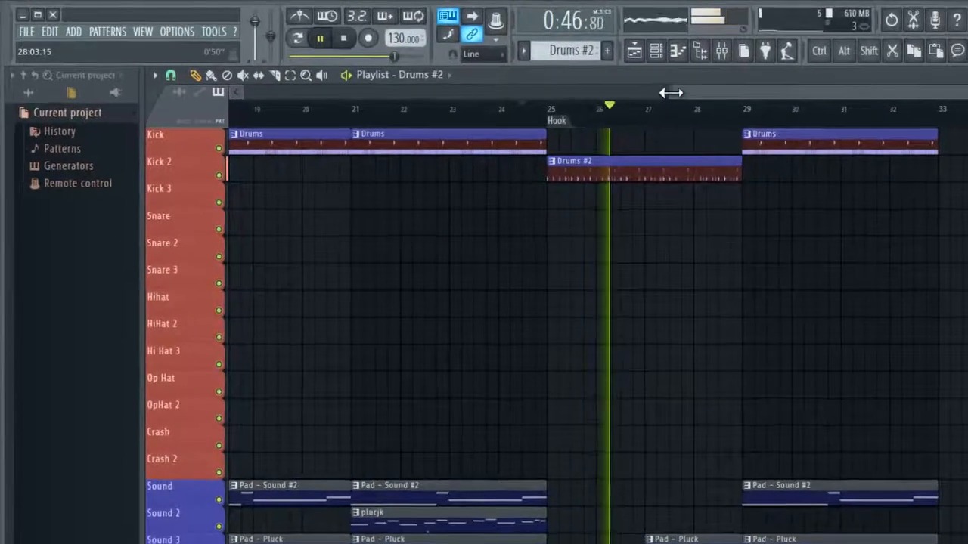
{"action": "left_click_drag", "start_coordinate": [671, 92], "coordinate": [11, 233]}
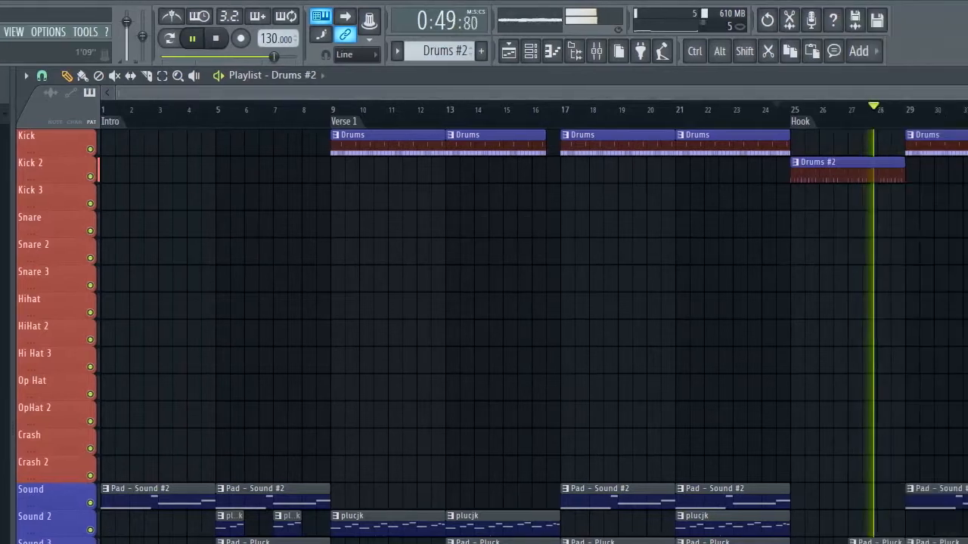
Place an SFX (22) clip in Verse 1 and align it to end exactly at bar 17
{"action": "left_click_drag", "start_coordinate": [786, 92], "coordinate": [963, 94]}
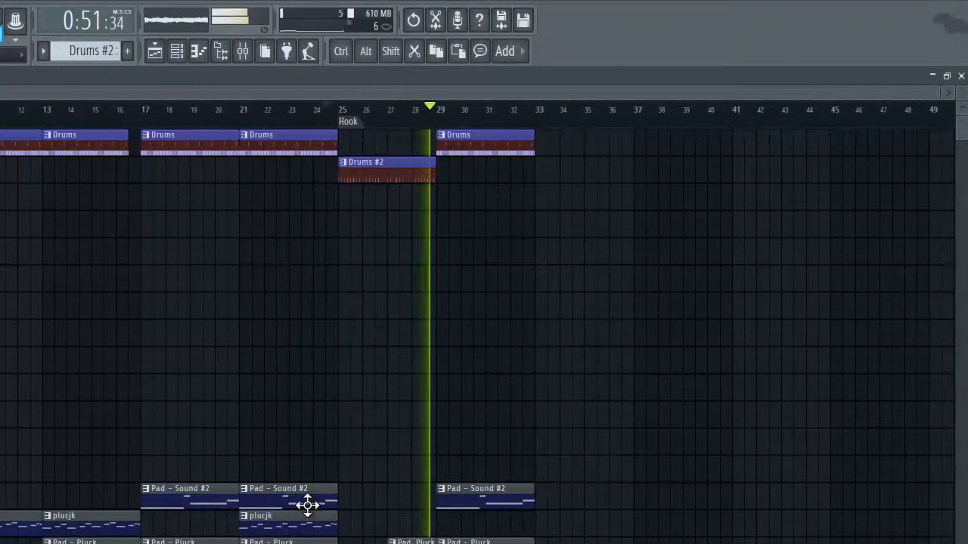
{"action": "left_click", "coordinate": [310, 505]}
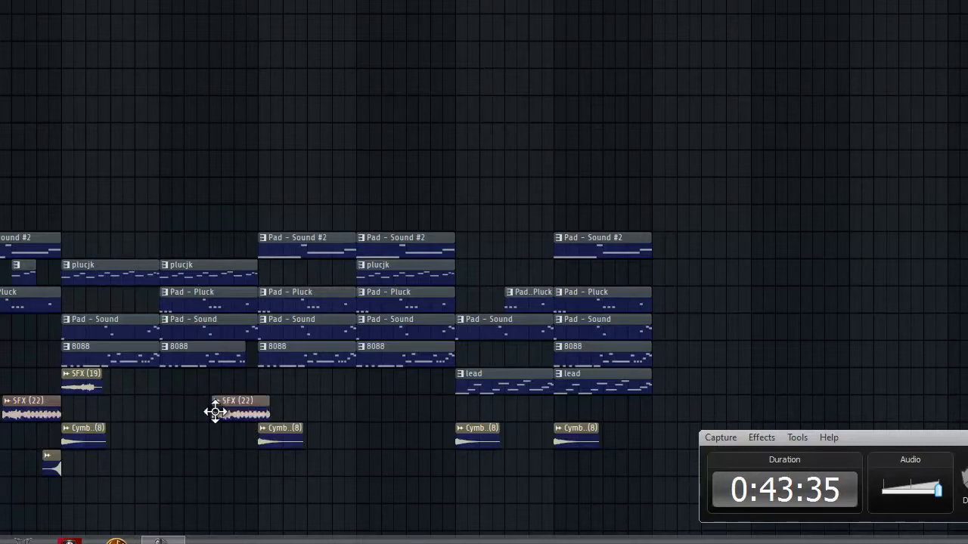
{"action": "mouse_move", "coordinate": [216, 412]}
{"action": "left_mouse_down"}
{"action": "mouse_move", "coordinate": [204, 434]}
{"action": "mouse_move", "coordinate": [261, 444]}
{"action": "mouse_move", "coordinate": [240, 415]}
{"action": "mouse_move", "coordinate": [230, 416]}
{"action": "left_mouse_up"}
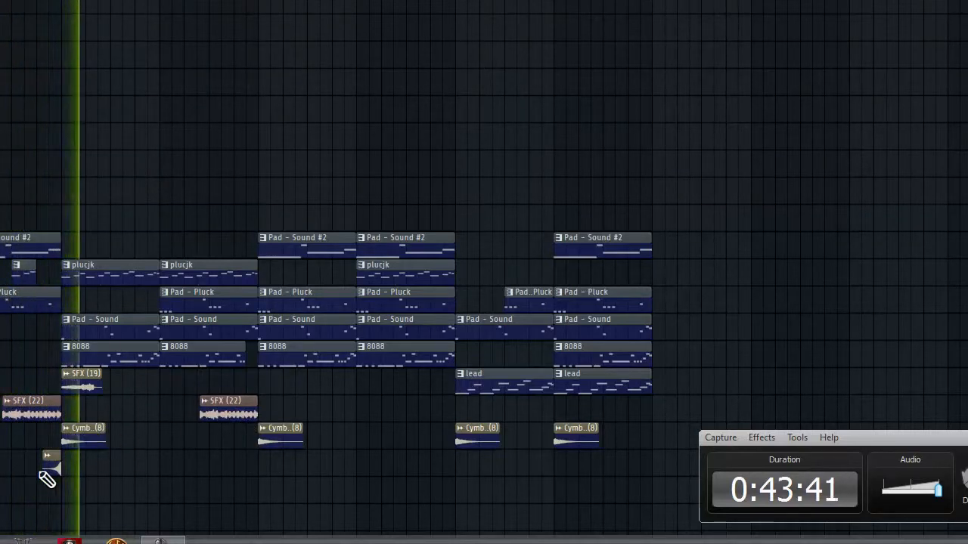
Place copies of the short swell clip below the cymbals so they end at bars 17, 25 and 29
{"action": "left_click", "coordinate": [236, 474]}
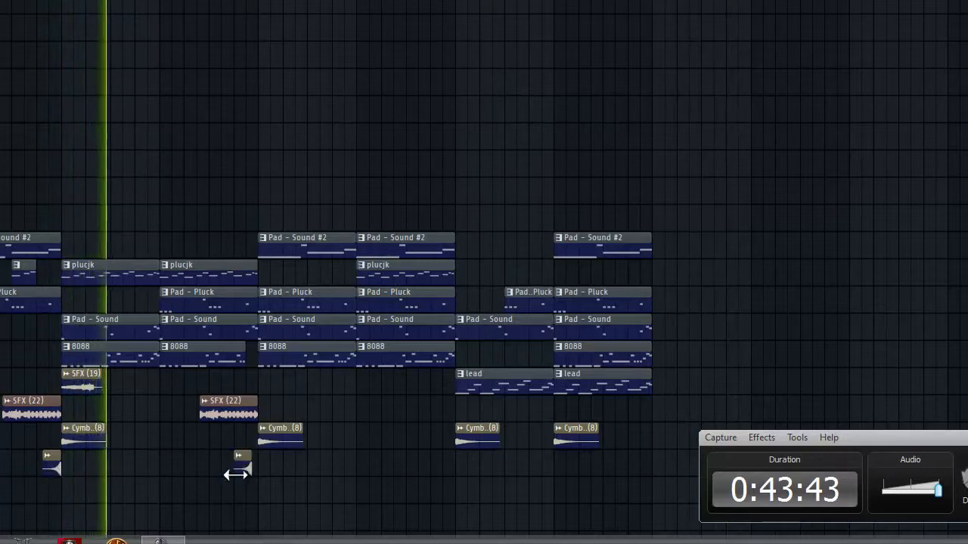
{"action": "right_click", "coordinate": [242, 473]}
{"action": "left_click_drag", "start_coordinate": [54, 473], "coordinate": [442, 476]}
{"action": "left_click", "coordinate": [542, 476]}
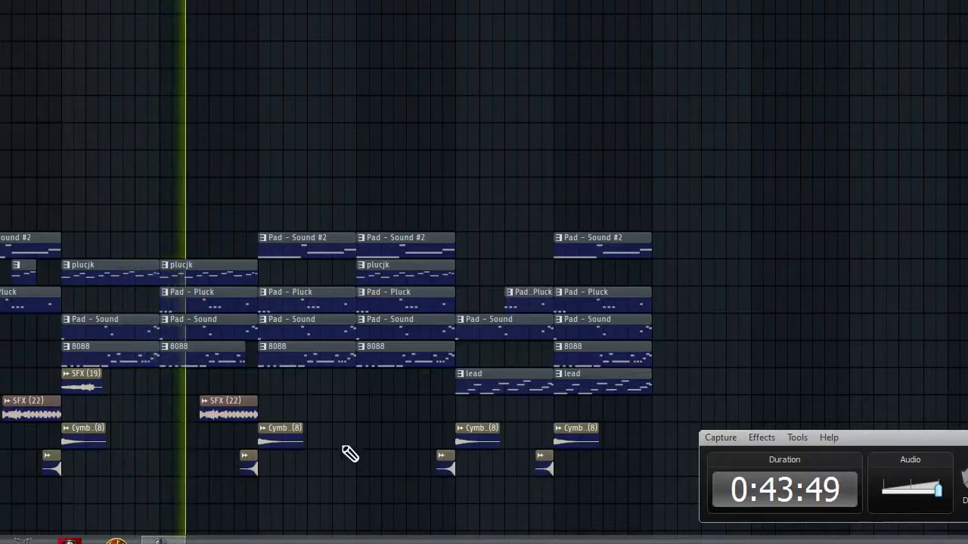
Add two more SFX (22) clips on the same track, one ending at bar 29 and one at bar 25
{"action": "left_click", "coordinate": [237, 416]}
{"action": "left_click", "coordinate": [513, 415]}
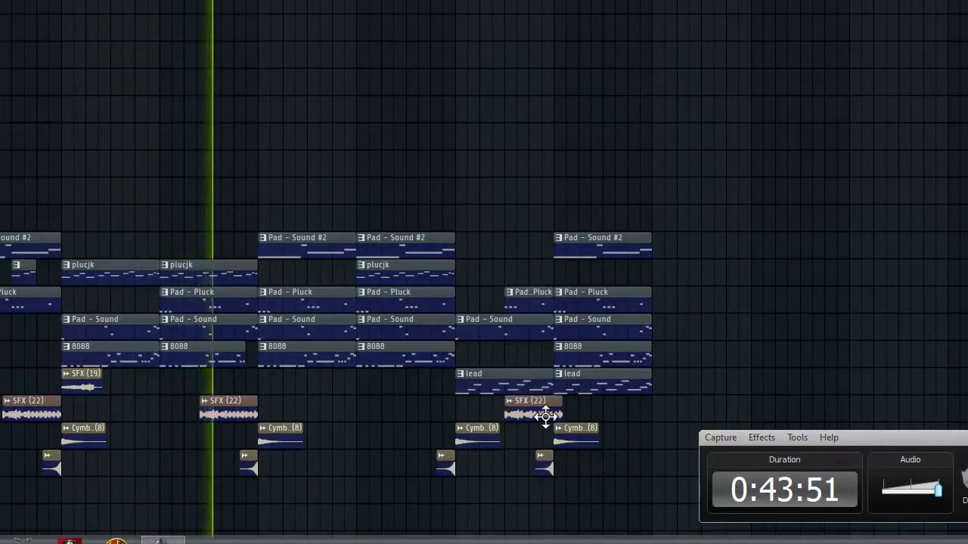
{"action": "mouse_move", "coordinate": [546, 417]}
{"action": "left_mouse_down"}
{"action": "mouse_move", "coordinate": [550, 427]}
{"action": "mouse_move", "coordinate": [222, 405]}
{"action": "mouse_move", "coordinate": [363, 421]}
{"action": "mouse_move", "coordinate": [530, 417]}
{"action": "left_mouse_up"}
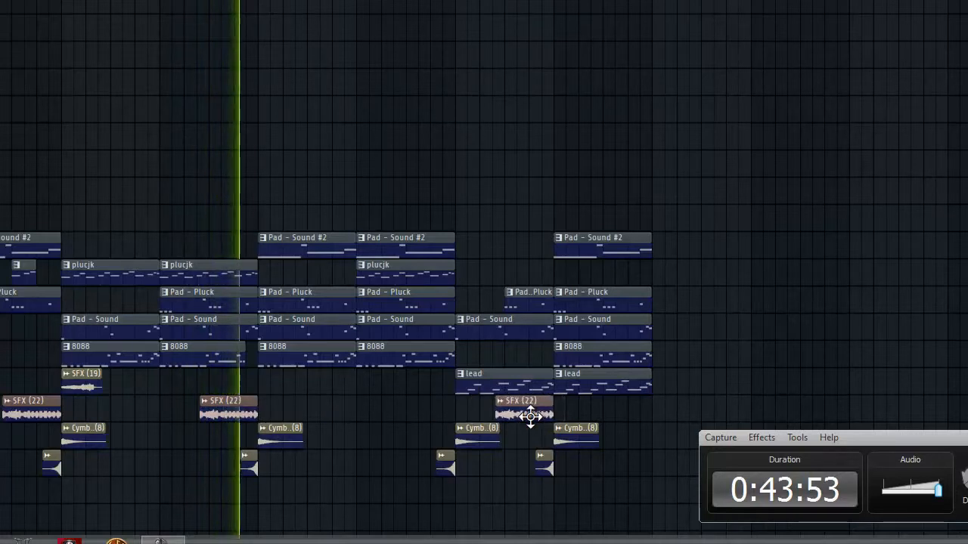
{"action": "left_click_drag", "start_coordinate": [232, 408], "coordinate": [433, 414]}
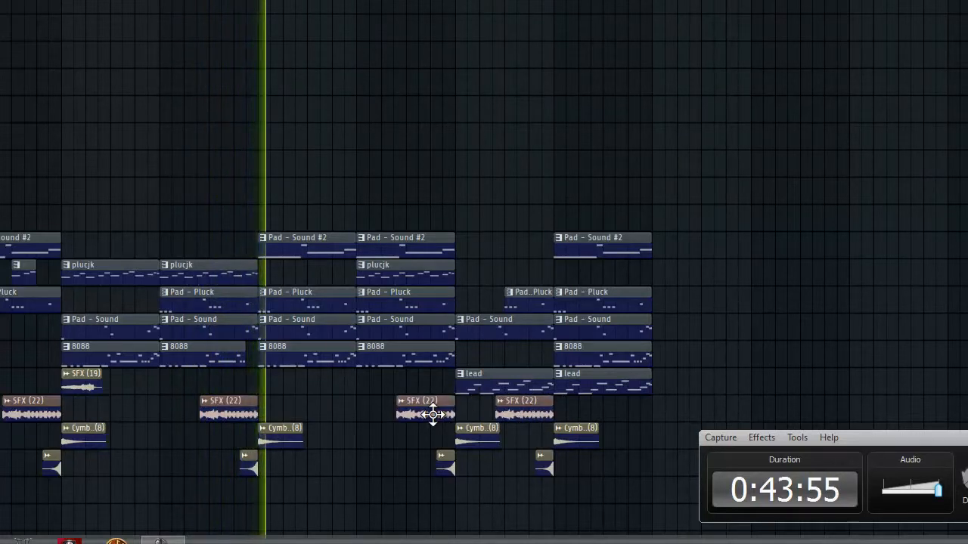
Add a slight fade-in to the SFX (22) sample in its channel settings and close them
{"action": "double_click", "coordinate": [498, 418]}
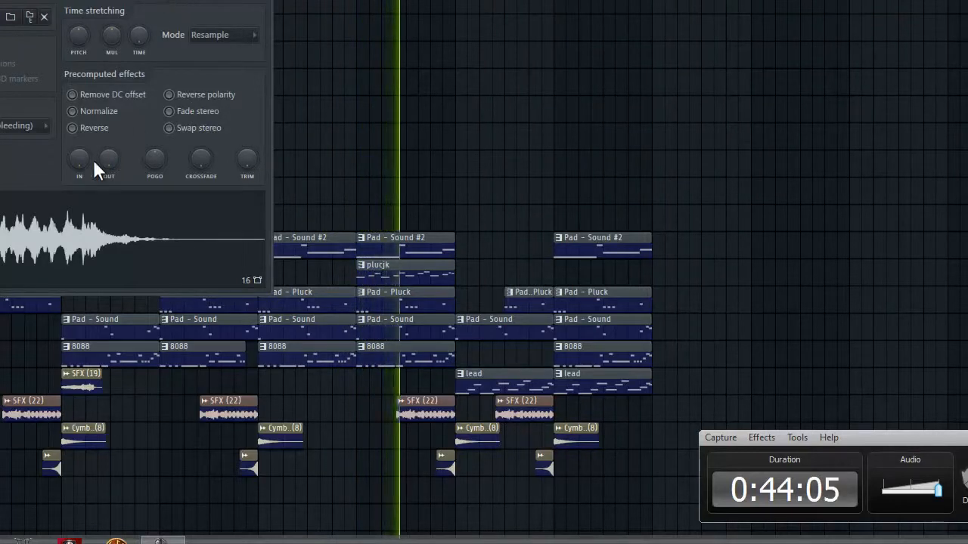
{"action": "left_click_drag", "start_coordinate": [86, 161], "coordinate": [74, 142]}
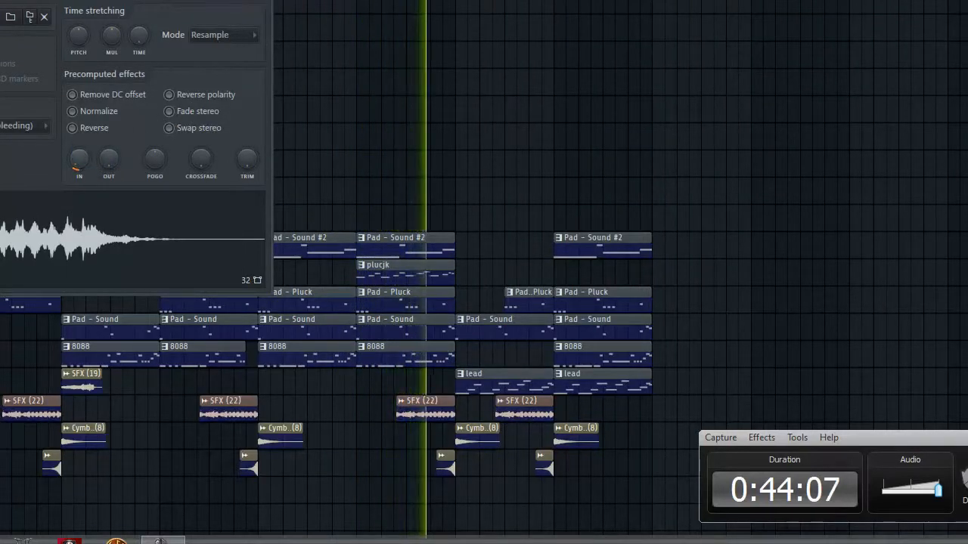
{"action": "key", "text": "Escape"}
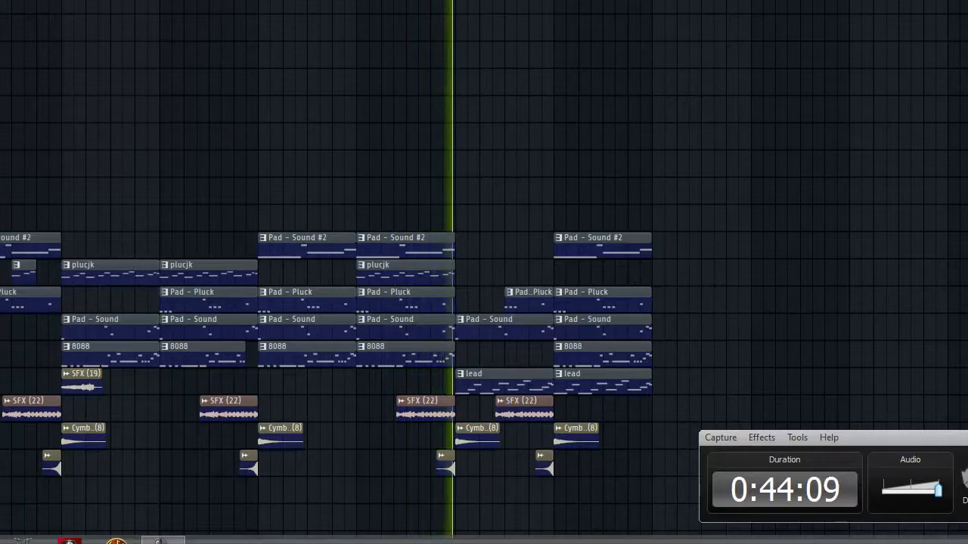